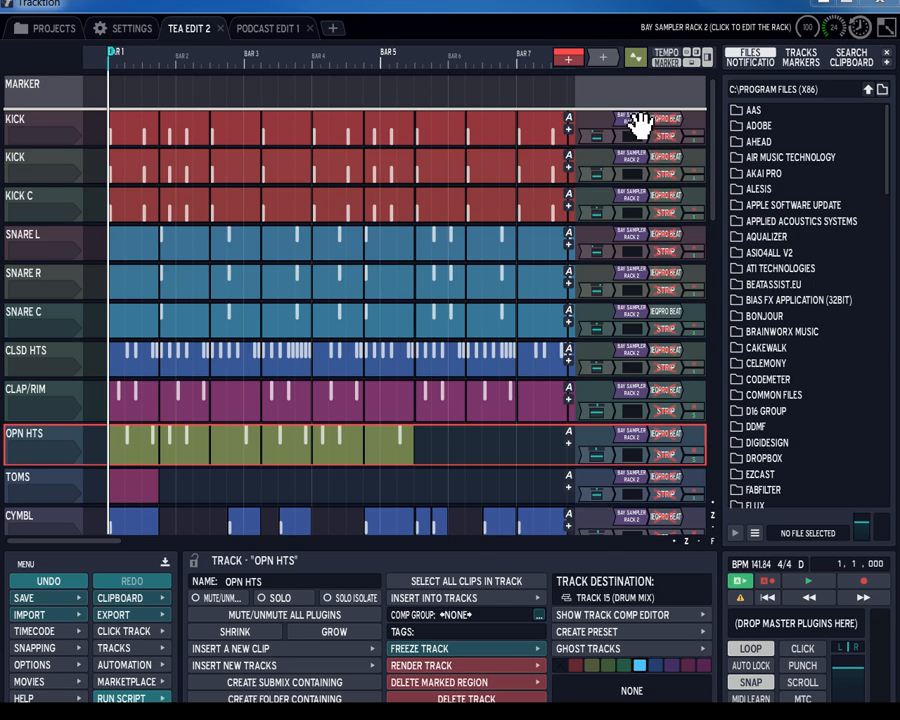
# - Open Bay Sampler Rack 2 from the first Kick track, enlarge its window and examine the sampler output wiring
pyautogui.doubleClick(634, 121)
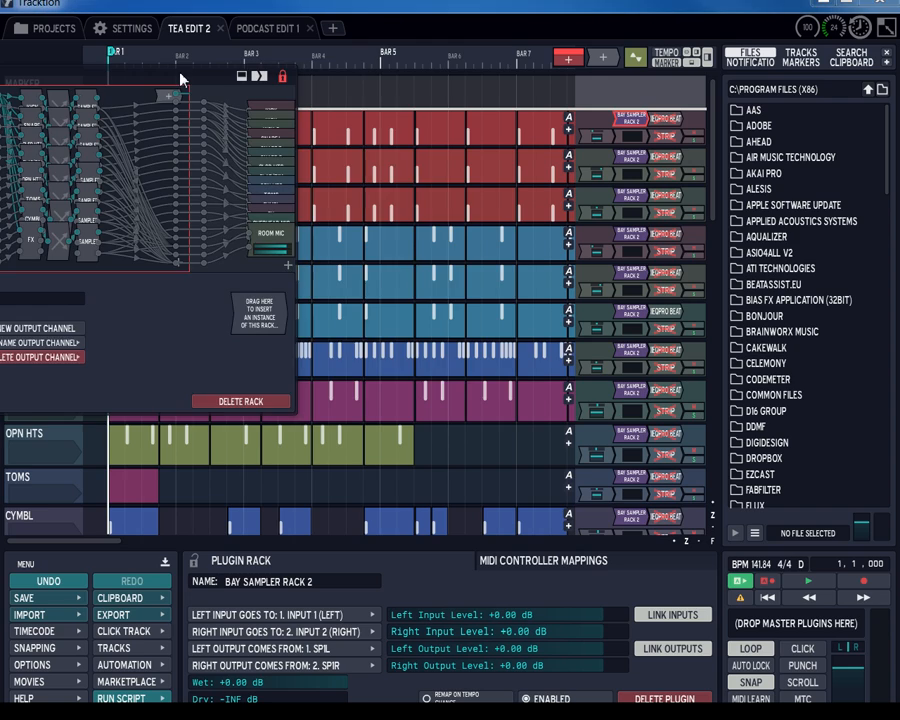
pyautogui.moveTo(186, 66); pyautogui.dragTo(435, 61)
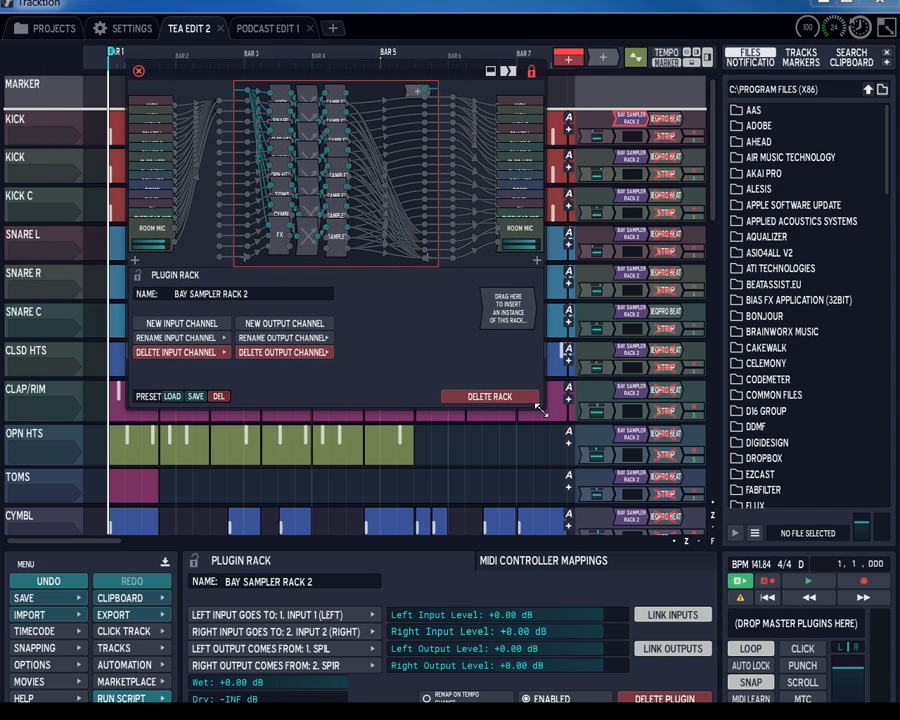
pyautogui.moveTo(540, 410); pyautogui.dragTo(560, 541)
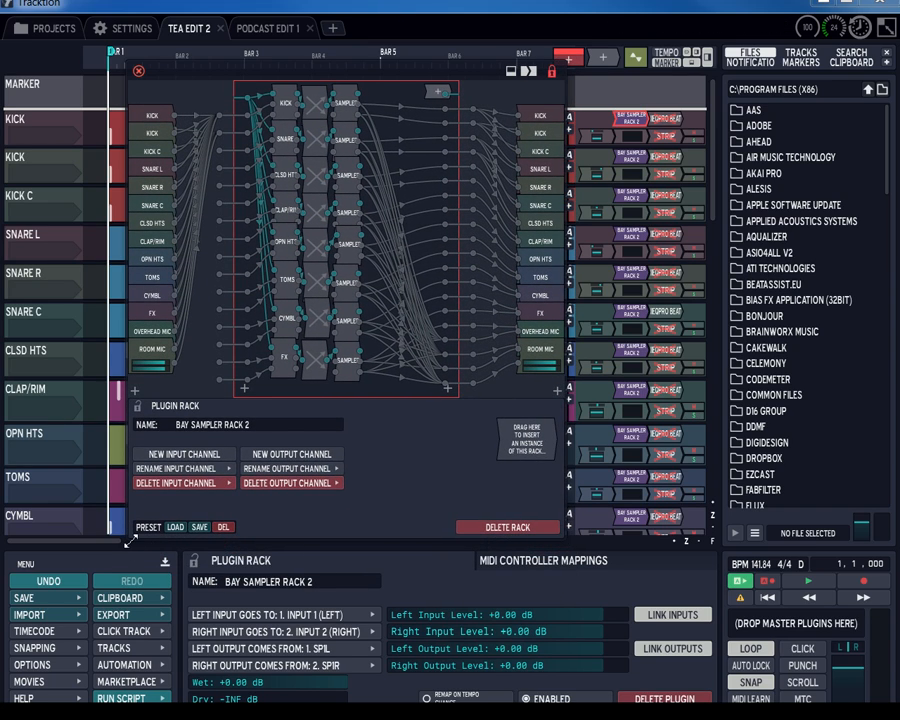
pyautogui.moveTo(129, 538); pyautogui.dragTo(112, 532)
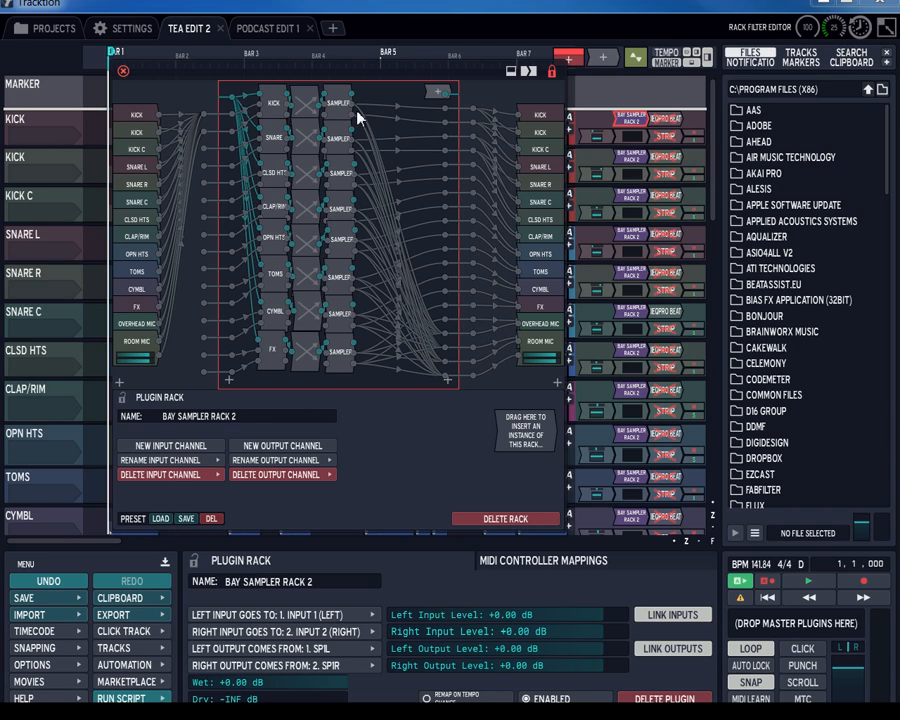
pyautogui.moveTo(357, 106); pyautogui.dragTo(447, 376)
pyautogui.moveTo(715, 221); pyautogui.dragTo(714, 308)
pyautogui.click(123, 71)
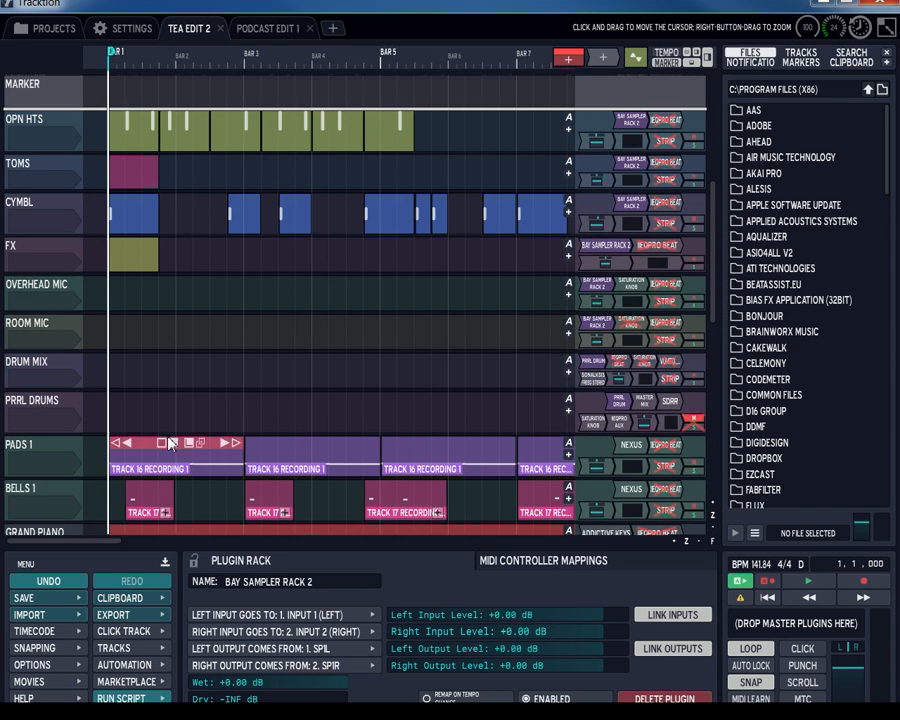
# - Inspect the Overhead Mic and Room Mic track properties and their Bay Sampler Rack 2 routing
pyautogui.click(44, 286)
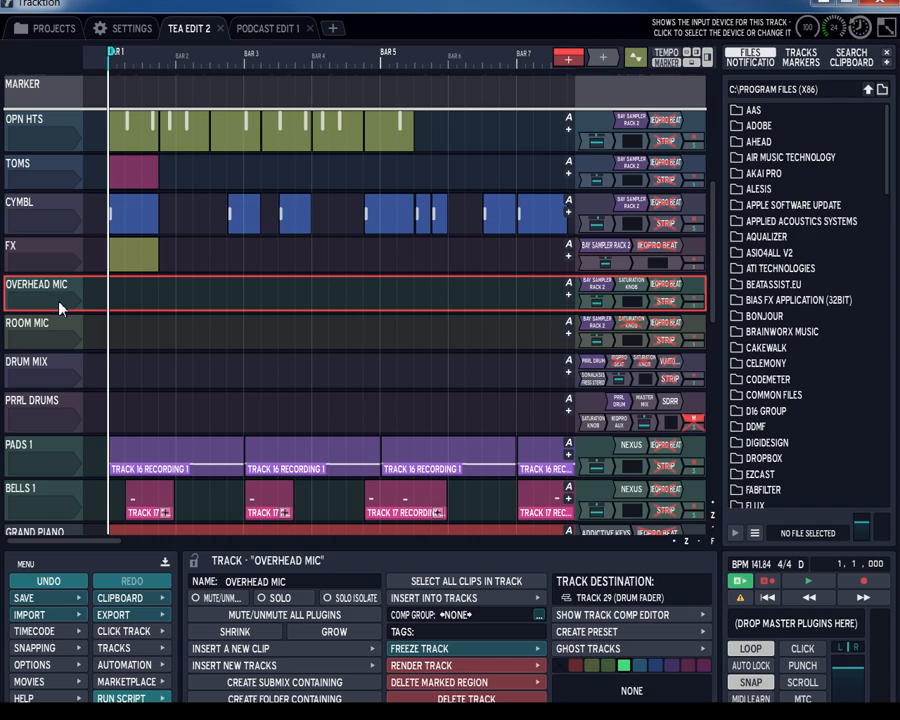
pyautogui.click(36, 330)
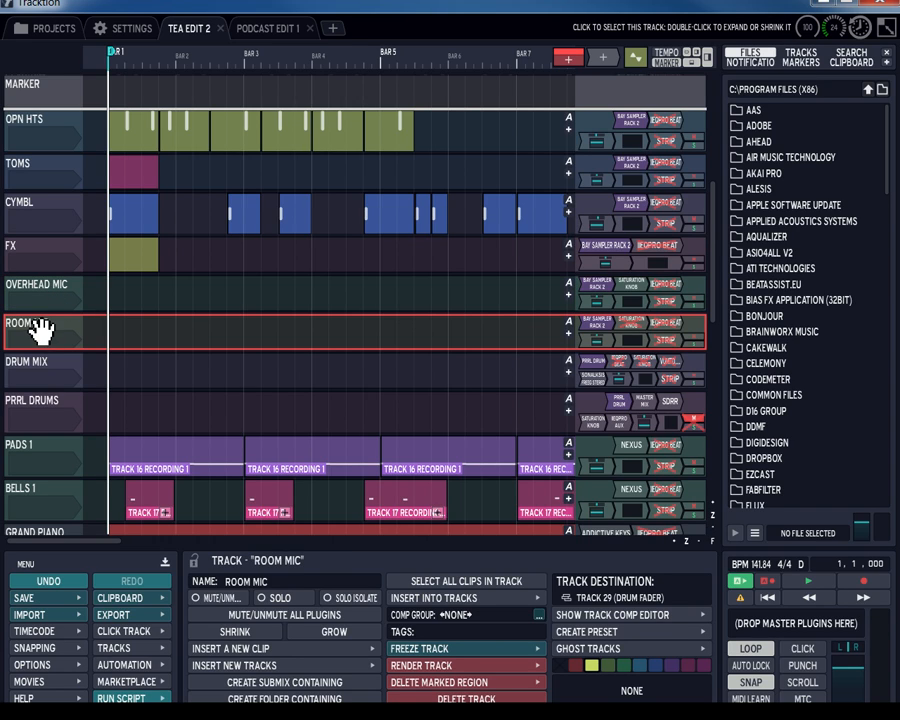
pyautogui.click(600, 287)
pyautogui.click(598, 323)
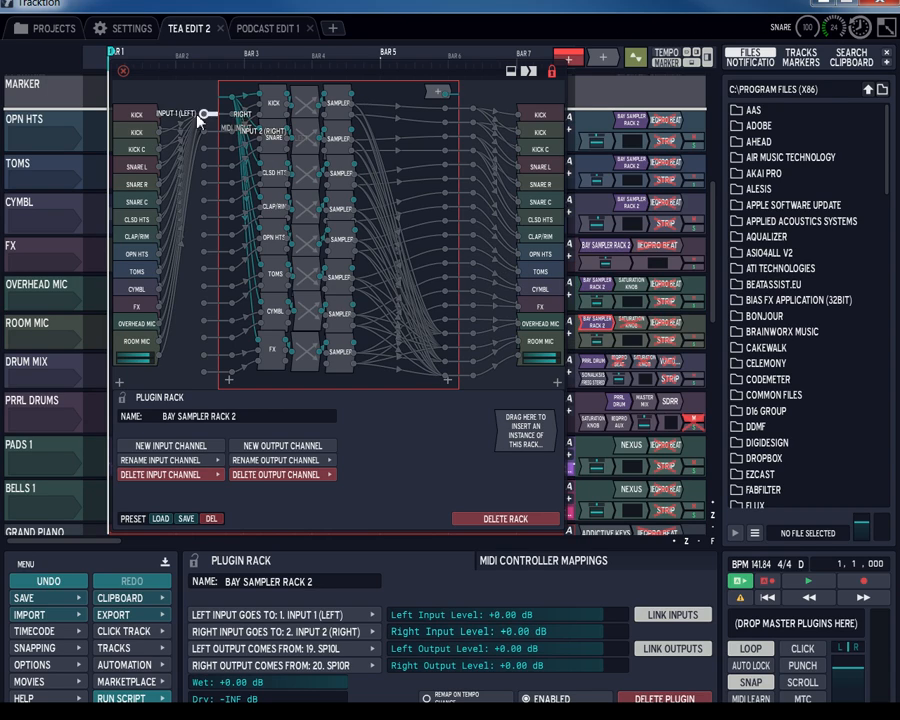
pyautogui.click(123, 71)
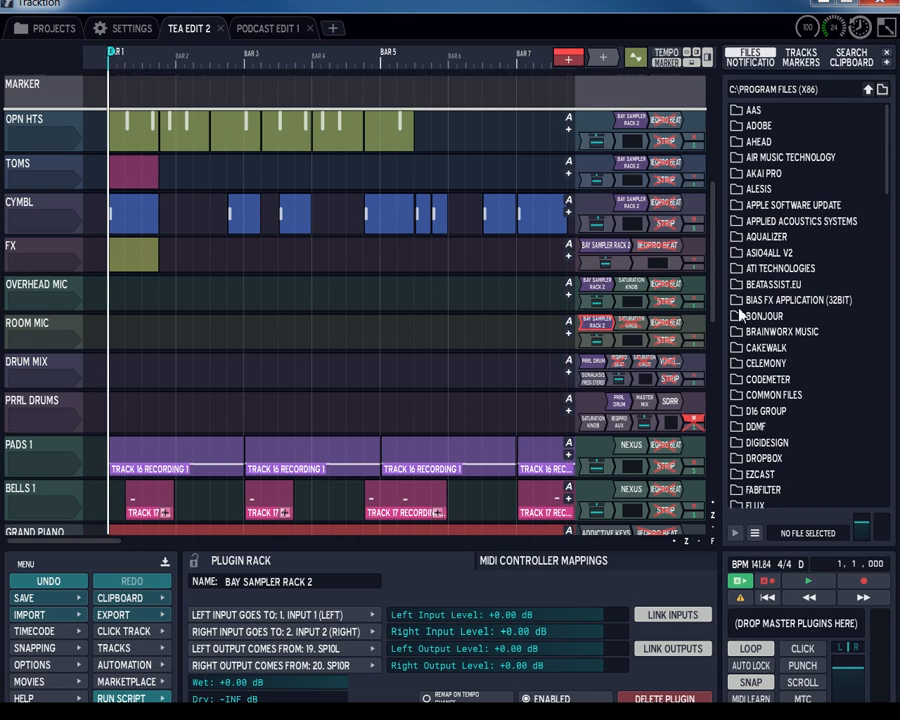
# - View the Saturation Knob plugin on the Overhead Mic track, disable it and close the rack and plugin windows
pyautogui.click(614, 289)
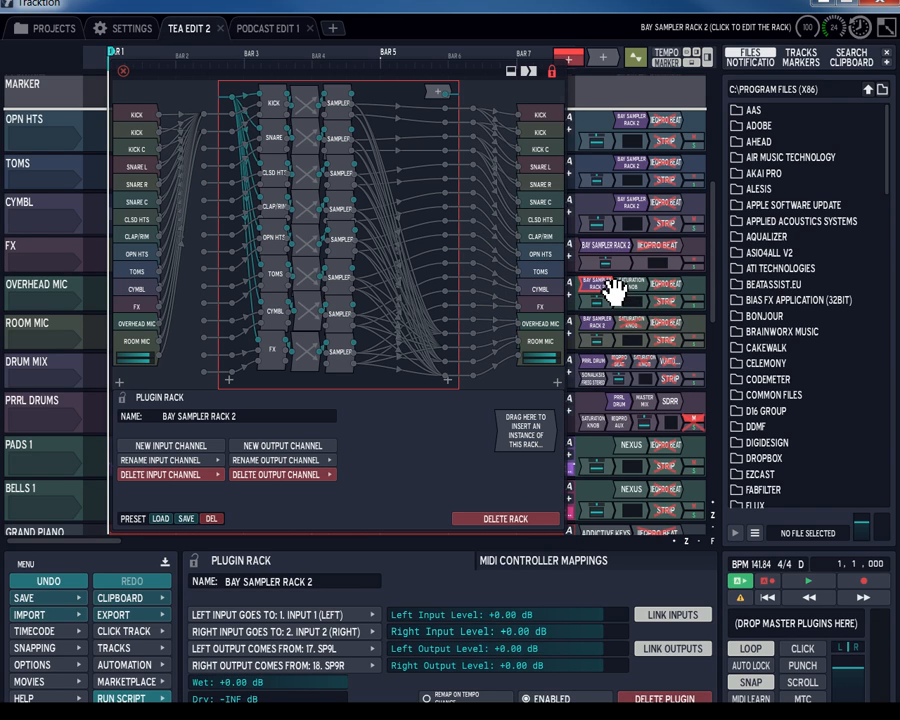
pyautogui.doubleClick(636, 286)
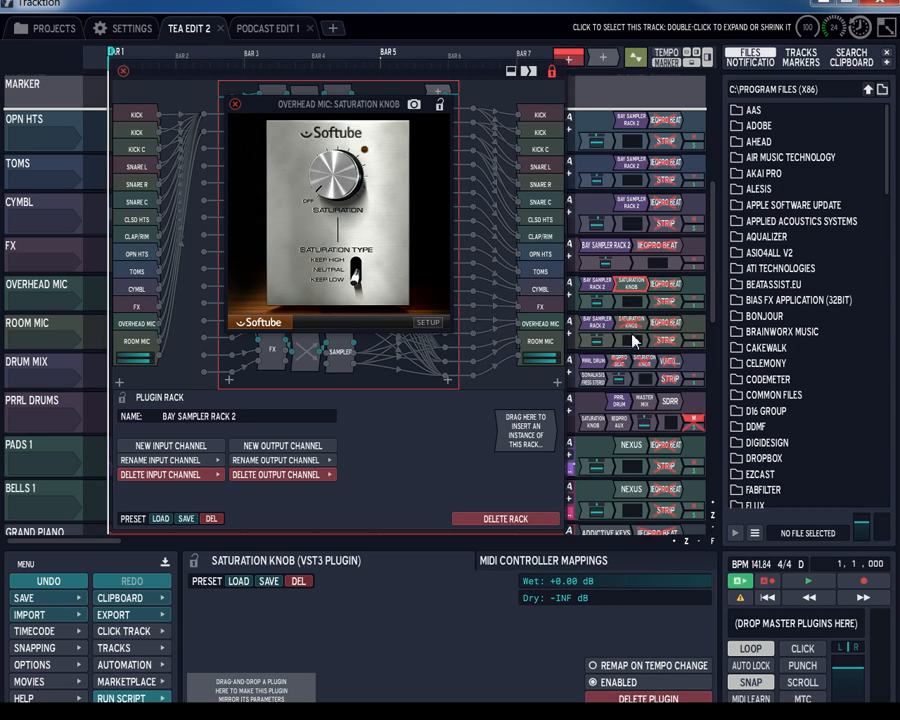
pyautogui.doubleClick(641, 330)
pyautogui.doubleClick(641, 290)
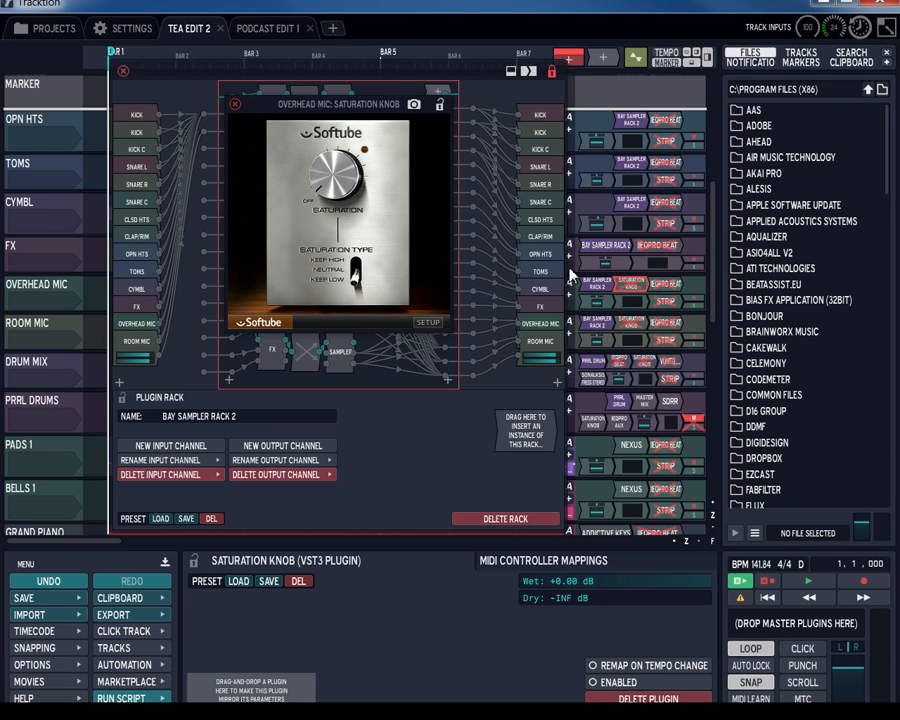
pyautogui.click(122, 72)
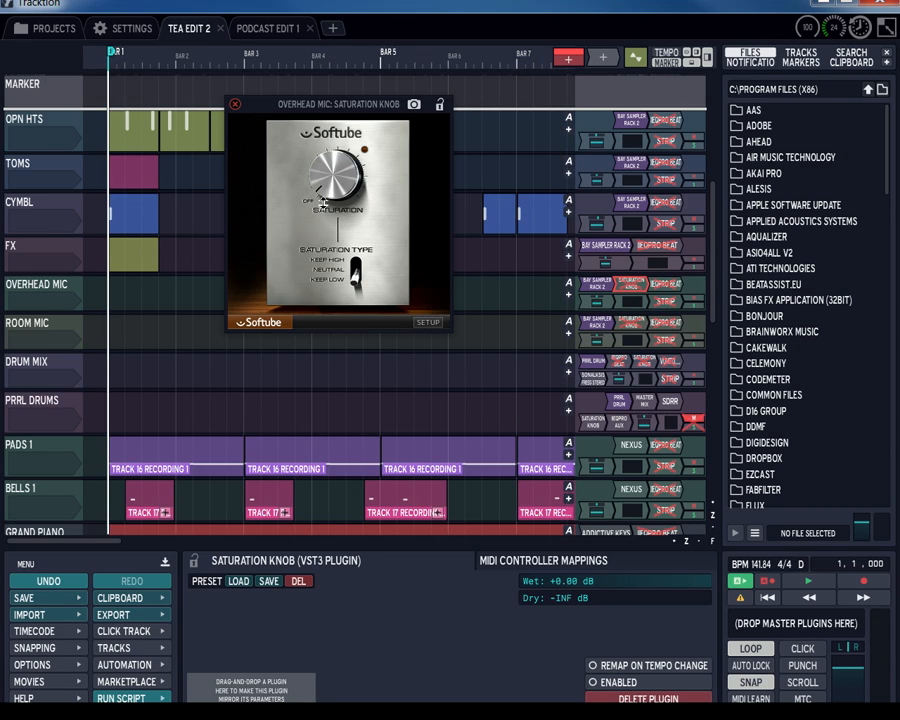
pyautogui.click(234, 104)
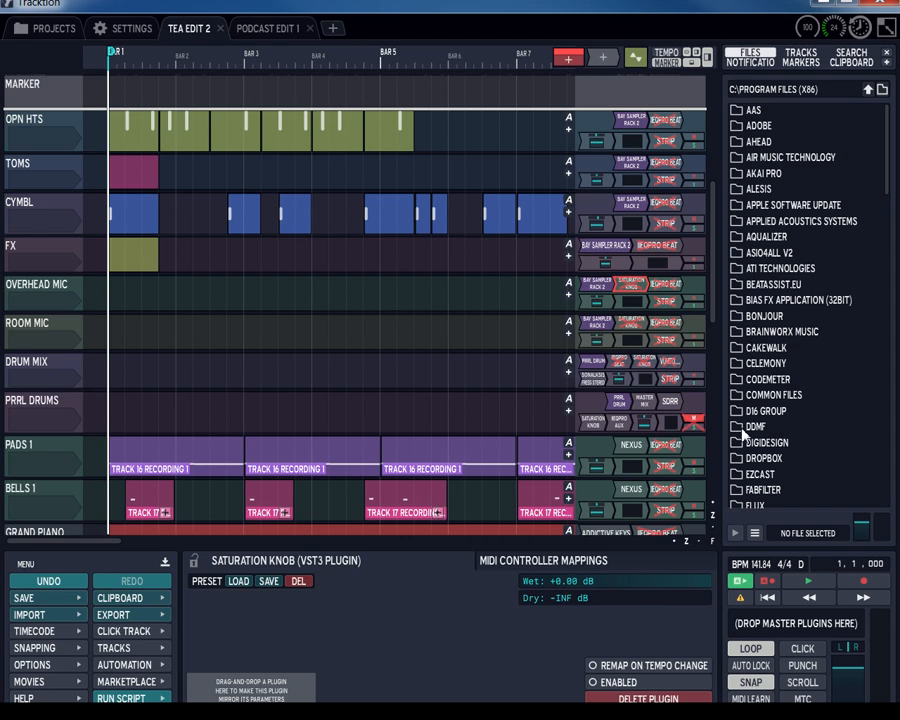
# - Examine the Drum Fader track's destination and the input and output routing in its Drum Aux rack
pyautogui.scroll(-3, 75, 320)
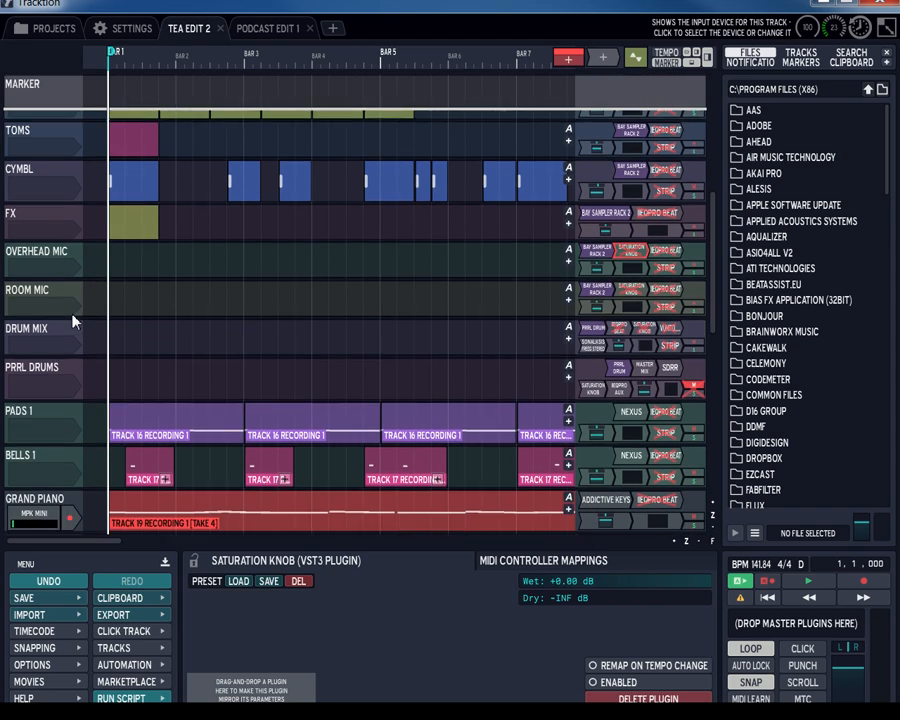
pyautogui.scroll(-5, 72, 320)
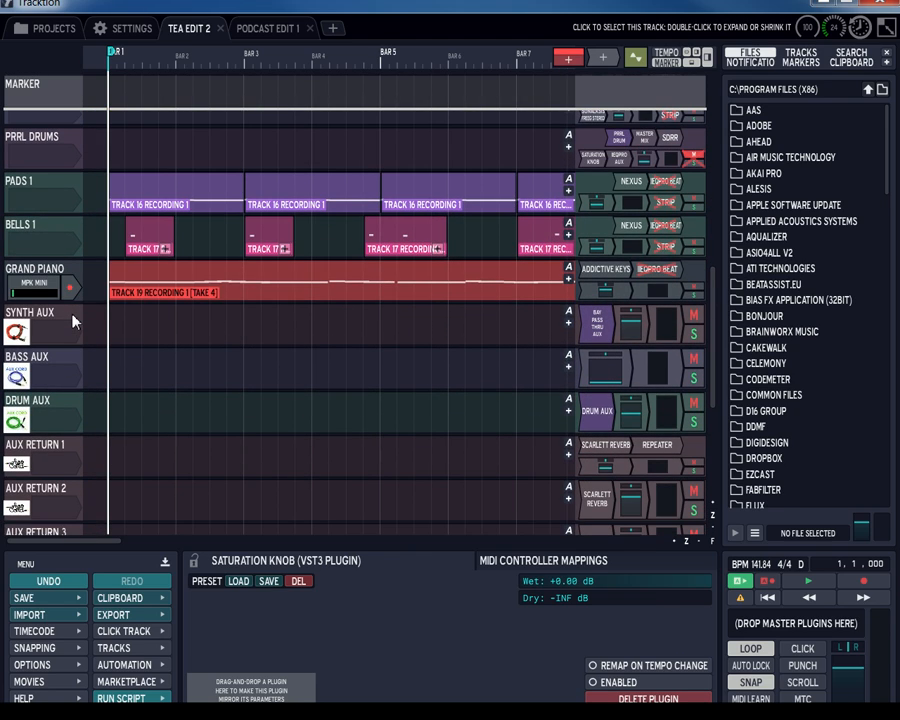
pyautogui.scroll(-4, 72, 320)
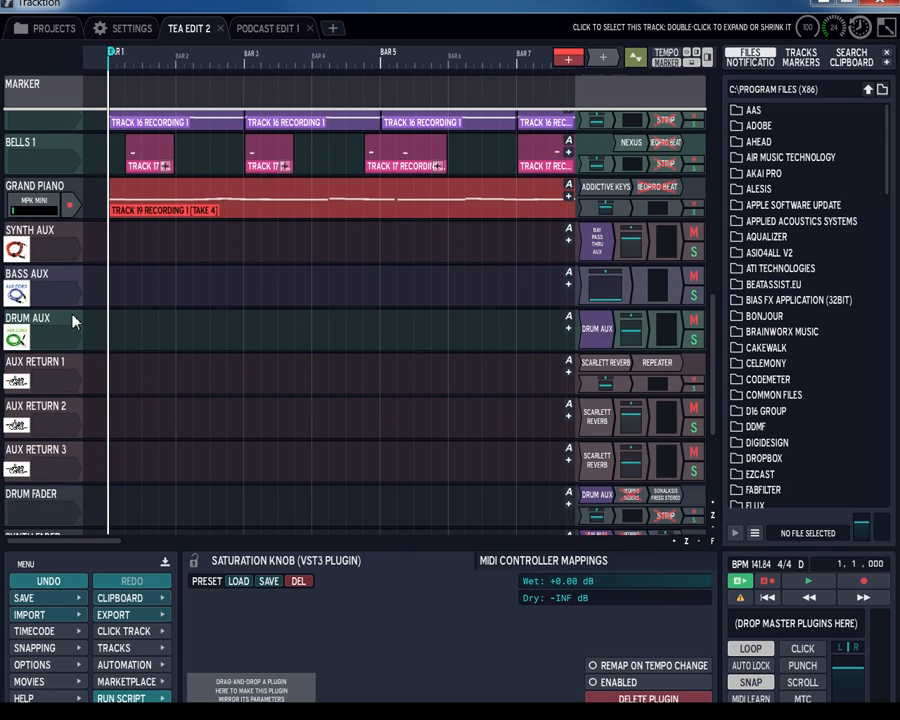
pyautogui.scroll(-5, 72, 320)
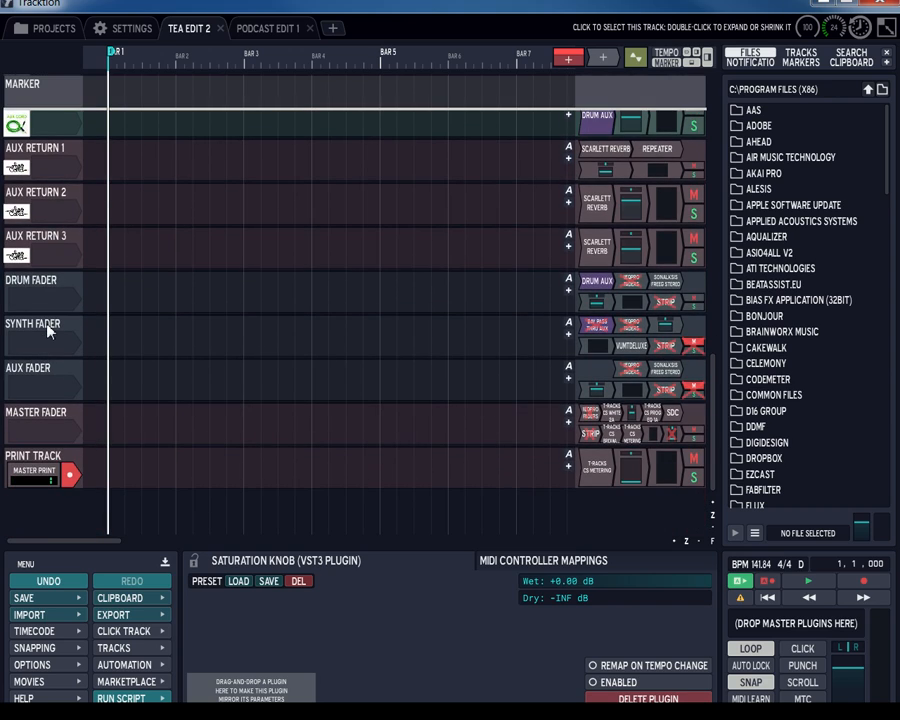
pyautogui.scroll(4, 46, 330)
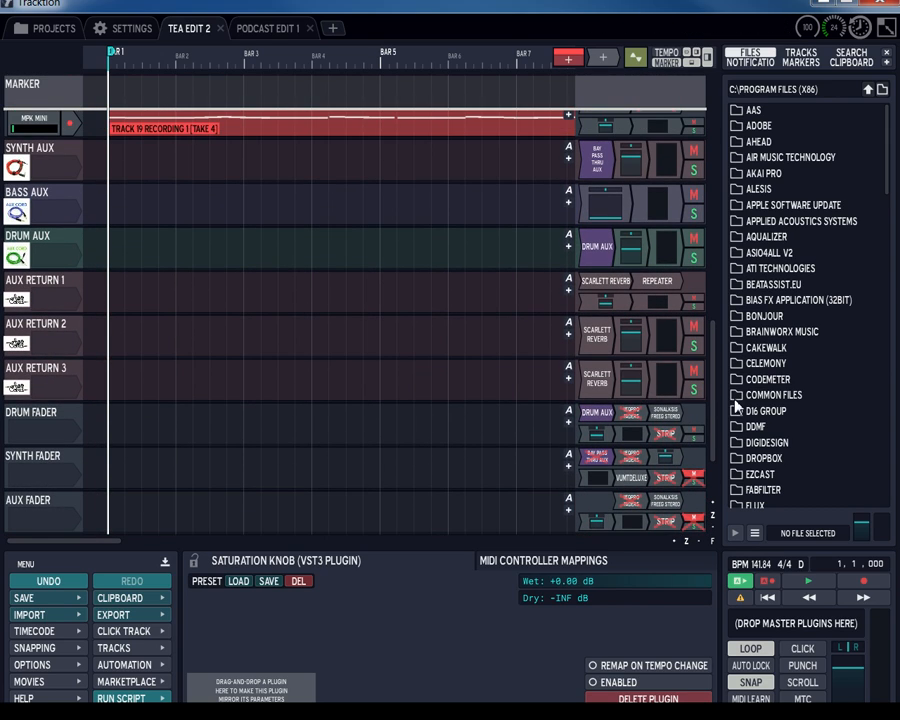
pyautogui.moveTo(714, 433)
pyautogui.mouseDown()
pyautogui.moveTo(712, 406)
pyautogui.moveTo(714, 456)
pyautogui.mouseUp()
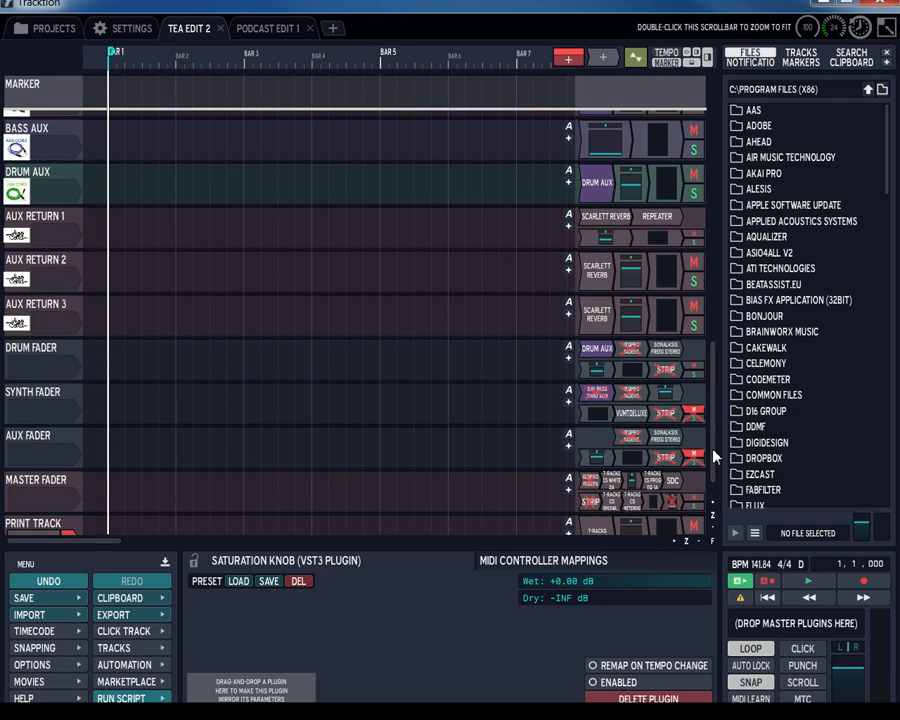
pyautogui.click(32, 357)
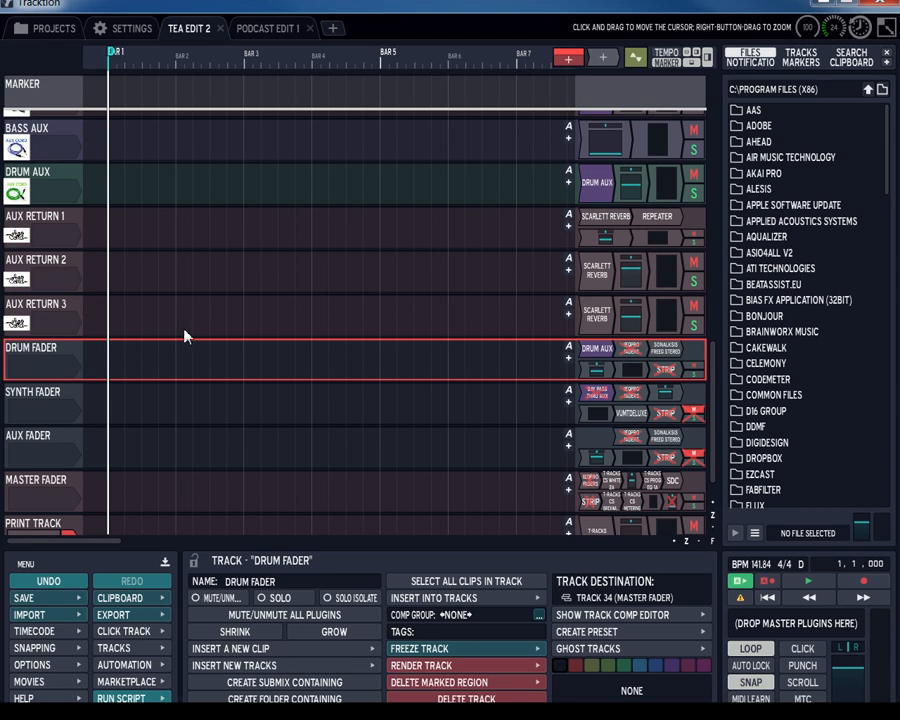
pyautogui.click(605, 352)
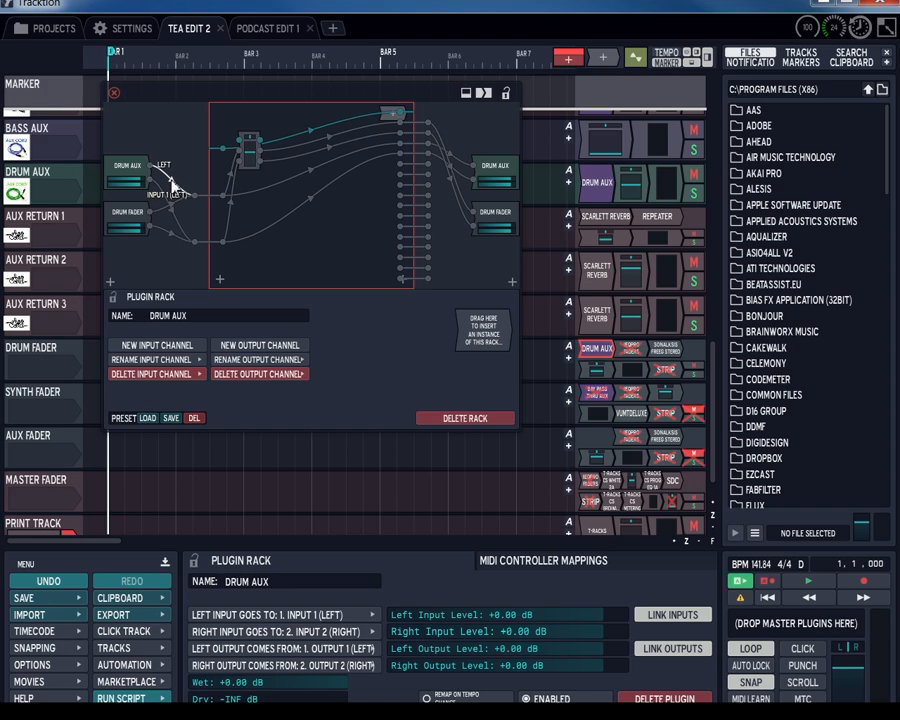
pyautogui.click(114, 94)
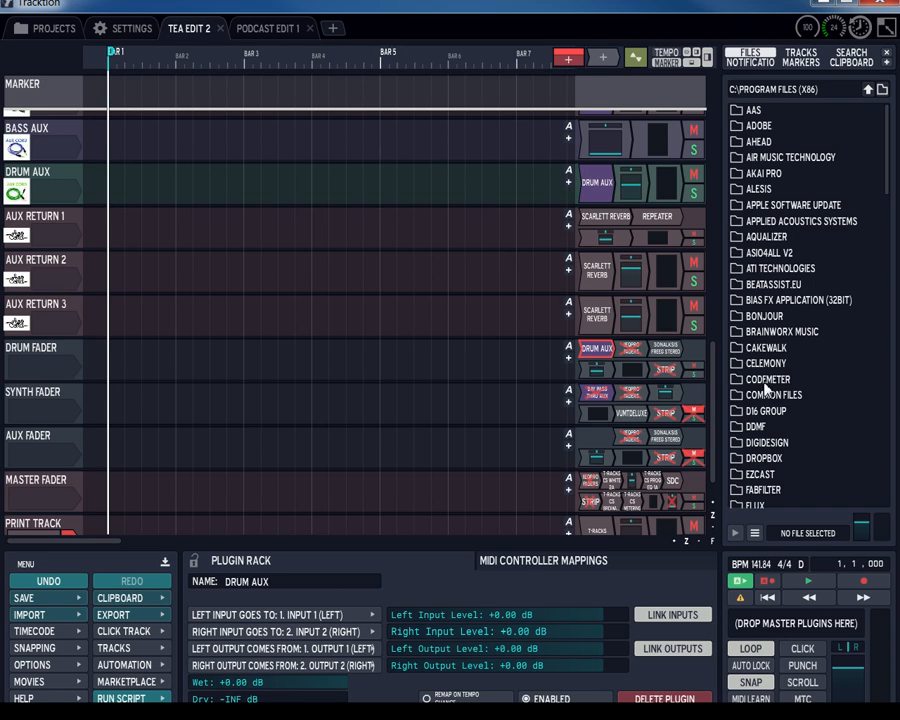
# - Check the track destinations of the Master Fader and Print Track
pyautogui.moveTo(712, 400); pyautogui.dragTo(714, 424)
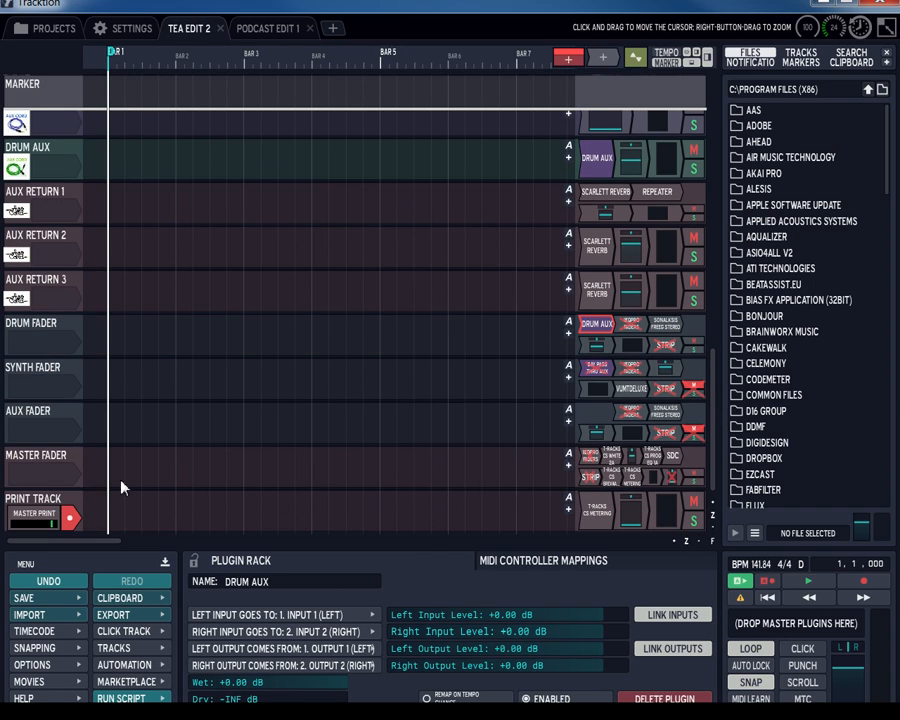
pyautogui.click(35, 456)
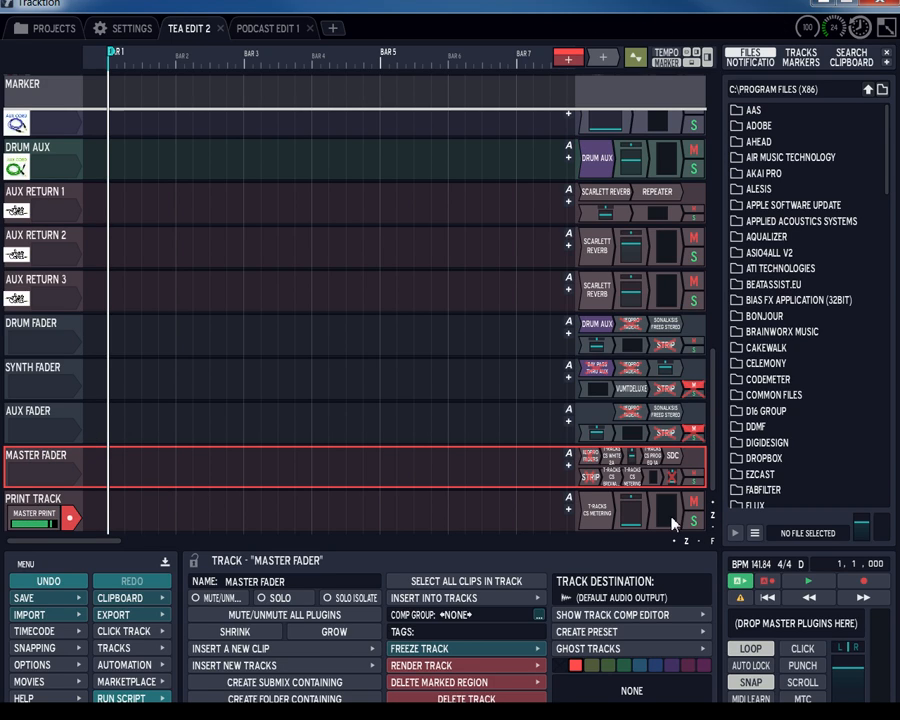
pyautogui.click(45, 511)
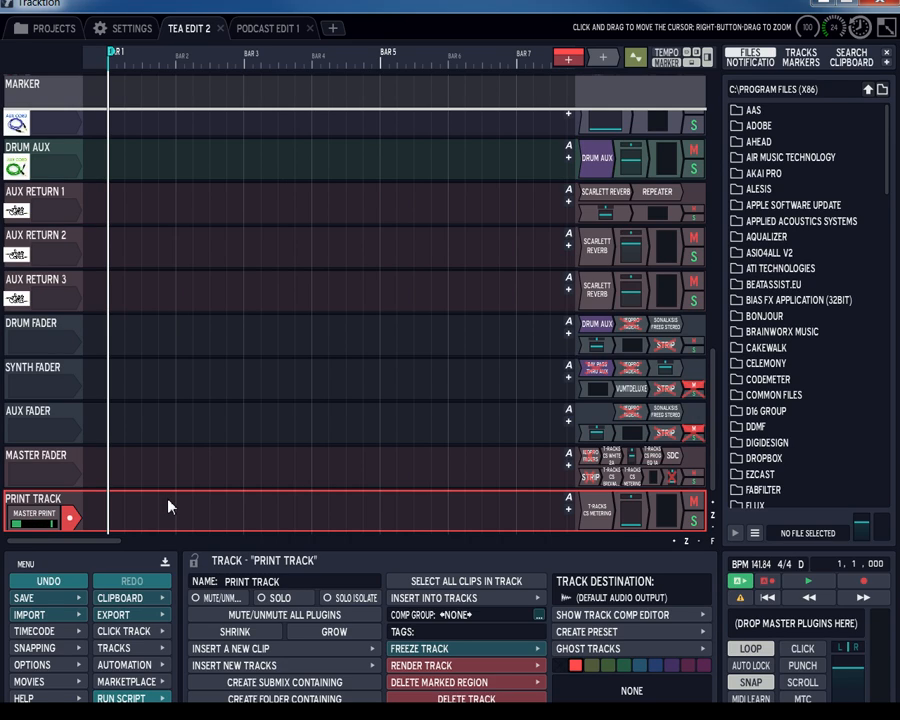
# - View the Sonalksis FreeG Stereo plugin on the Drum Fader track and close its window
pyautogui.moveTo(712, 430); pyautogui.dragTo(716, 86)
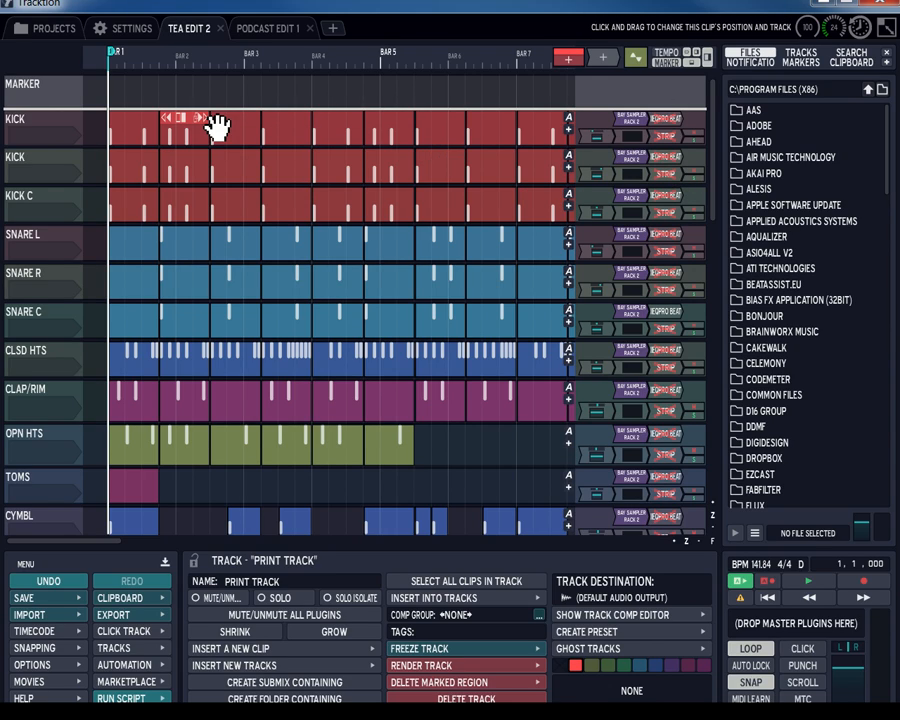
pyautogui.moveTo(714, 143); pyautogui.dragTo(716, 390)
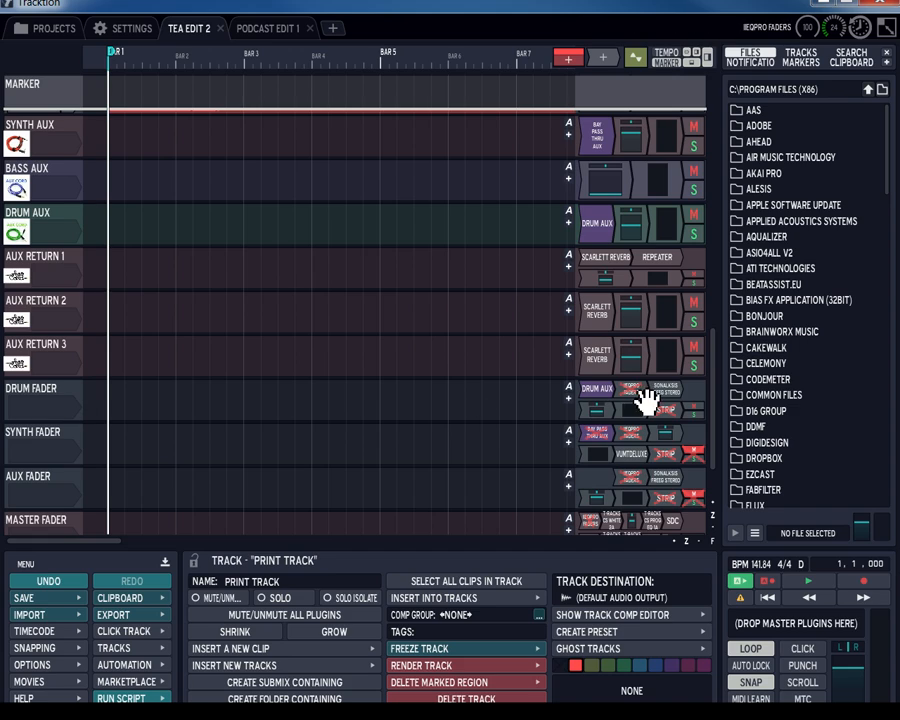
pyautogui.doubleClick(668, 393)
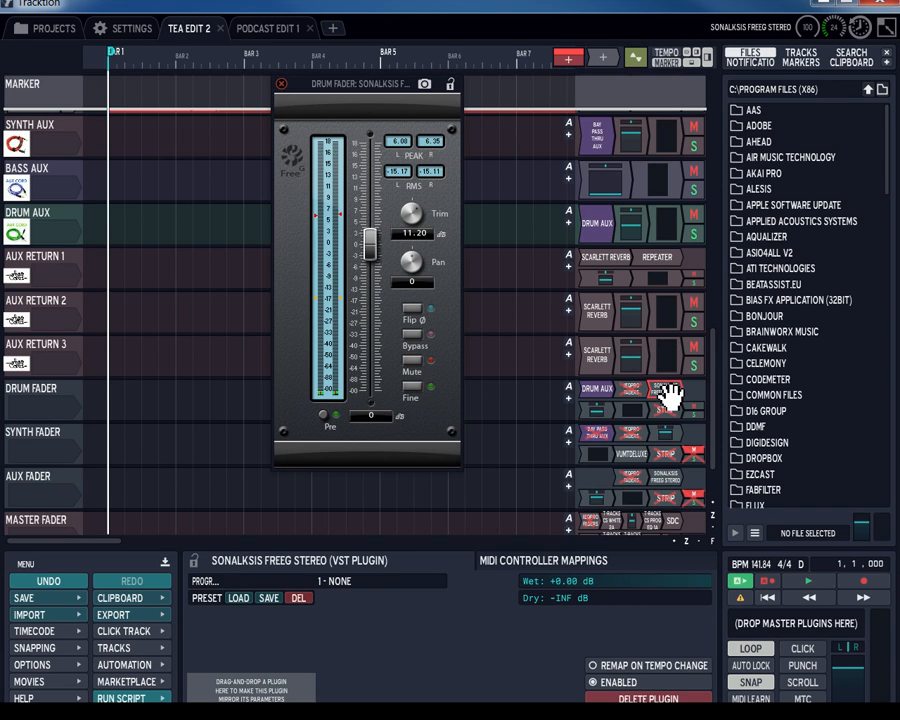
pyautogui.click(282, 85)
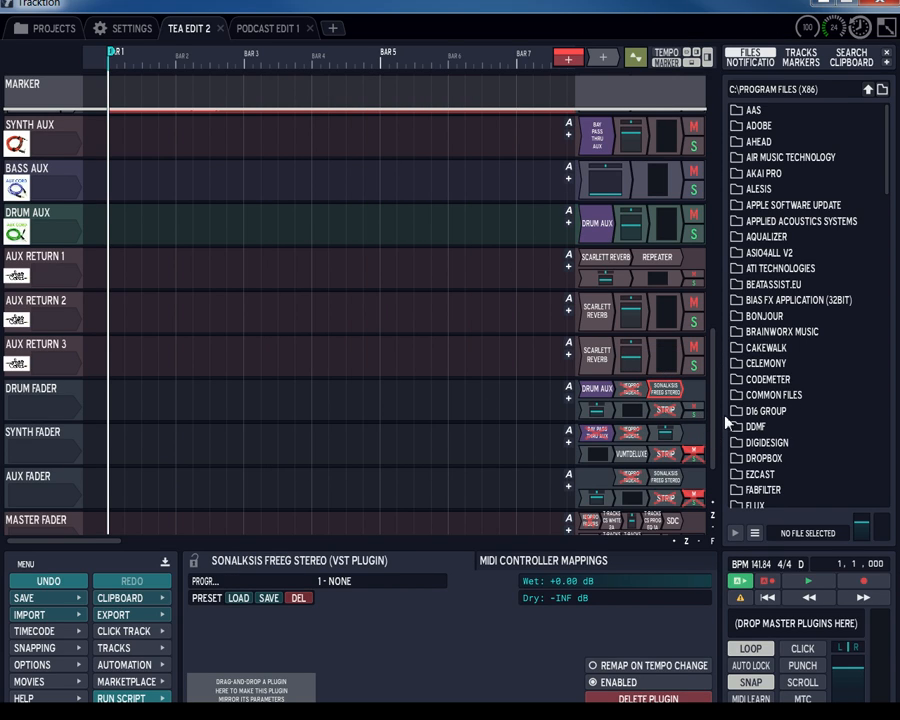
# - Enable the IIEQPro Faders plugin on the Master Fader track, view its EQ curve and close its window
pyautogui.scroll(-2, 715, 428)
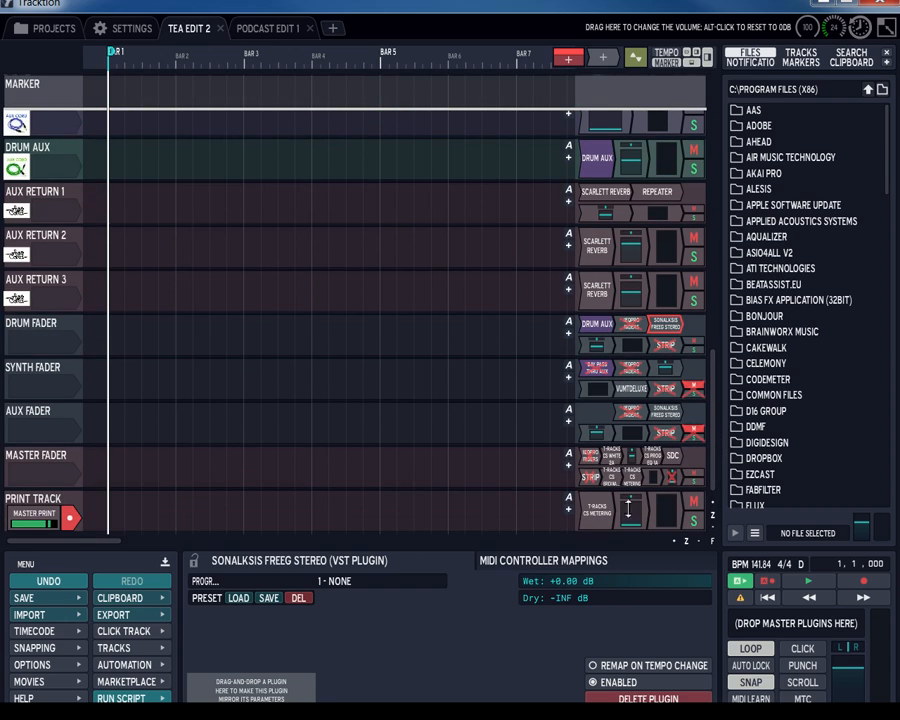
pyautogui.doubleClick(595, 460)
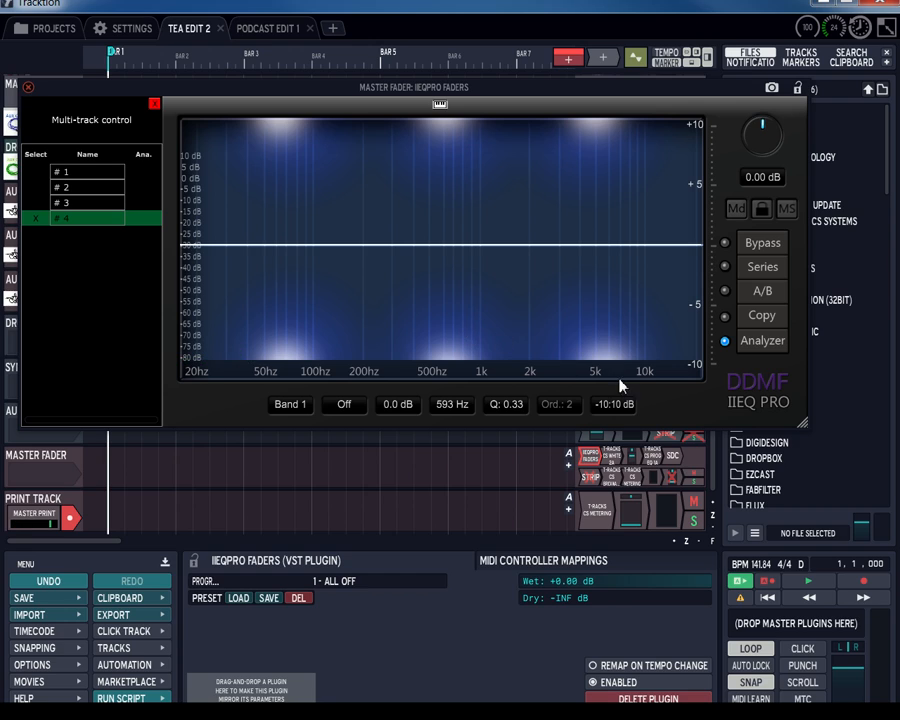
pyautogui.click(29, 88)
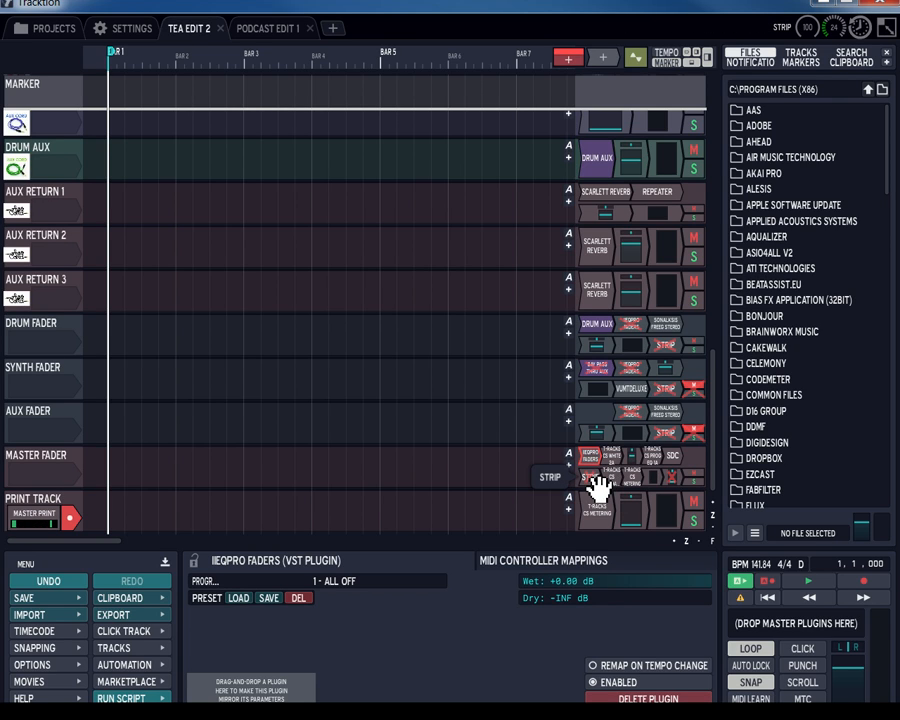
# - Return to the Kick tracks at the start of the track list and play back the edit
pyautogui.moveTo(713, 454); pyautogui.dragTo(728, 90)
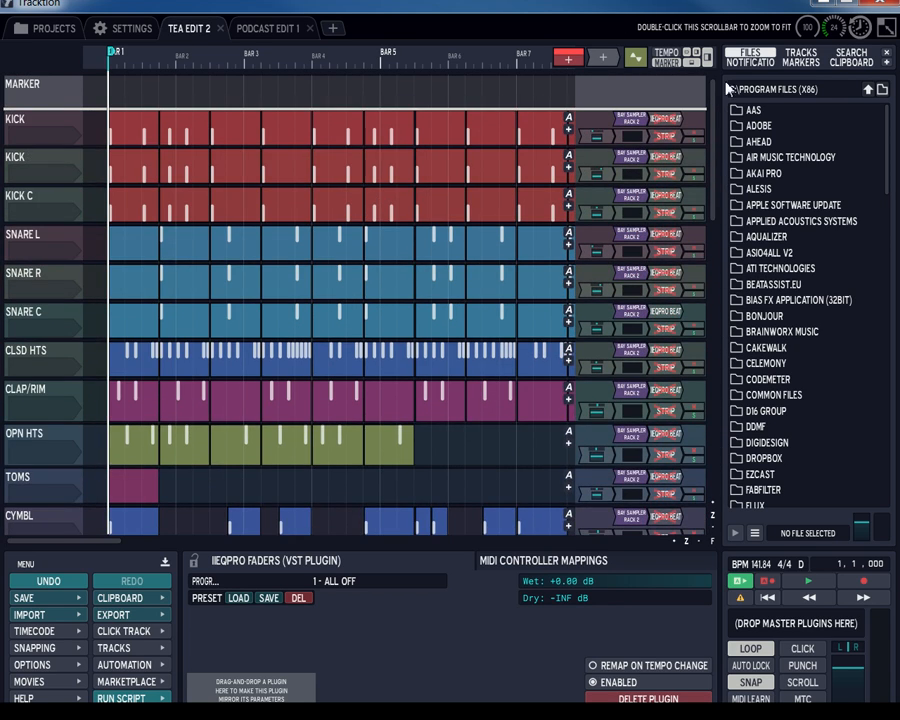
pyautogui.click(796, 588)
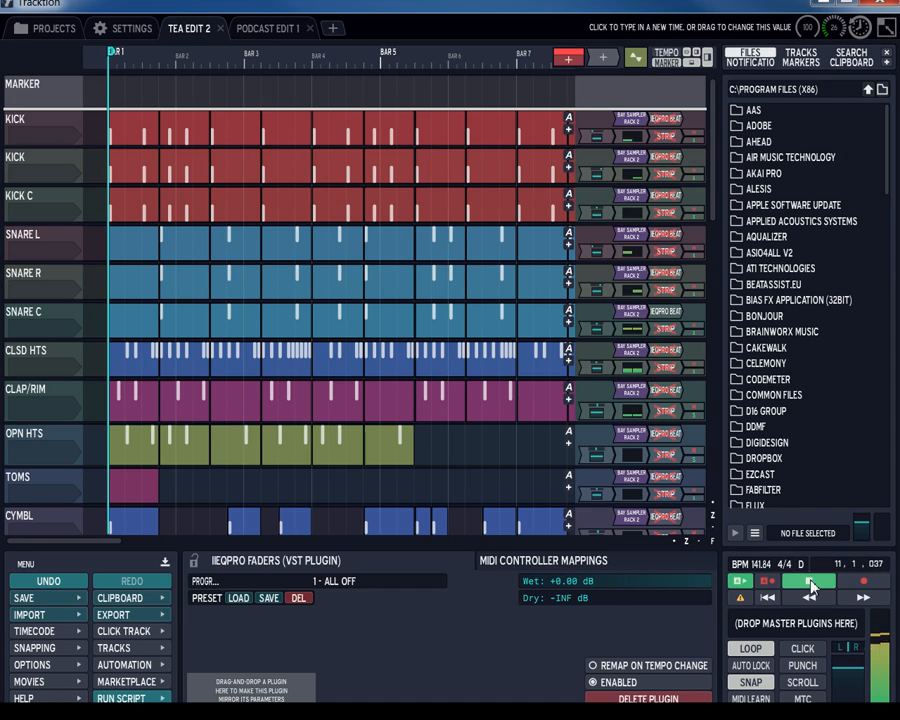
# - Rewind the edit to the start, view the Strip plugin on the first Kick track and close its window
pyautogui.click(767, 597)
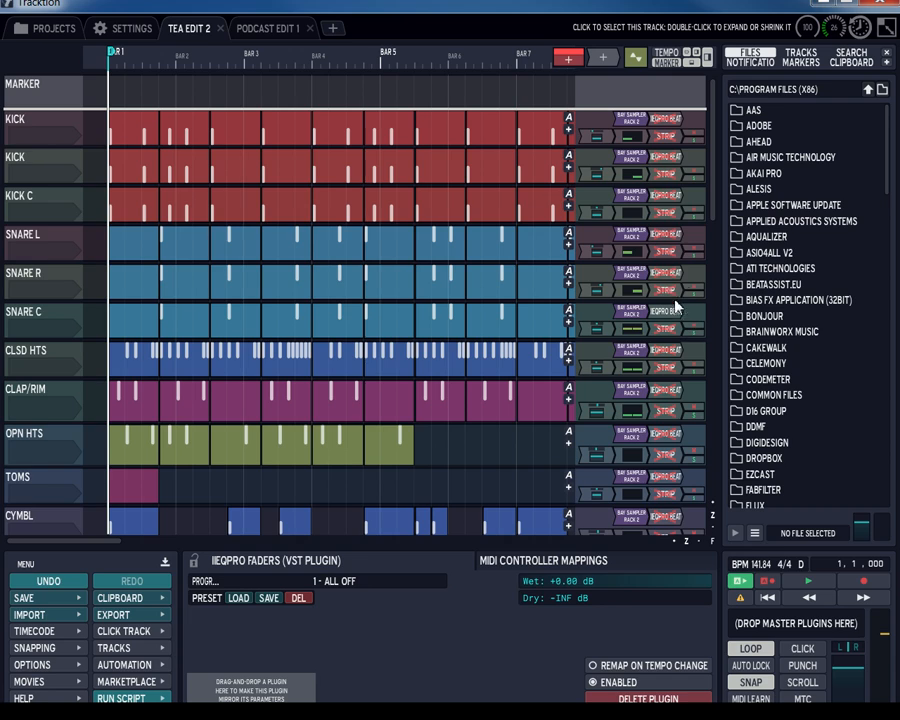
pyautogui.rightClick(676, 145)
pyautogui.click(676, 145)
pyautogui.doubleClick(676, 145)
pyautogui.moveTo(183, 77); pyautogui.dragTo(372, 97)
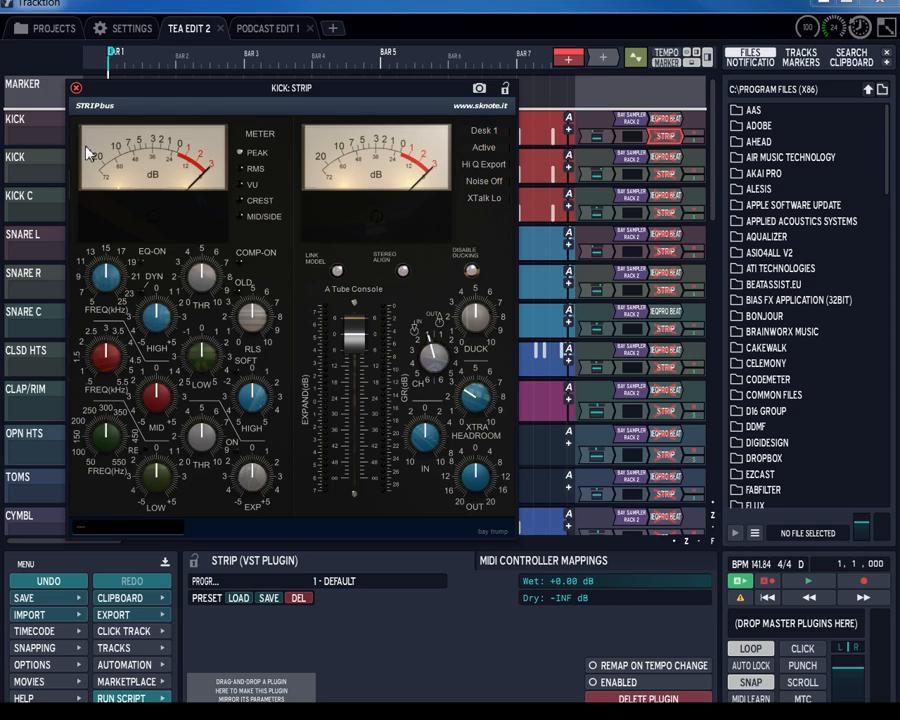
pyautogui.click(76, 88)
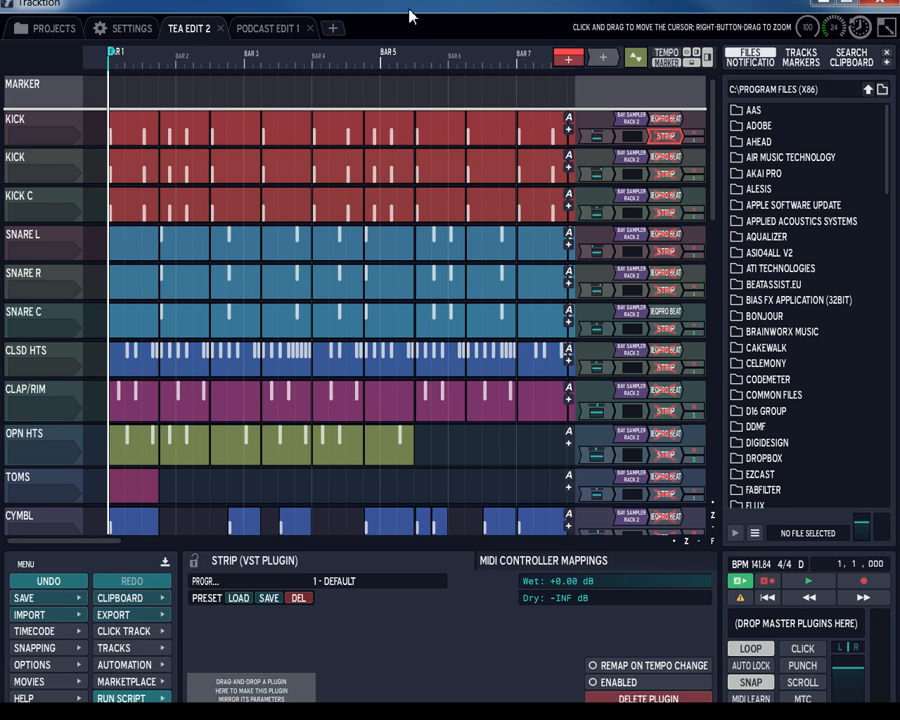
pyautogui.doubleClick(673, 137)
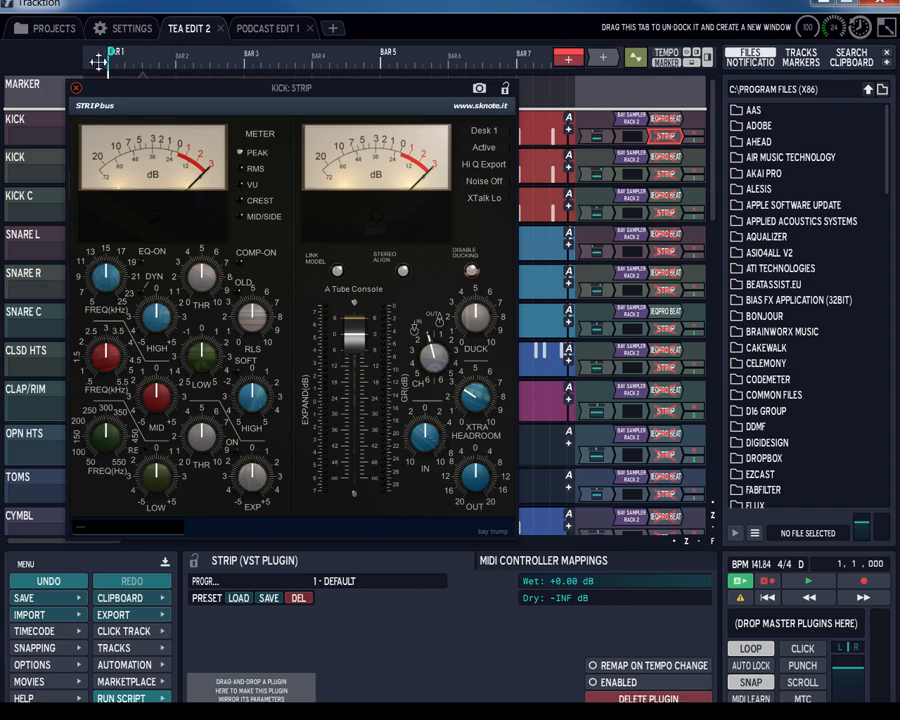
pyautogui.click(76, 88)
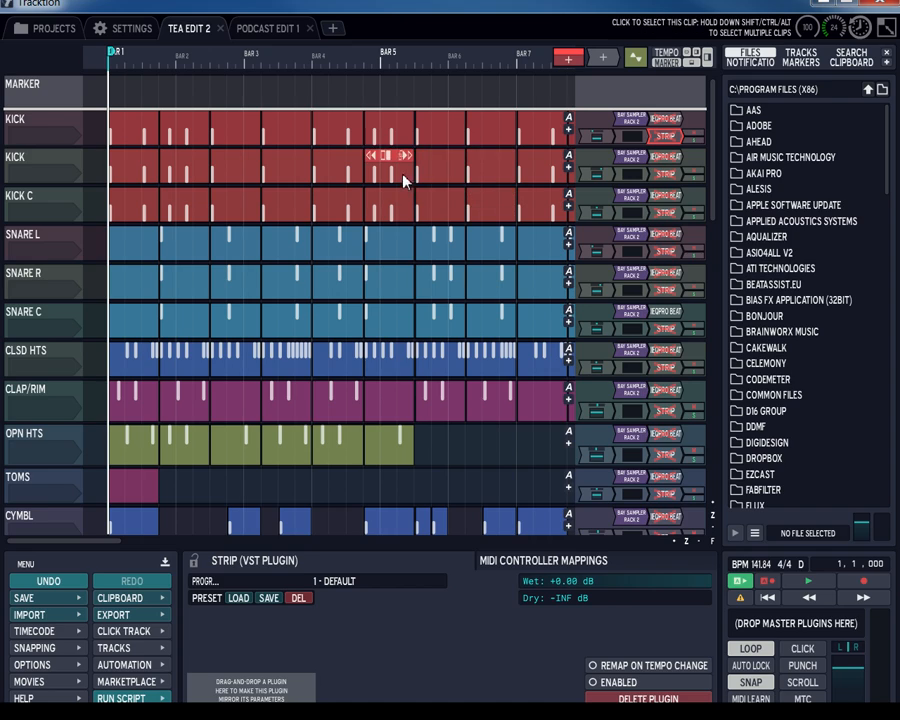
# - Play the edit from the start, select all Strip plugins across the tracks and enable them together
pyautogui.click(800, 584)
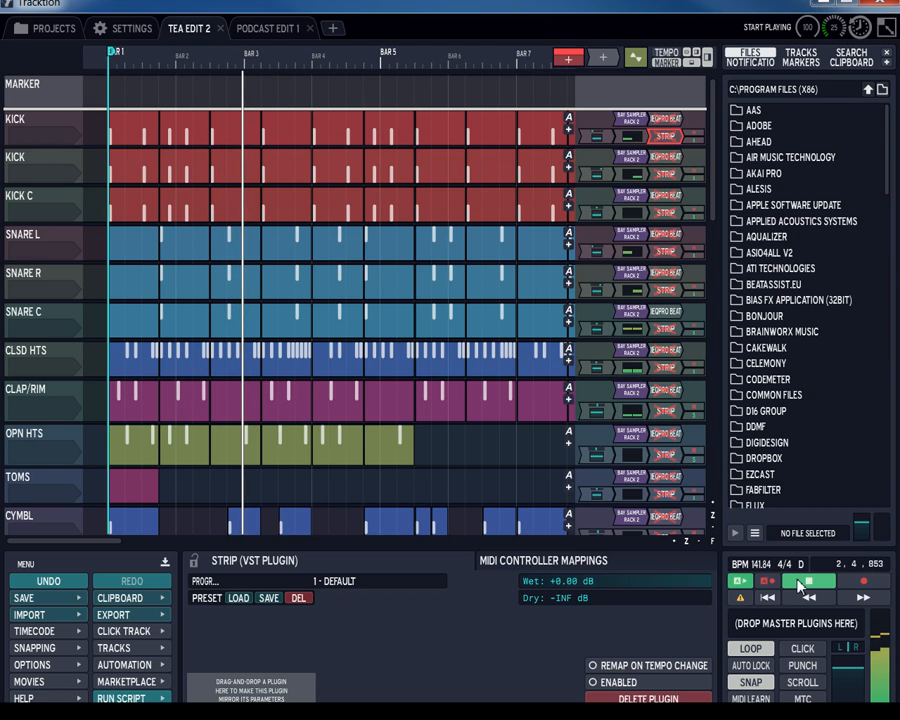
pyautogui.rightClick(676, 138)
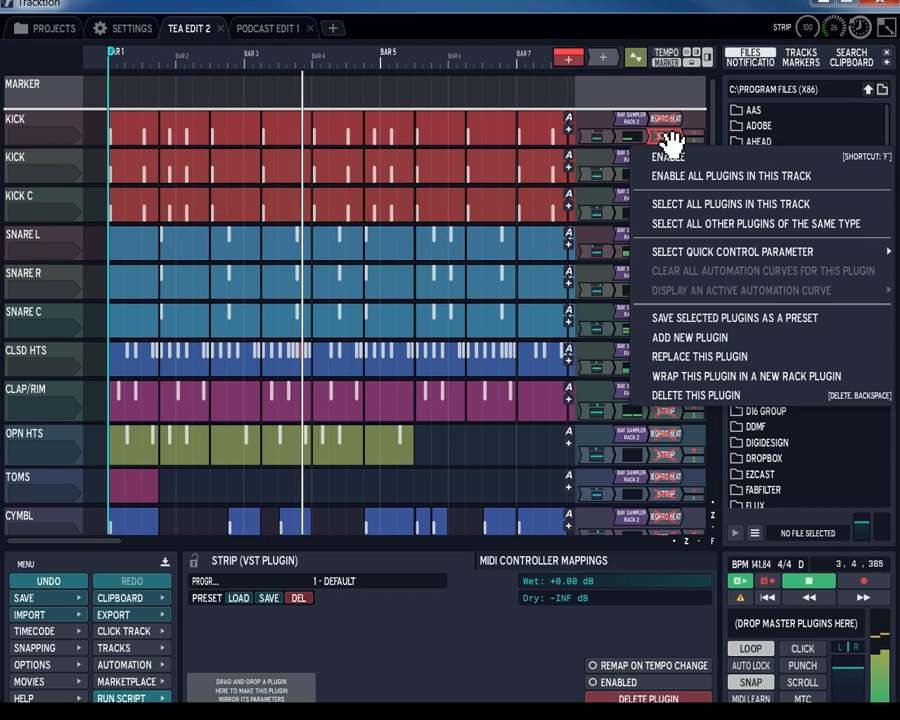
pyautogui.click(700, 223)
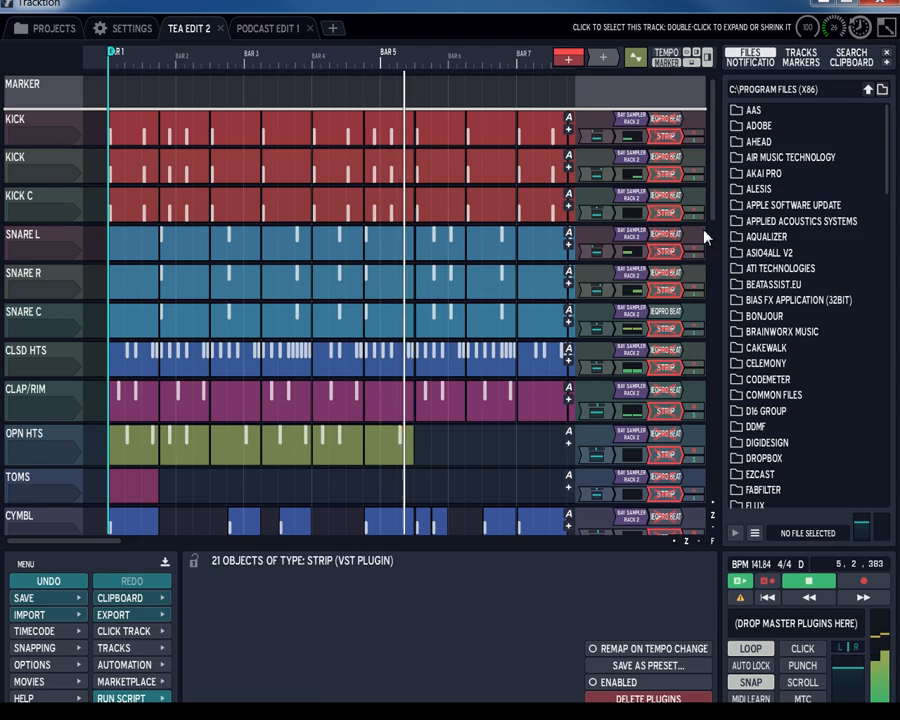
pyautogui.rightClick(664, 138)
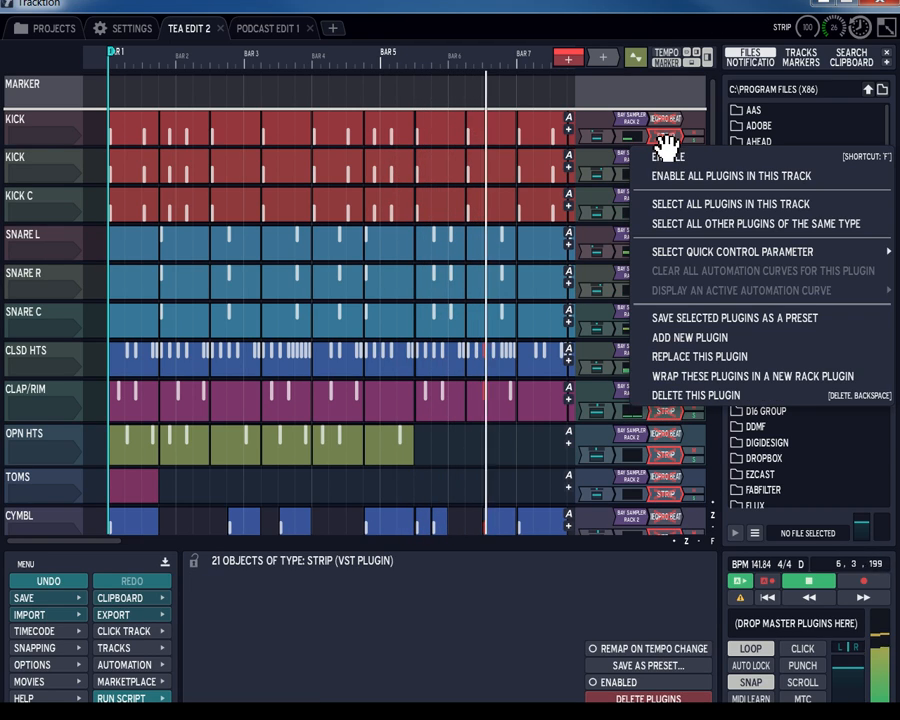
pyautogui.click(676, 229)
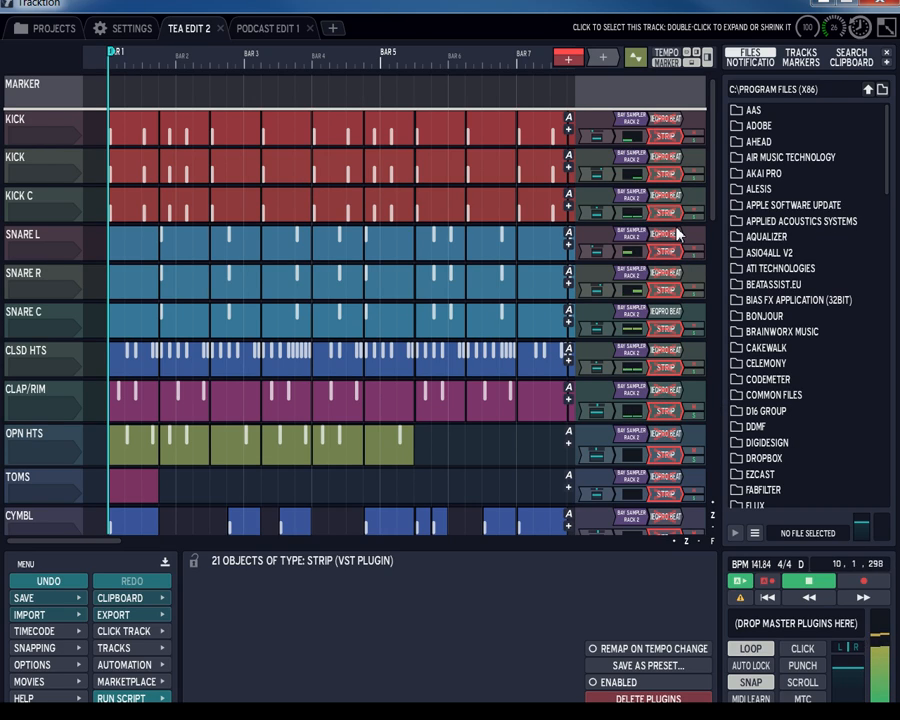
pyautogui.click(770, 600)
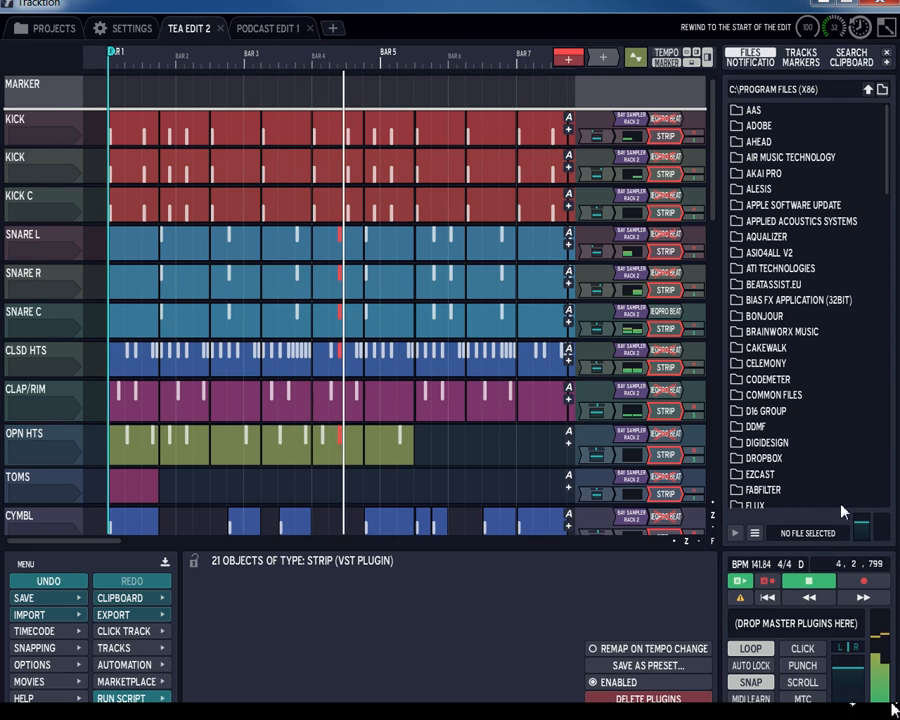
# - Disable all the Strip plugins and lock the master volume control's properties in view
pyautogui.click(675, 143)
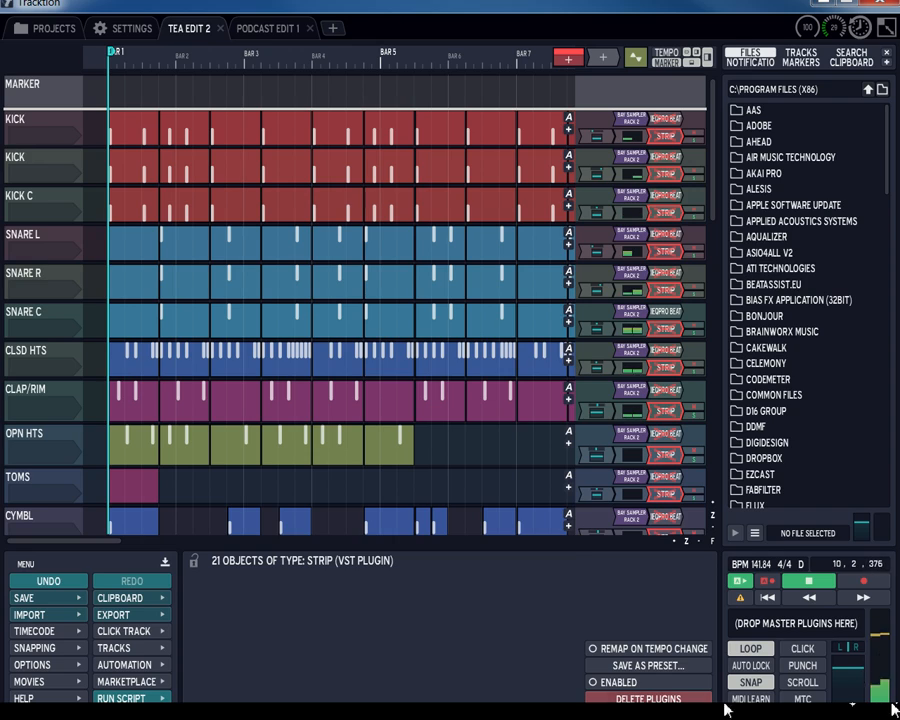
pyautogui.click(530, 705)
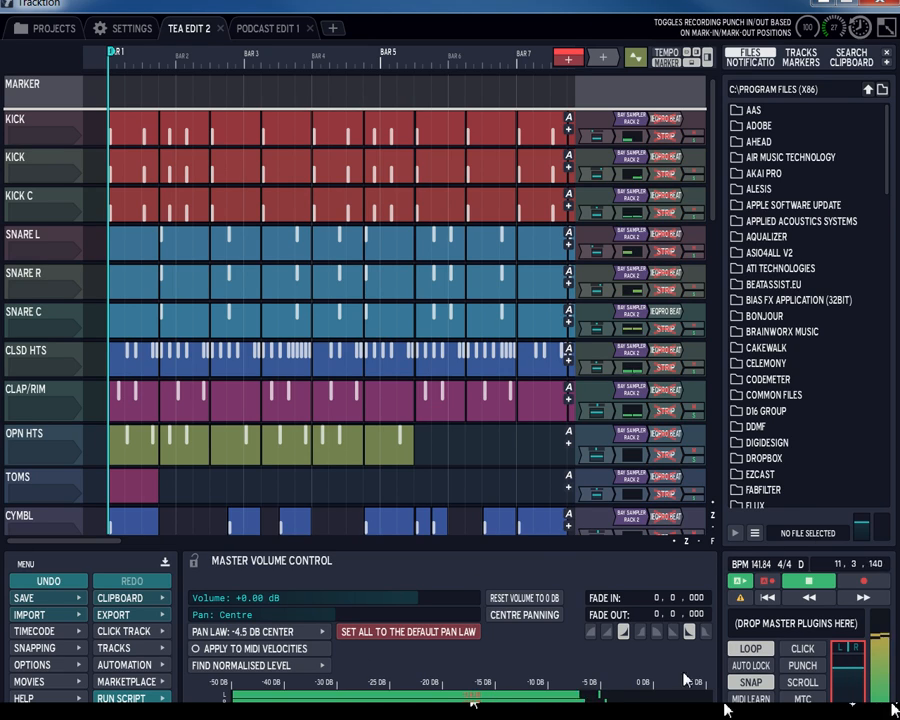
pyautogui.click(196, 562)
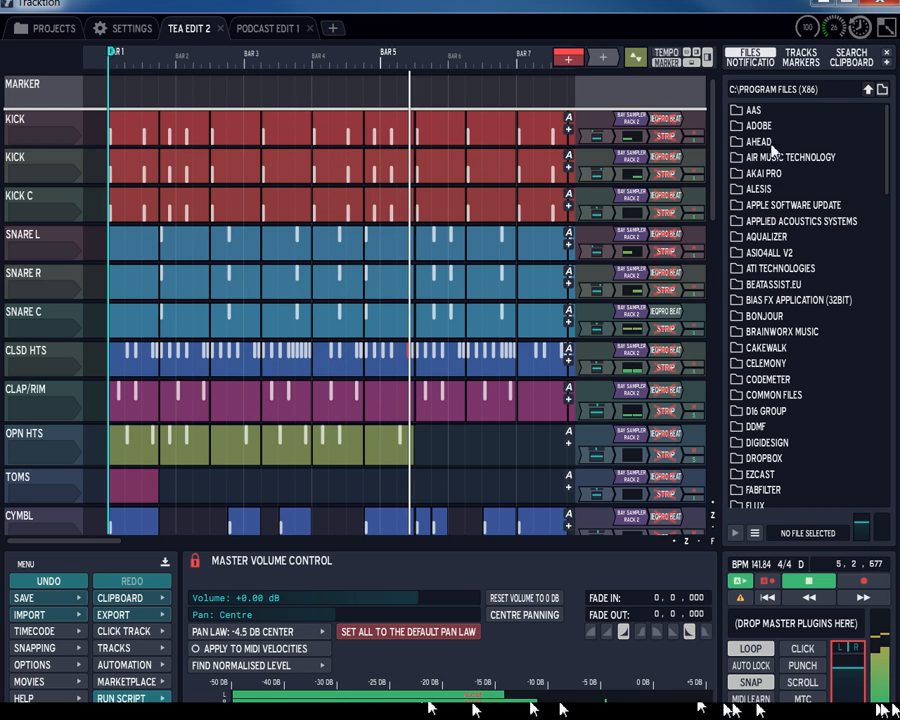
# - Select and enable all Strip plugins from the first Kick track, and lock the Master Fader level meter's properties in view
pyautogui.rightClick(681, 140)
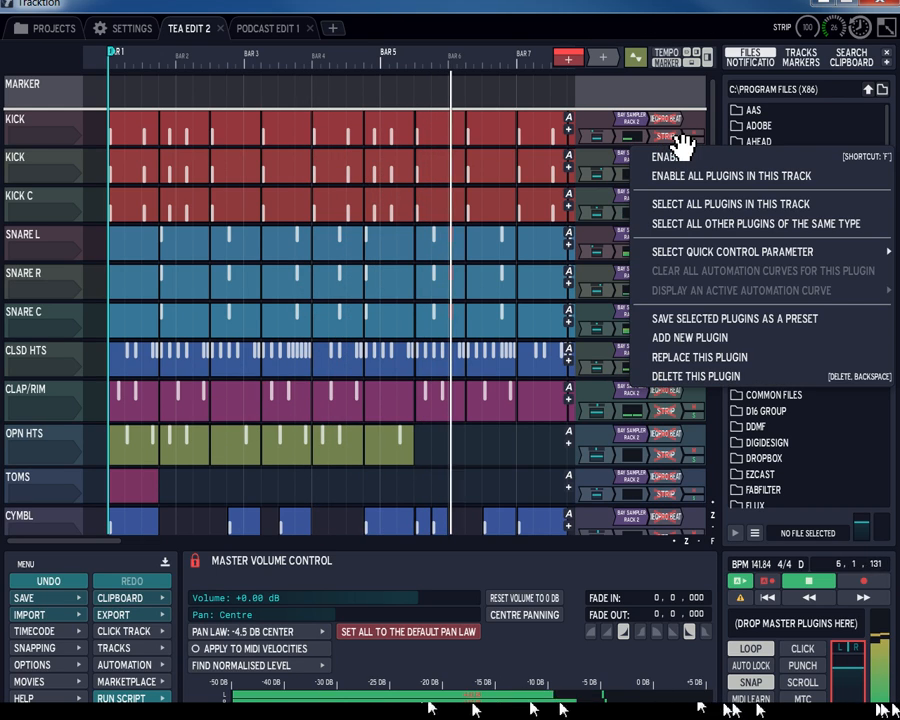
pyautogui.click(676, 224)
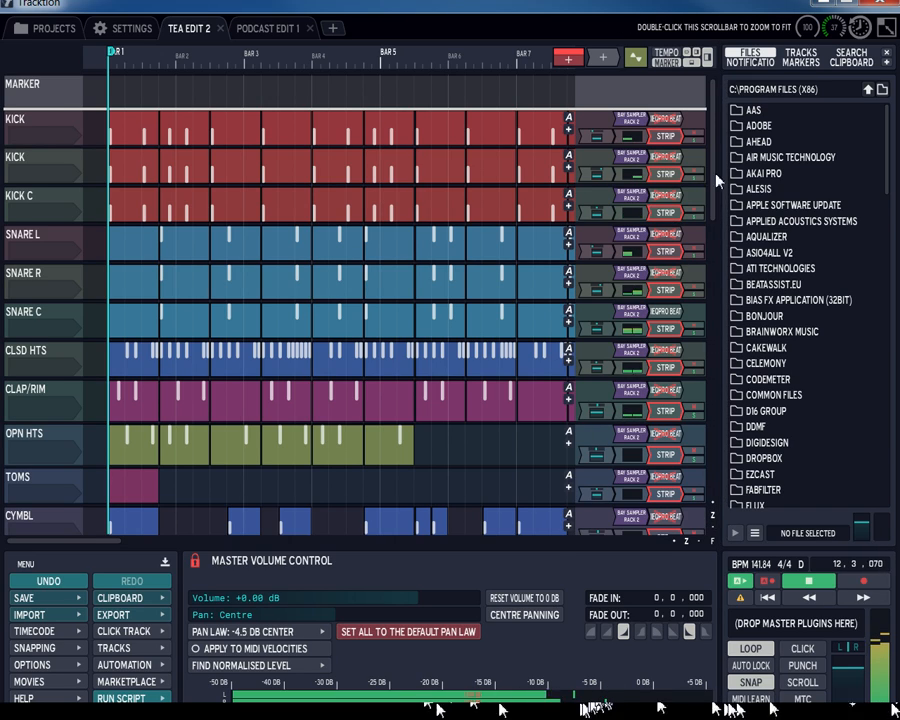
pyautogui.moveTo(714, 160); pyautogui.dragTo(711, 454)
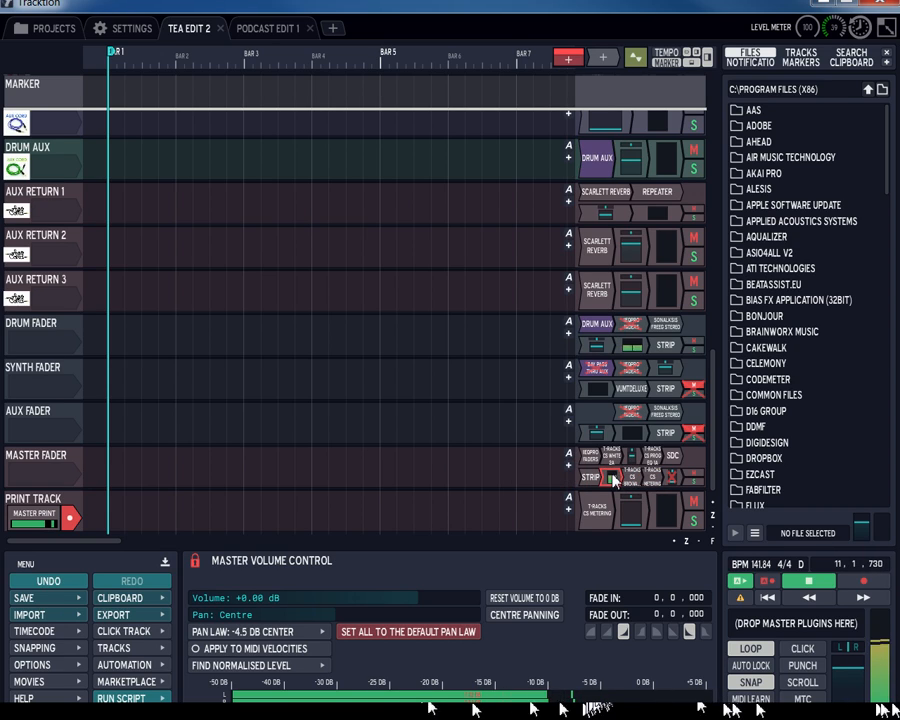
pyautogui.click(195, 562)
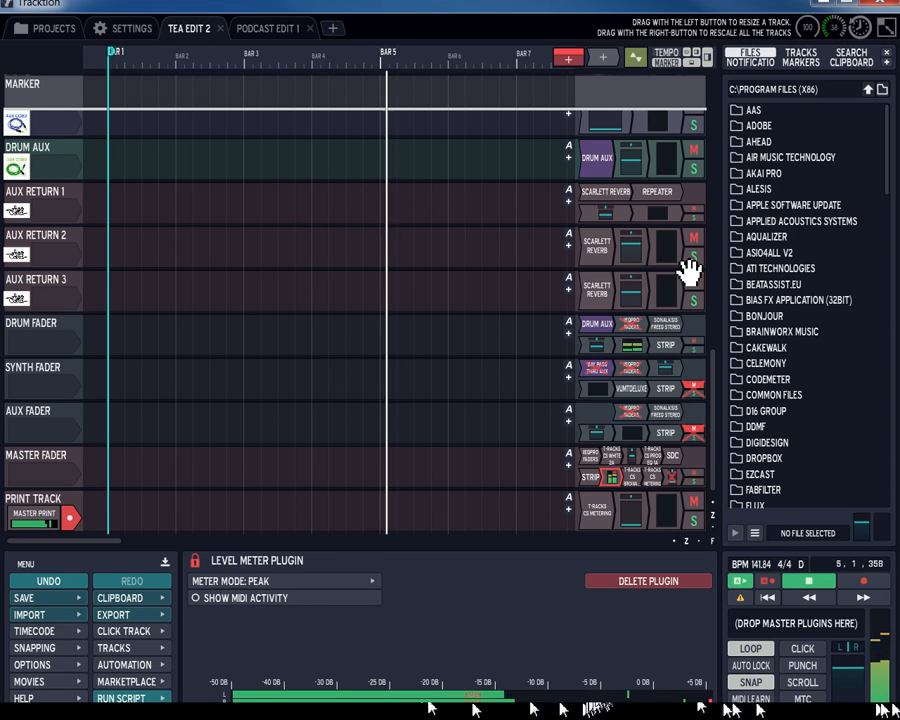
# - Select all plugins of the Strip type from the Synth Fader track and disable them together
pyautogui.moveTo(714, 392); pyautogui.dragTo(714, 378)
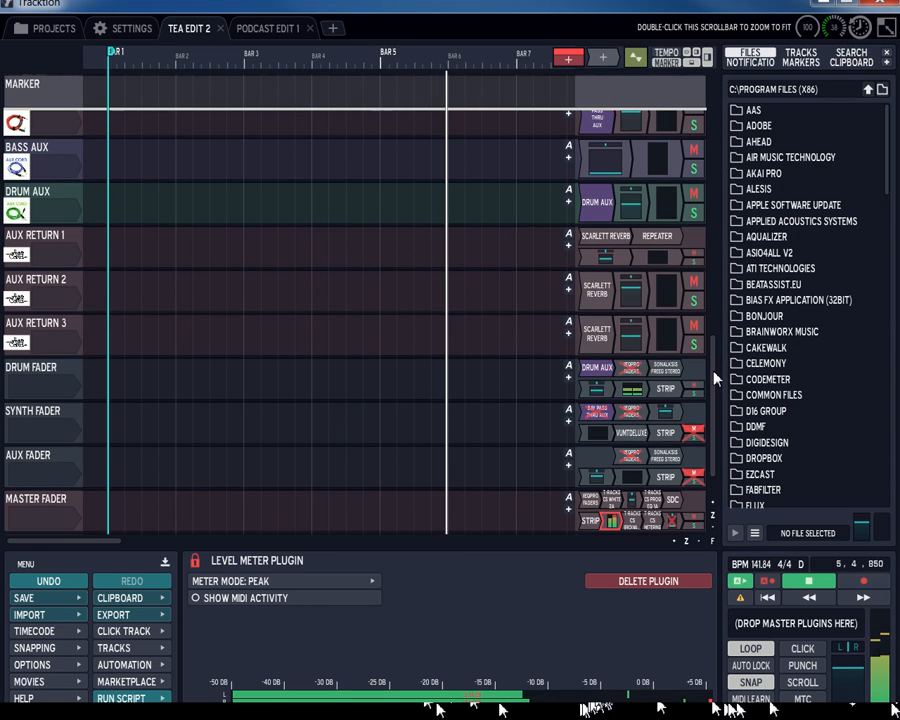
pyautogui.rightClick(676, 432)
pyautogui.click(689, 252)
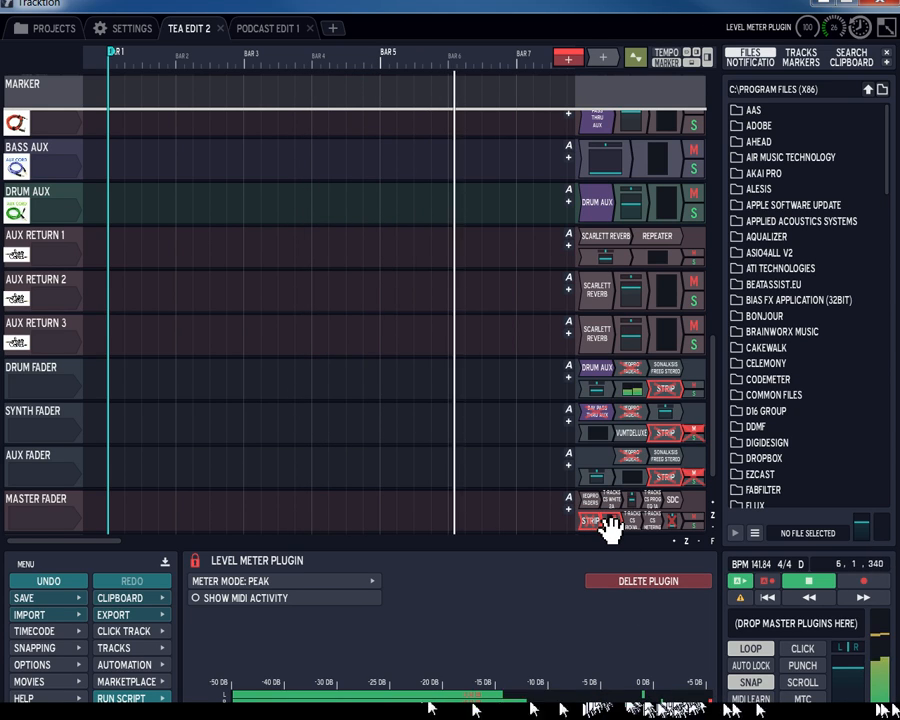
# - Open the Strip plugin on the Aux Fader track, enable all Strip plugins together and close the plugin window
pyautogui.doubleClick(666, 478)
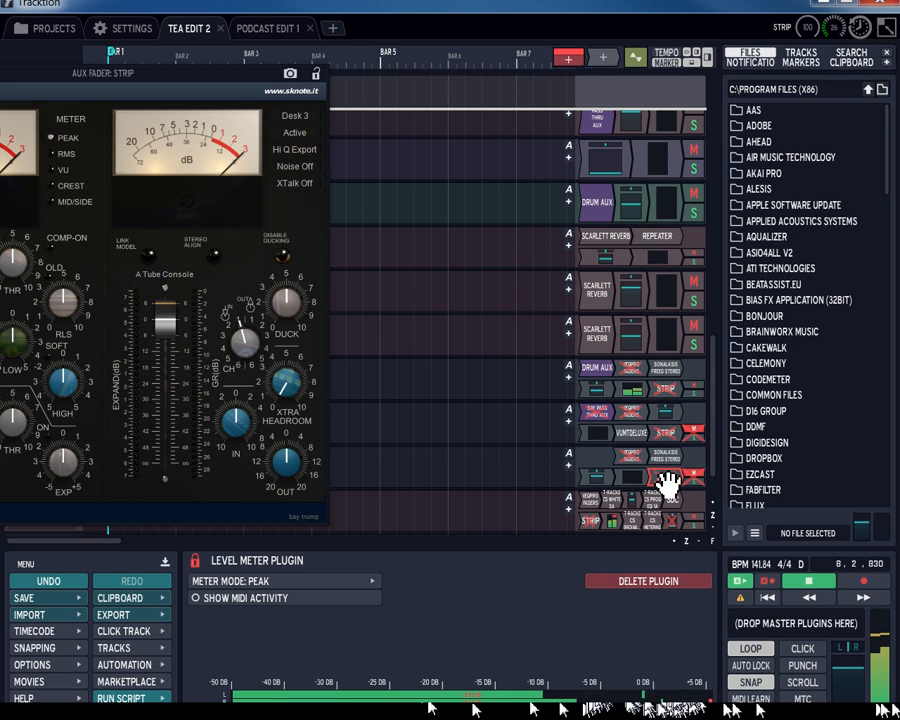
pyautogui.rightClick(666, 484)
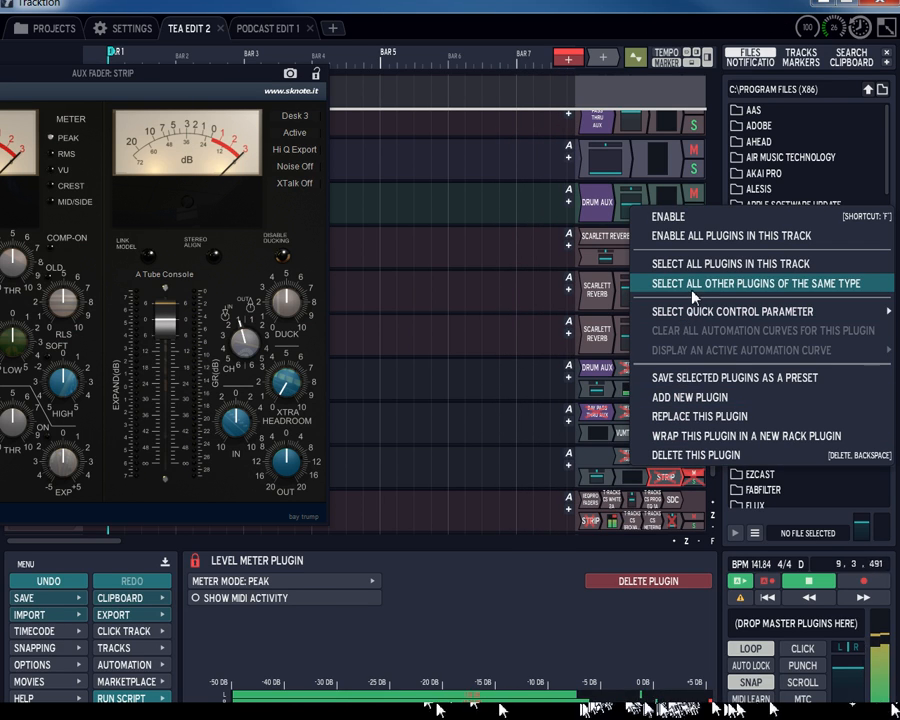
pyautogui.click(690, 286)
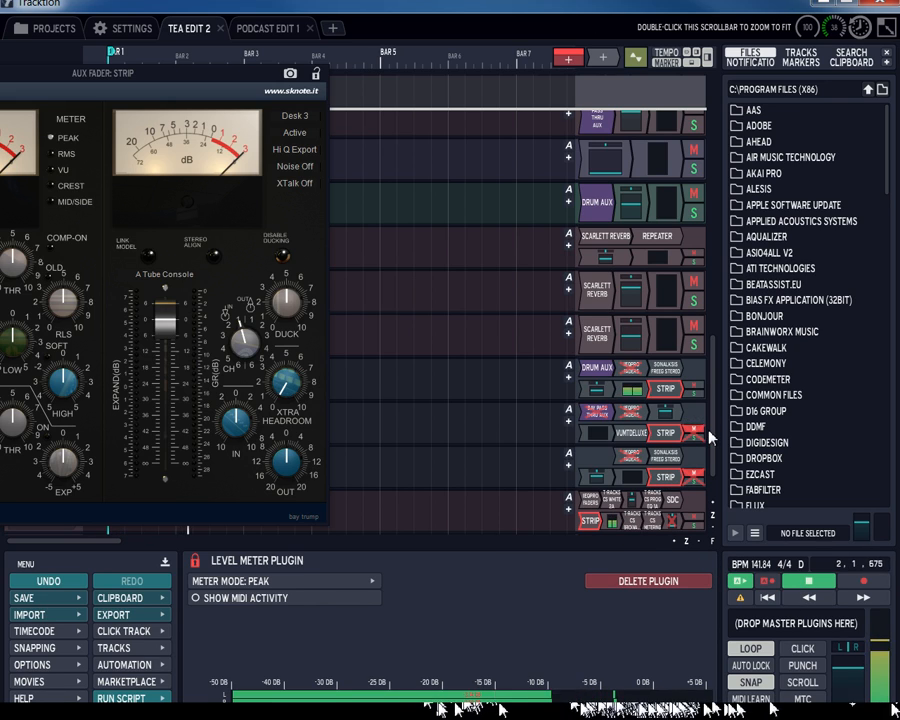
pyautogui.scroll(10, 712, 300)
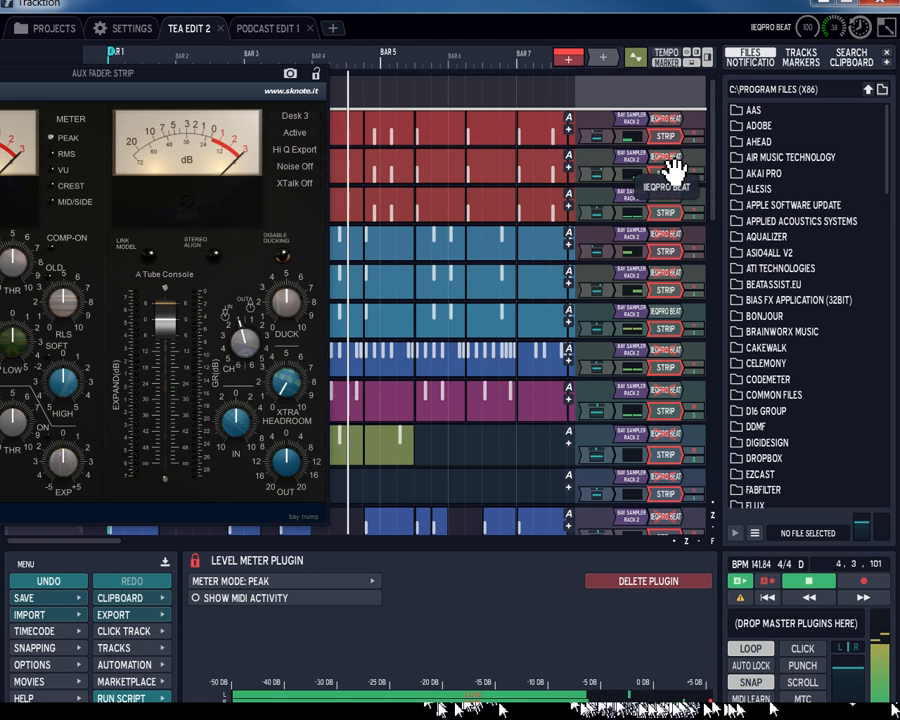
pyautogui.moveTo(153, 73); pyautogui.dragTo(418, 135)
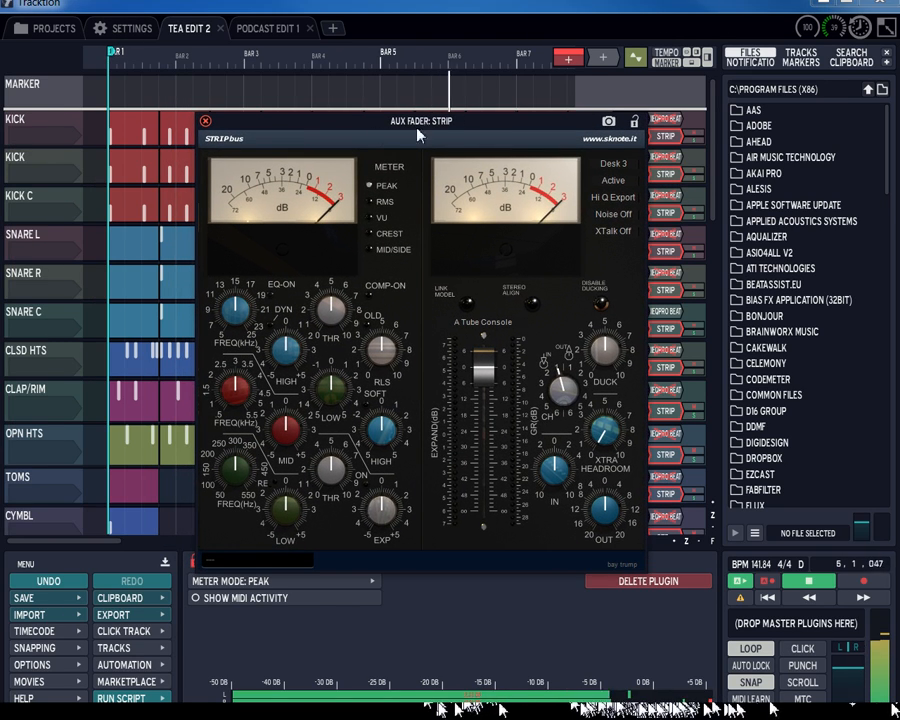
pyautogui.click(206, 121)
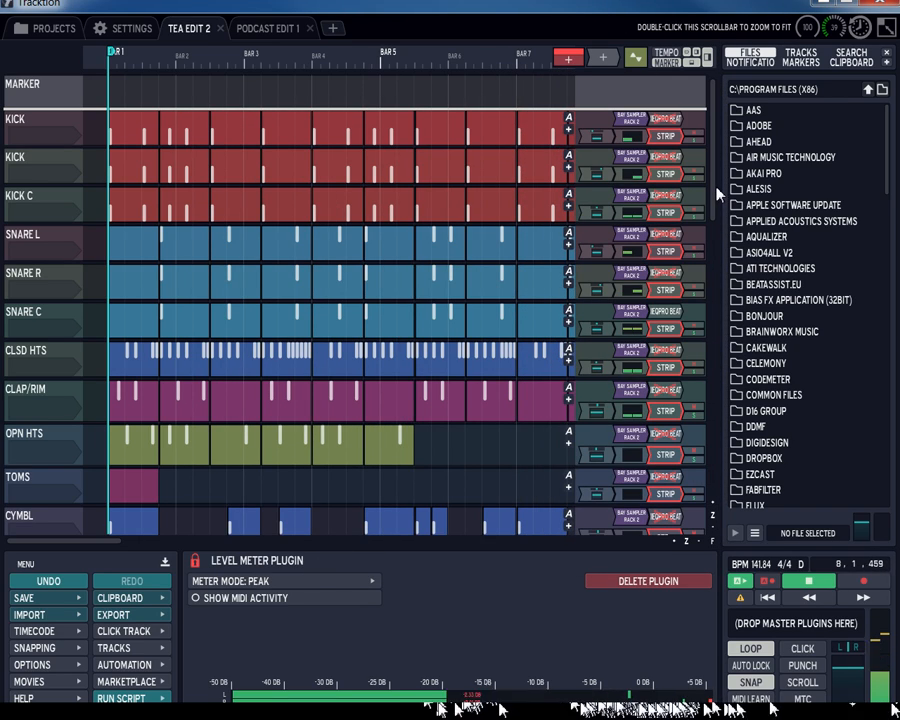
# - View the console models offered by the first Kick track's Strip plugin, close its window and stop playback
pyautogui.doubleClick(670, 141)
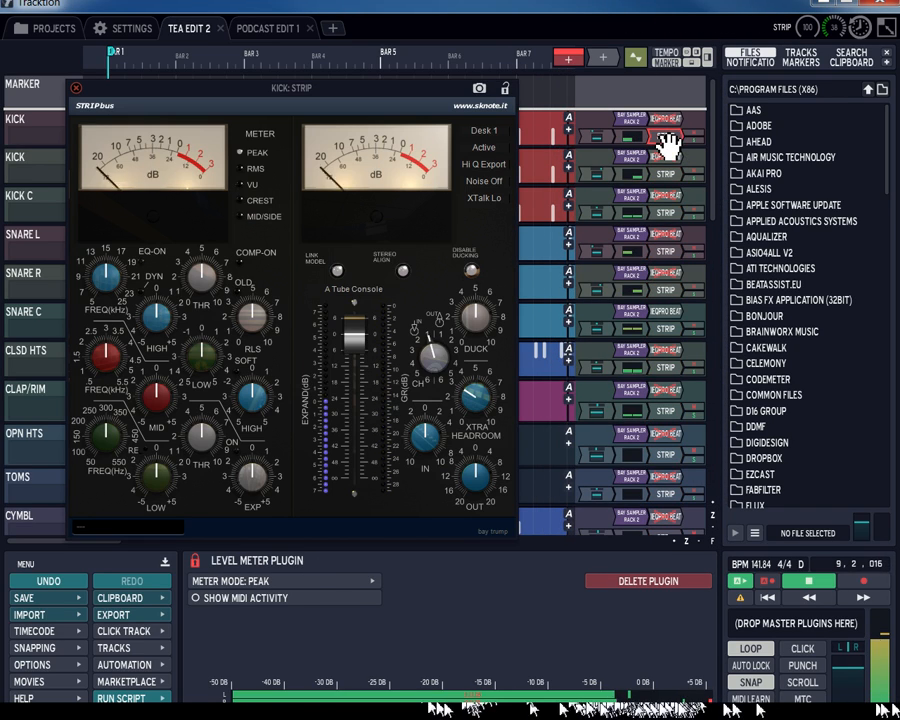
pyautogui.click(356, 290)
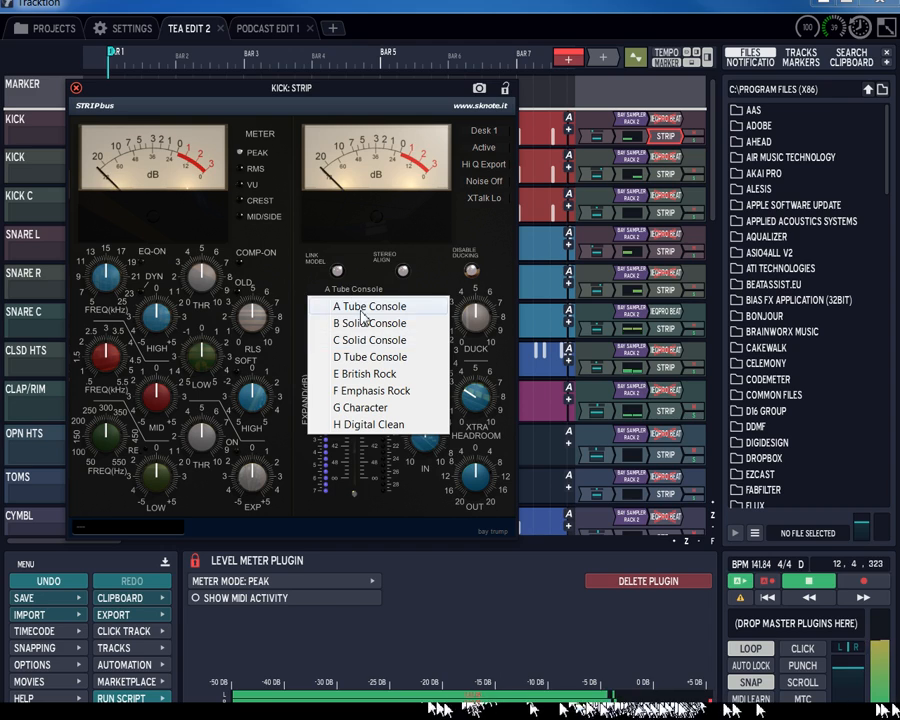
pyautogui.click(366, 240)
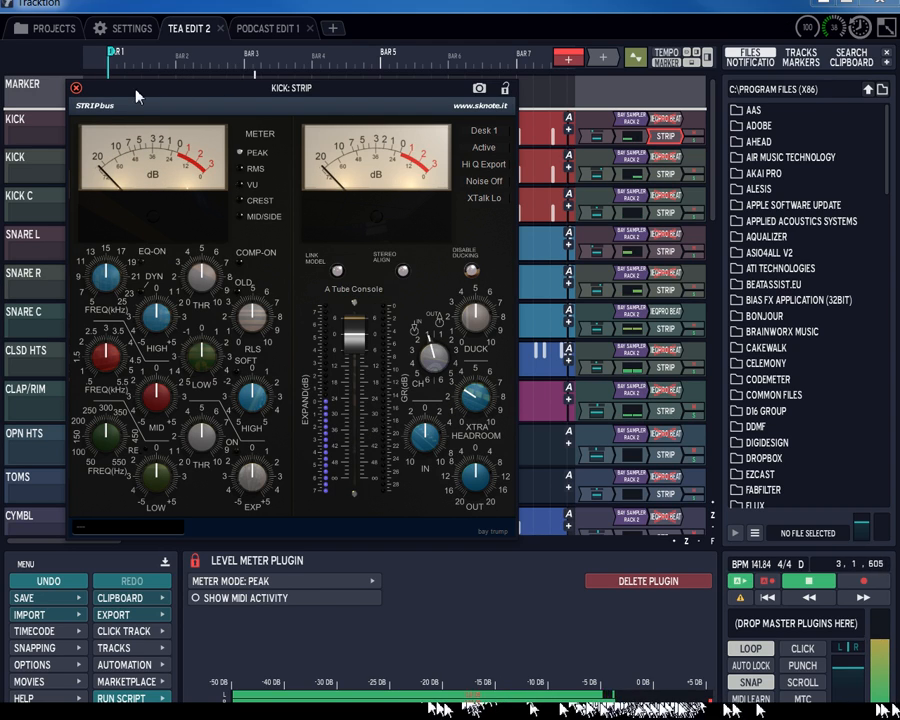
pyautogui.click(77, 89)
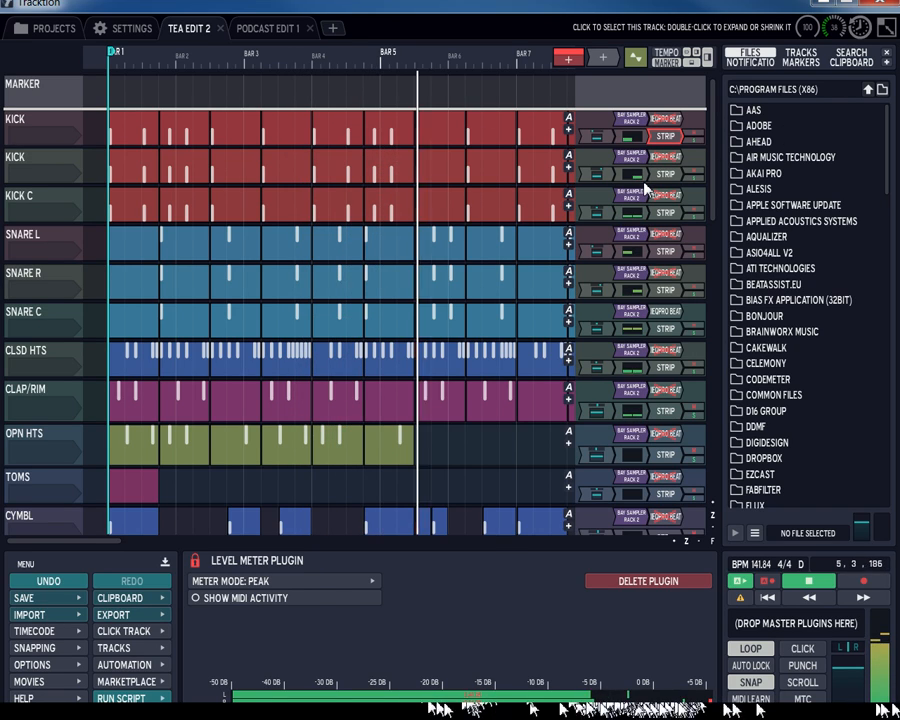
pyautogui.click(808, 580)
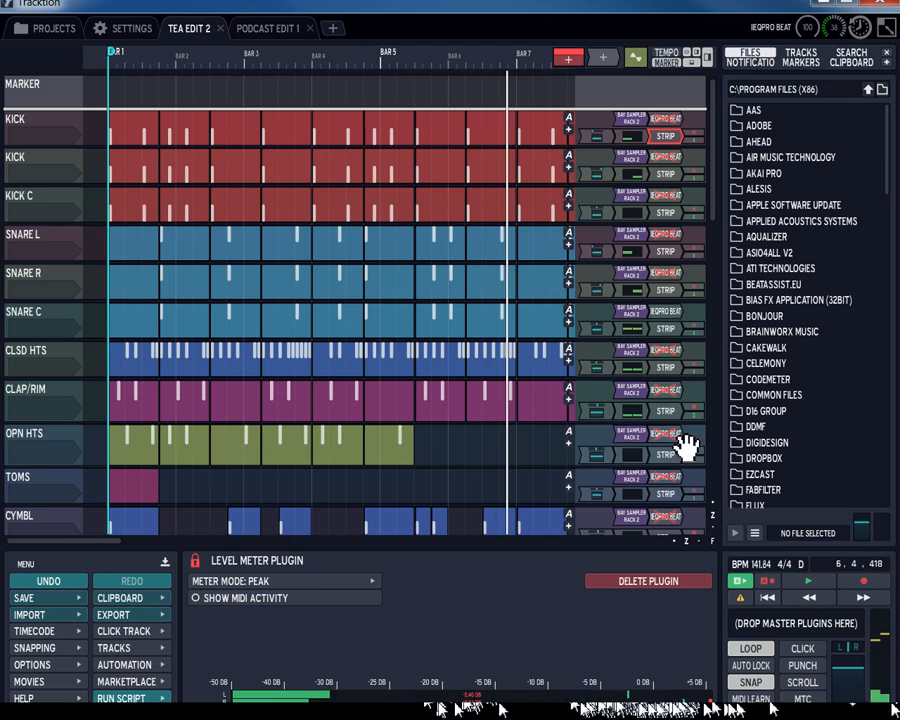
# - Open the IIEQPro Beat plugin on the first Kick track and rename the second multi-track control entry as "1kick R"
pyautogui.doubleClick(668, 127)
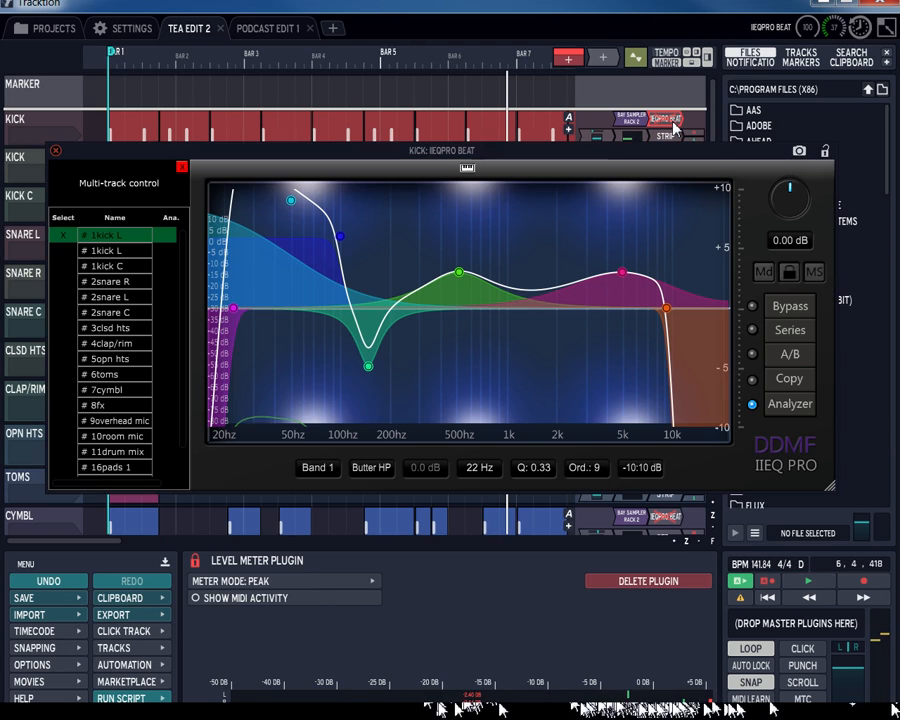
pyautogui.click(62, 251)
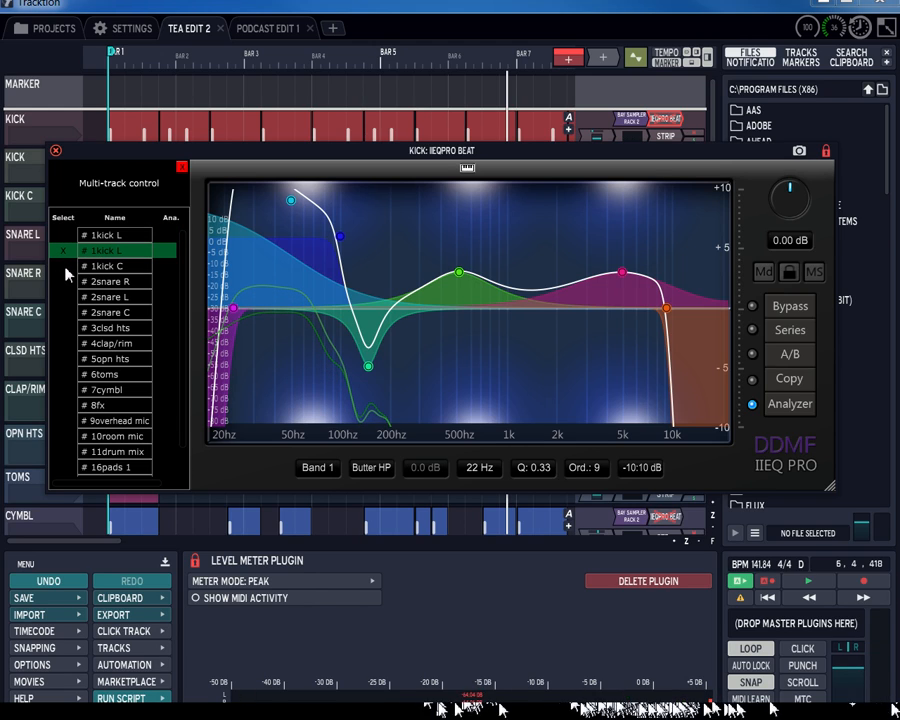
pyautogui.click(66, 266)
pyautogui.click(64, 236)
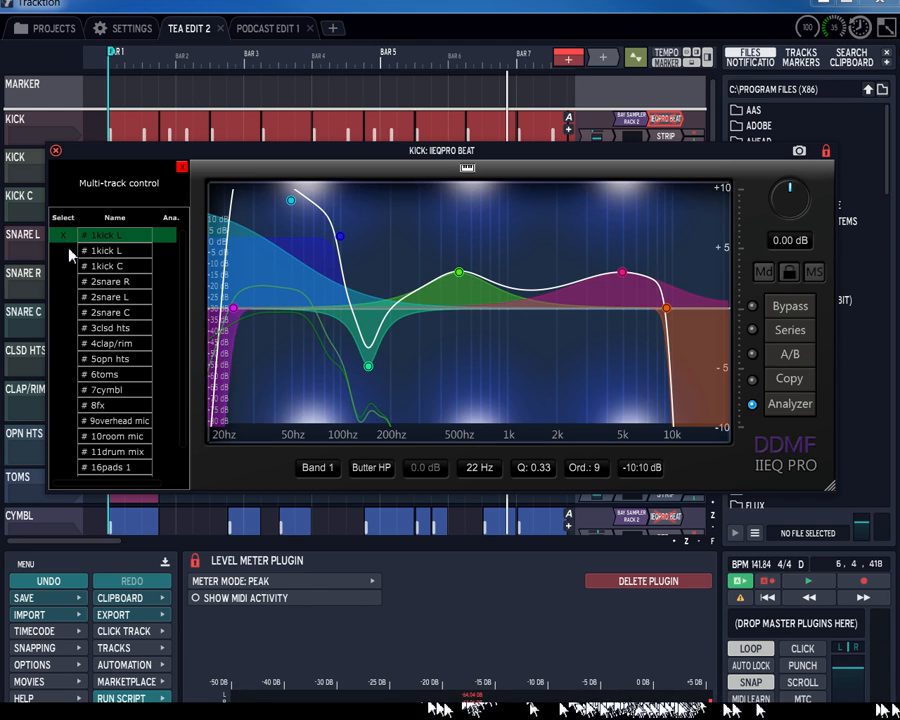
pyautogui.click(70, 252)
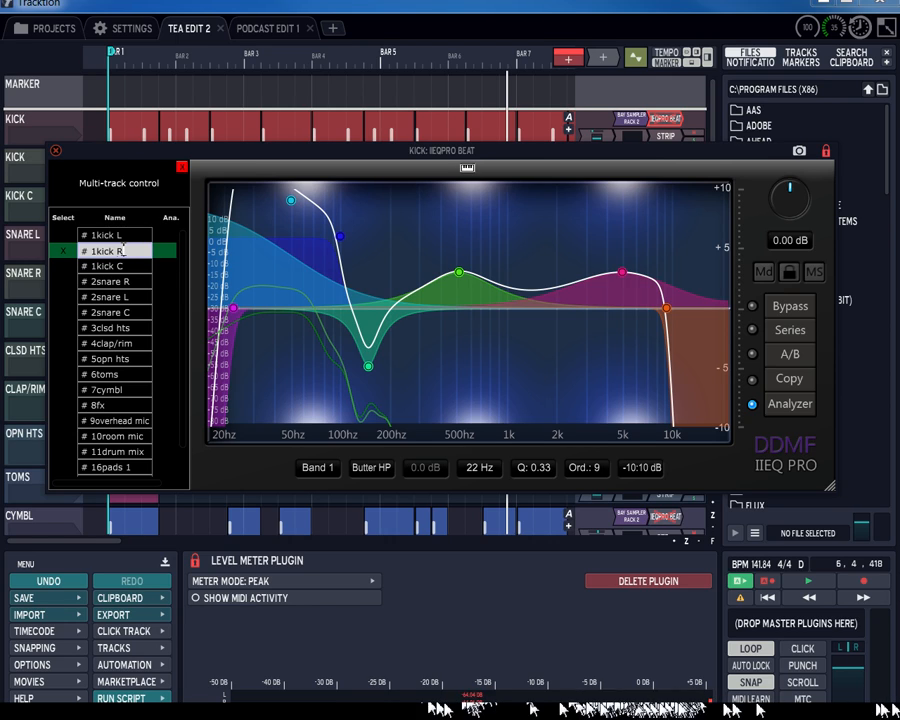
# - Compare the EQ curves of the kick, snare and closed hi-hat entries in the multi-track control list
pyautogui.click(70, 283)
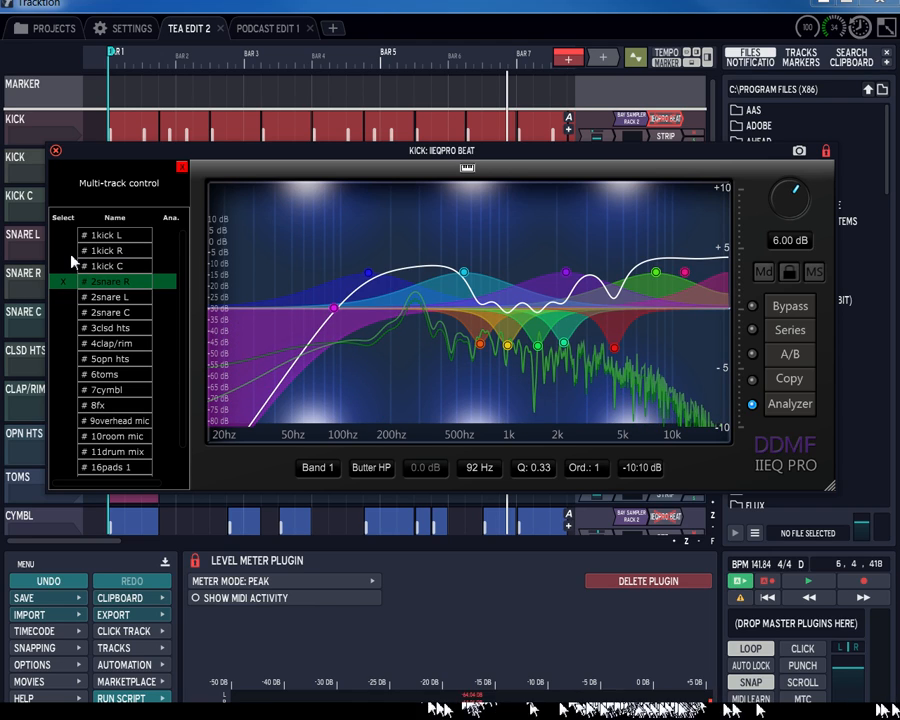
pyautogui.click(73, 252)
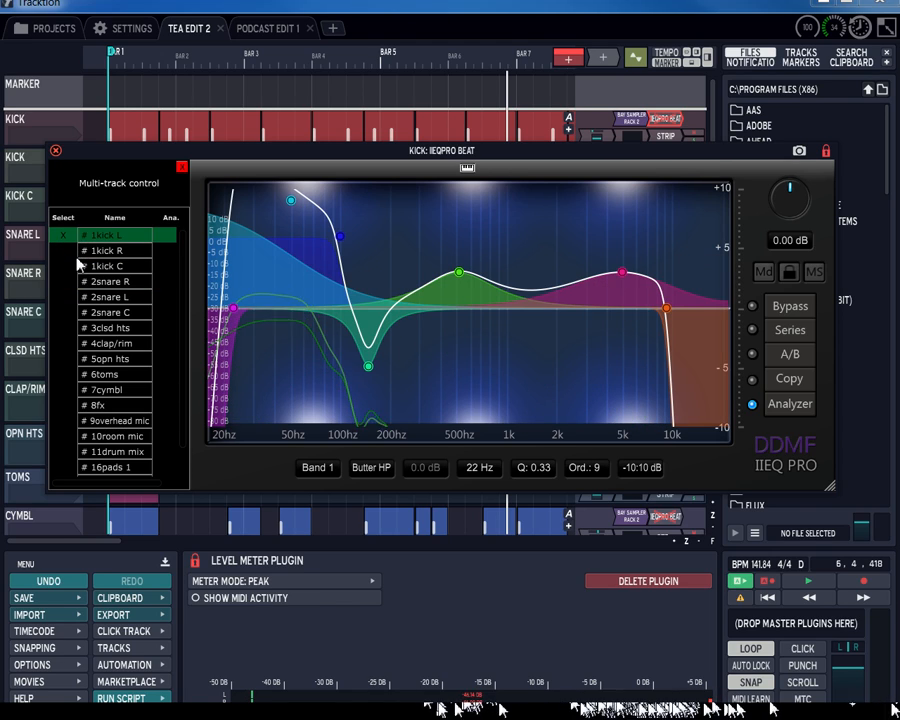
pyautogui.press('Down')
pyautogui.press('Down')
pyautogui.press('Down')
pyautogui.press('Down')
pyautogui.press('Down')
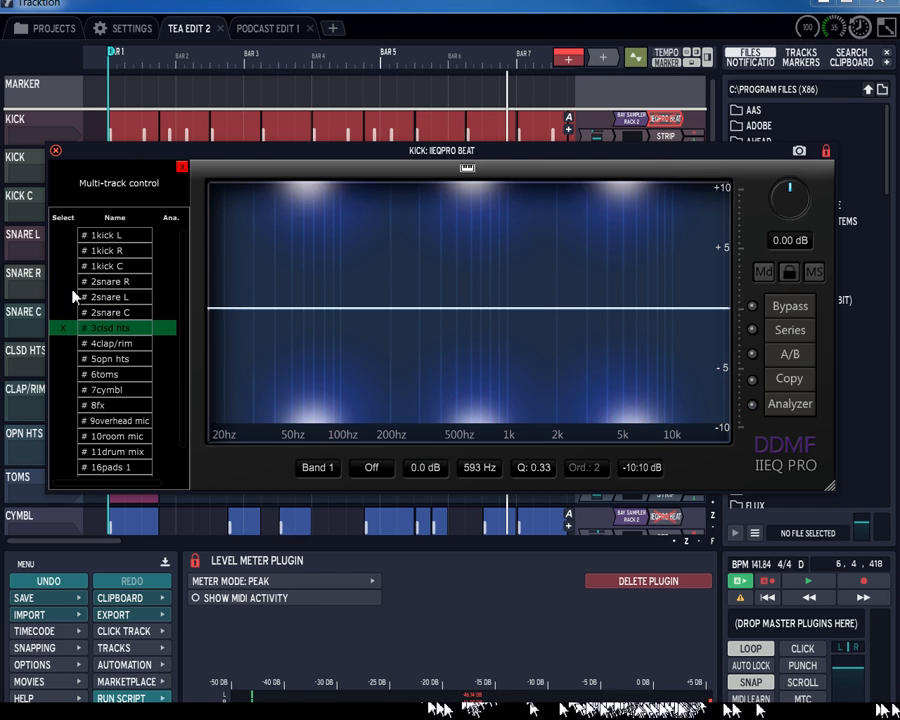
# - Compare the 2snare L, 2snare R and 2snare C curves with the 1kick C curve and close the EQ window
pyautogui.click(73, 296)
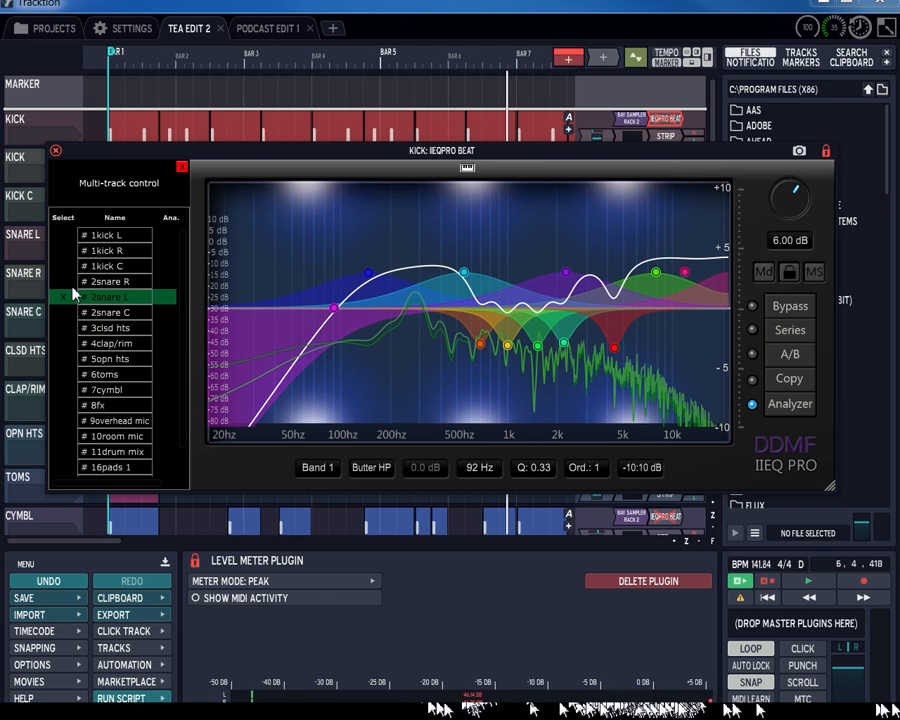
pyautogui.press('Up')
pyautogui.press('Up')
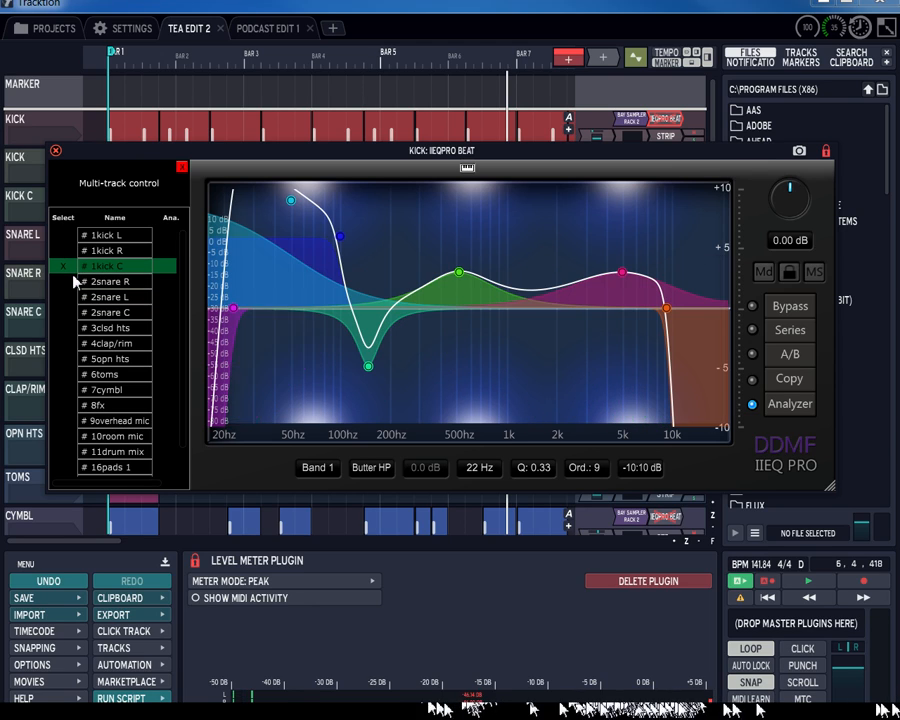
pyautogui.press('Down')
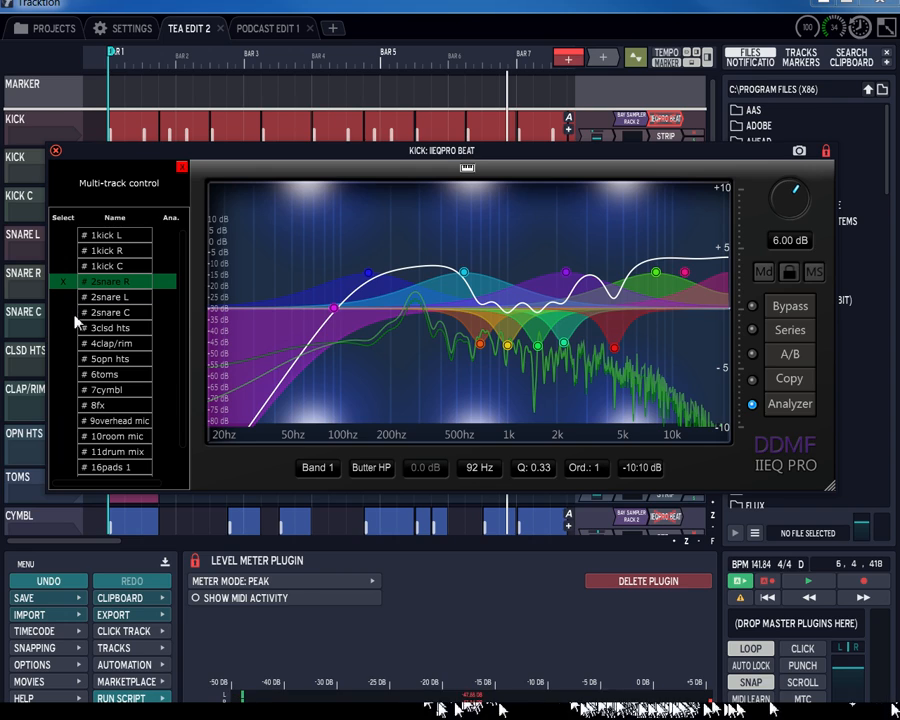
pyautogui.click(75, 314)
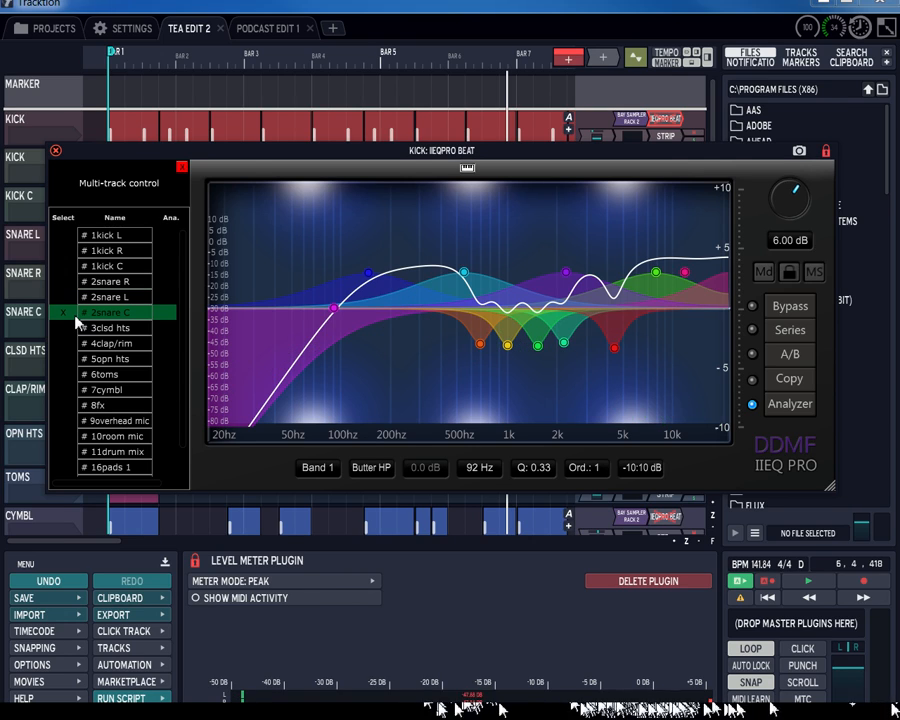
pyautogui.click(94, 265)
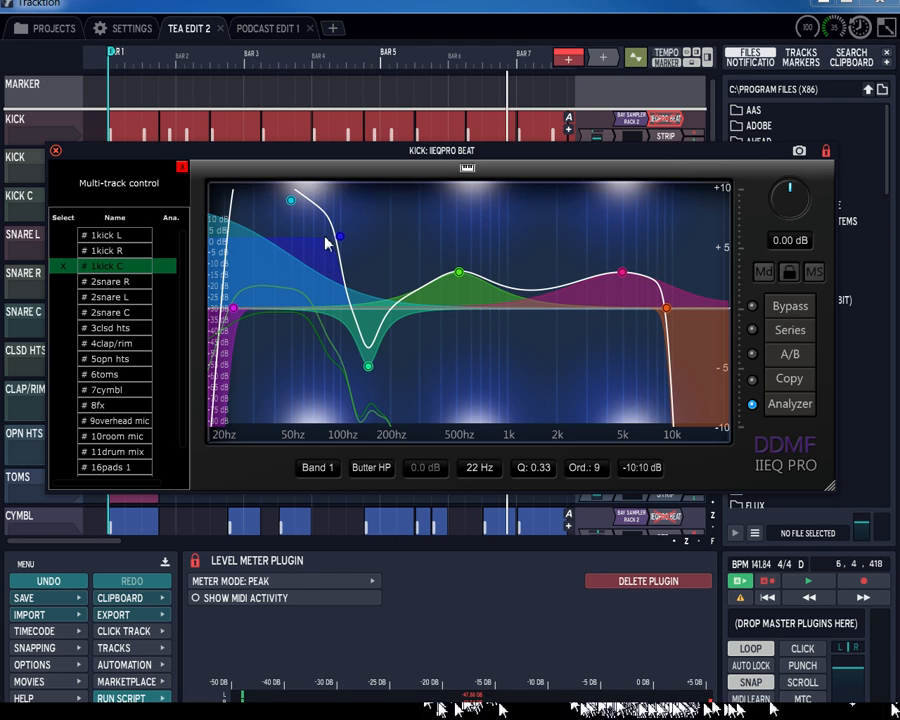
pyautogui.click(56, 151)
# - Play the edit from the start, enable the IIEQPro Beat plugin on the first Kick track and close its window
pyautogui.moveTo(503, 101); pyautogui.dragTo(86, 134)
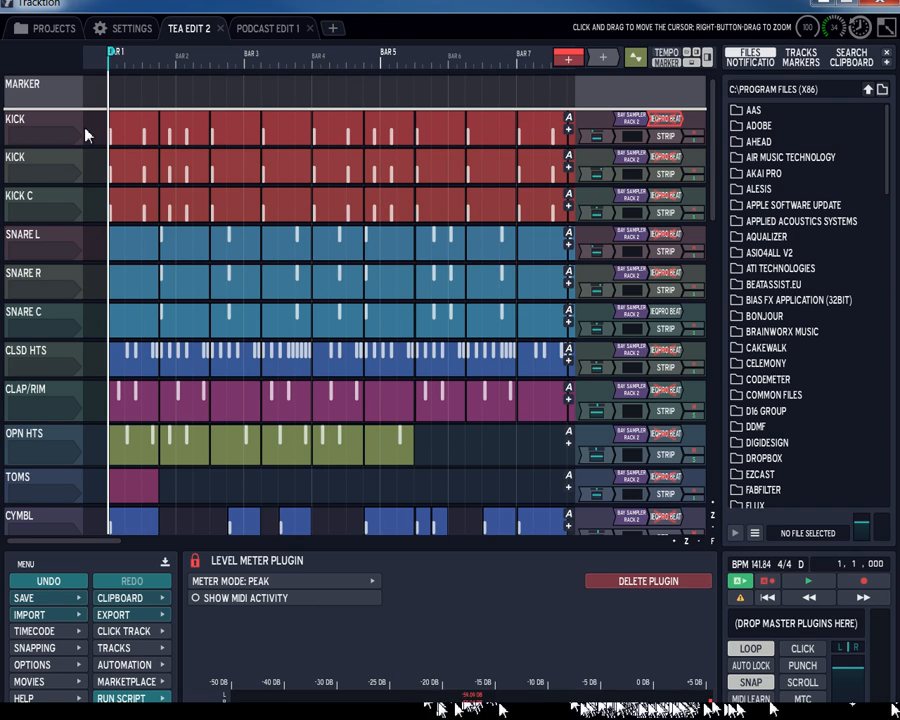
pyautogui.click(808, 580)
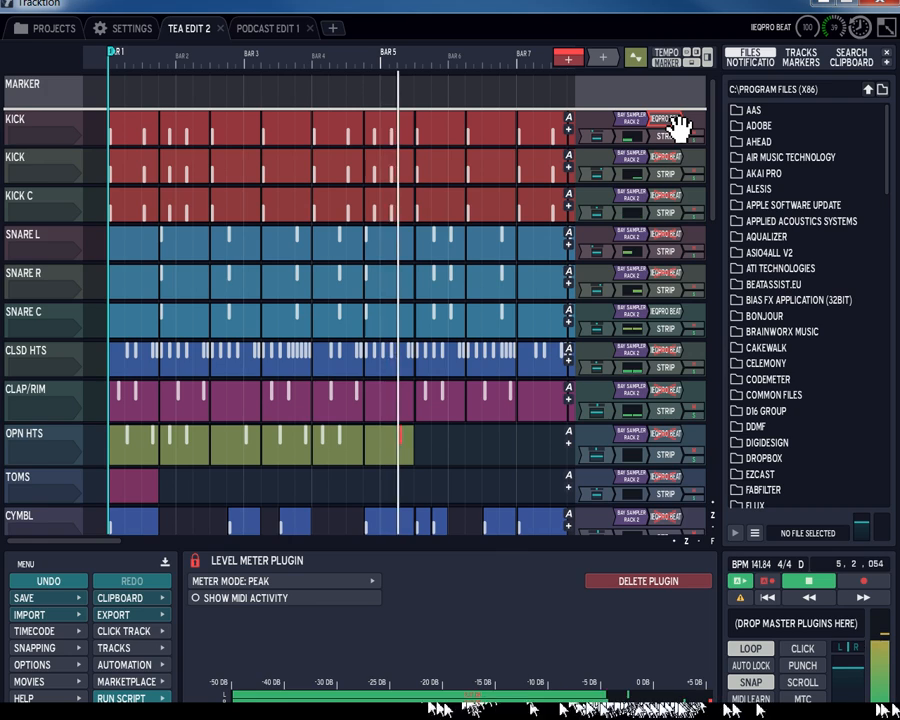
pyautogui.doubleClick(665, 126)
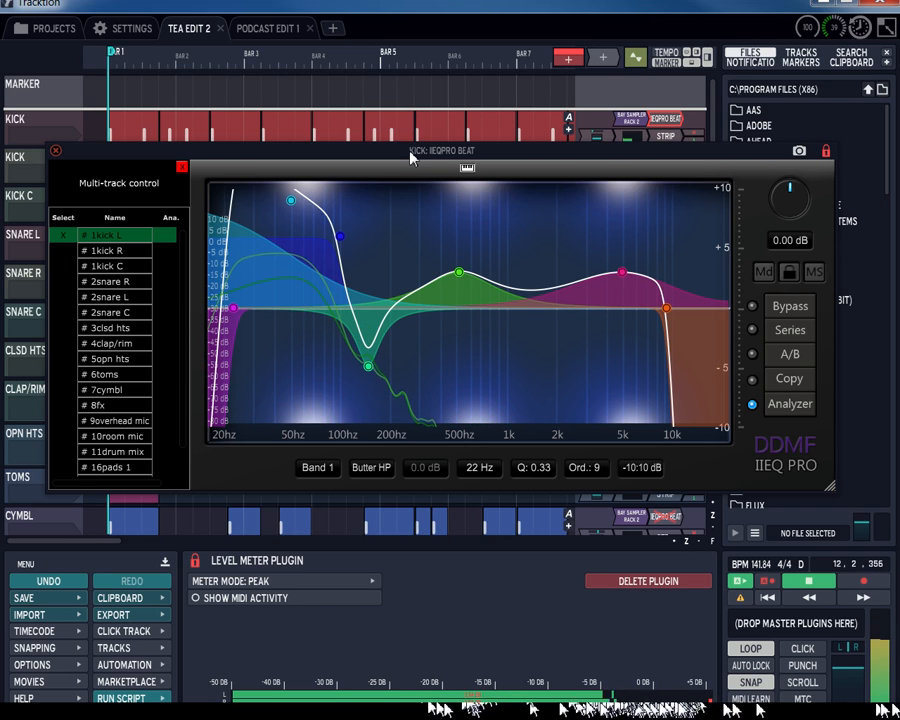
pyautogui.click(56, 152)
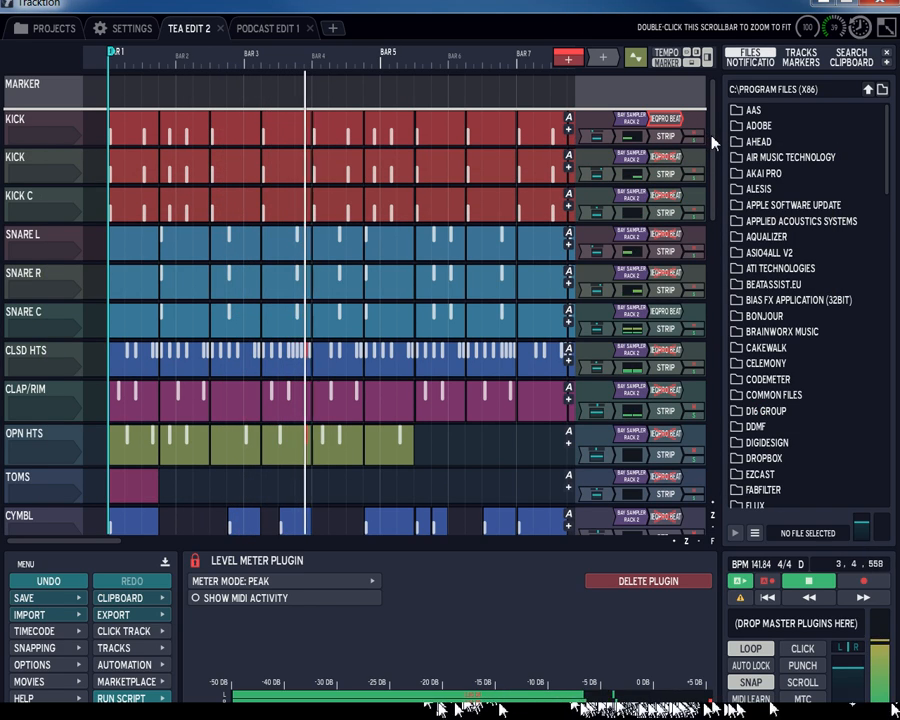
pyautogui.scroll(-2, 712, 143)
pyautogui.scroll(2, 712, 143)
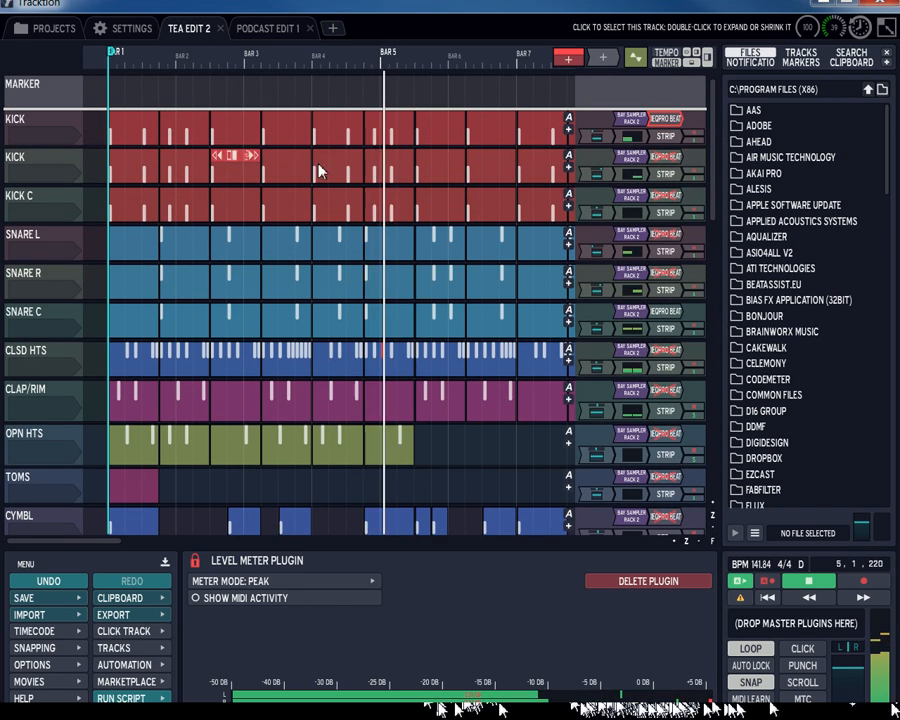
# - Enable the IIEQPro Beat plugins on the second Kick and Kick C tracks, moving the Kick window aside and closing the Kick C window
pyautogui.doubleClick(664, 158)
pyautogui.moveTo(86, 166); pyautogui.dragTo(104, 562)
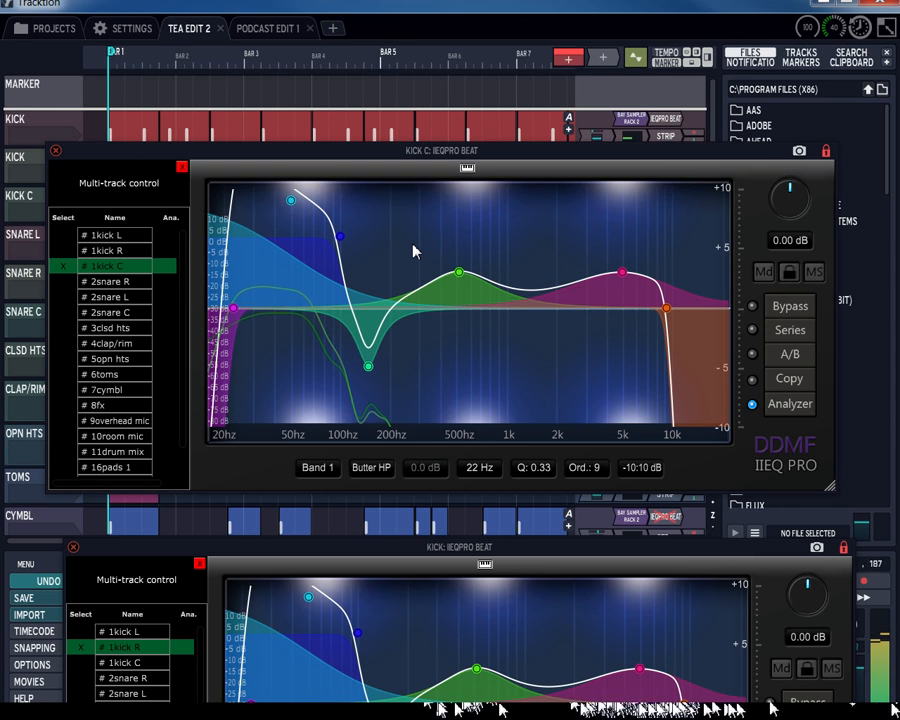
pyautogui.moveTo(260, 160); pyautogui.dragTo(195, 320)
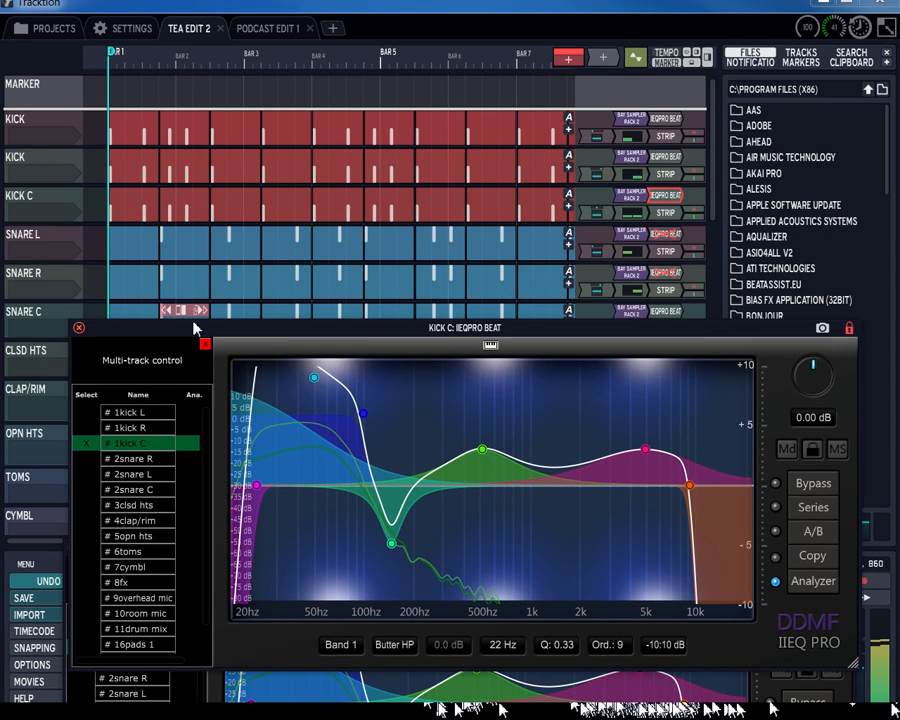
pyautogui.click(72, 322)
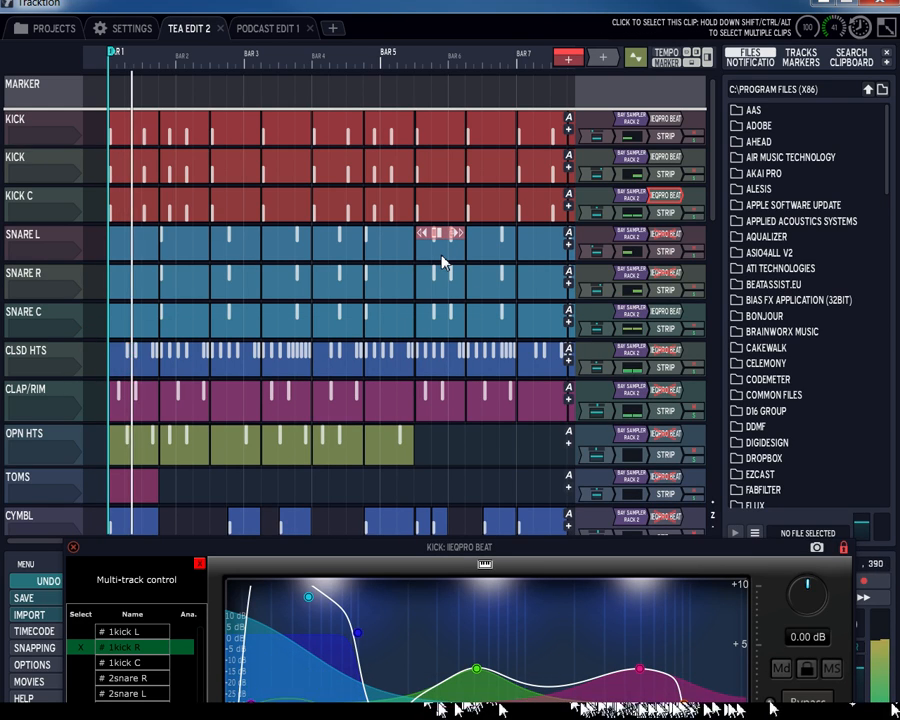
# - Open the IIEQPro Beat plugin on the Snare L track, inspect its 4541 Hz band and close the window
pyautogui.doubleClick(662, 236)
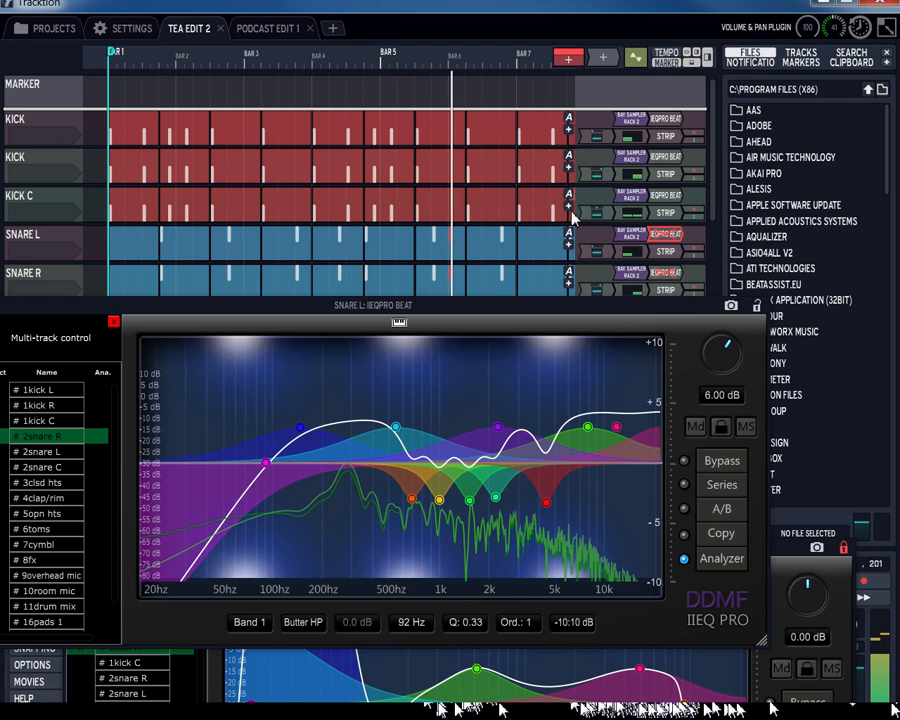
pyautogui.moveTo(112, 313); pyautogui.dragTo(195, 302)
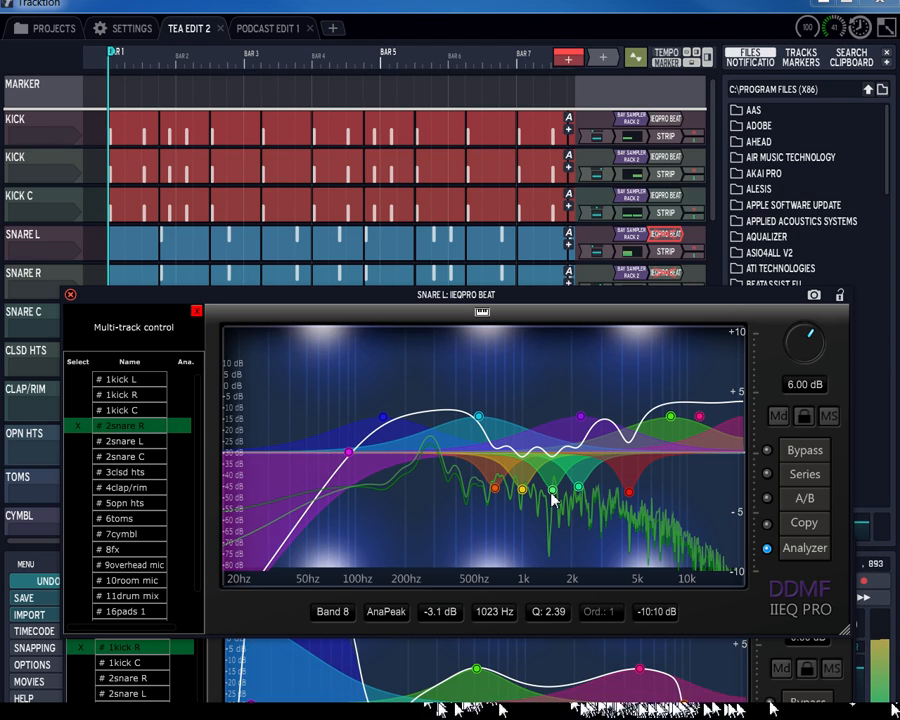
pyautogui.click(629, 492)
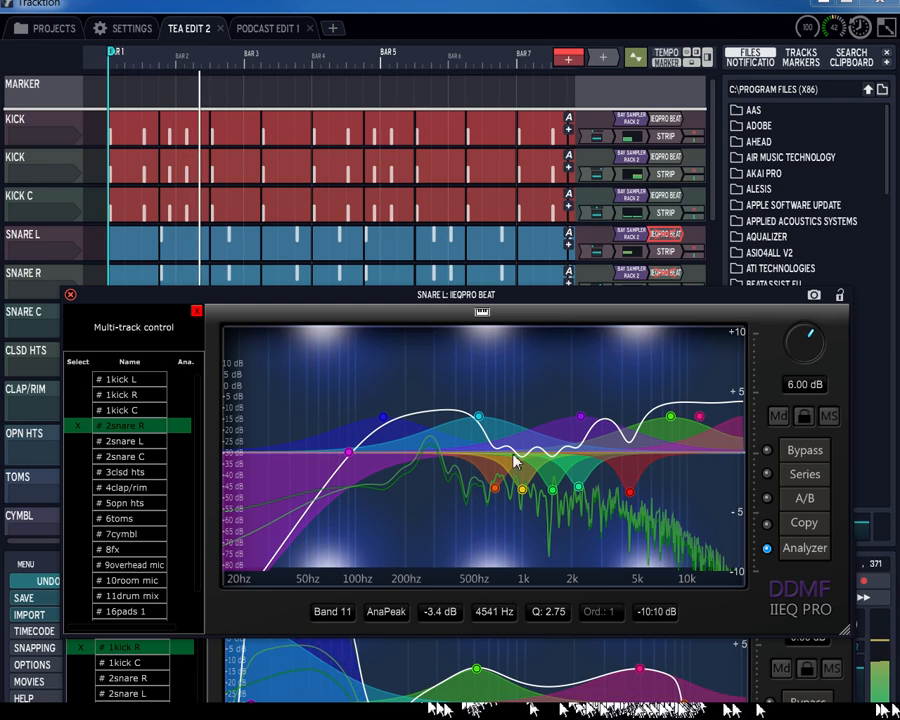
pyautogui.click(70, 294)
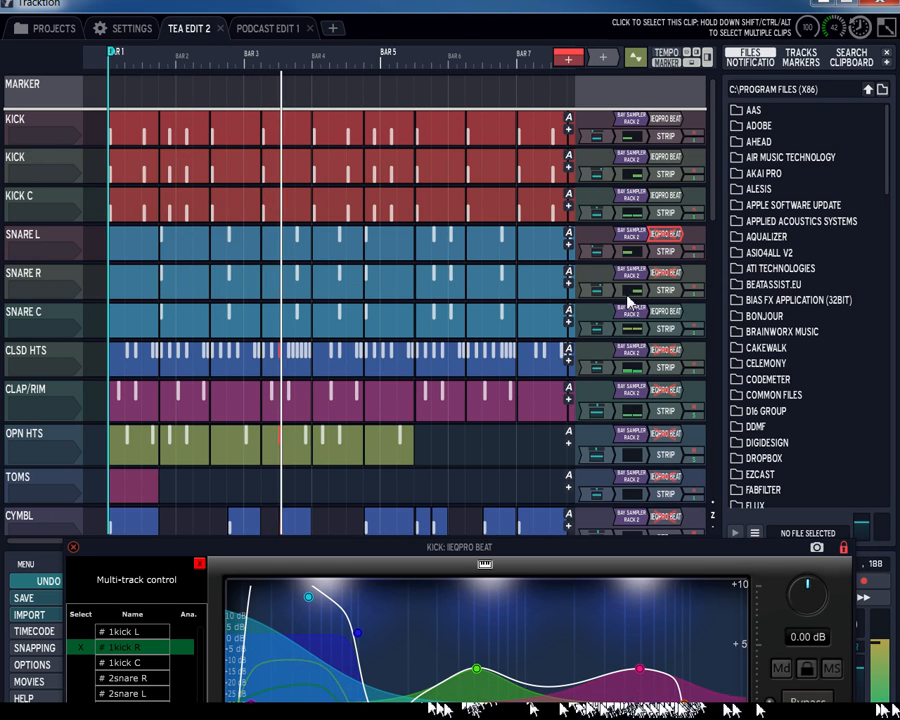
# - Enable the IIEQPro Beat plugin on the Snare L track, view its curve during playback and close the window
pyautogui.click(663, 237)
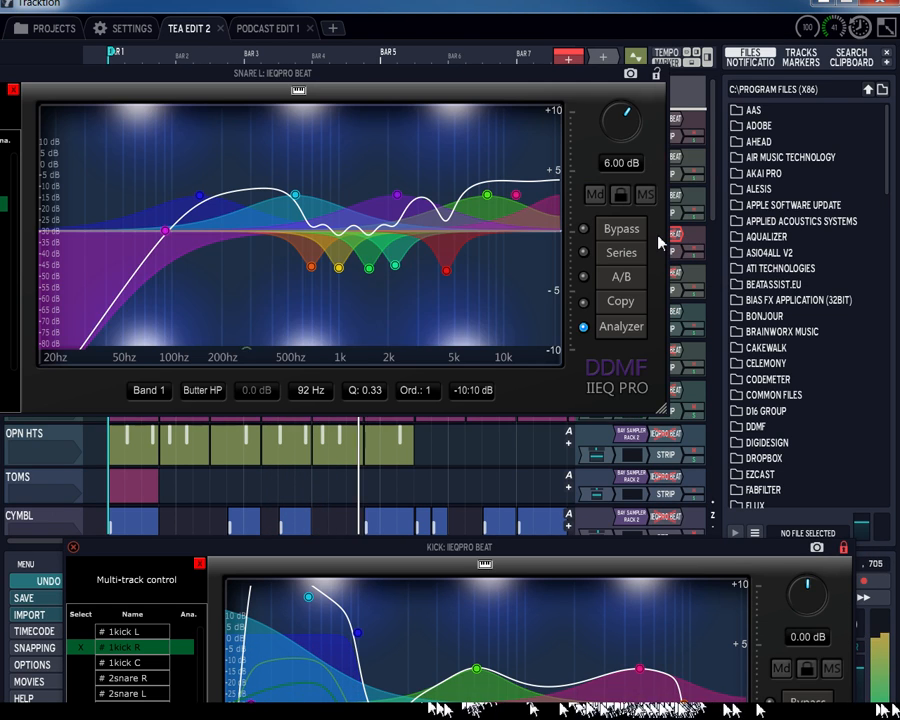
pyautogui.moveTo(52, 84); pyautogui.dragTo(165, 195)
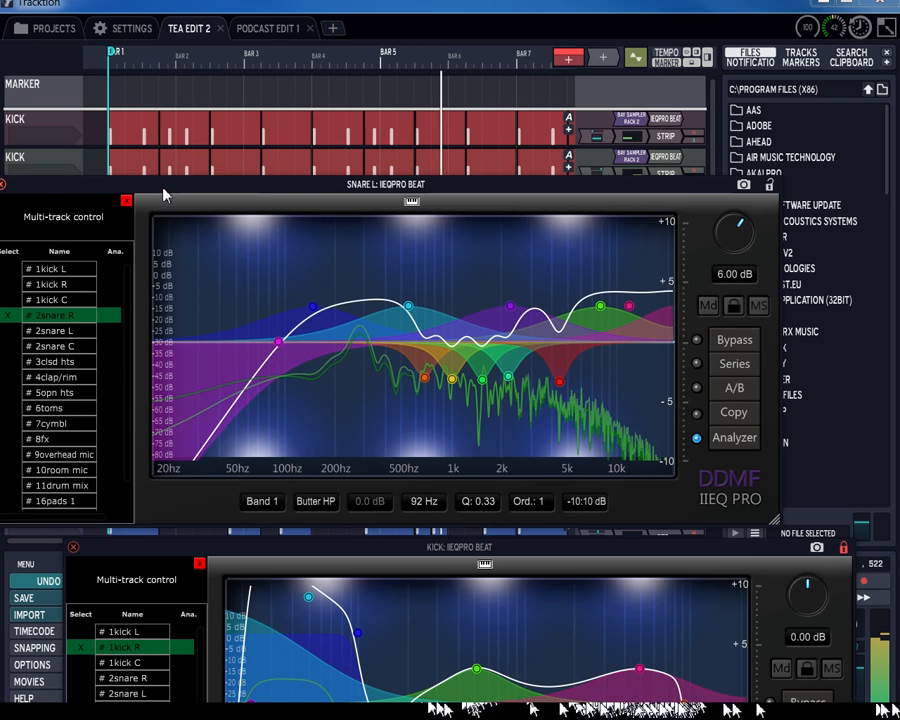
pyautogui.moveTo(40, 190); pyautogui.dragTo(68, 206)
pyautogui.click(33, 201)
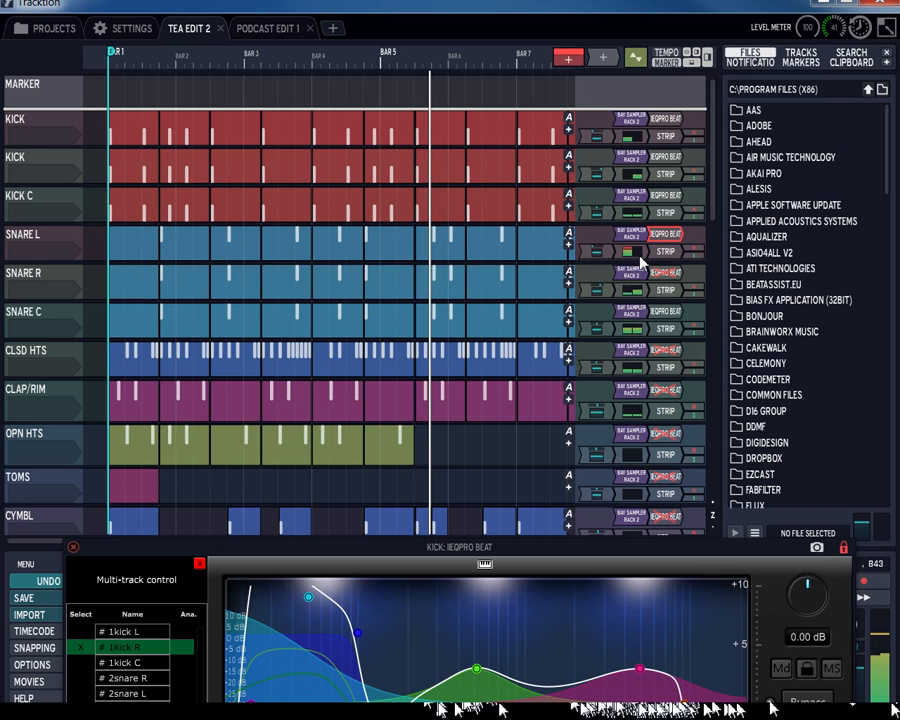
# - Select the Snare L track's level meter and set all level meters to RMS mode
pyautogui.scroll(-2, 712, 215)
pyautogui.moveTo(716, 228); pyautogui.dragTo(706, 510)
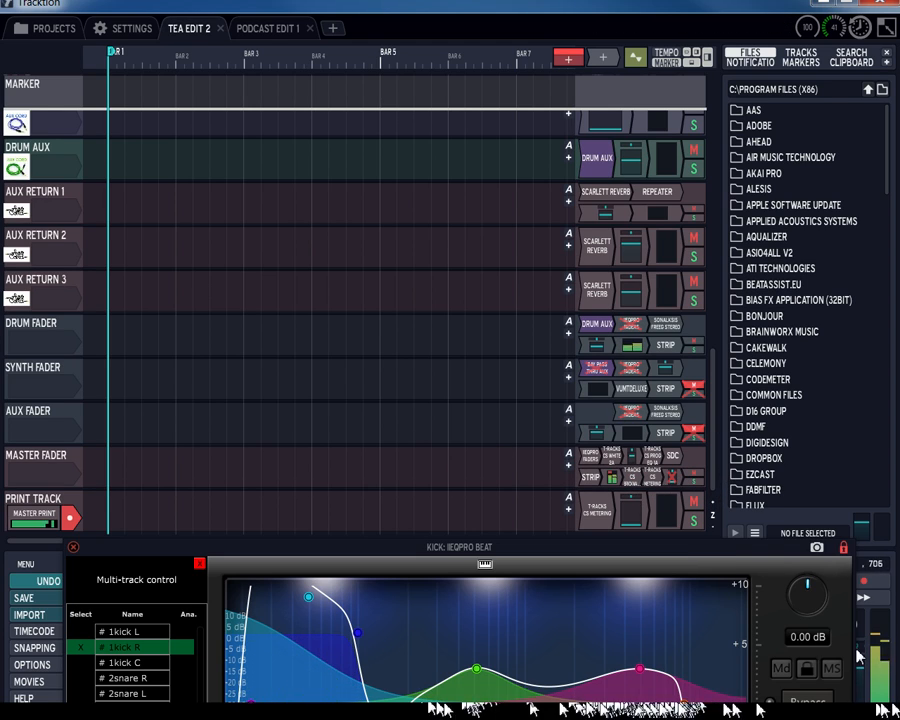
pyautogui.moveTo(709, 516); pyautogui.dragTo(713, 174)
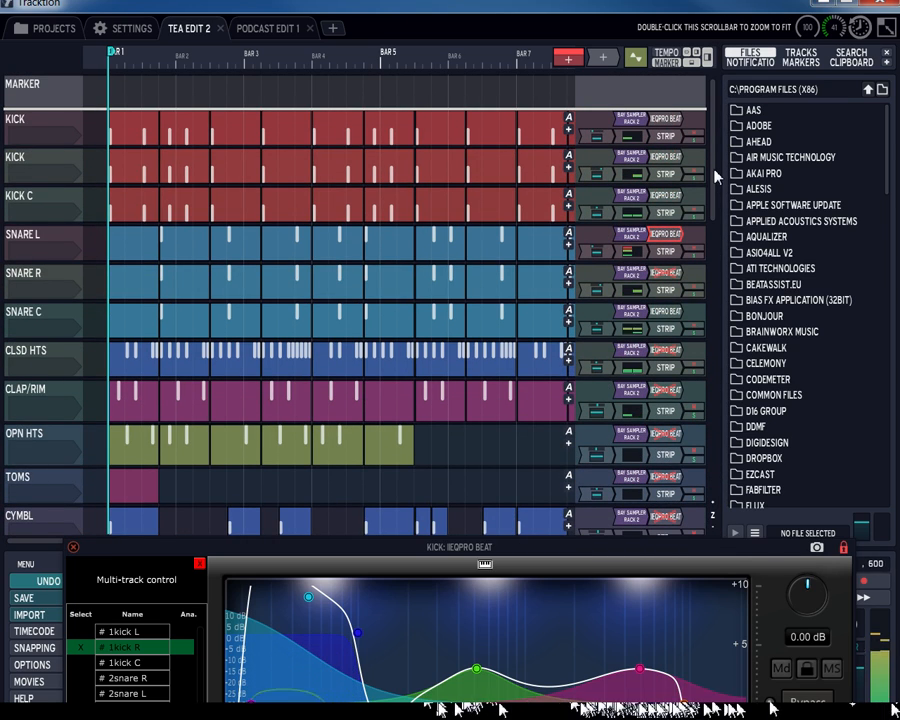
pyautogui.click(626, 254)
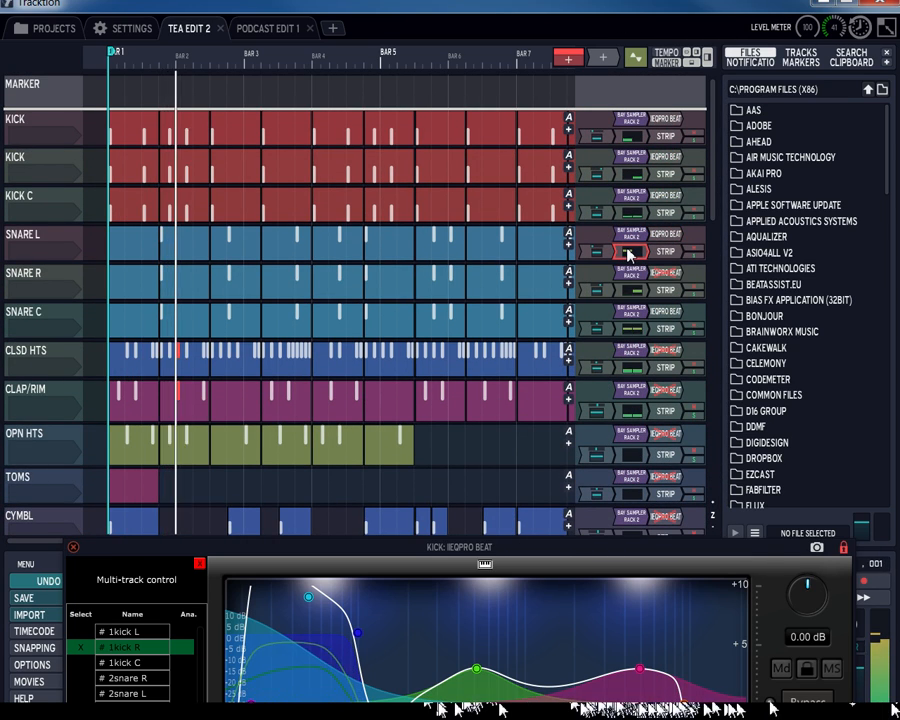
pyautogui.moveTo(726, 538); pyautogui.dragTo(632, 247)
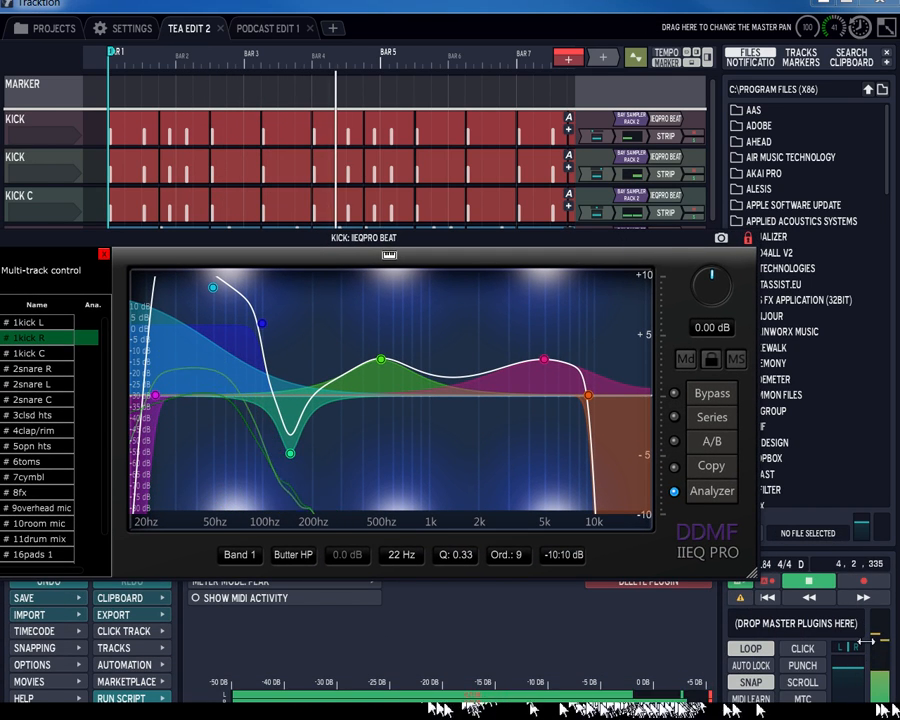
pyautogui.rightClick(878, 662)
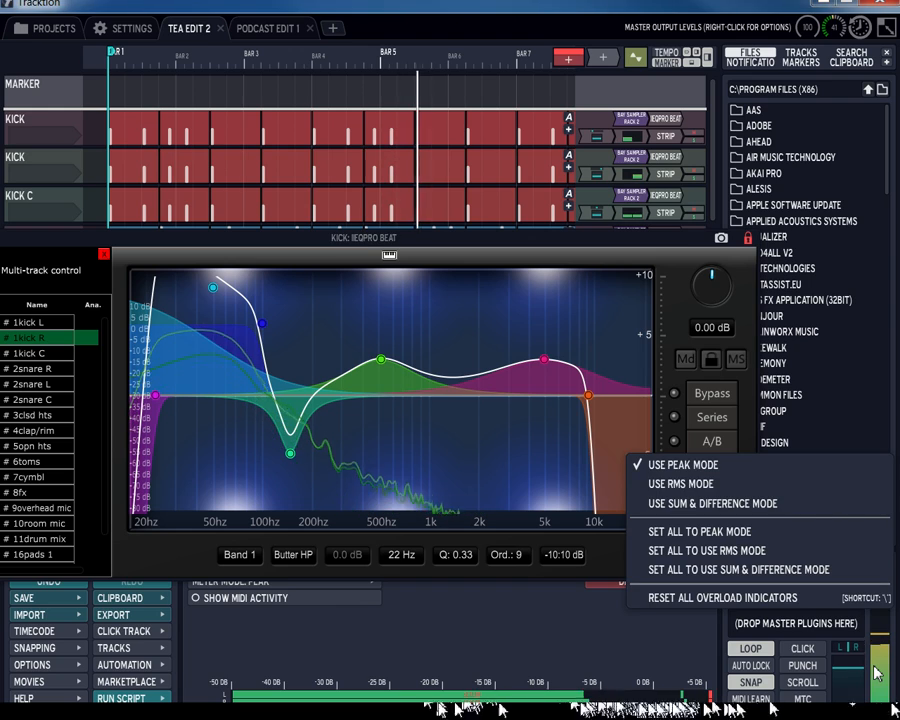
pyautogui.click(706, 556)
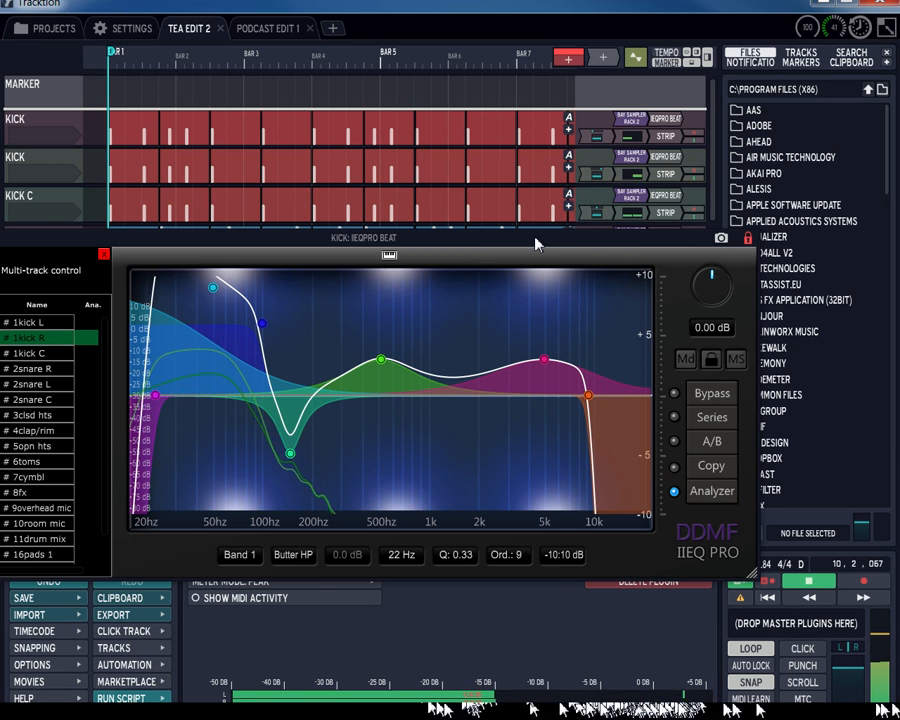
# - View the Snare L level meter's properties with the Kick EQ window moved aside, close that window and stop playback
pyautogui.moveTo(538, 241); pyautogui.dragTo(548, 506)
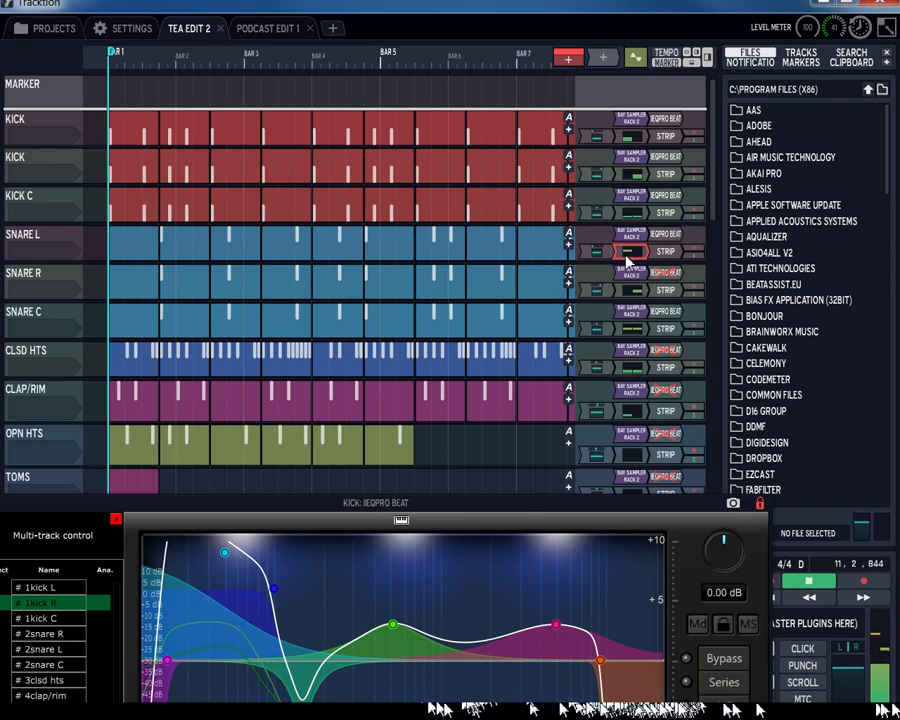
pyautogui.moveTo(509, 512); pyautogui.dragTo(528, 465)
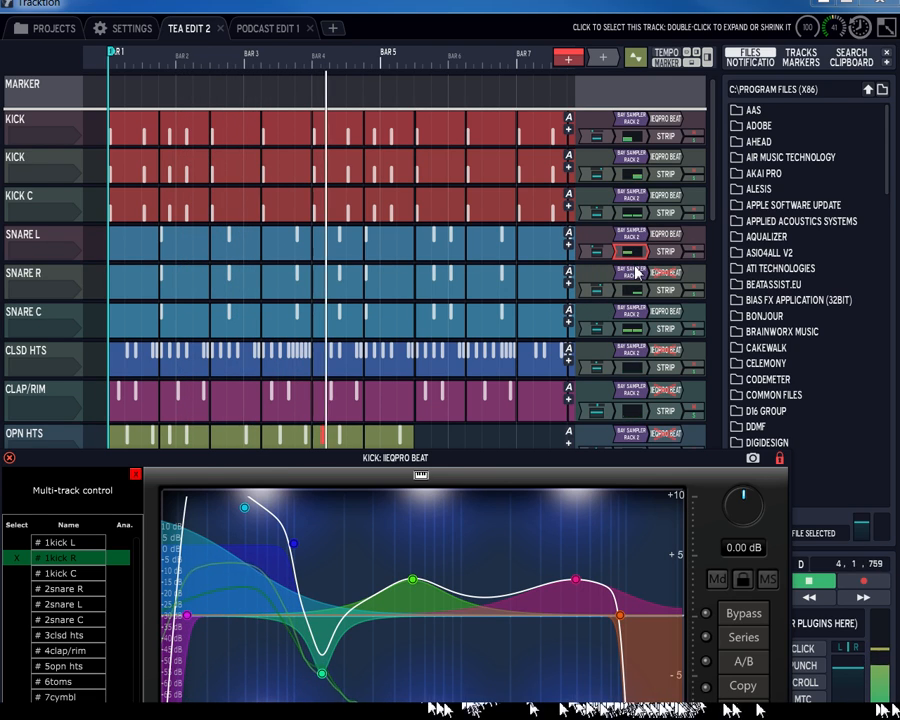
pyautogui.moveTo(385, 457); pyautogui.dragTo(523, 55)
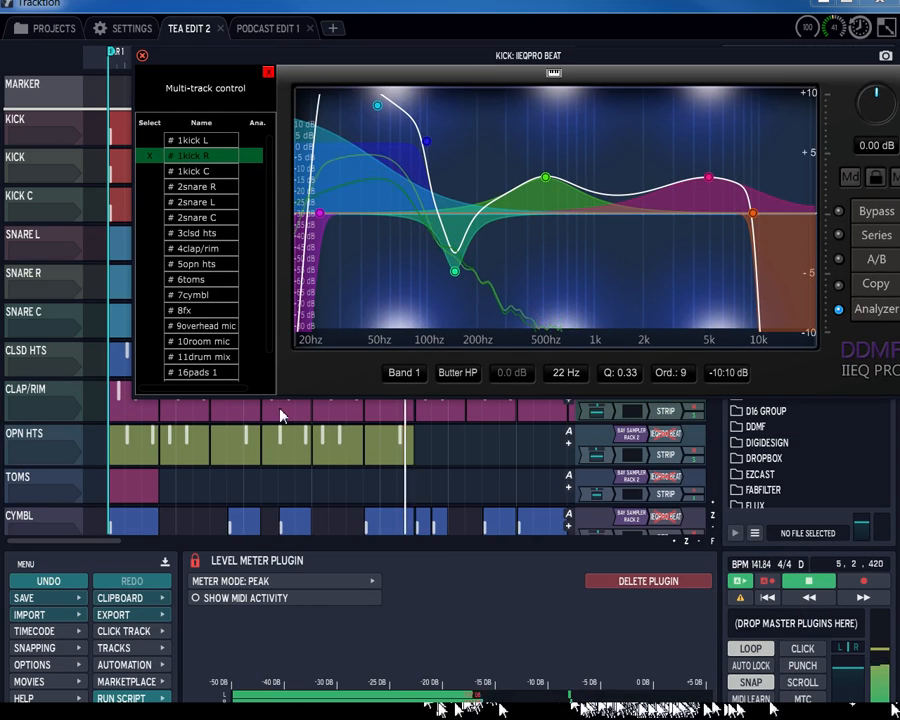
pyautogui.click(230, 581)
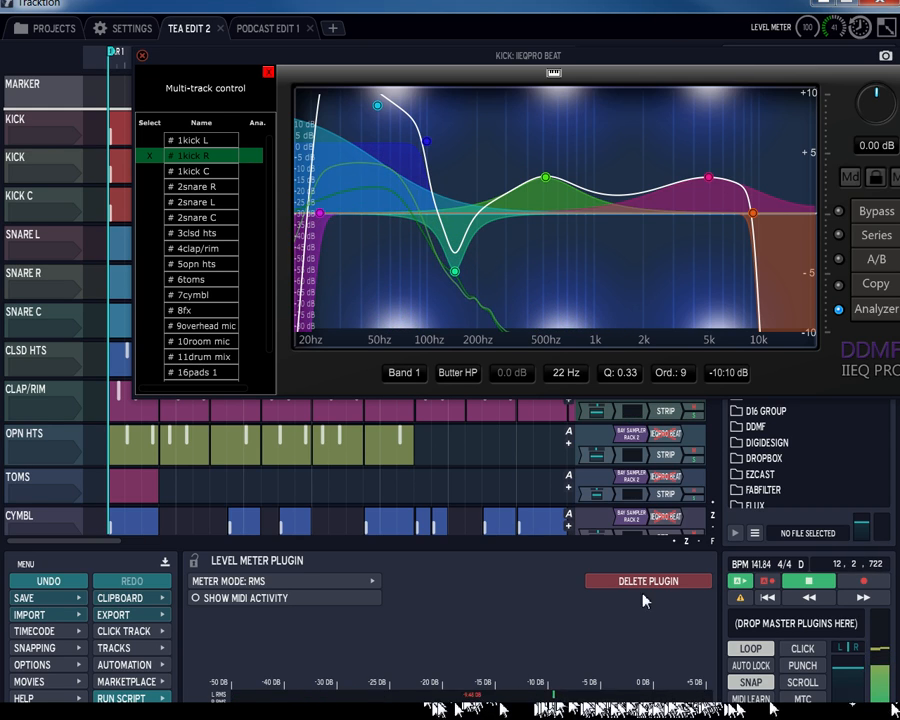
pyautogui.click(142, 55)
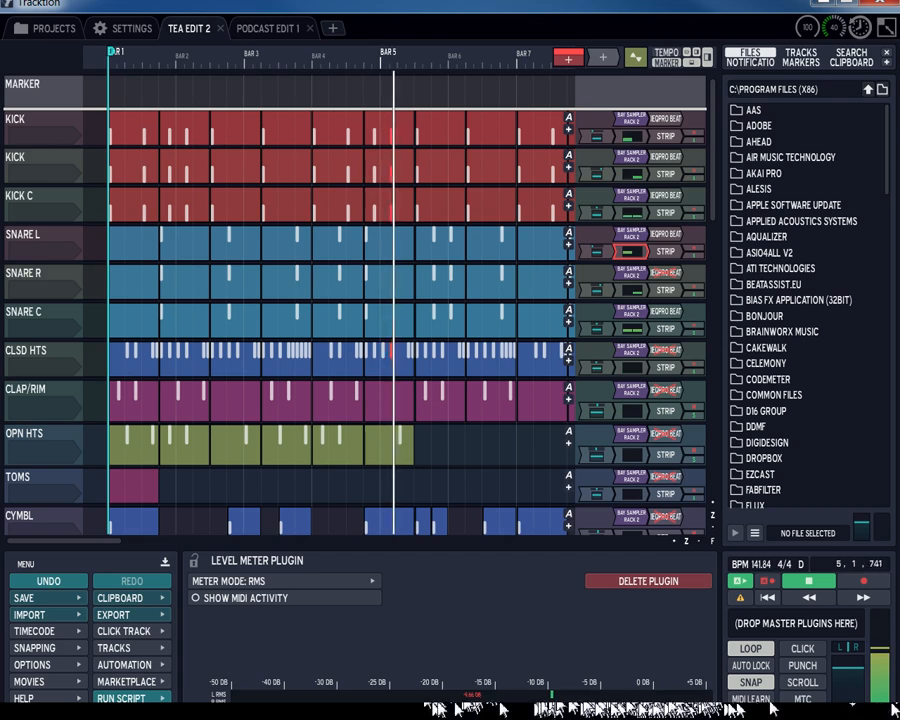
pyautogui.click(810, 588)
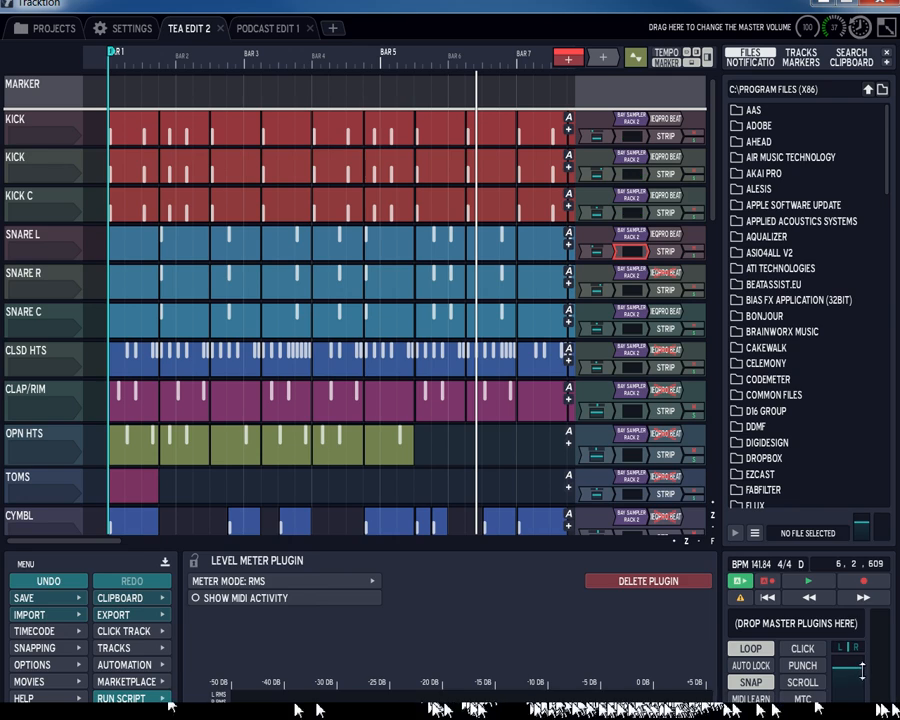
# - Set the master output level meter to peak mode
pyautogui.click(862, 670)
pyautogui.rightClick(858, 670)
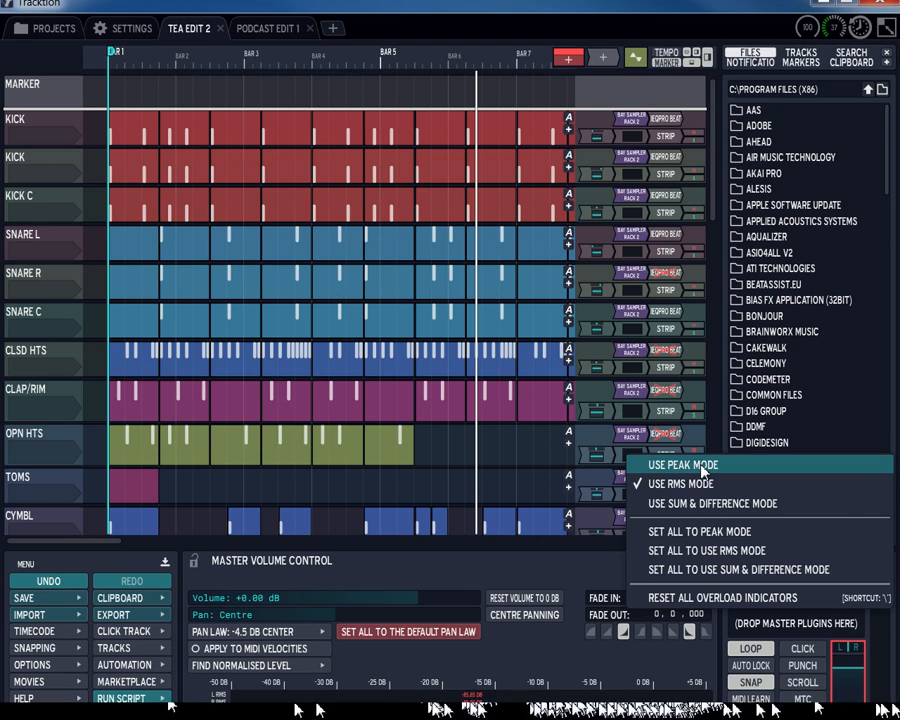
pyautogui.click(702, 466)
# - Check the Master Fader track's level meter mode options, view its T-RackS CS Metering plugin and close that window
pyautogui.moveTo(716, 212); pyautogui.dragTo(712, 510)
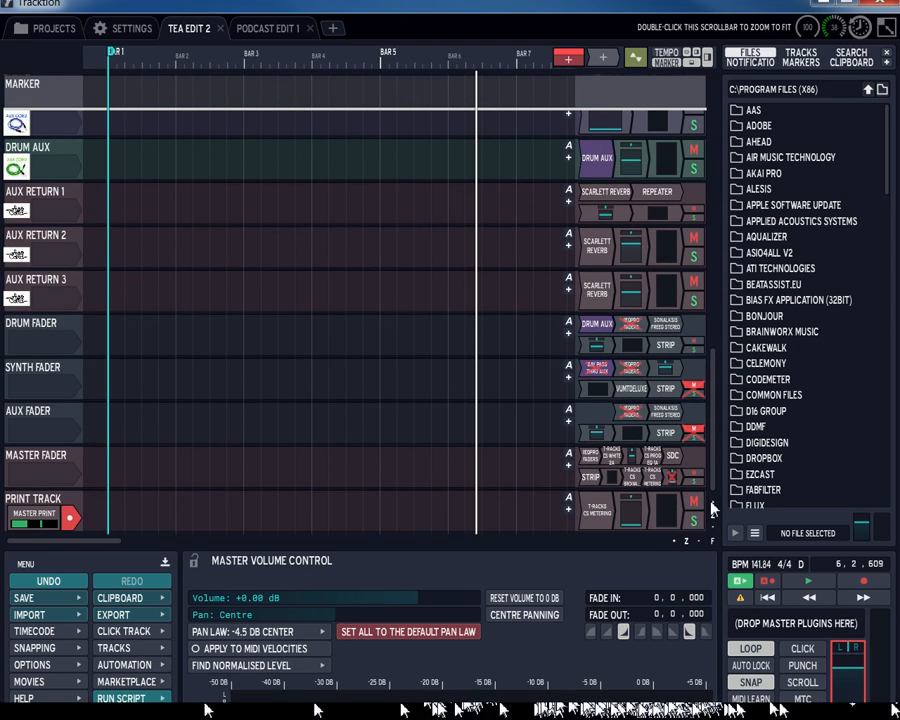
pyautogui.rightClick(611, 483)
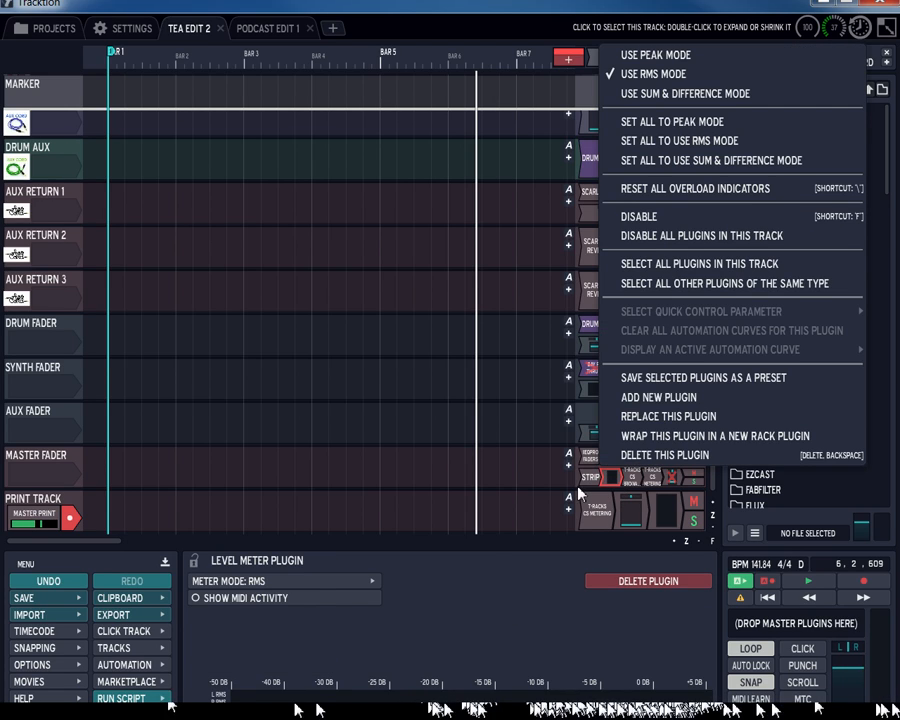
pyautogui.click(300, 583)
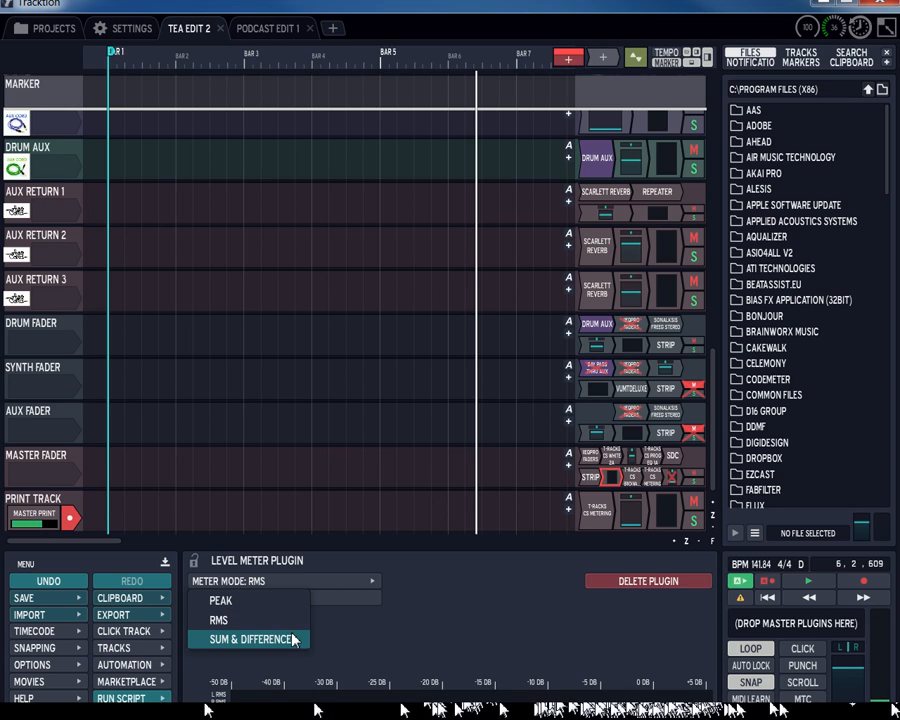
pyautogui.click(658, 481)
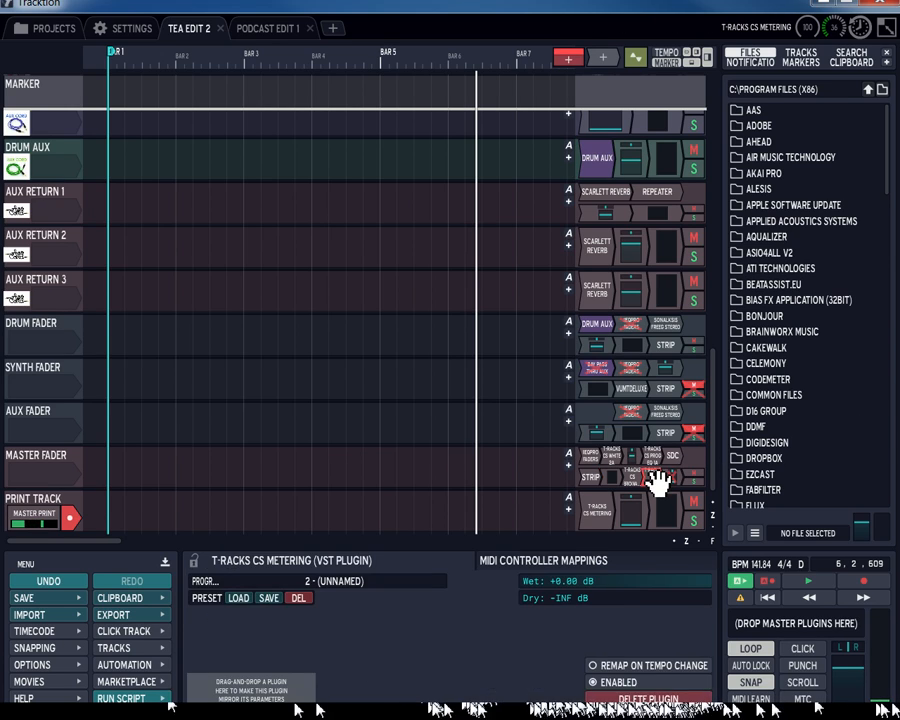
pyautogui.moveTo(347, 237)
pyautogui.mouseDown()
pyautogui.moveTo(685, 240)
pyautogui.moveTo(330, 232)
pyautogui.mouseUp()
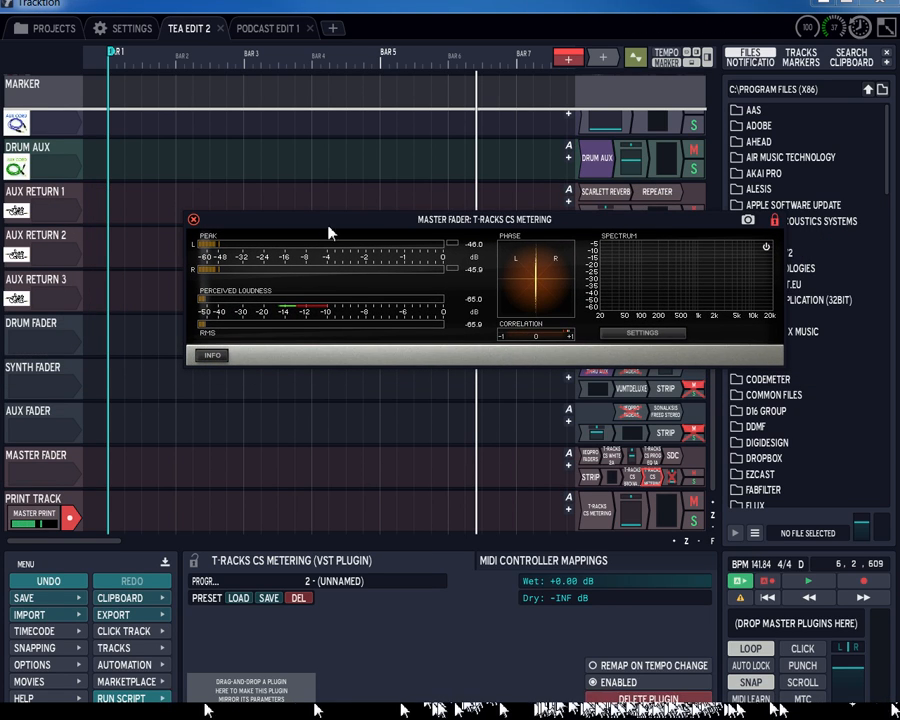
pyautogui.click(193, 220)
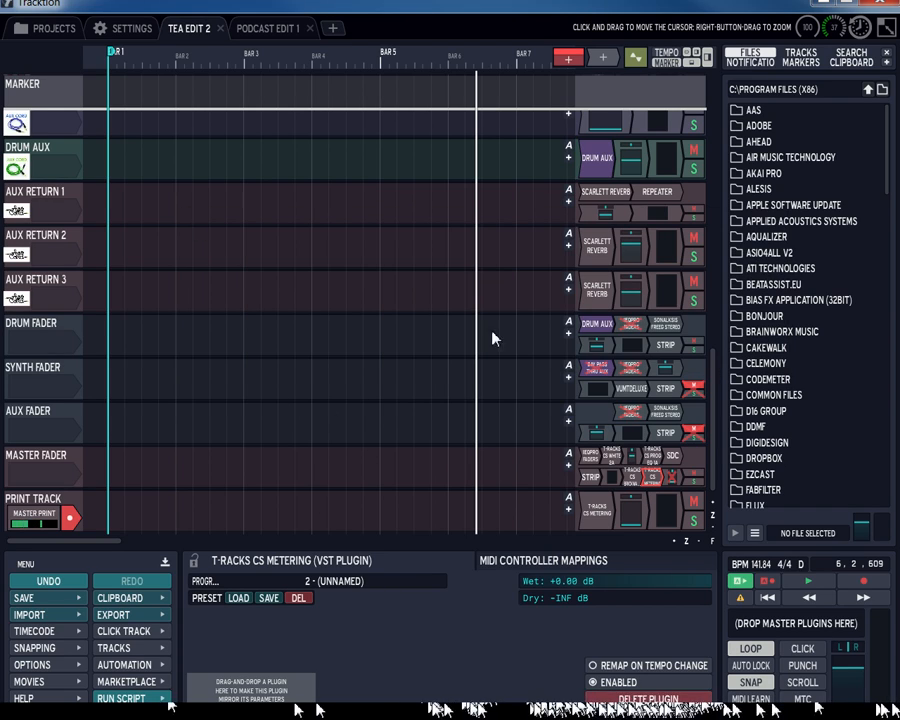
# - Set the Master Fader track's level meter to peak mode and compare it with the master volume control's meter
pyautogui.click(610, 470)
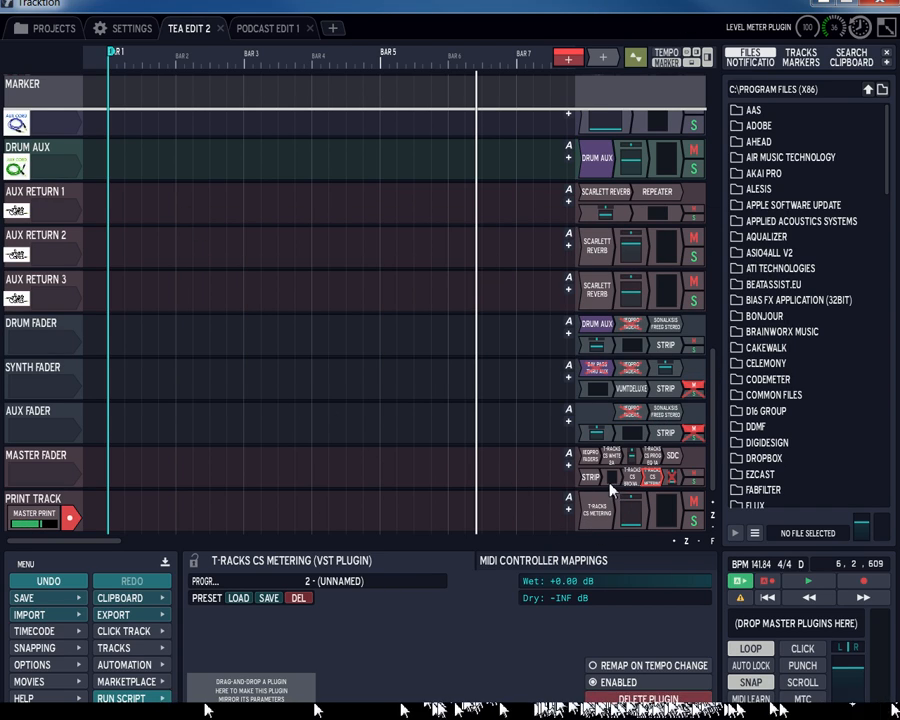
pyautogui.click(368, 583)
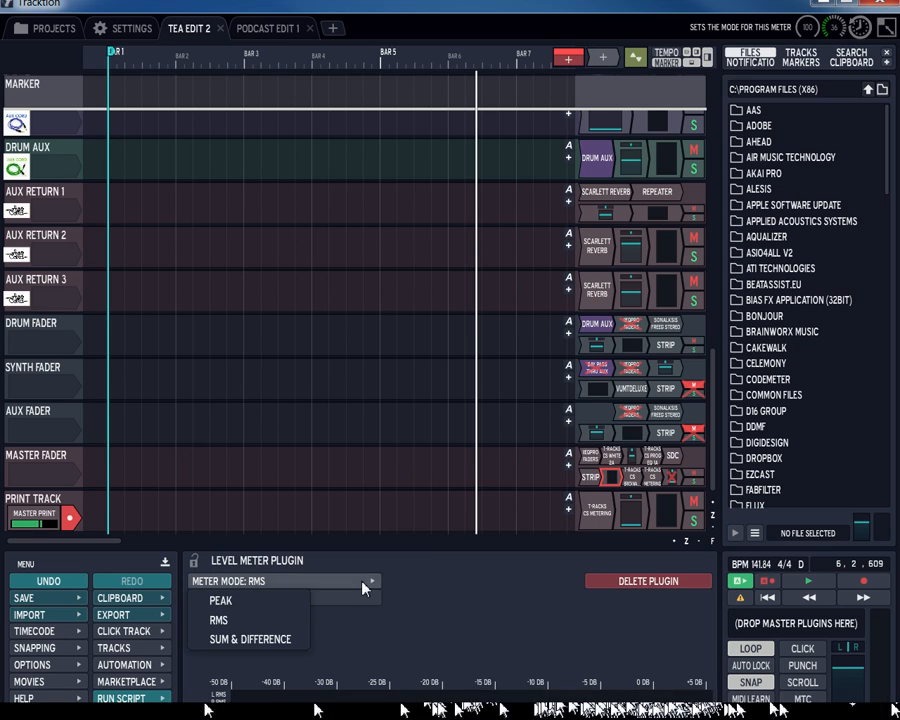
pyautogui.click(260, 603)
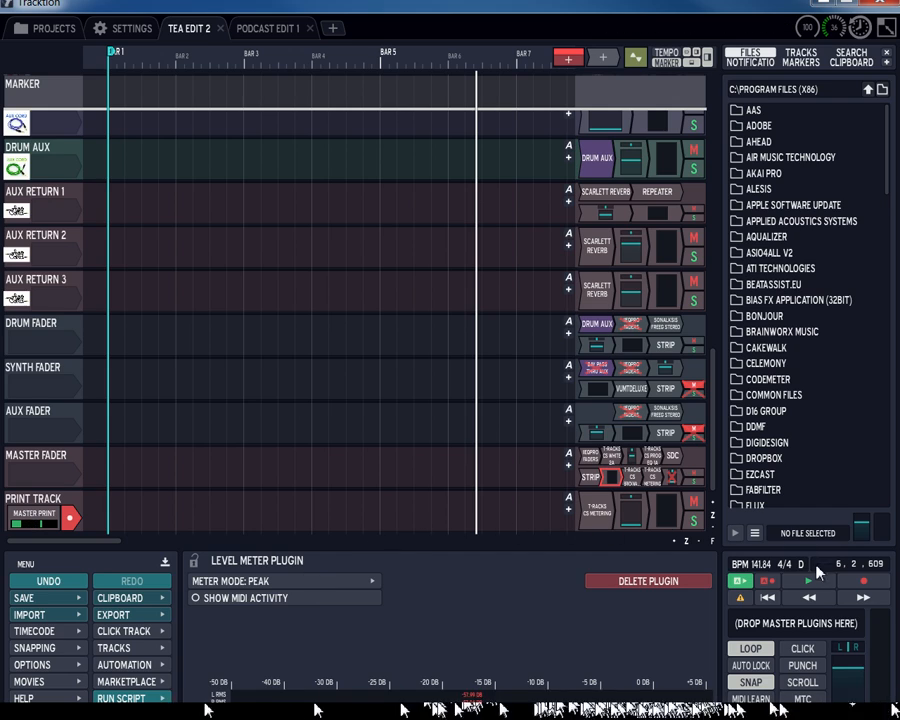
pyautogui.click(847, 651)
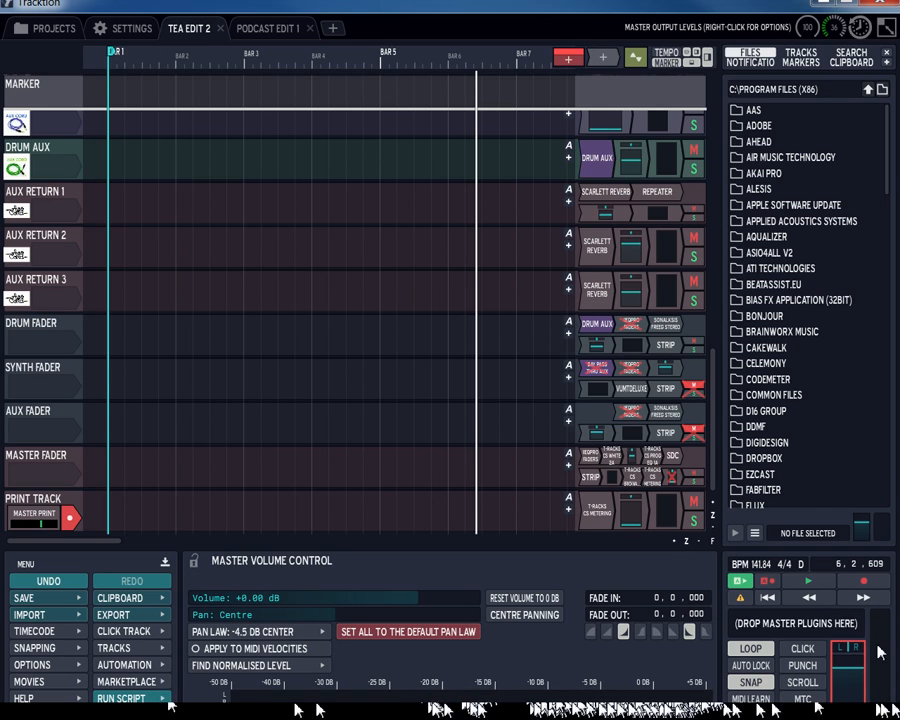
pyautogui.click(626, 478)
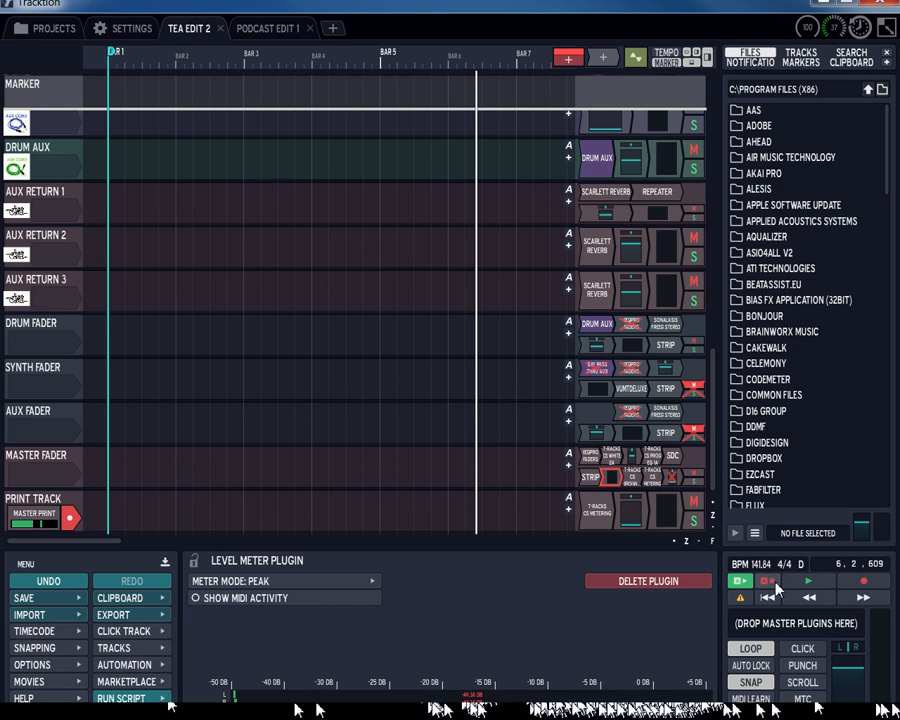
# - Play the edit from the start with the drum tracks in view
pyautogui.moveTo(722, 410); pyautogui.dragTo(726, 79)
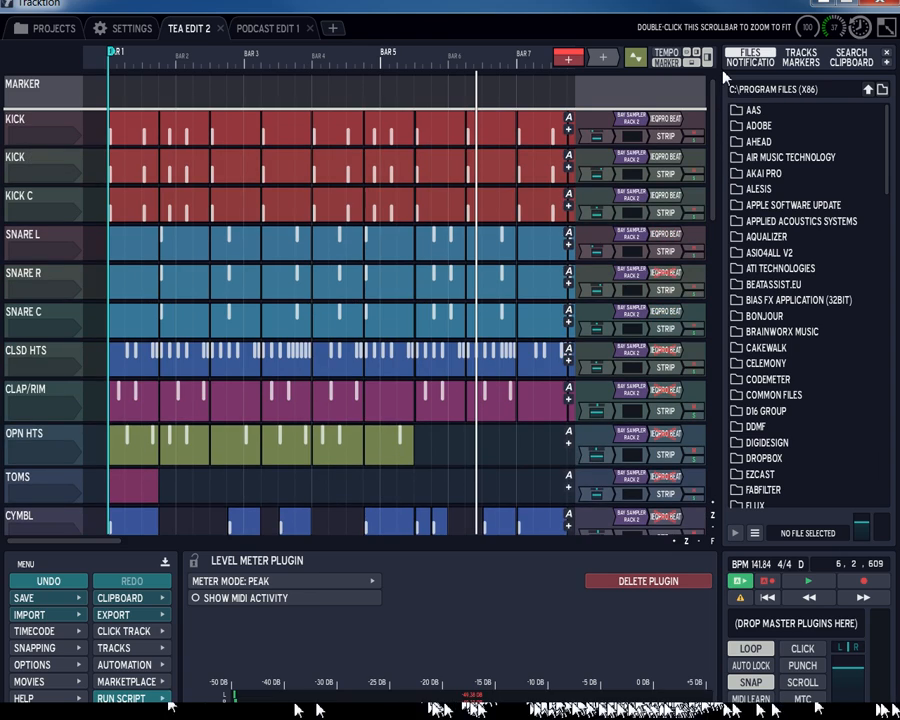
pyautogui.click(776, 602)
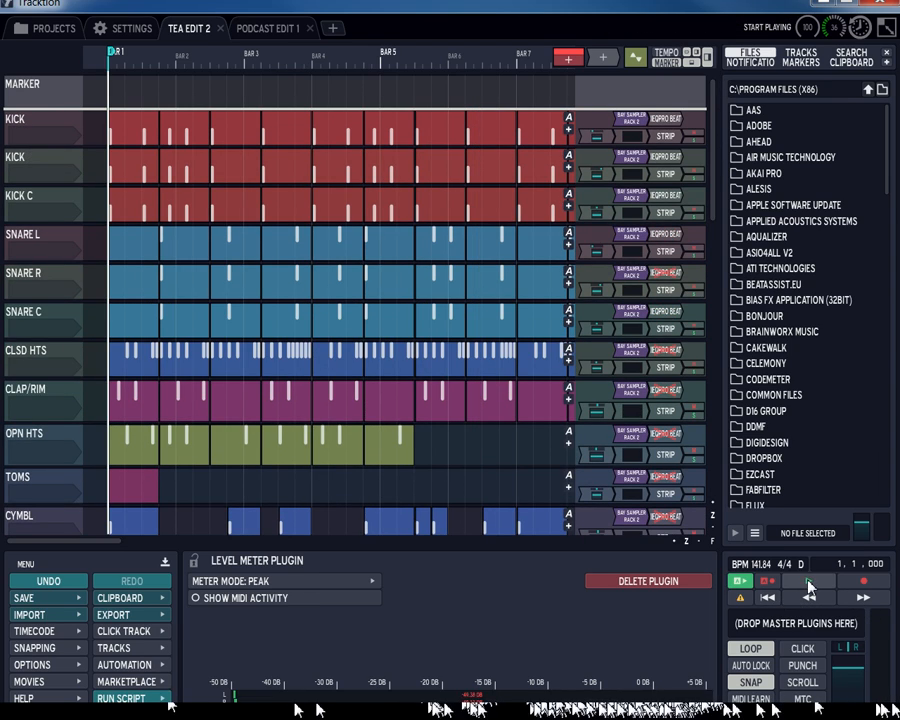
pyautogui.click(808, 581)
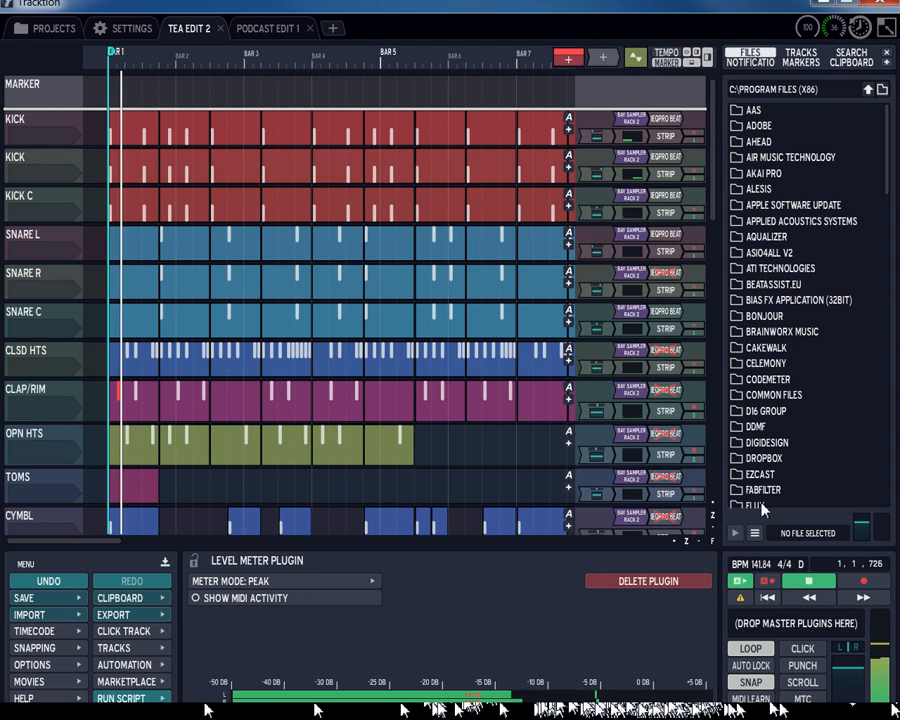
# - Enable the IIEQPro Beat plugin on the Snare R track, view its curve and close the window
pyautogui.rightClick(676, 276)
pyautogui.press('Escape')
pyautogui.doubleClick(668, 276)
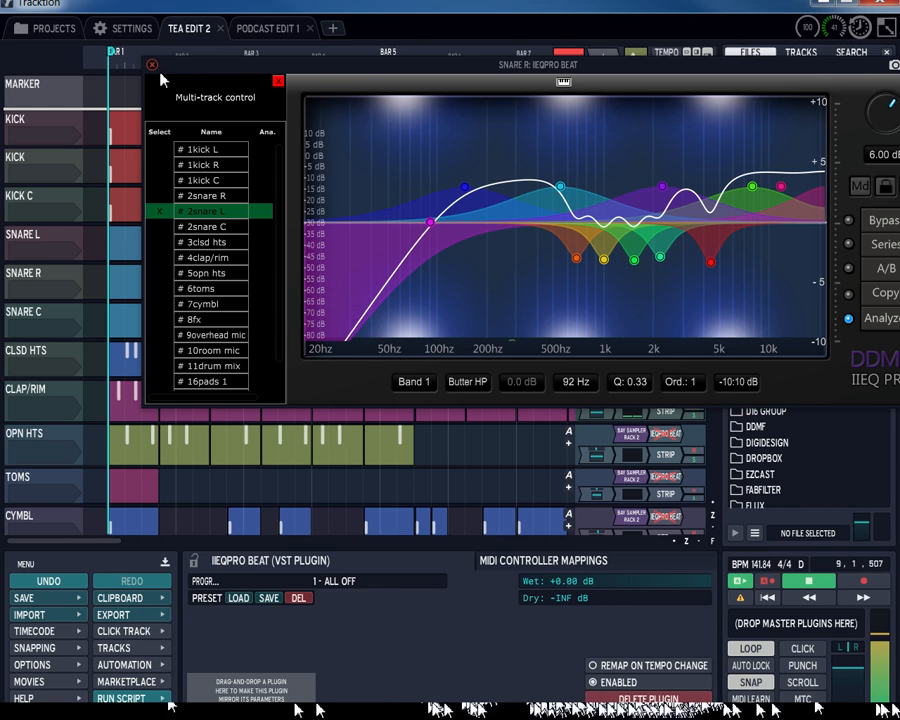
pyautogui.press('Escape')
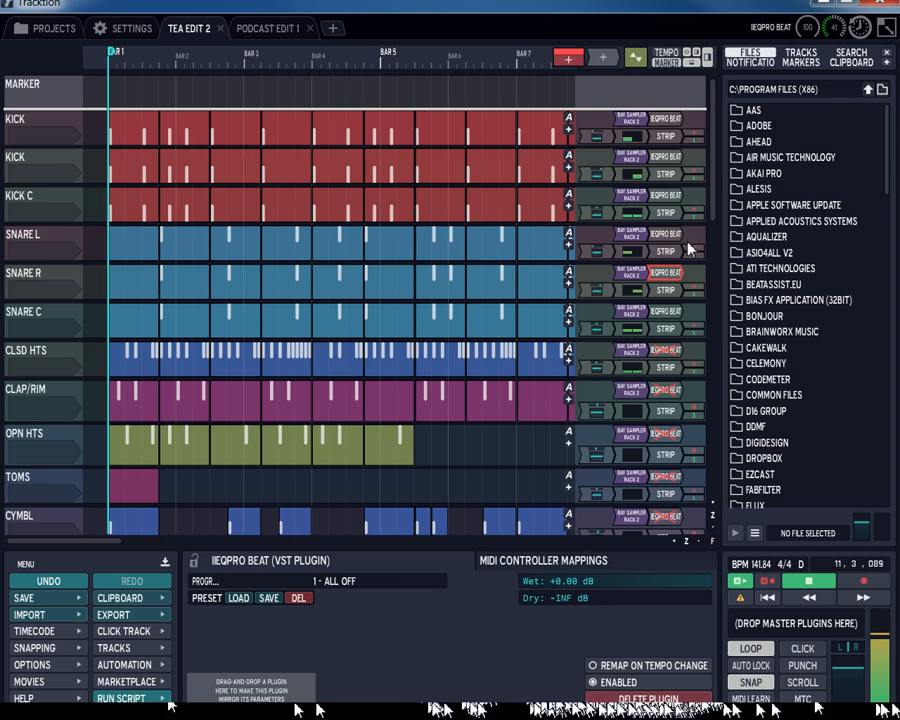
# - Open the Snare L IIEQPro Beat window, view the 2snare L and 2snare C curves through its multi-track control and close it
pyautogui.doubleClick(662, 313)
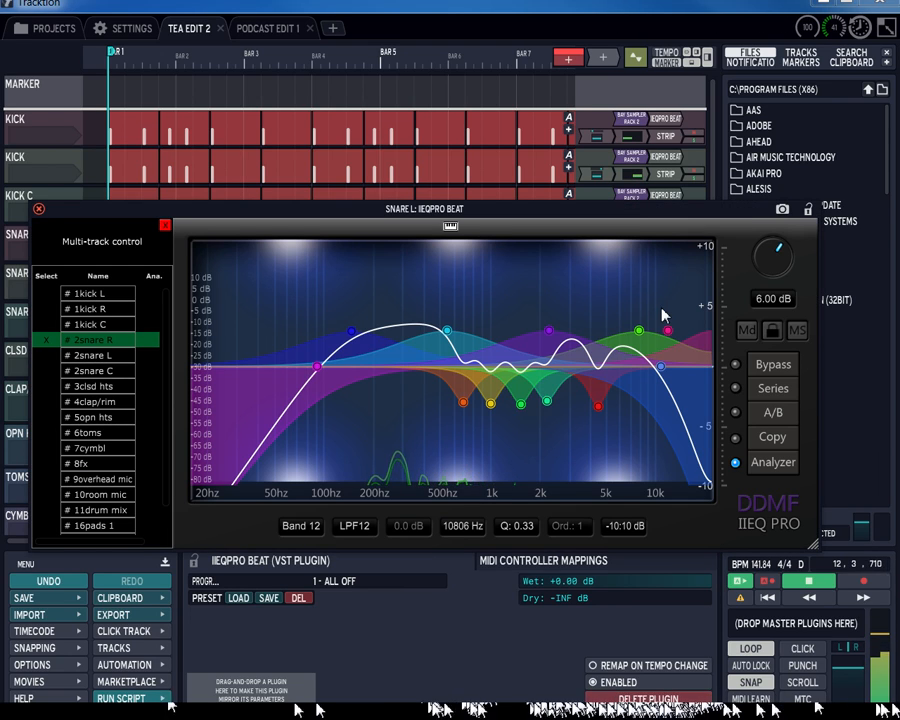
pyautogui.click(48, 357)
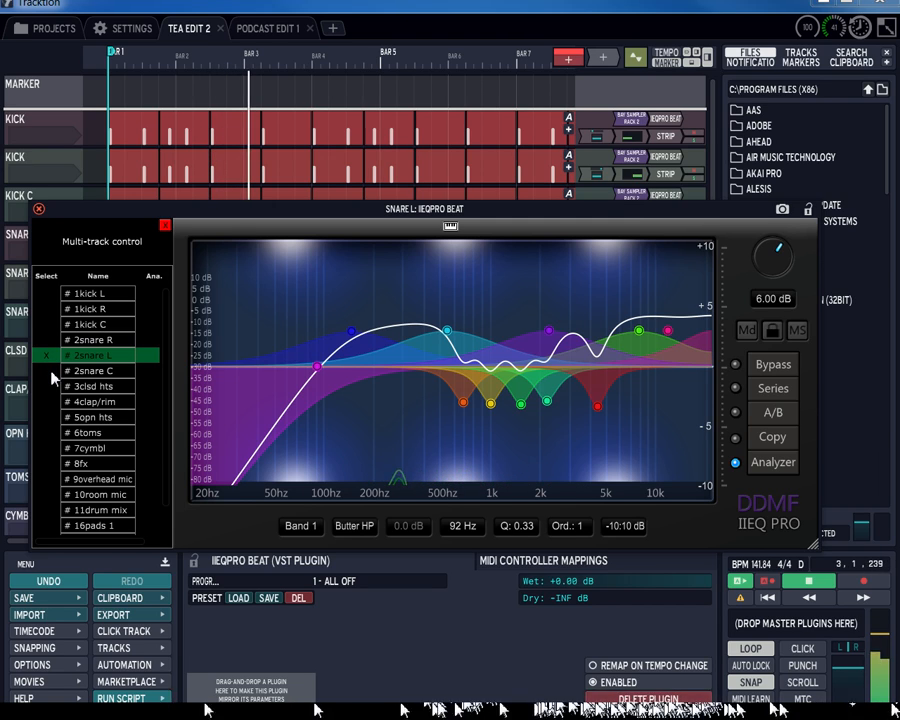
pyautogui.click(53, 372)
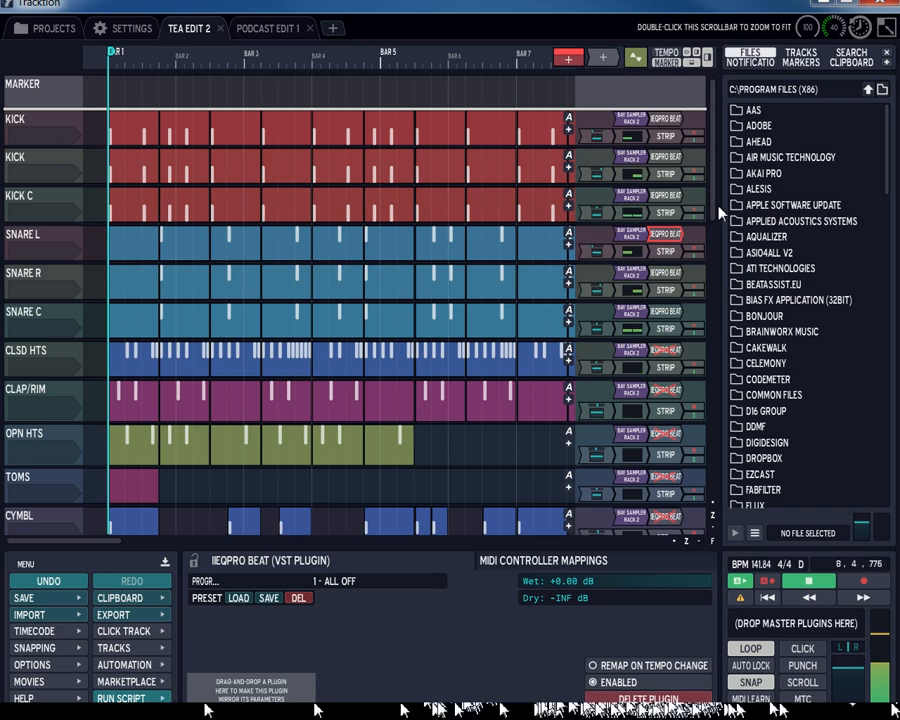
# - Reopen the Snare L IIEQPro Beat window, view the curves from 3clsd hts to 9overhead mic through its multi-track control and close it
pyautogui.moveTo(722, 201); pyautogui.dragTo(715, 237)
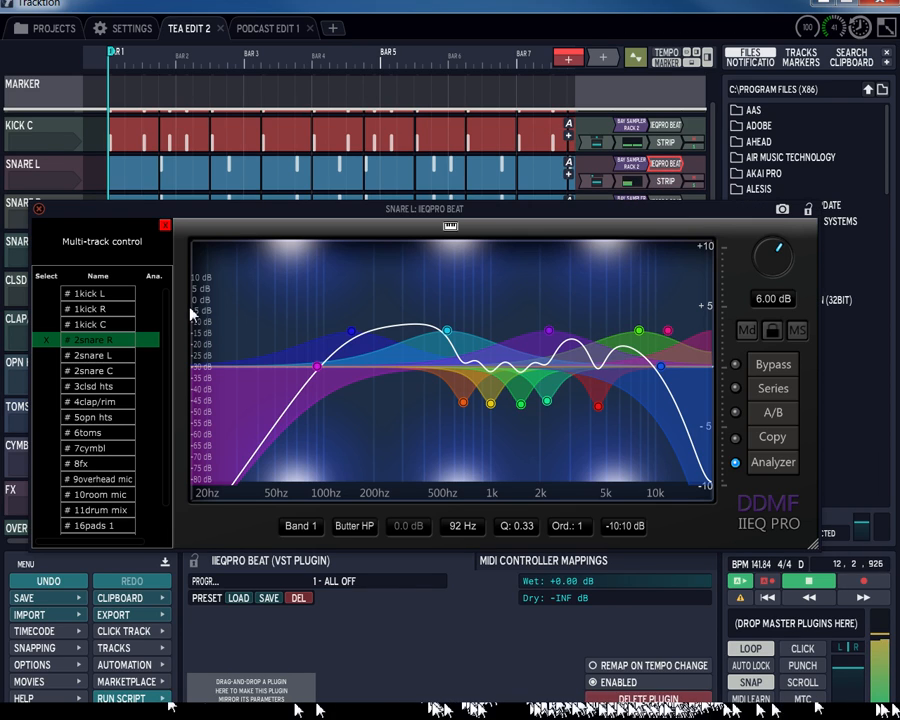
pyautogui.click(57, 393)
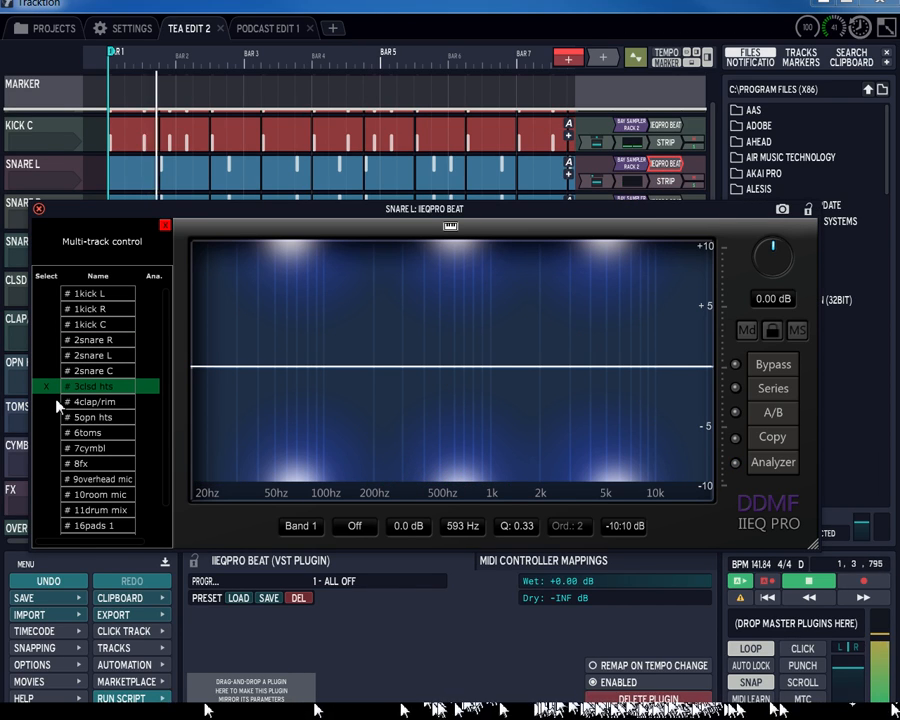
pyautogui.click(57, 418)
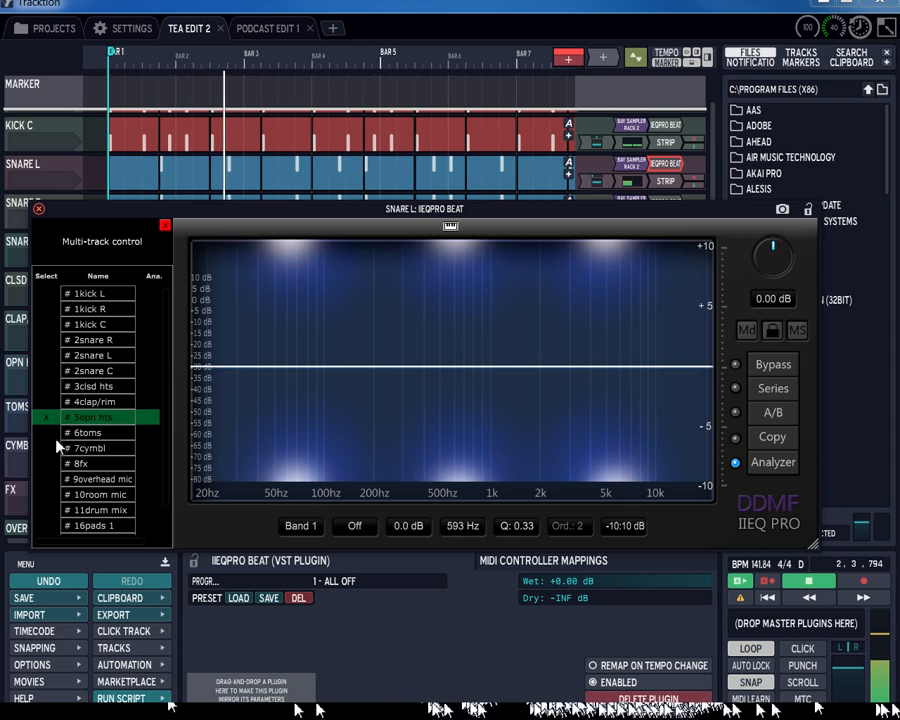
pyautogui.click(57, 438)
pyautogui.click(57, 453)
pyautogui.click(57, 466)
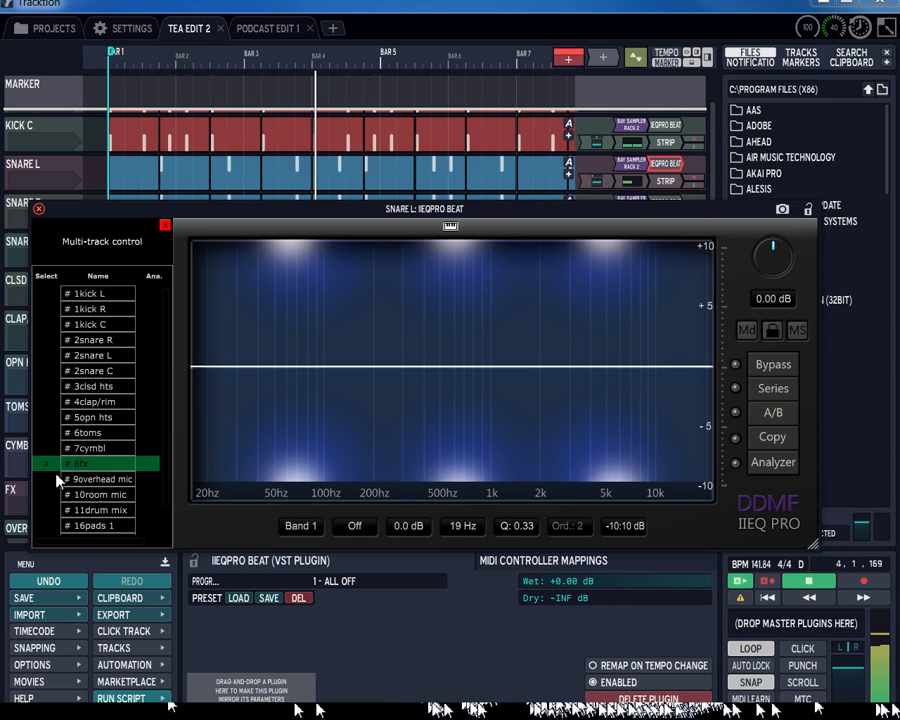
pyautogui.click(57, 479)
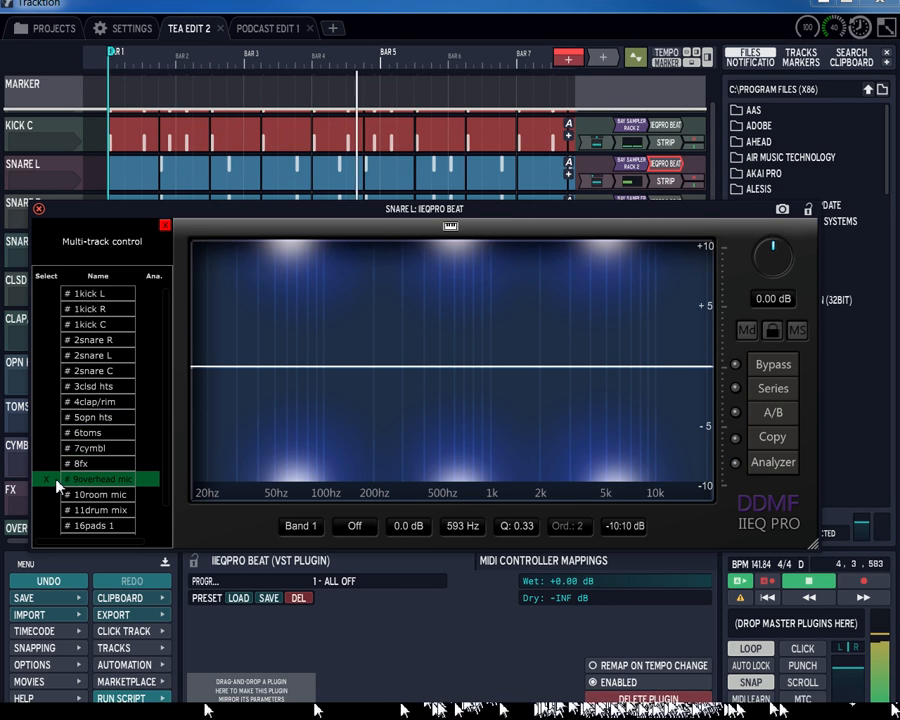
pyautogui.click(40, 210)
pyautogui.scroll(2, 718, 168)
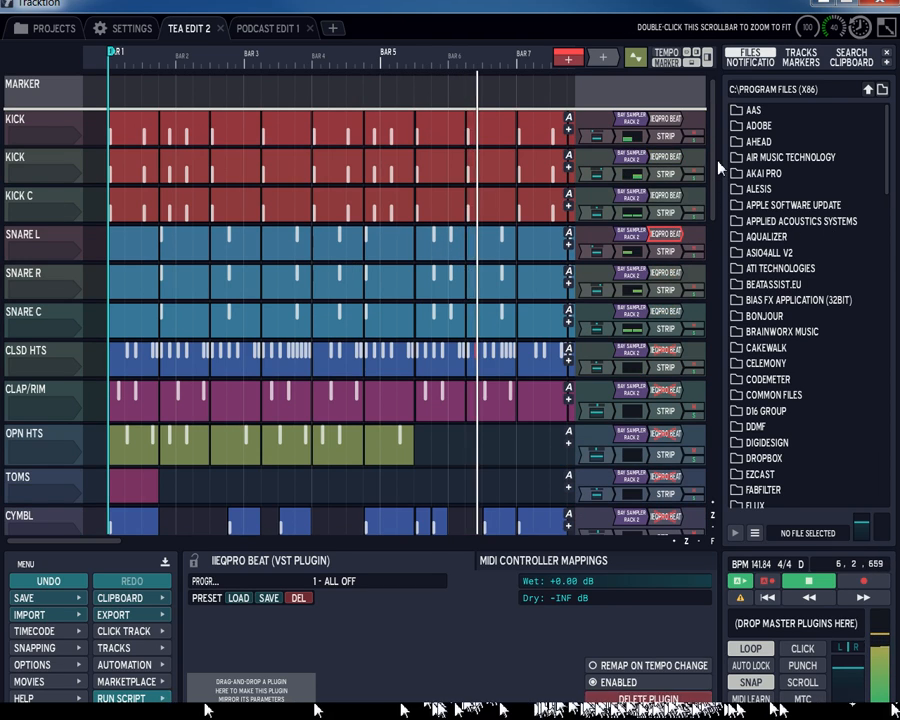
# - View the Saturation Knob and IIEQPro Beat plugins on the Overhead Mic track and close the EQ window
pyautogui.moveTo(716, 167); pyautogui.dragTo(708, 444)
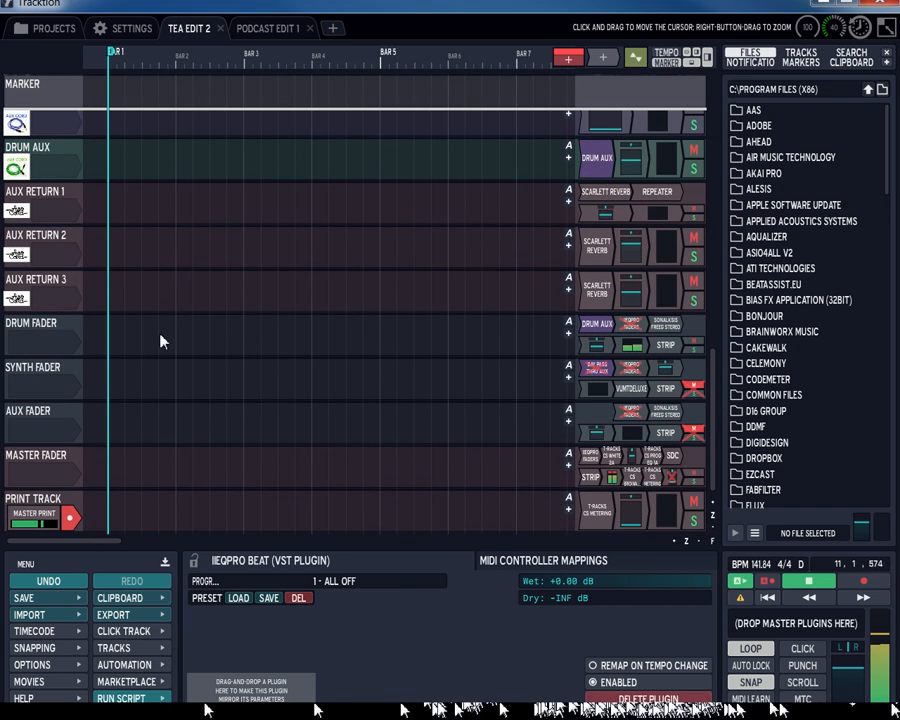
pyautogui.moveTo(713, 461); pyautogui.dragTo(686, 281)
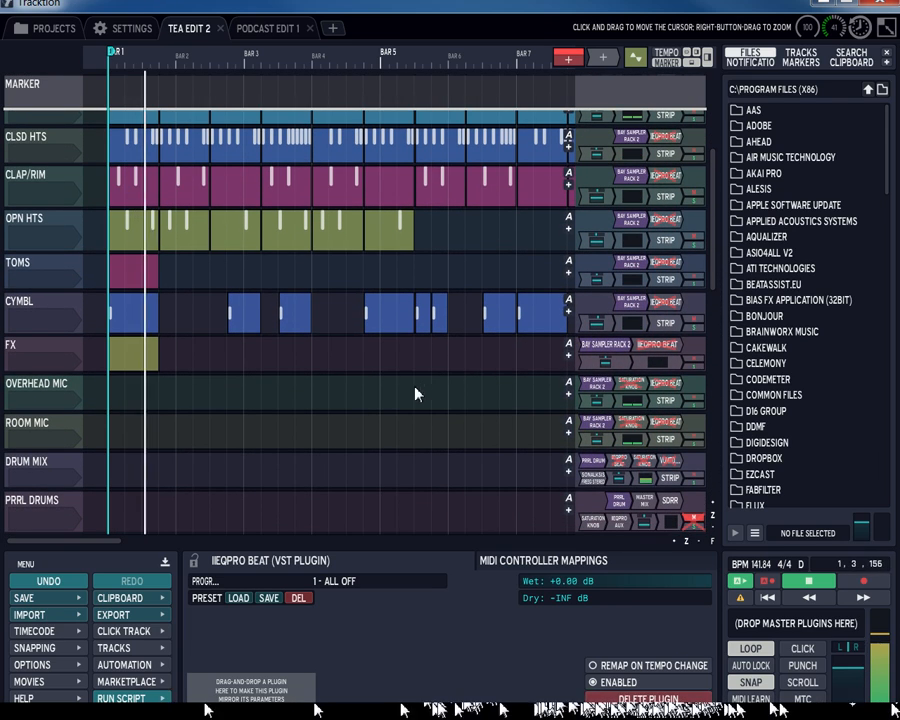
pyautogui.doubleClick(633, 384)
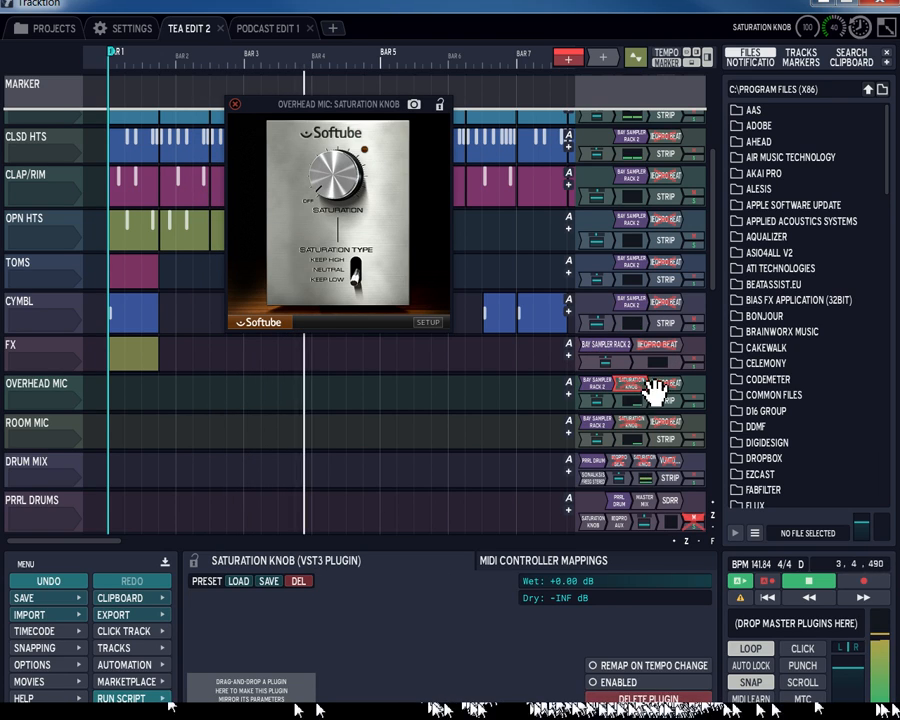
pyautogui.doubleClick(658, 388)
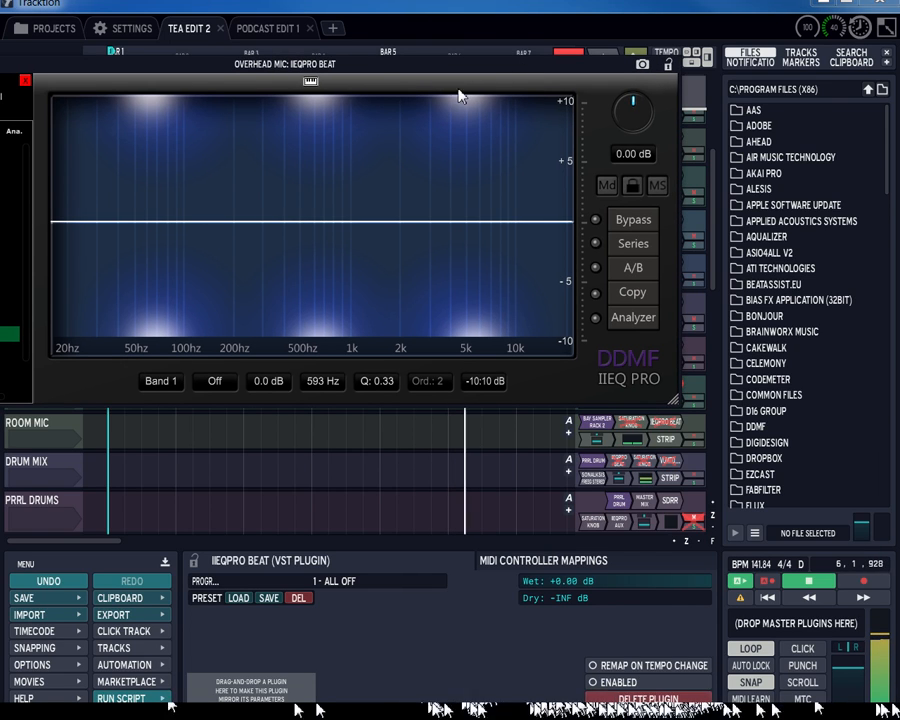
pyautogui.moveTo(338, 83); pyautogui.dragTo(523, 80)
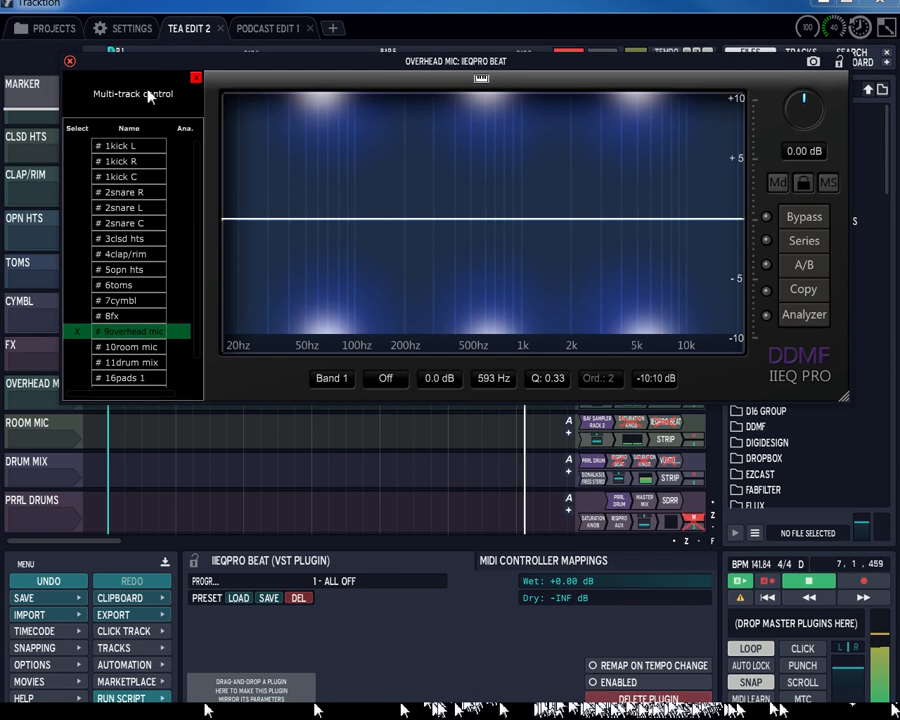
pyautogui.click(70, 61)
# - Enable the Saturation Knob plugins on the Overhead Mic and Room Mic tracks, view their settings and close the window
pyautogui.doubleClick(640, 385)
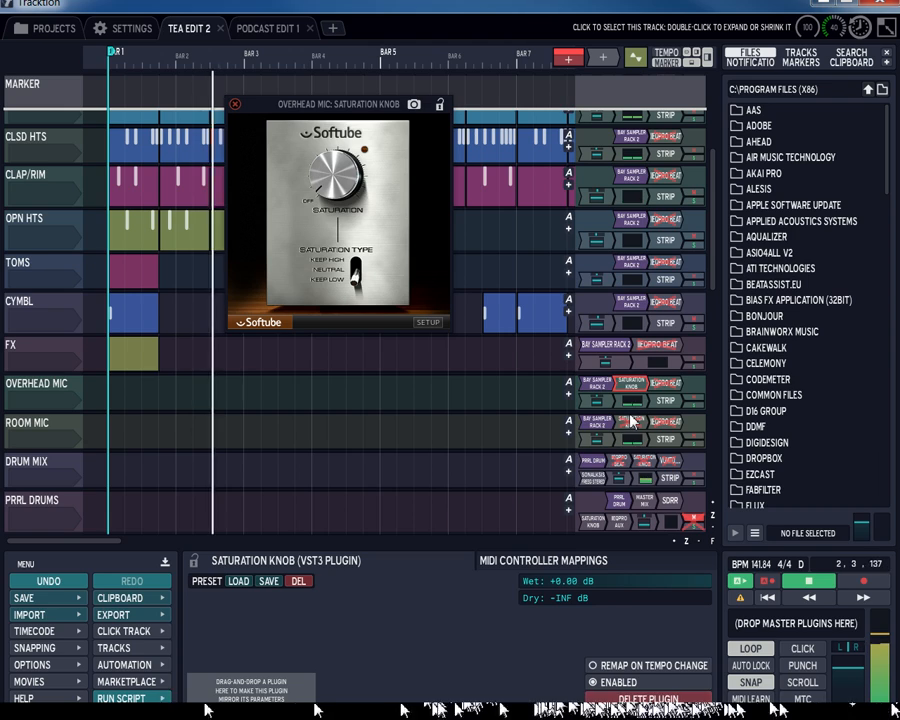
pyautogui.click(632, 422)
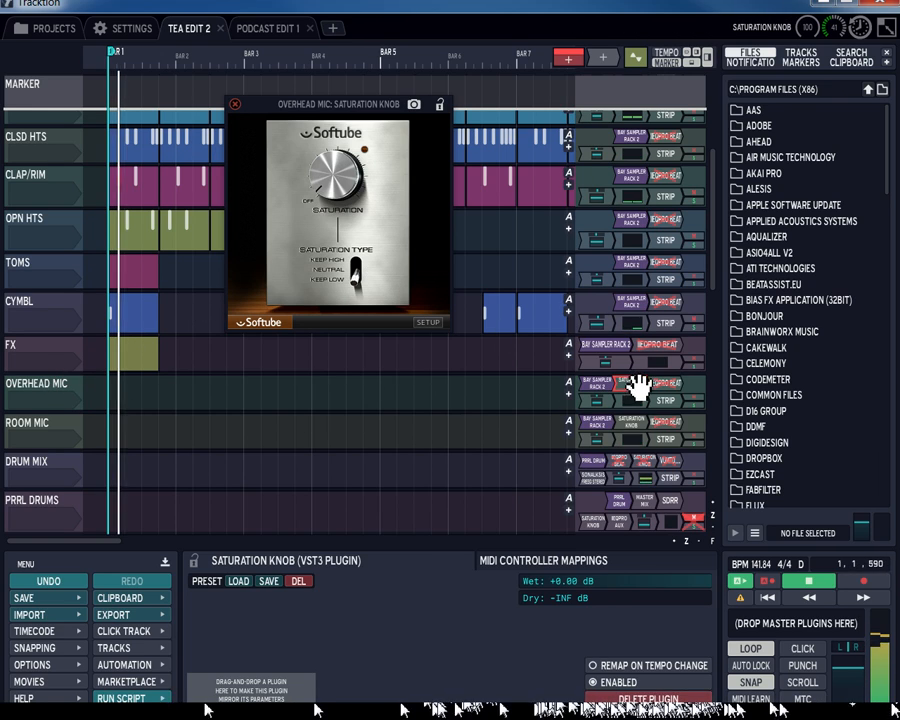
pyautogui.click(632, 421)
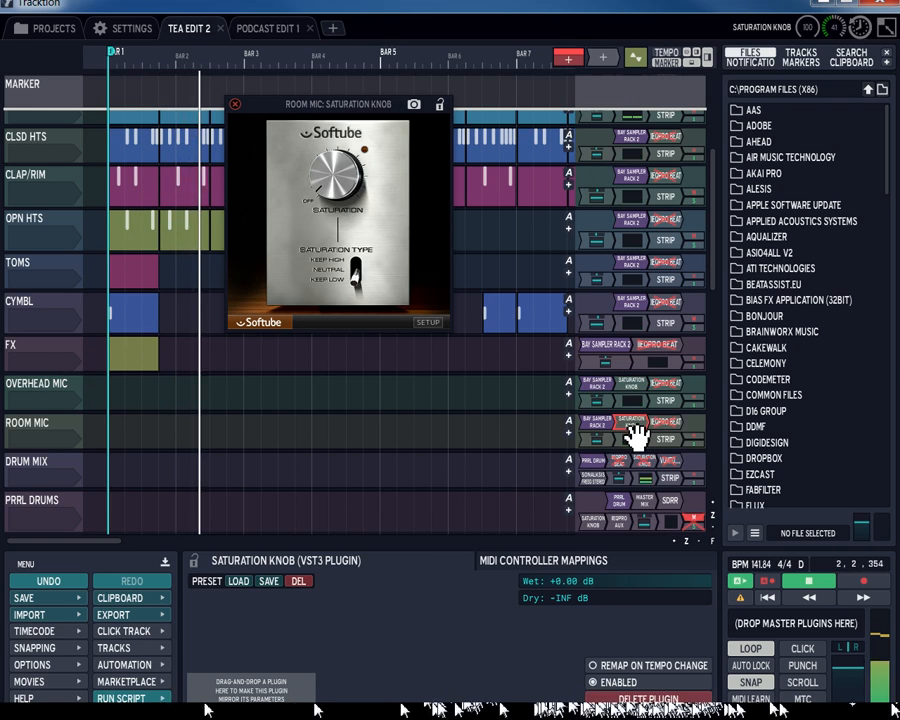
pyautogui.click(632, 424)
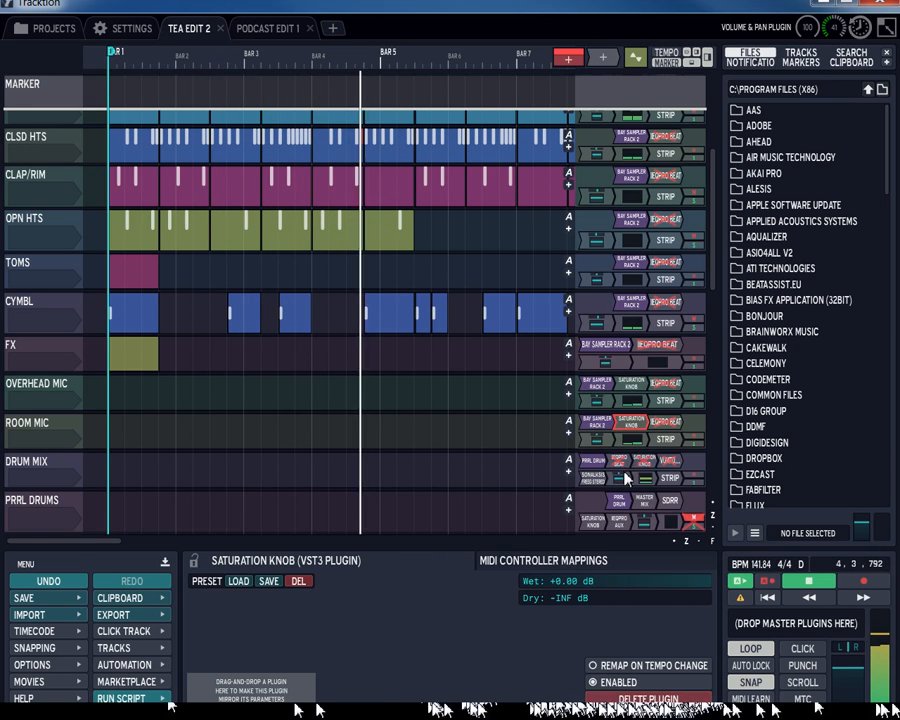
# - View the Drum Mix track's Saturation Knob and close it, then set the Overhead Mic's Saturation Knob type to Keep High
pyautogui.click(647, 462)
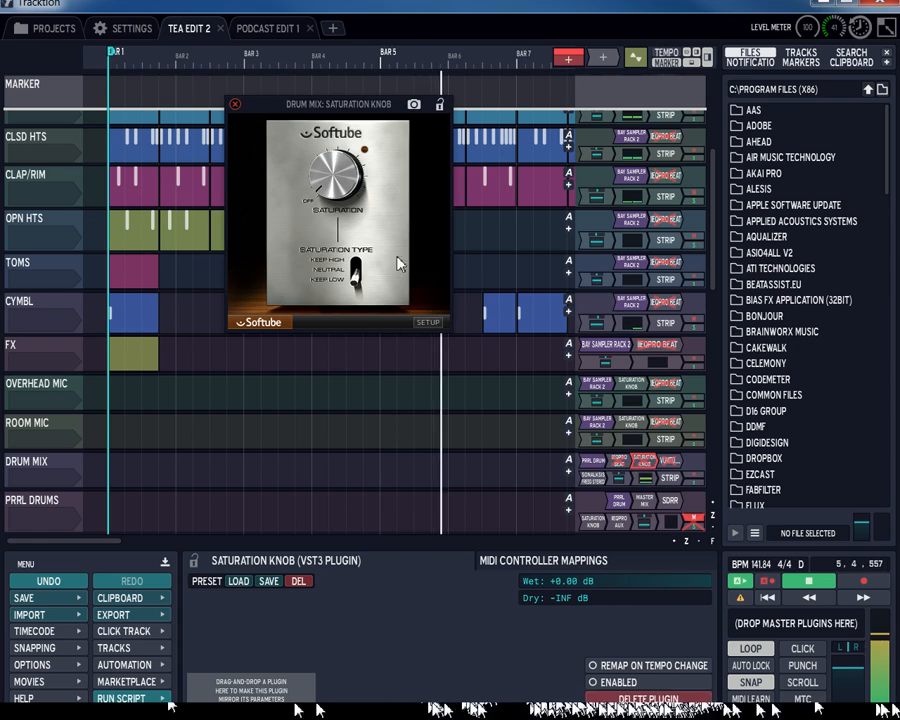
pyautogui.click(234, 104)
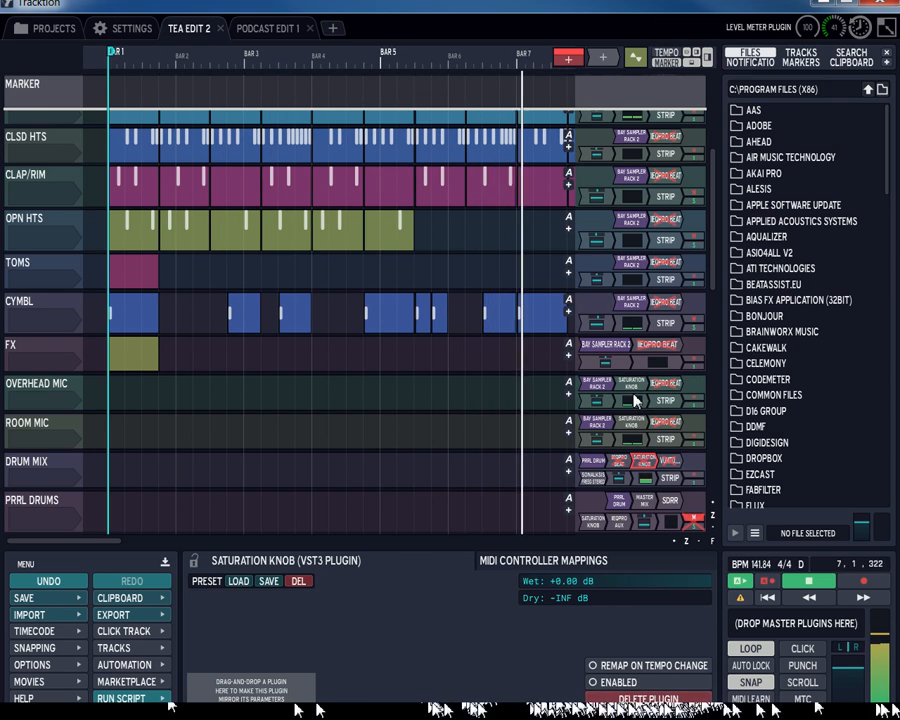
pyautogui.click(633, 388)
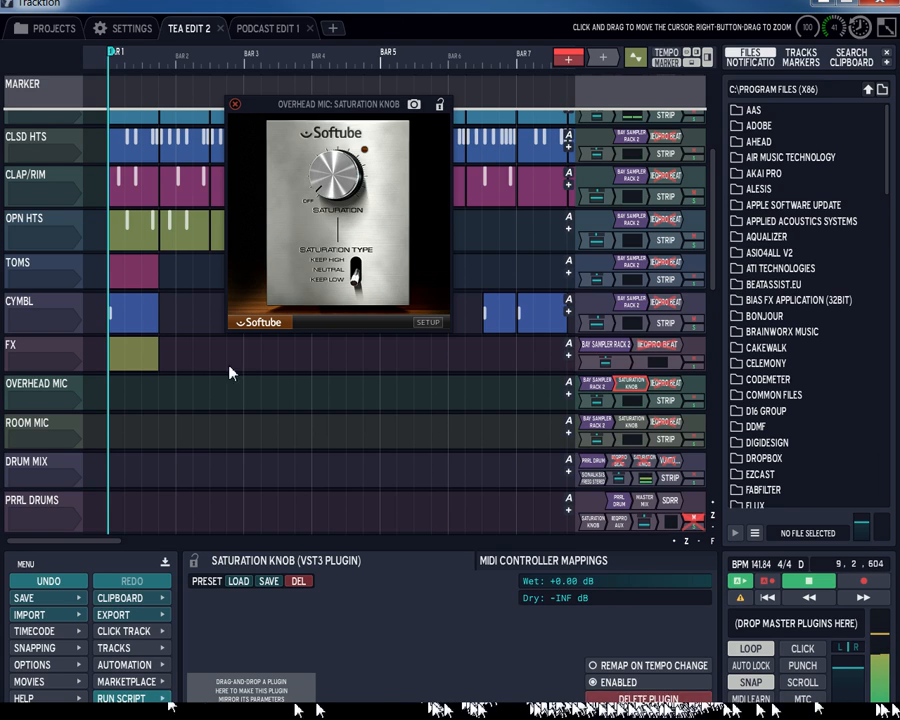
pyautogui.click(20, 393)
pyautogui.click(633, 388)
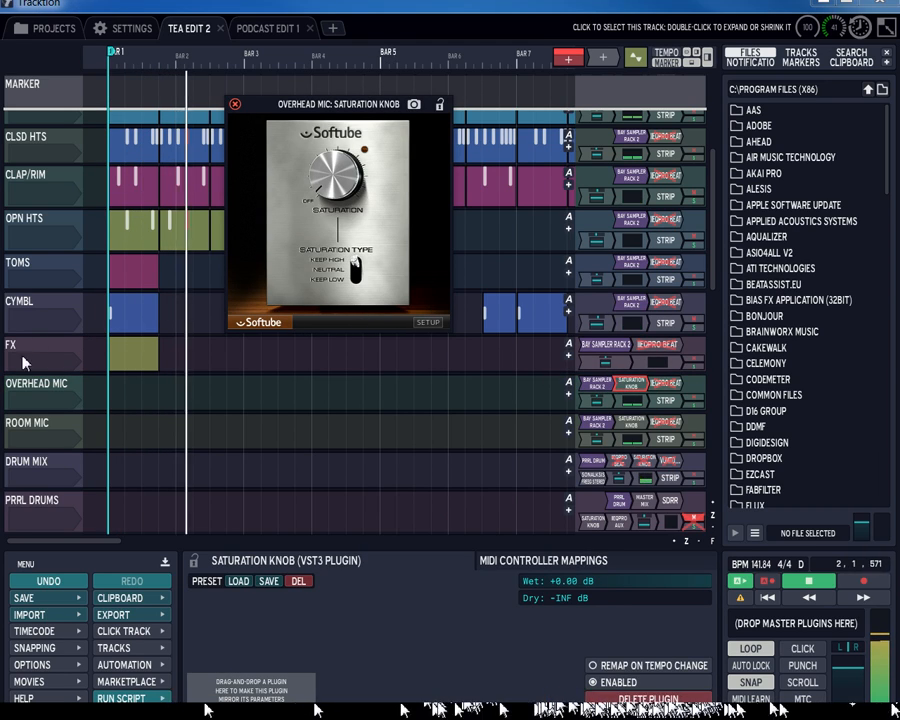
# - View the Room Mic's Saturation Knob, then enable the Drum Mix's Saturation Knob with its type at Neutral
pyautogui.click(48, 430)
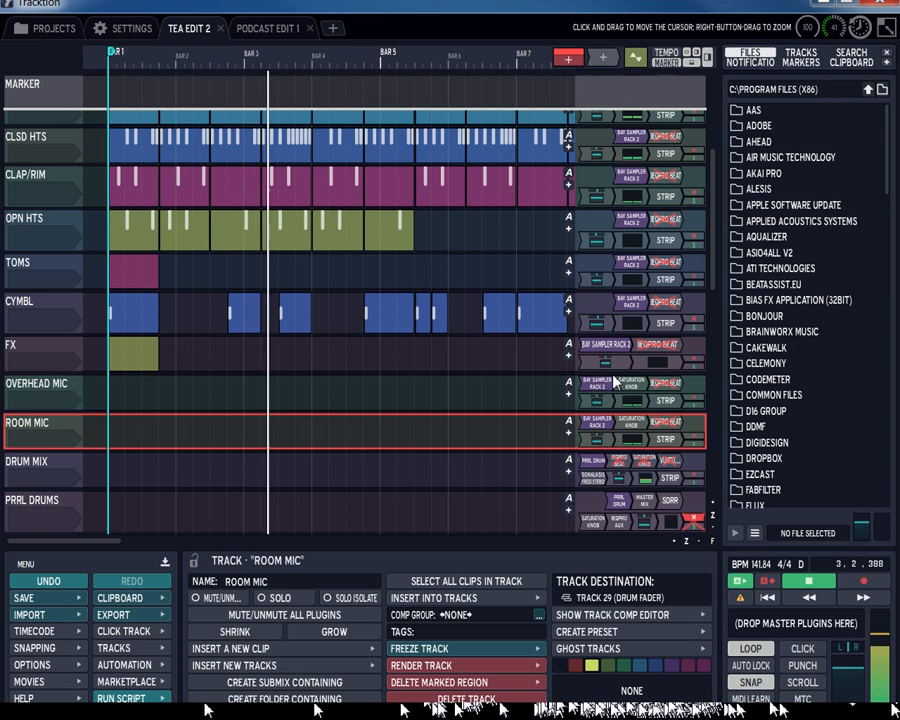
pyautogui.click(630, 428)
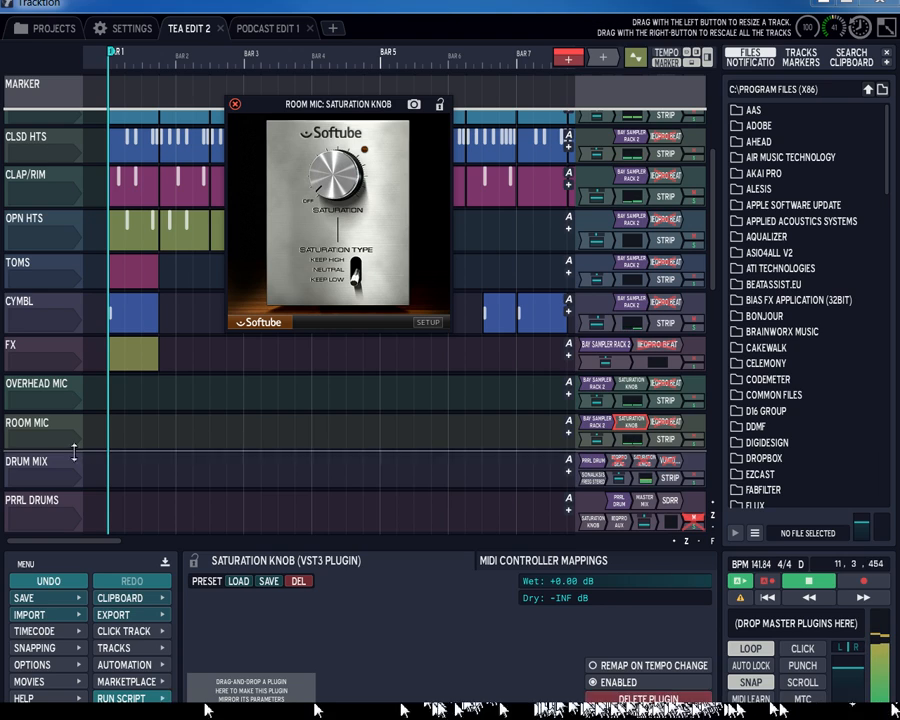
pyautogui.click(143, 475)
pyautogui.click(645, 463)
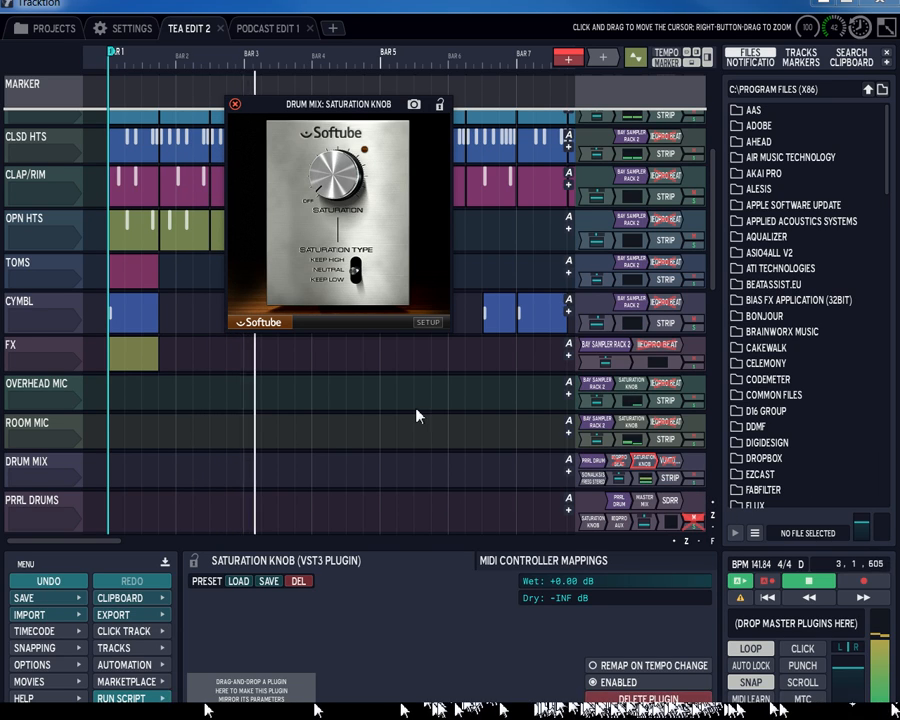
# - Close the Saturation Knob and view the track properties of Overhead Mic, Room Mic and Drum Mix in turn
pyautogui.click(34, 464)
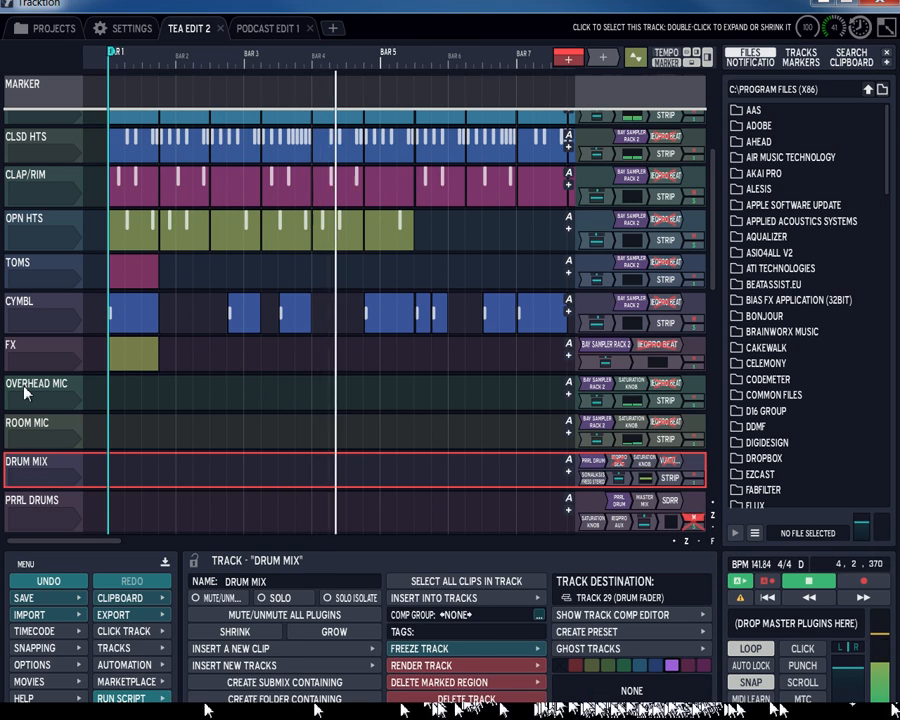
pyautogui.click(22, 405)
pyautogui.click(18, 424)
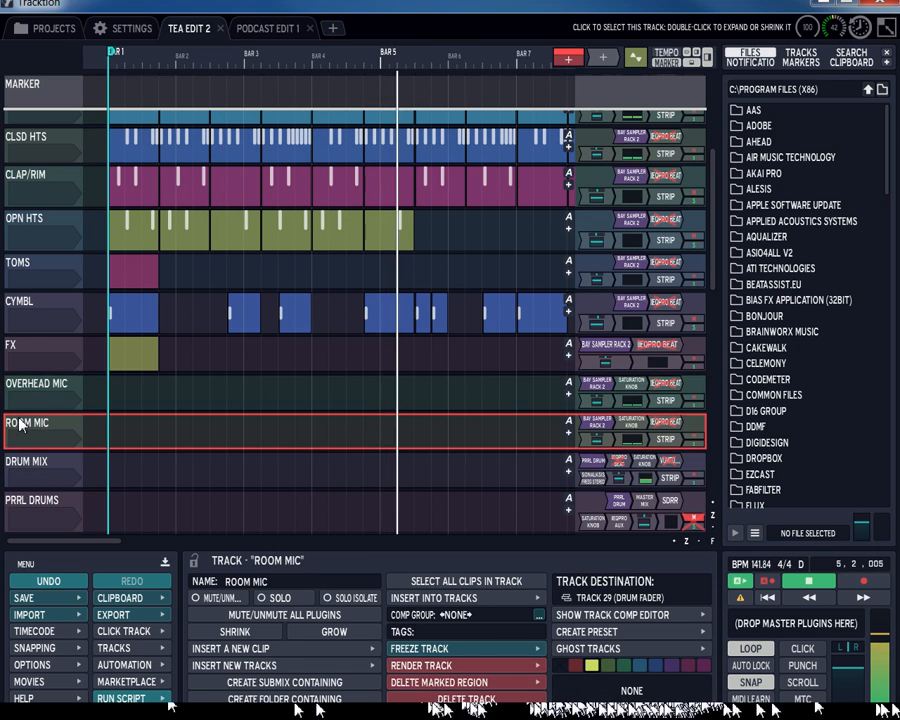
pyautogui.click(18, 468)
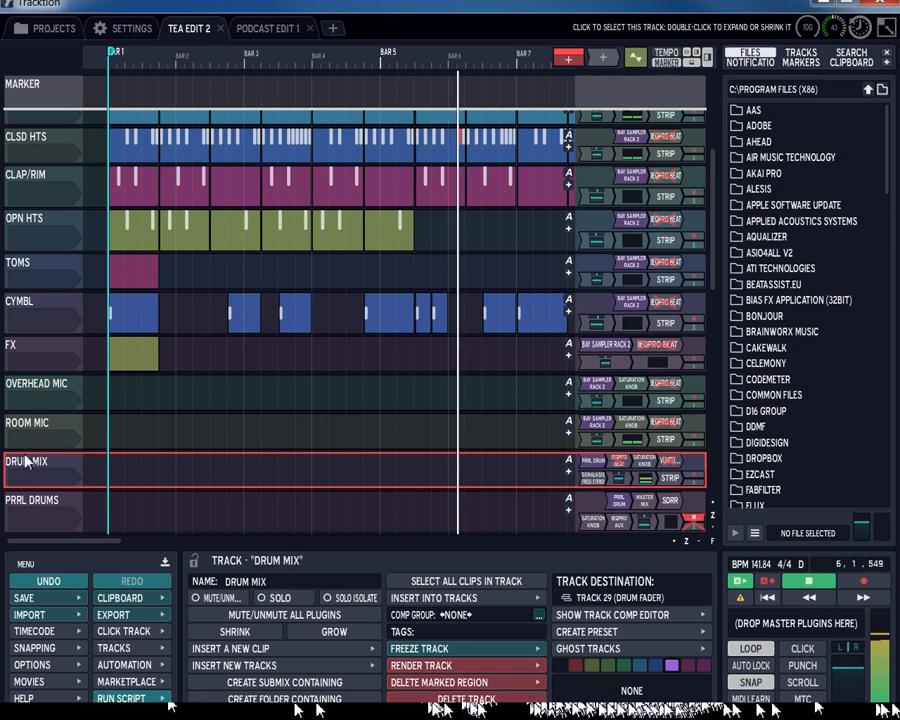
# - Open the PRRL Drum rack on the Drum Mix track, reposition its volume and pan plugin, close the rack and select the PRRL Drums track
pyautogui.click(597, 470)
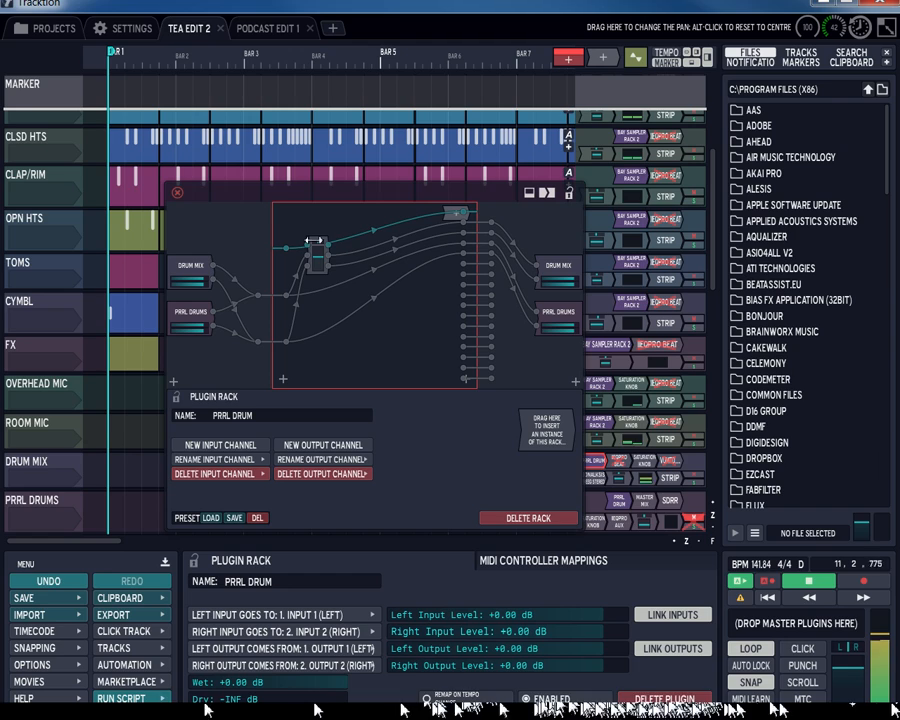
pyautogui.moveTo(316, 248); pyautogui.dragTo(343, 224)
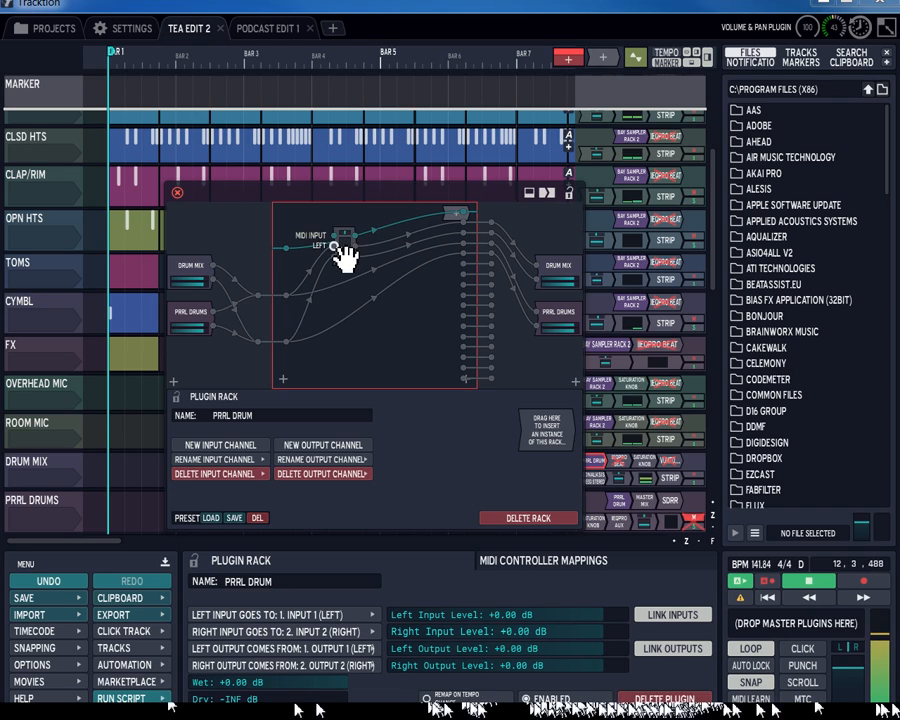
pyautogui.moveTo(325, 270); pyautogui.dragTo(335, 250)
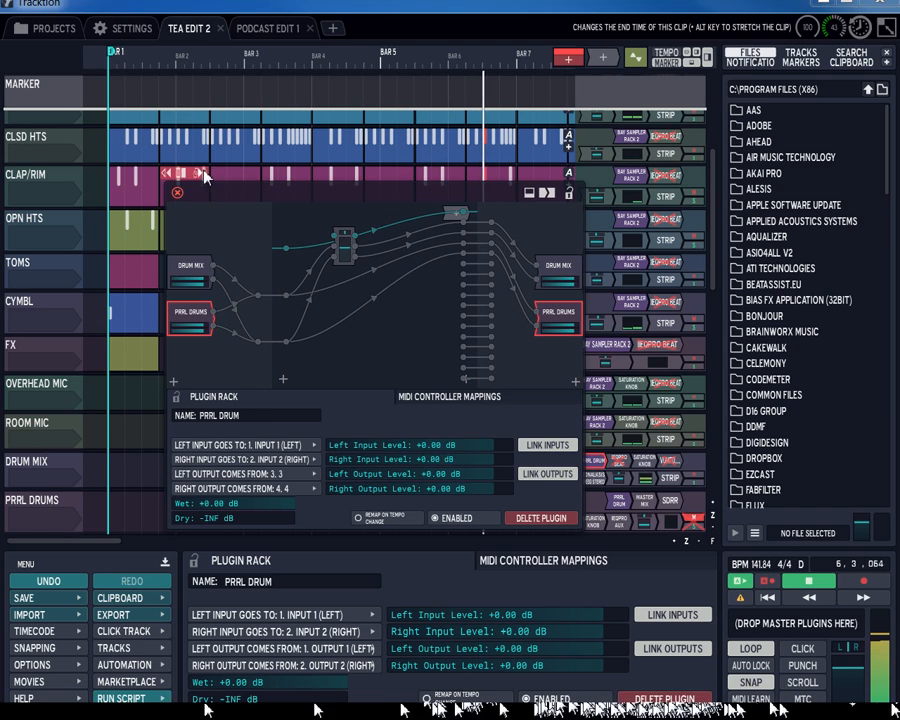
pyautogui.click(177, 193)
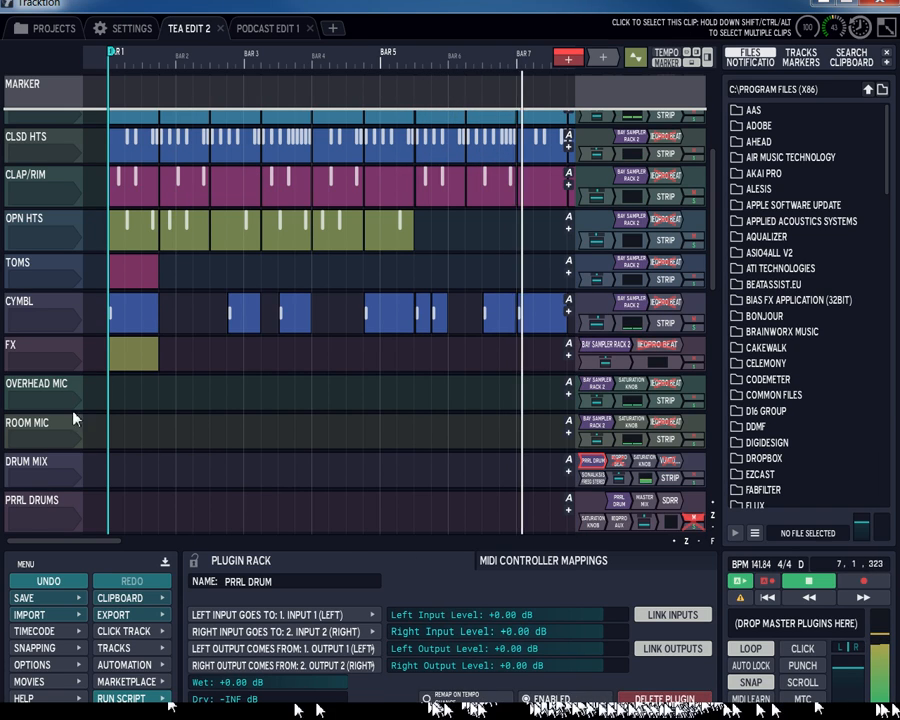
pyautogui.click(36, 466)
pyautogui.click(36, 503)
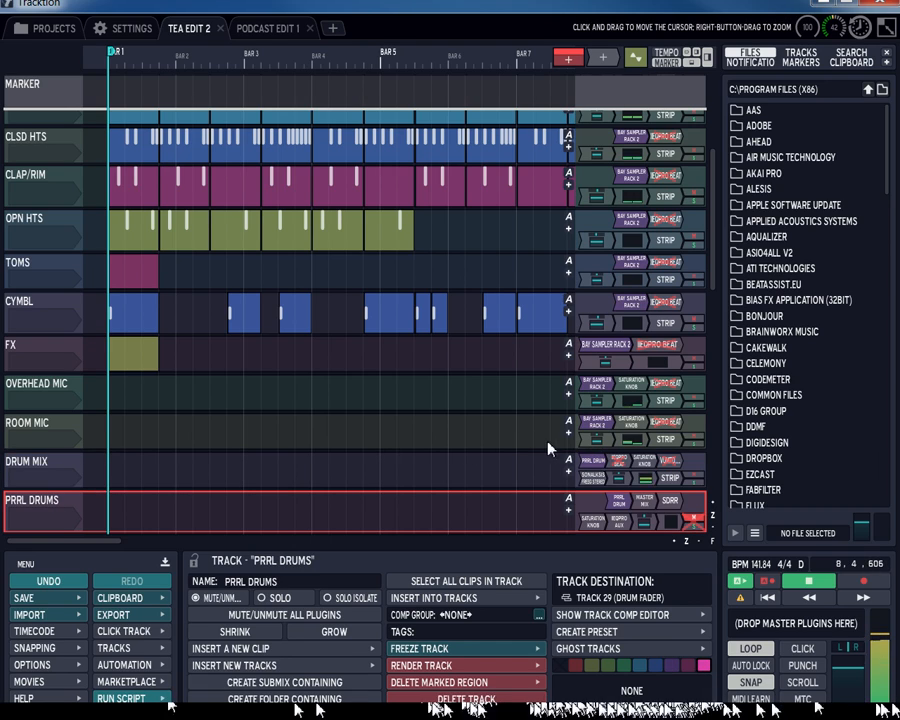
# - View the 11drum mix and 16pads 1 curves through the Overhead Mic IIEQPro Beat's multi-track control and close the window
pyautogui.doubleClick(660, 386)
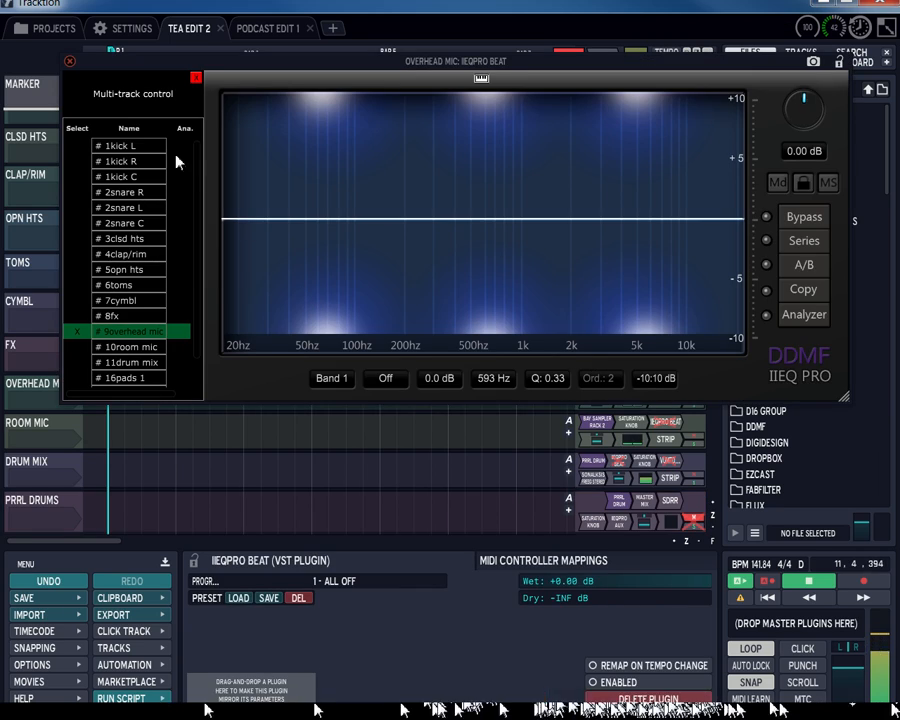
pyautogui.click(80, 362)
pyautogui.click(84, 378)
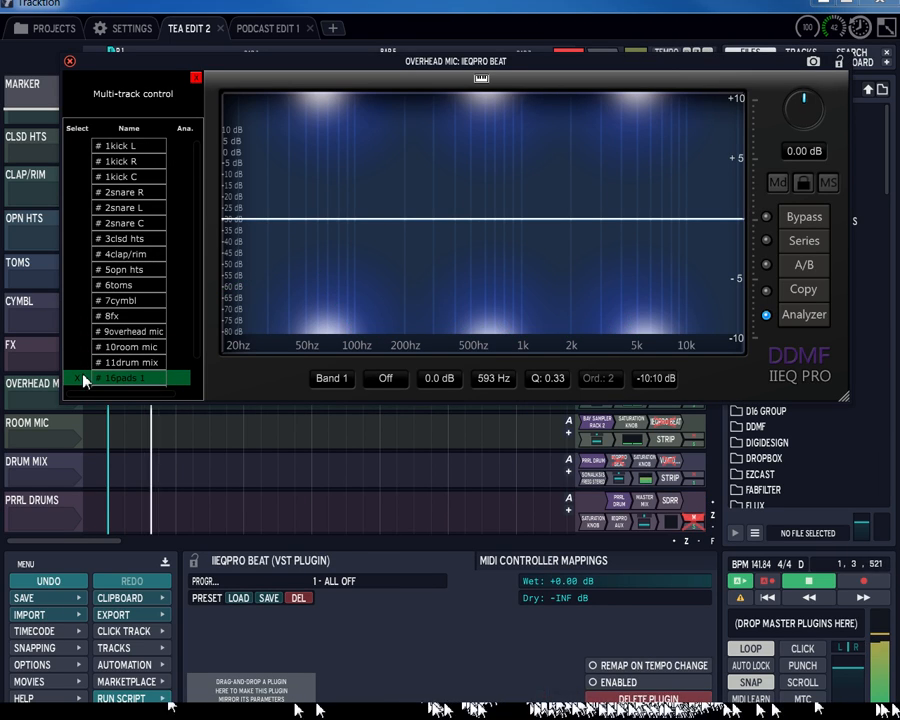
pyautogui.click(69, 61)
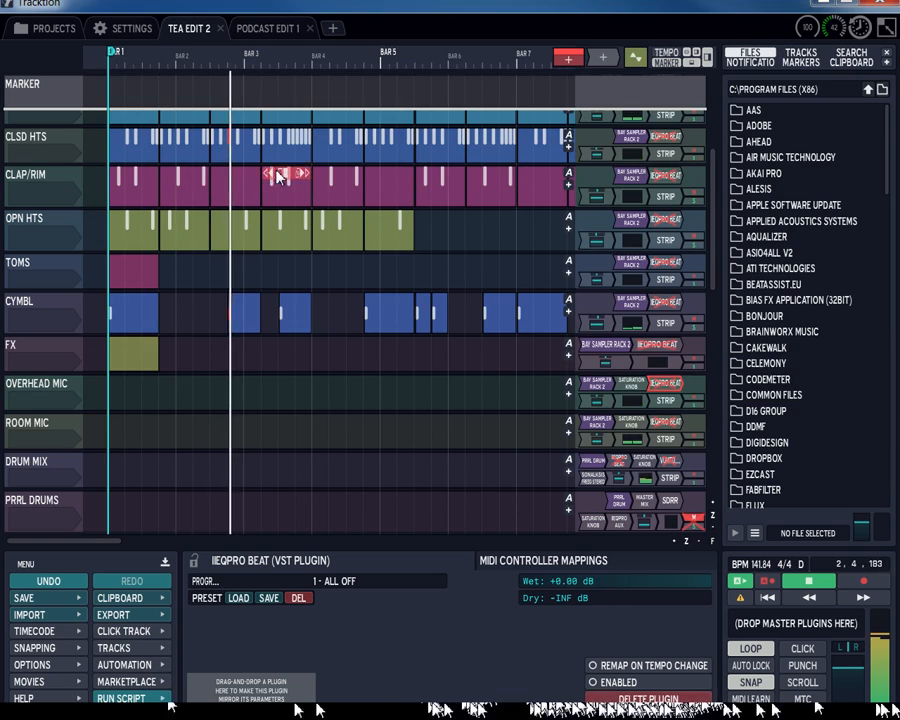
# - Enable the IIEQPro Beat on the Drum Mix track, view its mid and side curves and close the window
pyautogui.click(54, 466)
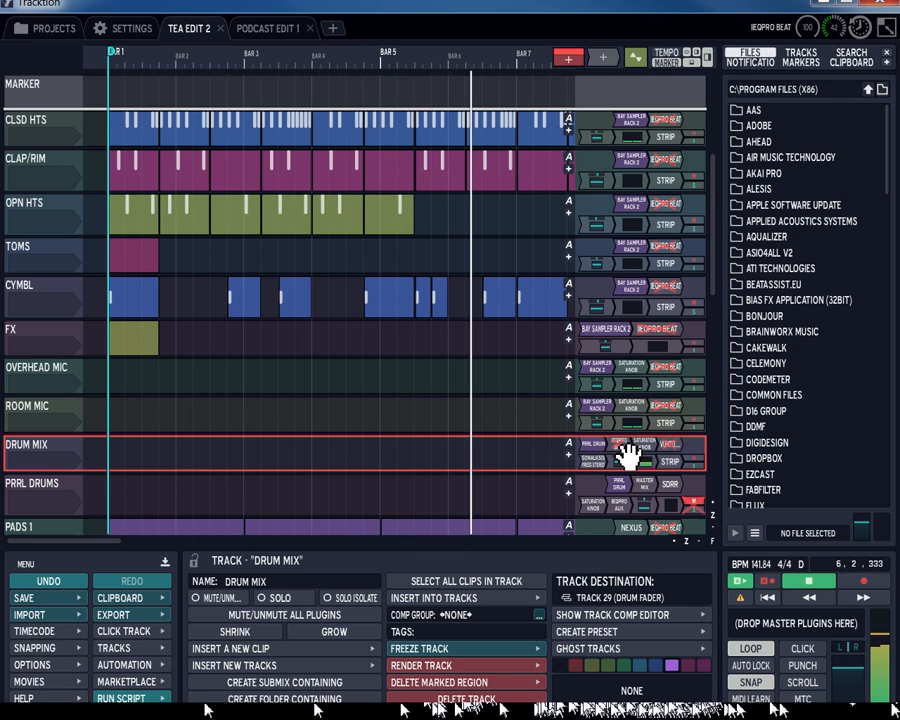
pyautogui.click(623, 445)
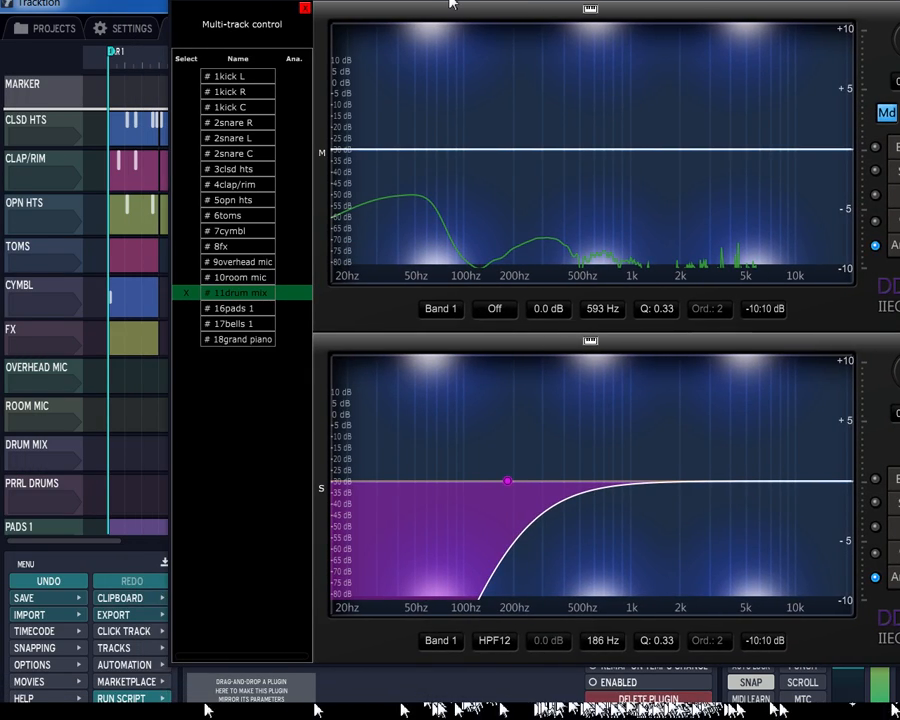
pyautogui.moveTo(450, 4); pyautogui.dragTo(333, 12)
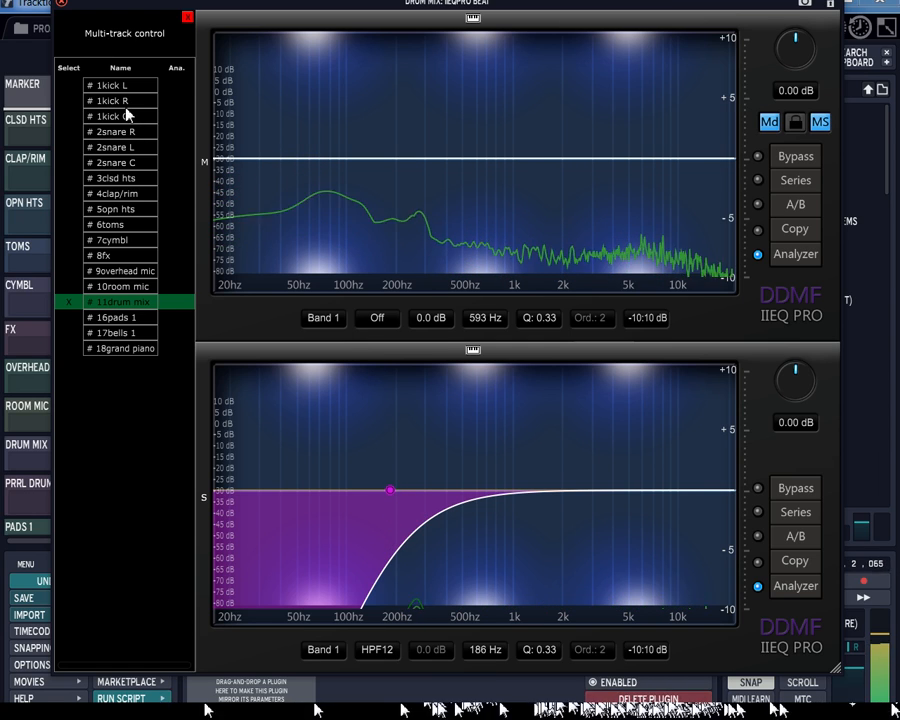
pyautogui.click(62, 3)
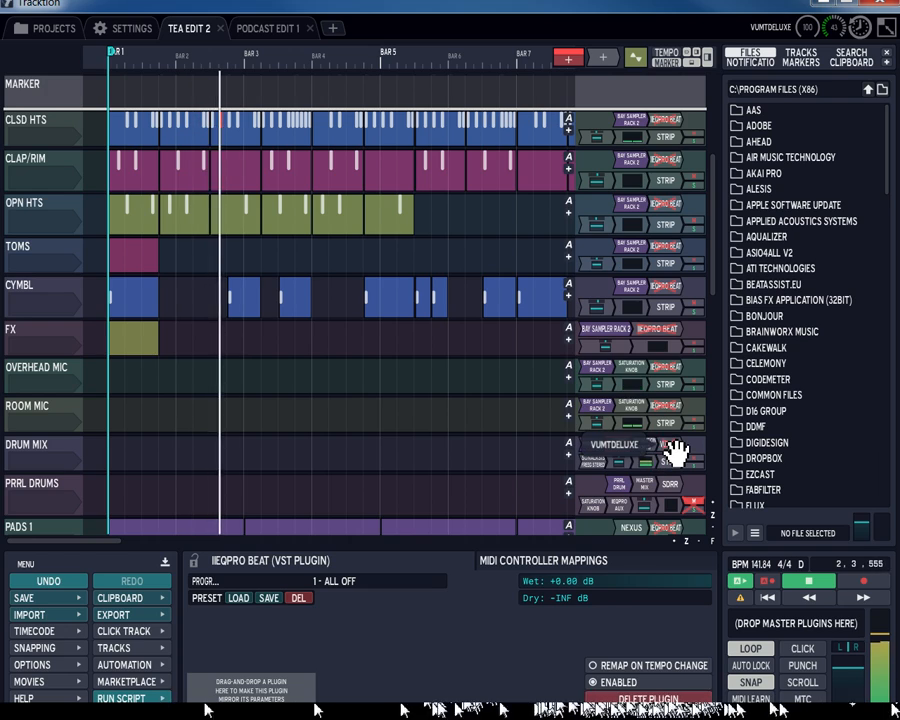
# - Examine the Drum Mix track's Sonalksis FreeG Stereo levels along with its level meter and volume and pan settings
pyautogui.doubleClick(588, 461)
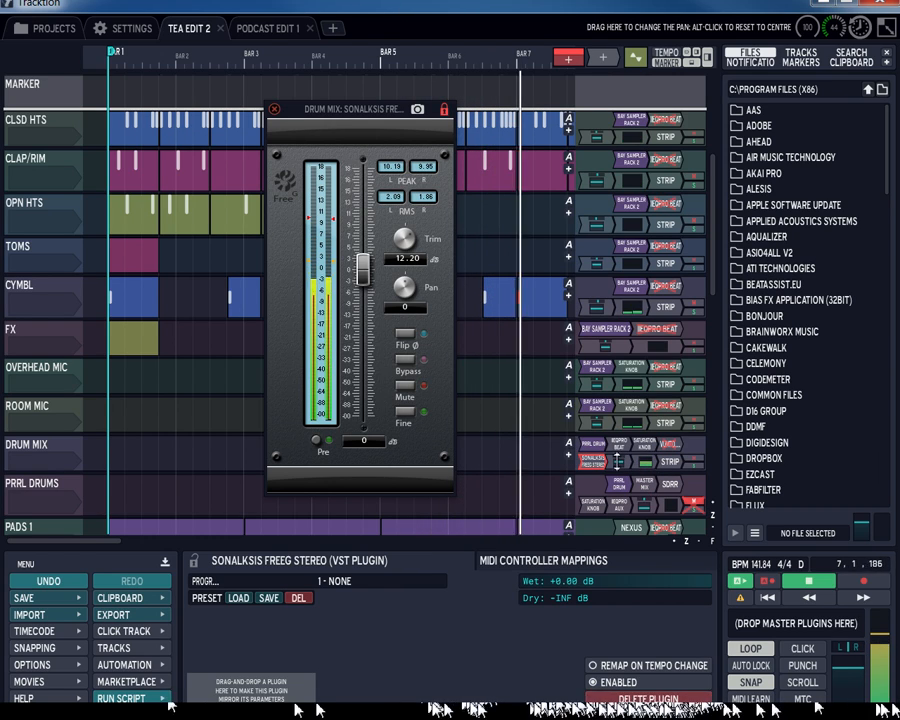
pyautogui.click(642, 462)
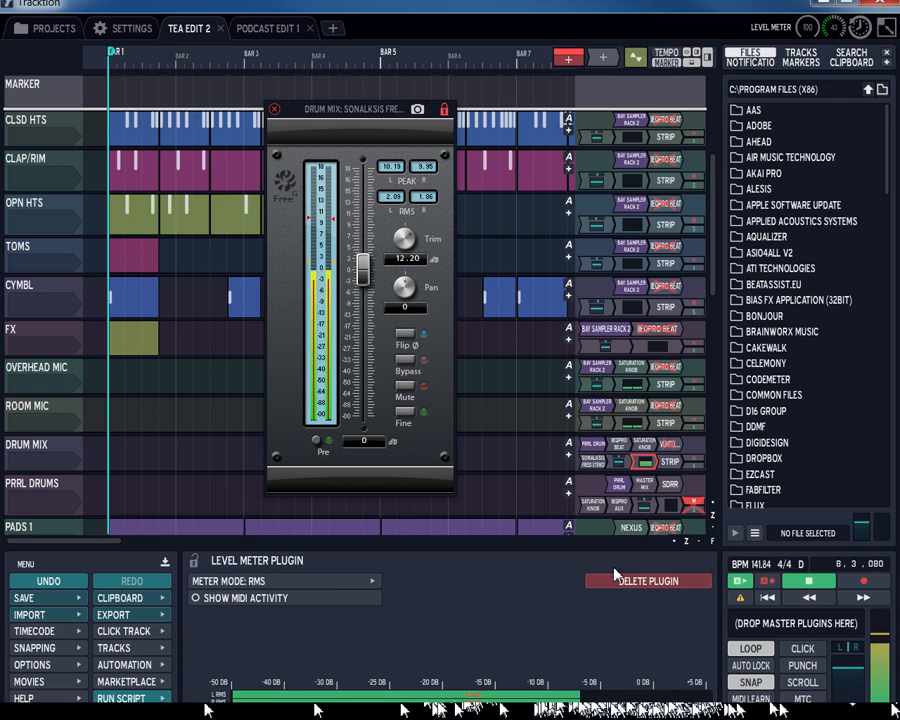
pyautogui.click(622, 462)
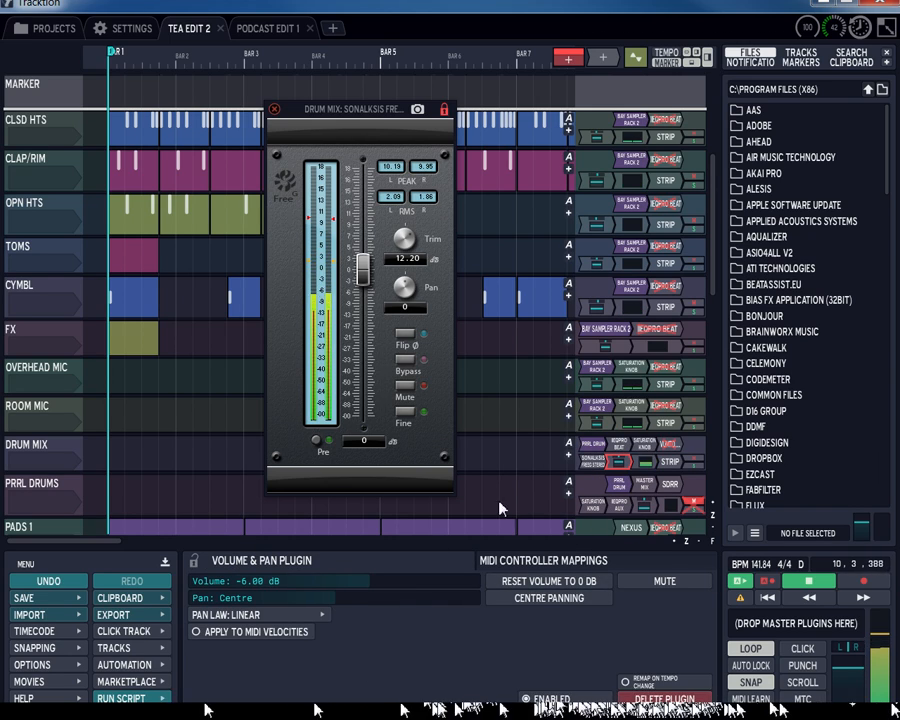
pyautogui.click(643, 463)
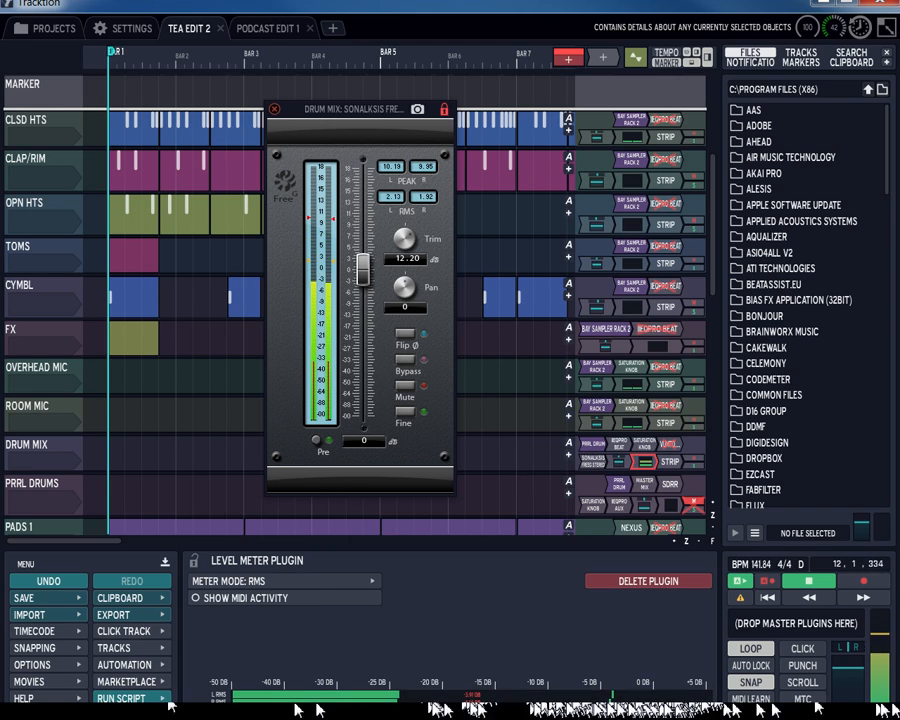
# - Open the Drum Mix's VUMTDeluxe meter, move its window clear of the tracks and close the Sonalksis FreeG window
pyautogui.doubleClick(666, 445)
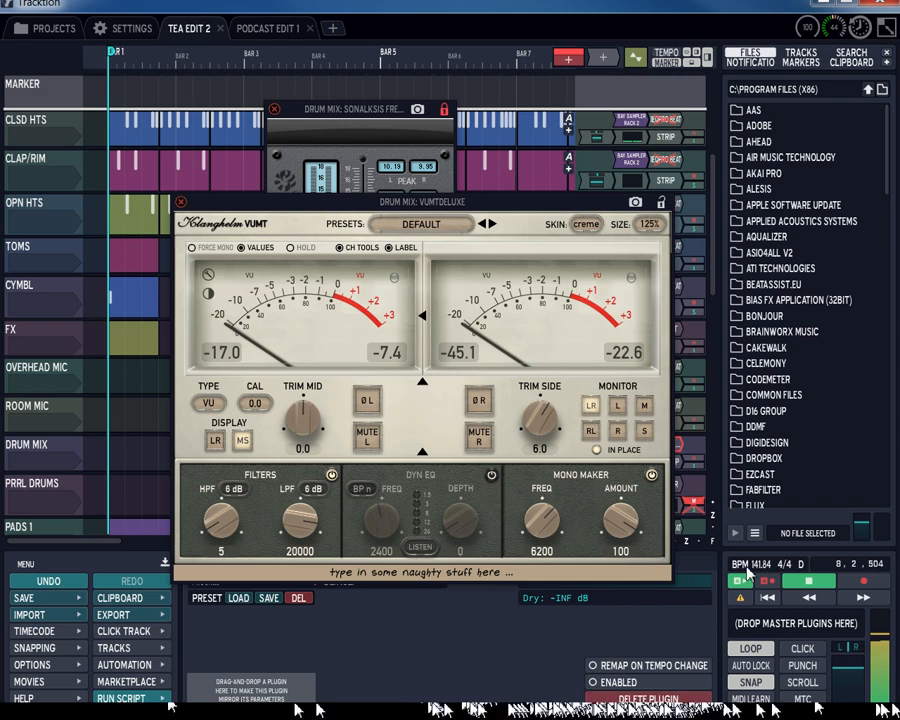
pyautogui.moveTo(522, 218); pyautogui.dragTo(441, 641)
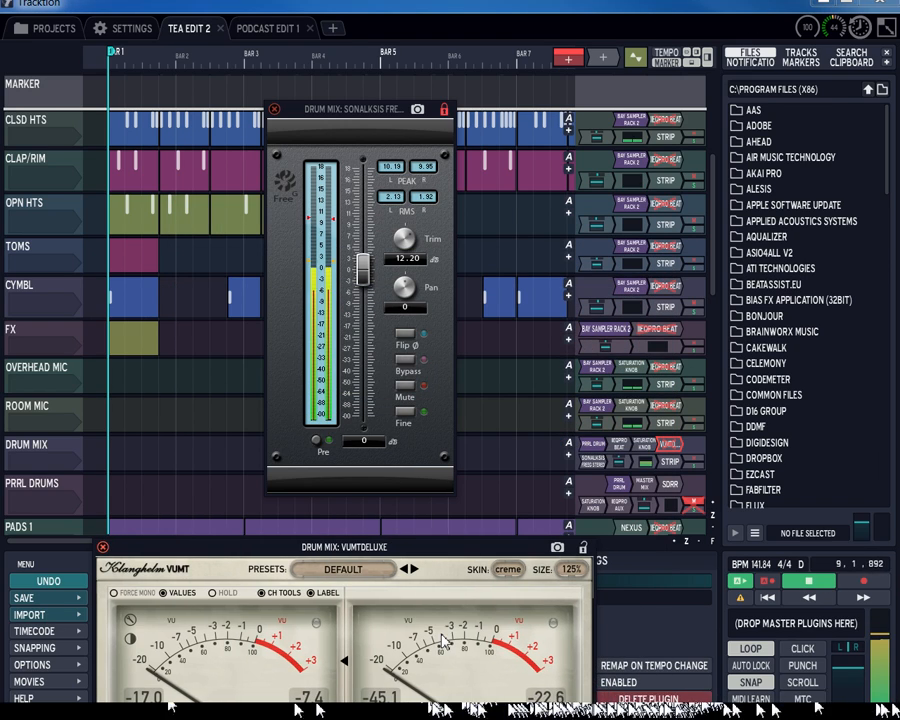
pyautogui.click(274, 110)
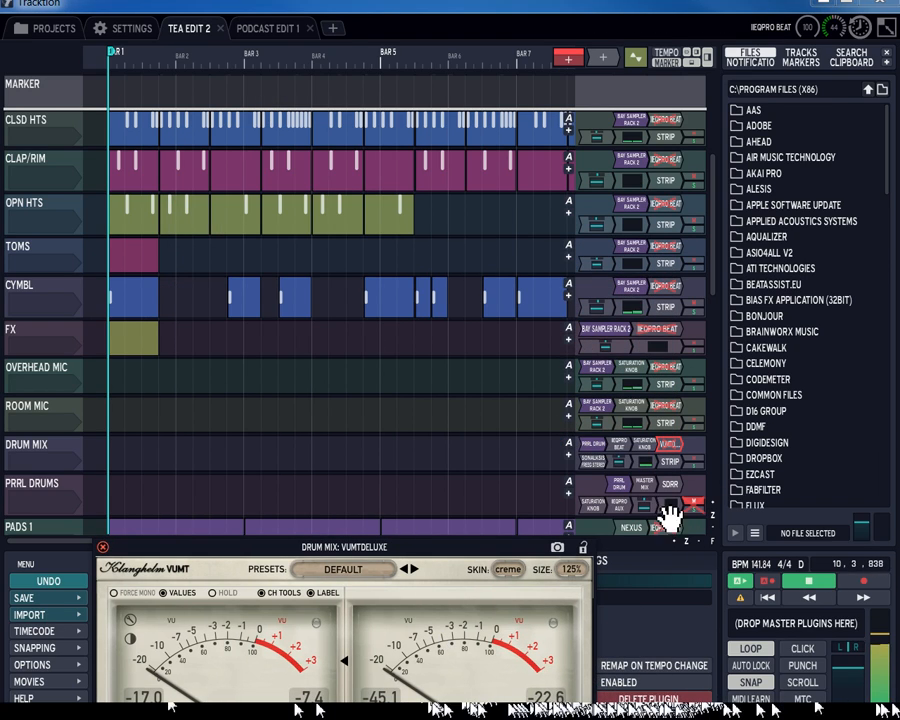
# - Open the T-Racks CS Metering window on the Master Fader track and place it over the lower tracks to watch levels alongside the drum tracks
pyautogui.scroll(-10, 669, 515)
pyautogui.scroll(-5, 688, 493)
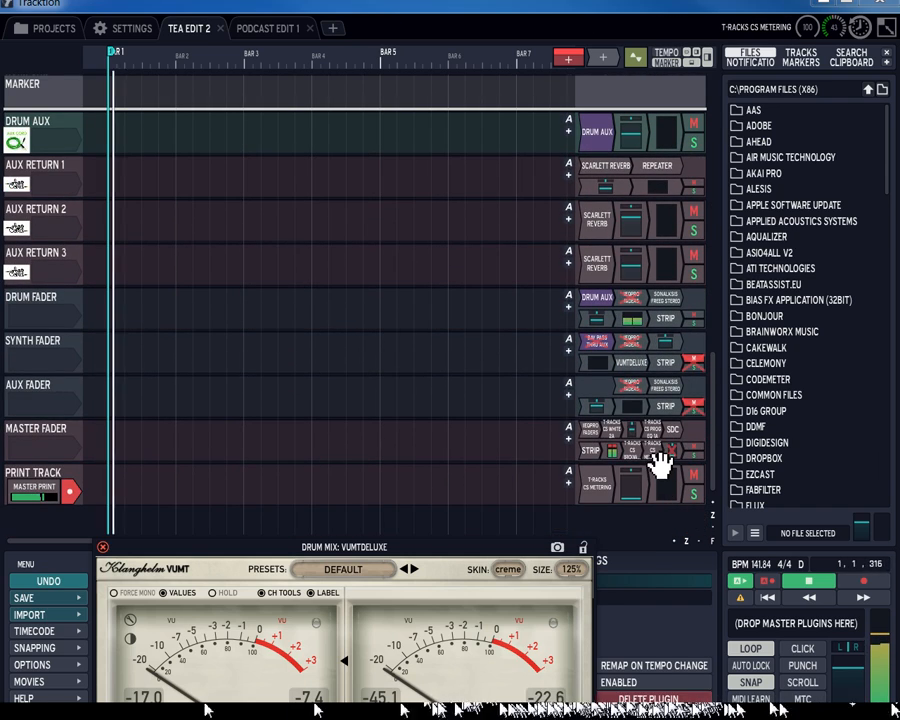
pyautogui.doubleClick(657, 455)
pyautogui.moveTo(592, 223); pyautogui.dragTo(505, 20)
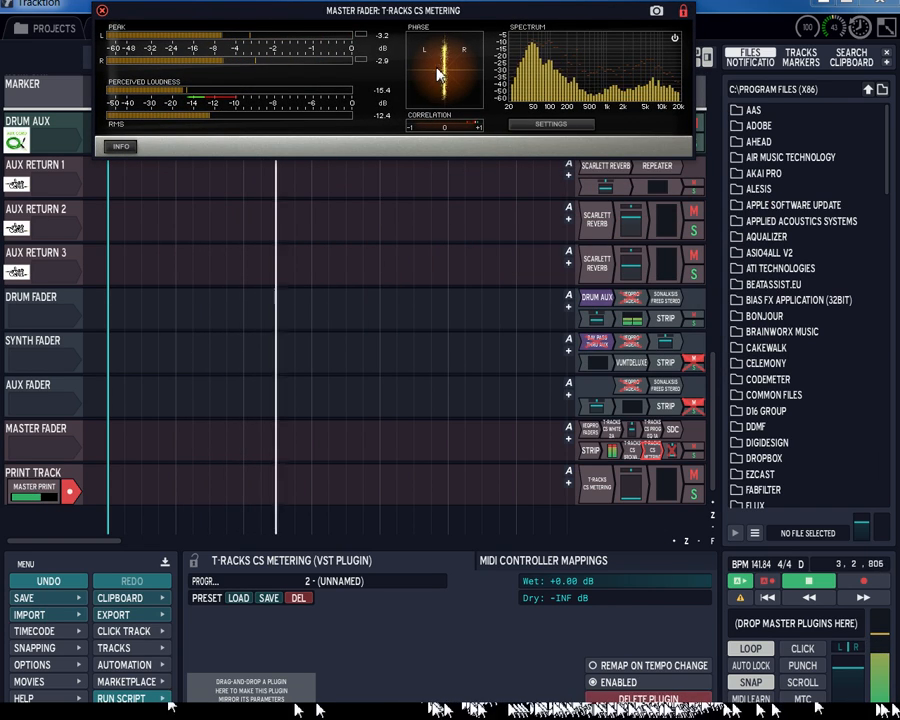
pyautogui.moveTo(456, 14); pyautogui.dragTo(476, 408)
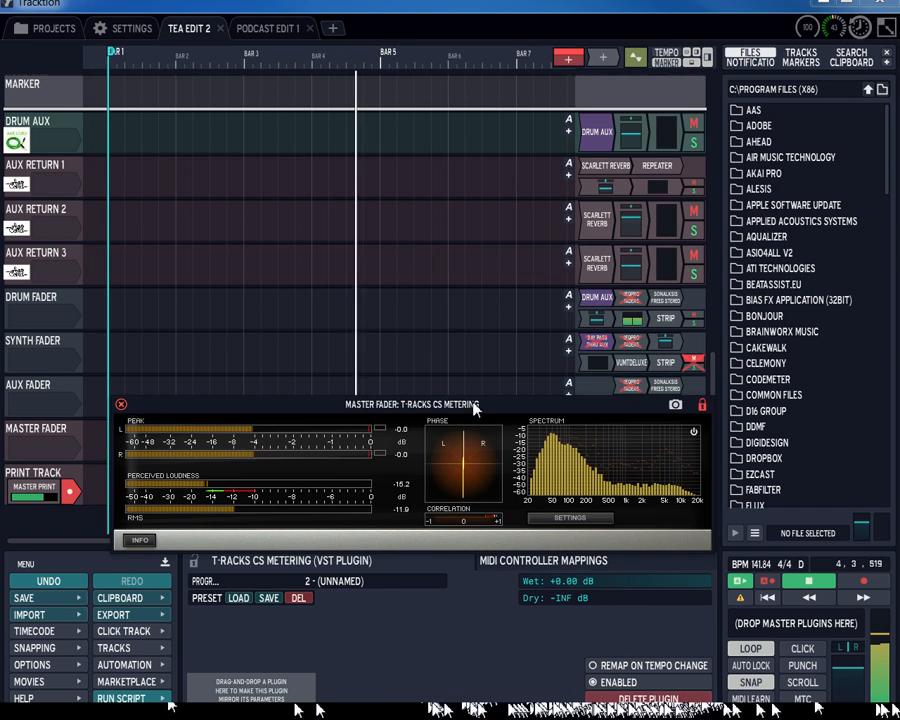
pyautogui.moveTo(713, 357); pyautogui.dragTo(712, 112)
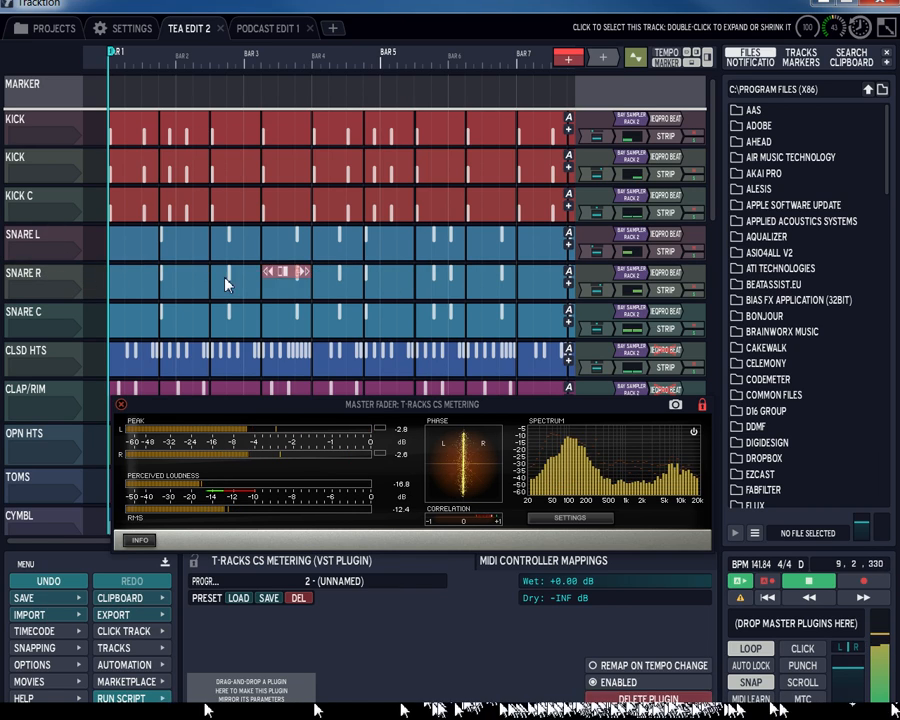
pyautogui.scroll(-3, 55, 332)
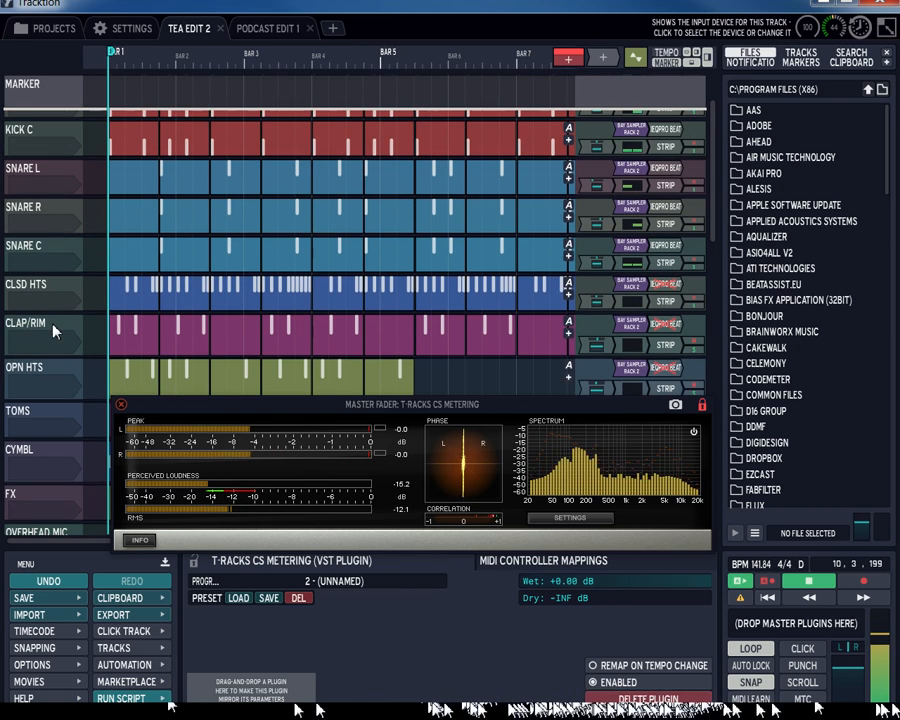
pyautogui.scroll(-1, 47, 340)
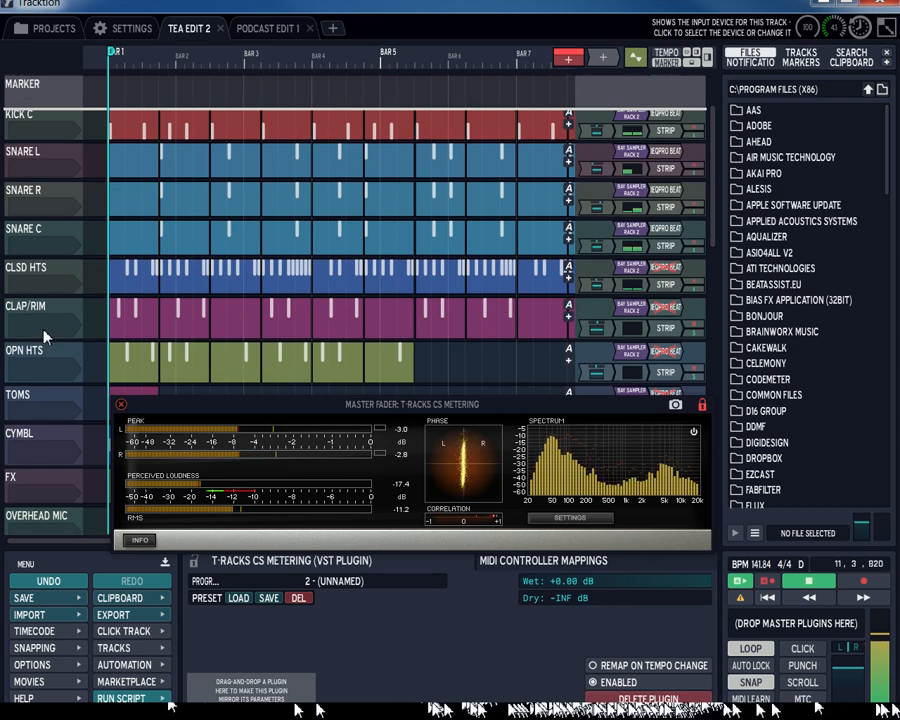
# - Review the remaining drum tracks down to the Master Fader against the T-Racks CS Metering window, and close that window
pyautogui.scroll(-1, 32, 340)
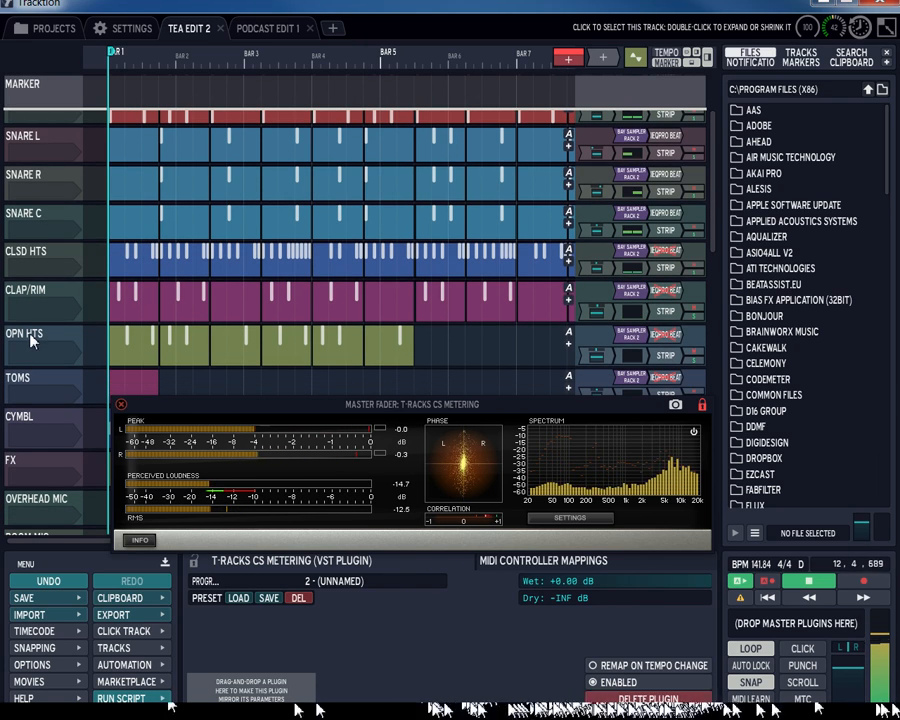
pyautogui.scroll(-2, 45, 400)
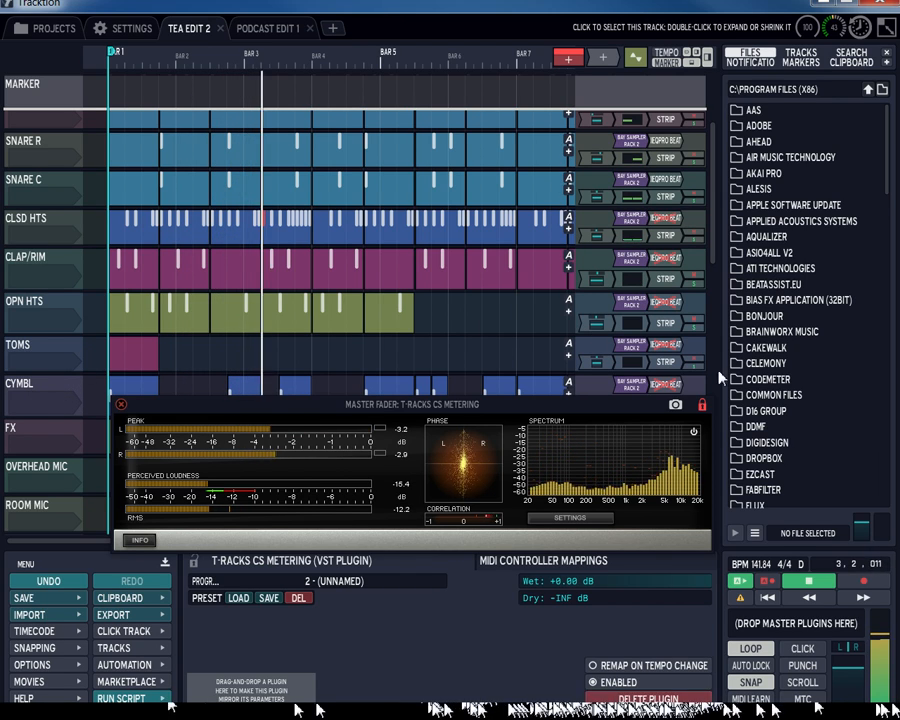
pyautogui.moveTo(713, 255); pyautogui.dragTo(717, 484)
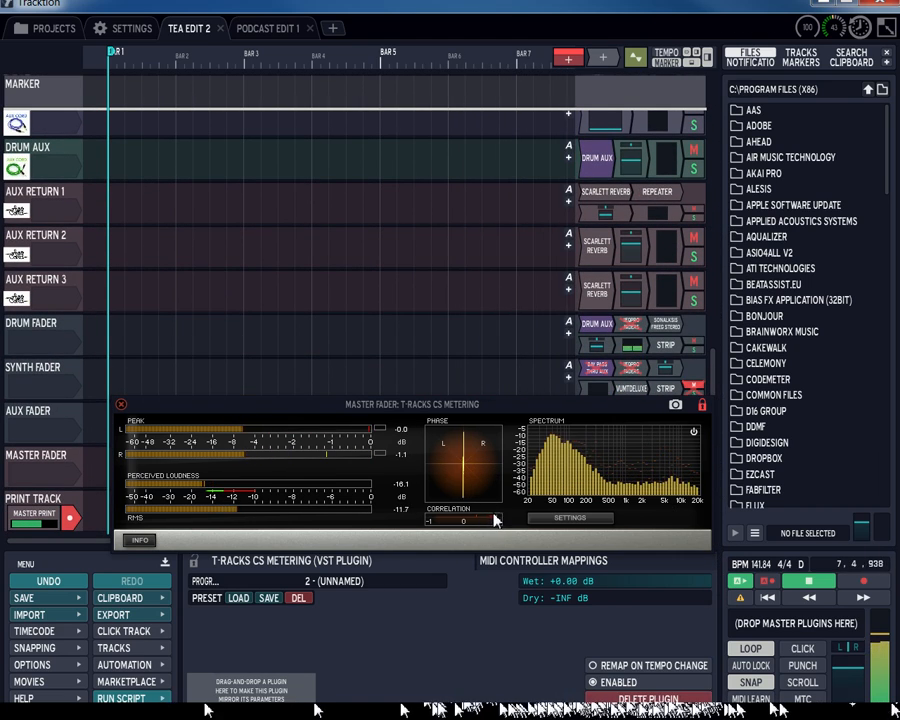
pyautogui.click(121, 404)
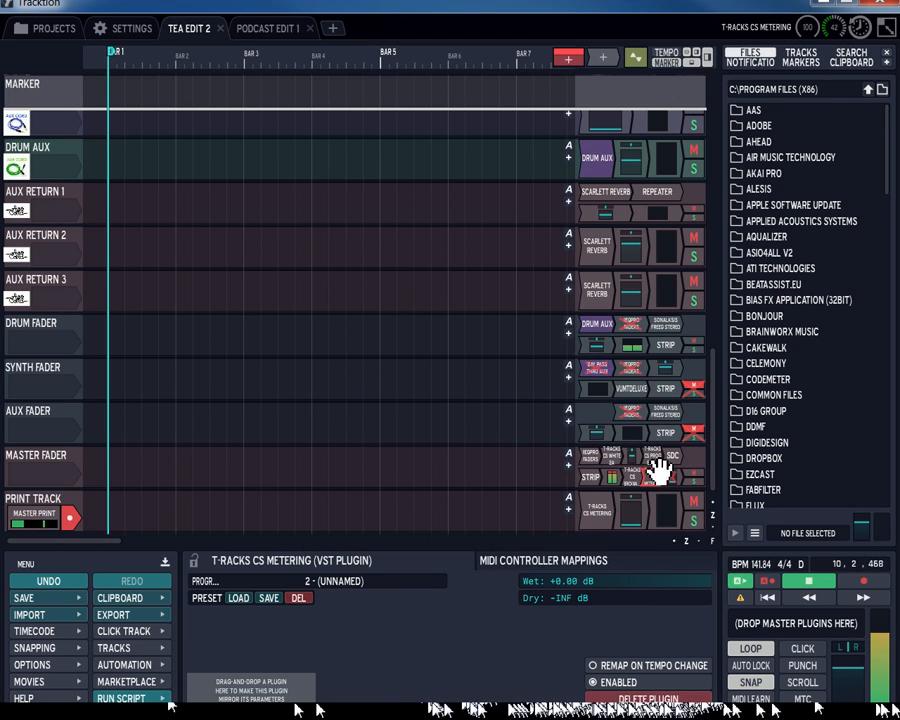
# - Open the Drum Mix track's VUMTDeluxe, place it in full view to watch the mid and side levels, and close it
pyautogui.scroll(6, 660, 372)
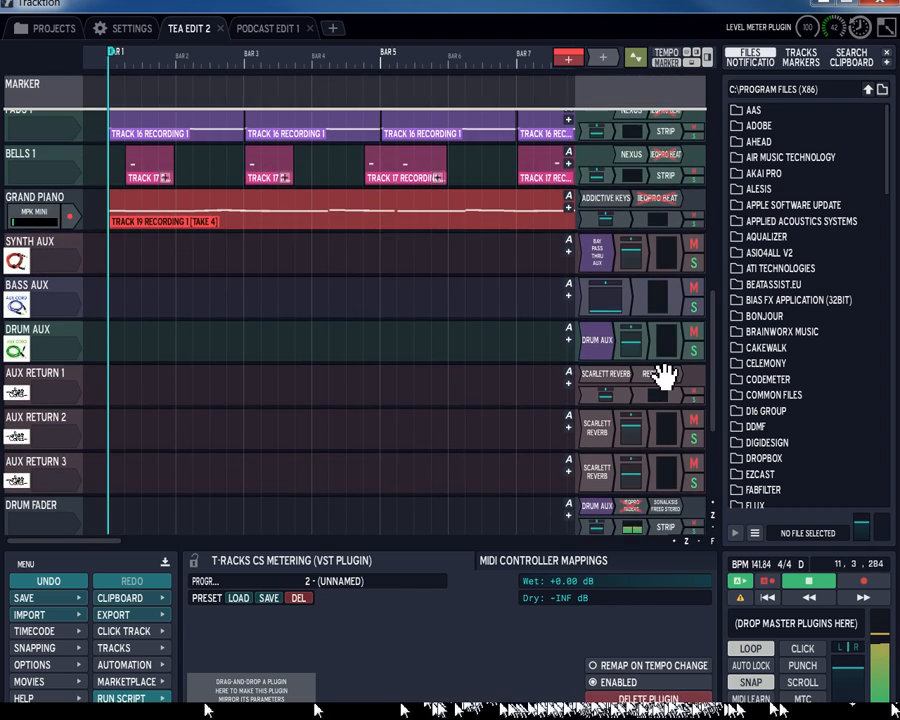
pyautogui.scroll(6, 660, 370)
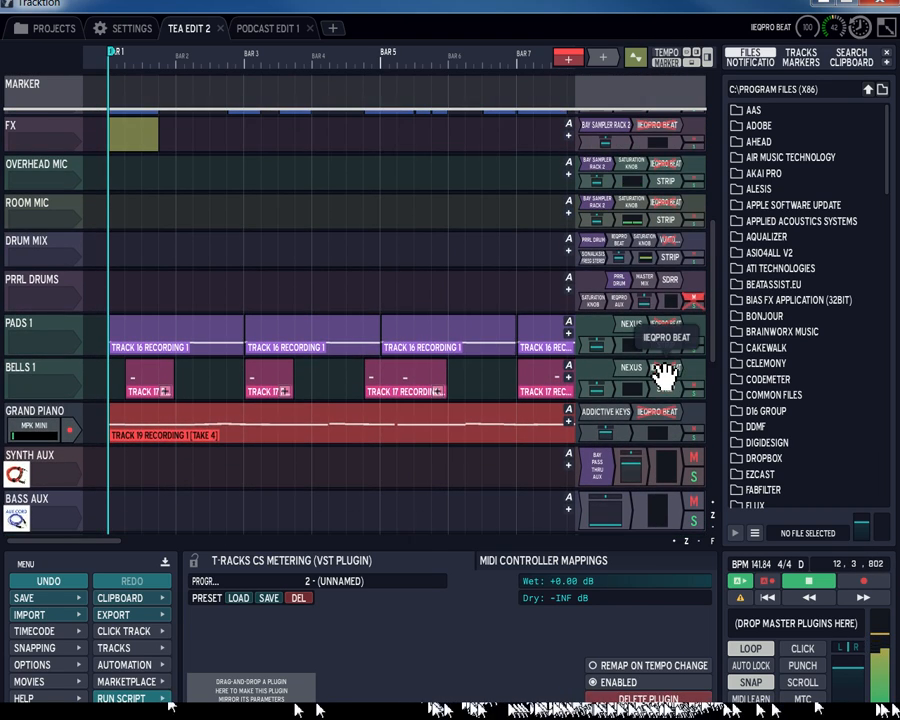
pyautogui.doubleClick(667, 290)
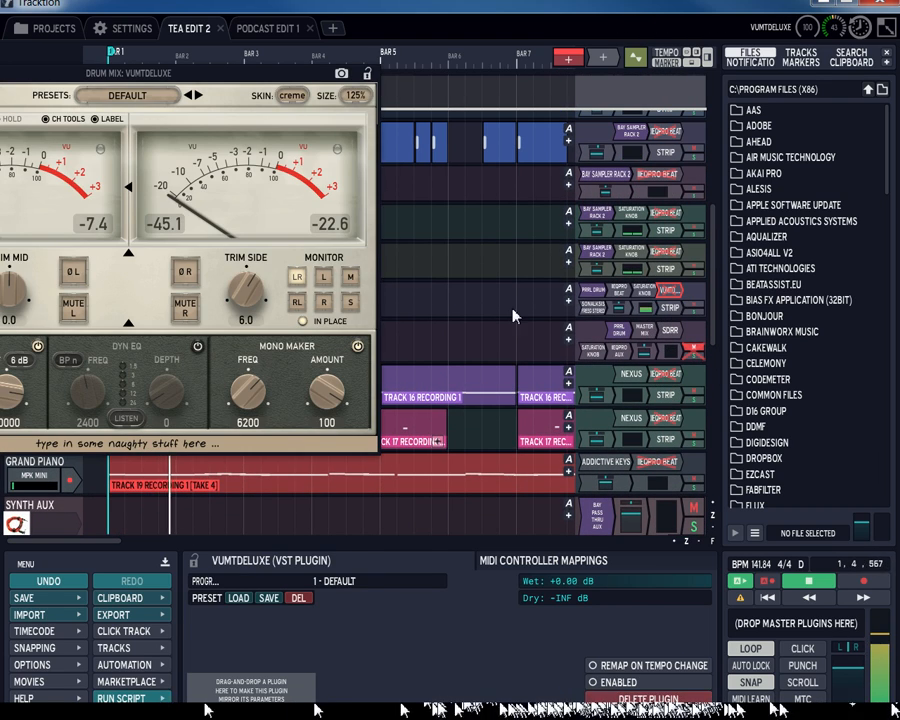
pyautogui.moveTo(234, 80); pyautogui.dragTo(474, 97)
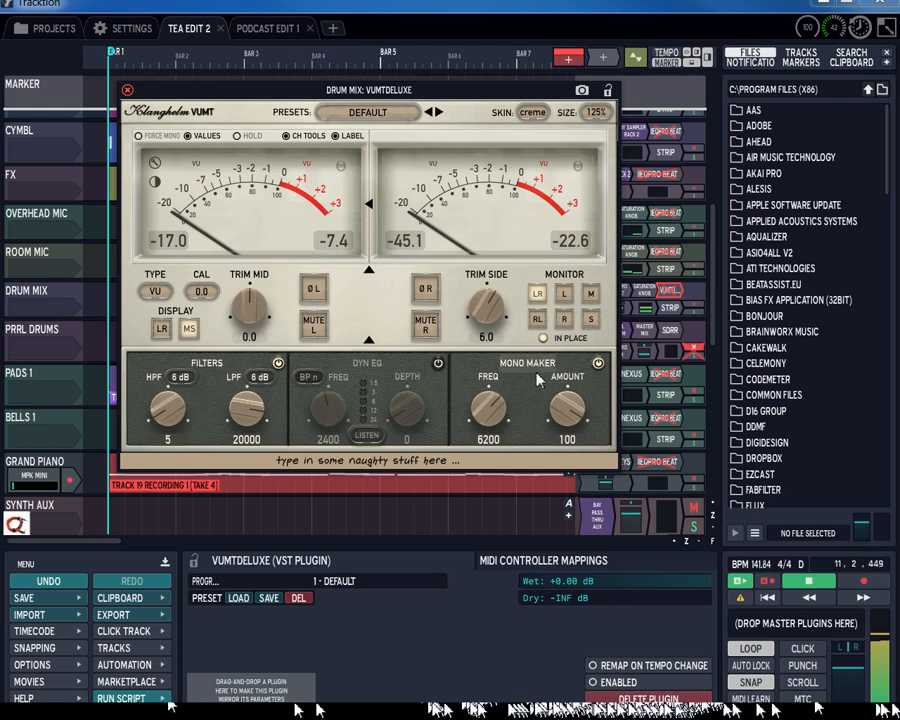
pyautogui.click(127, 91)
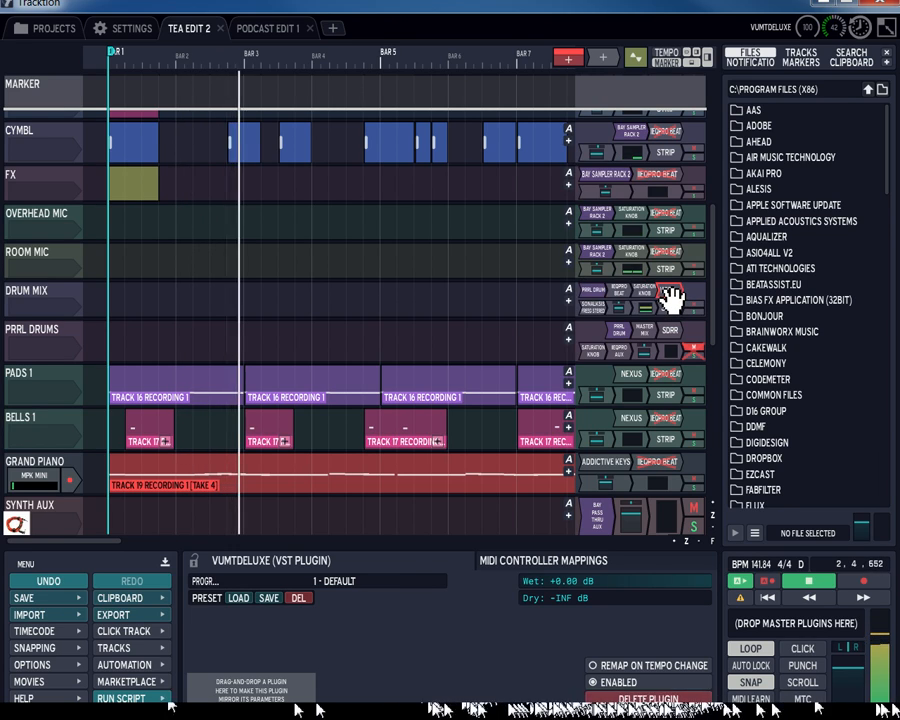
pyautogui.doubleClick(670, 297)
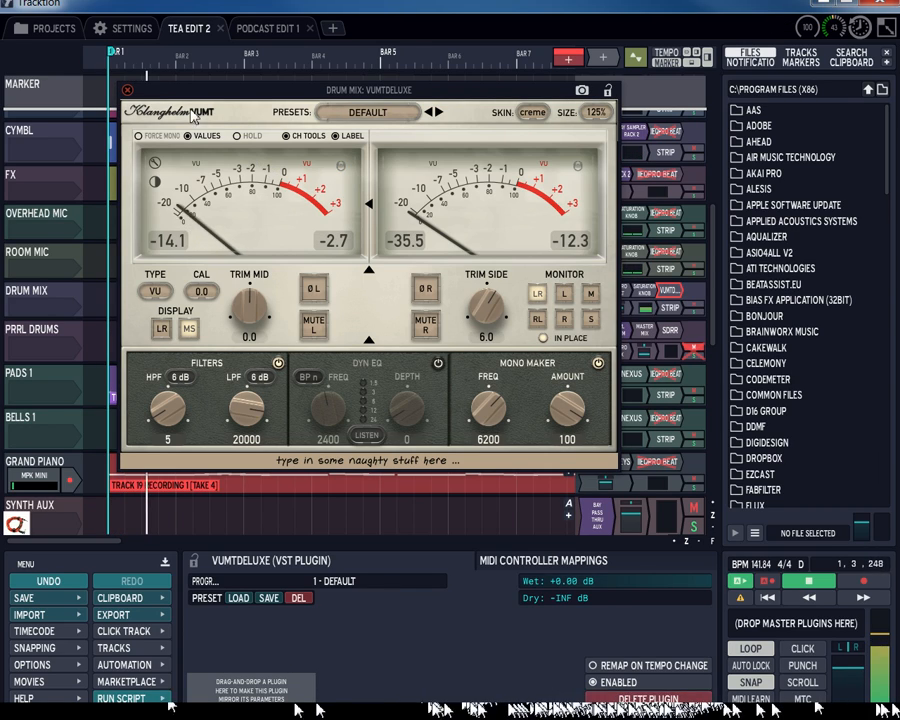
pyautogui.click(128, 90)
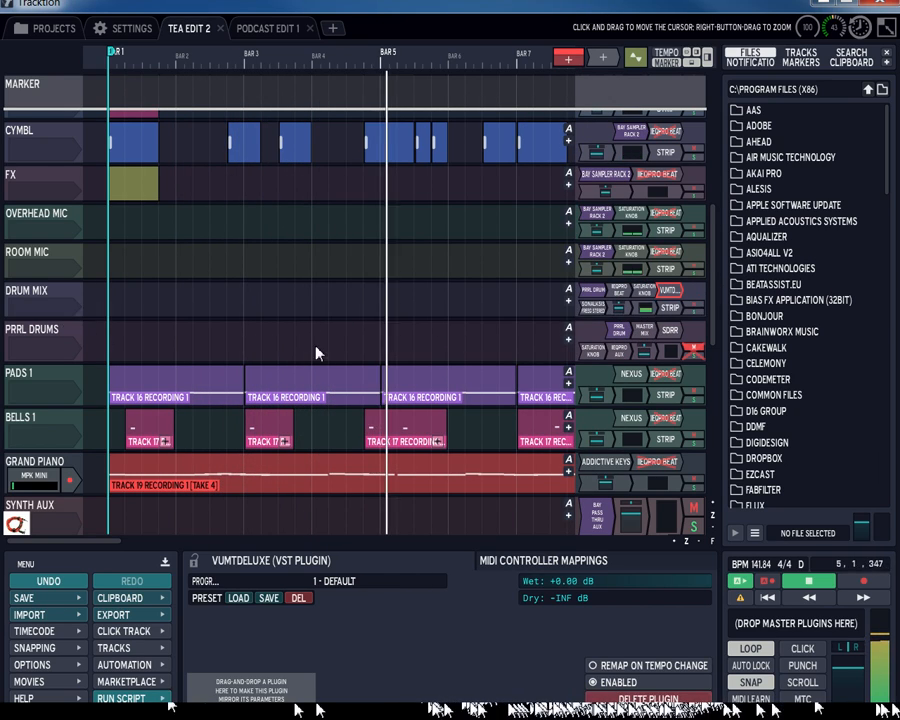
# - Unmute the PRRL Drums track and inspect its Master Mix and SDRR plugin presets, closing both windows
pyautogui.doubleClick(646, 336)
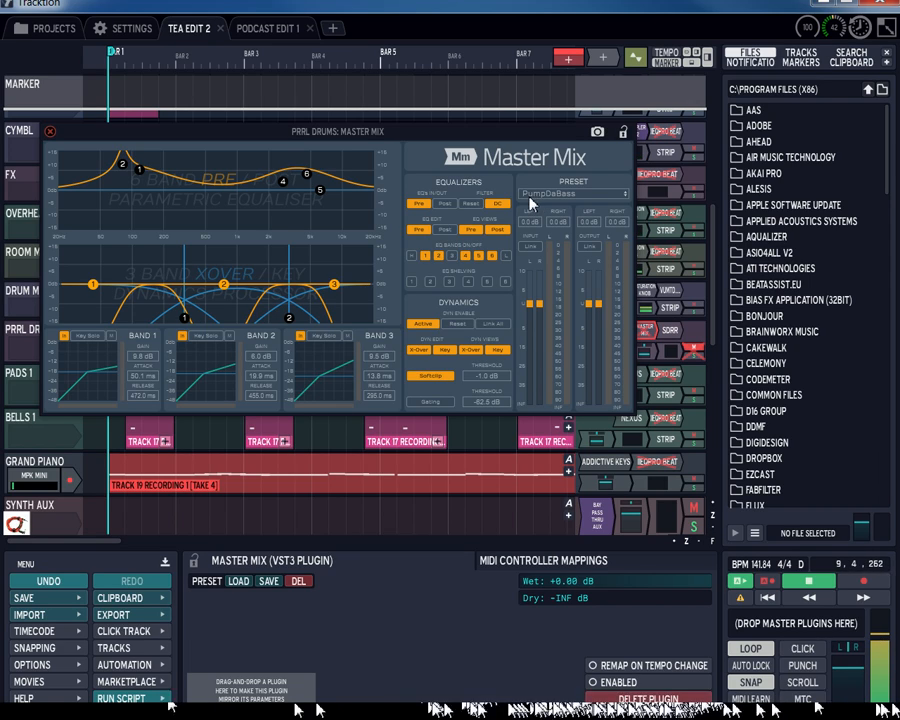
pyautogui.click(49, 132)
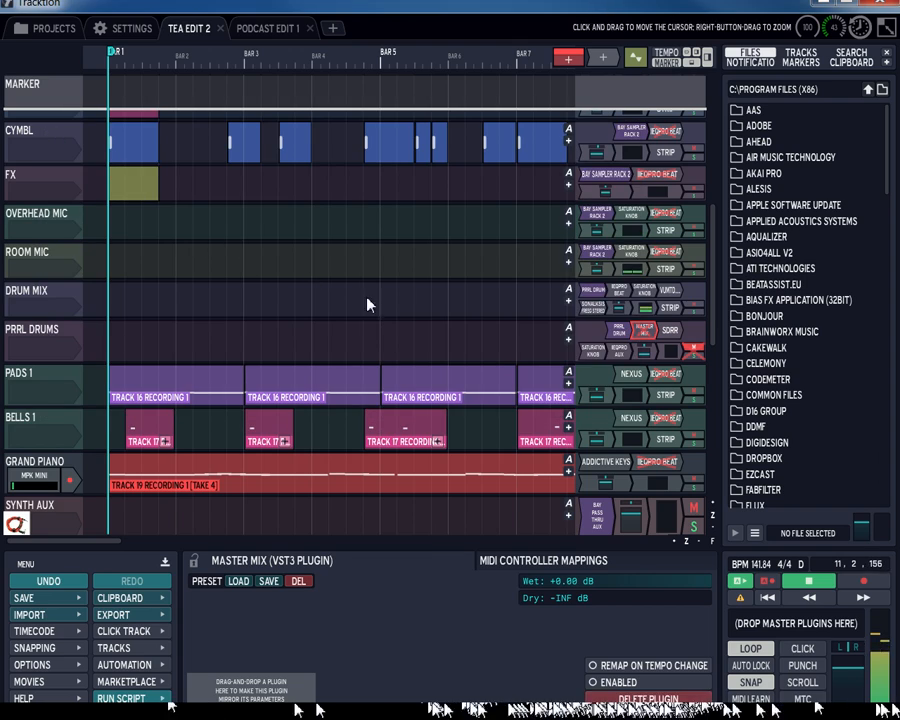
pyautogui.click(673, 343)
pyautogui.doubleClick(672, 338)
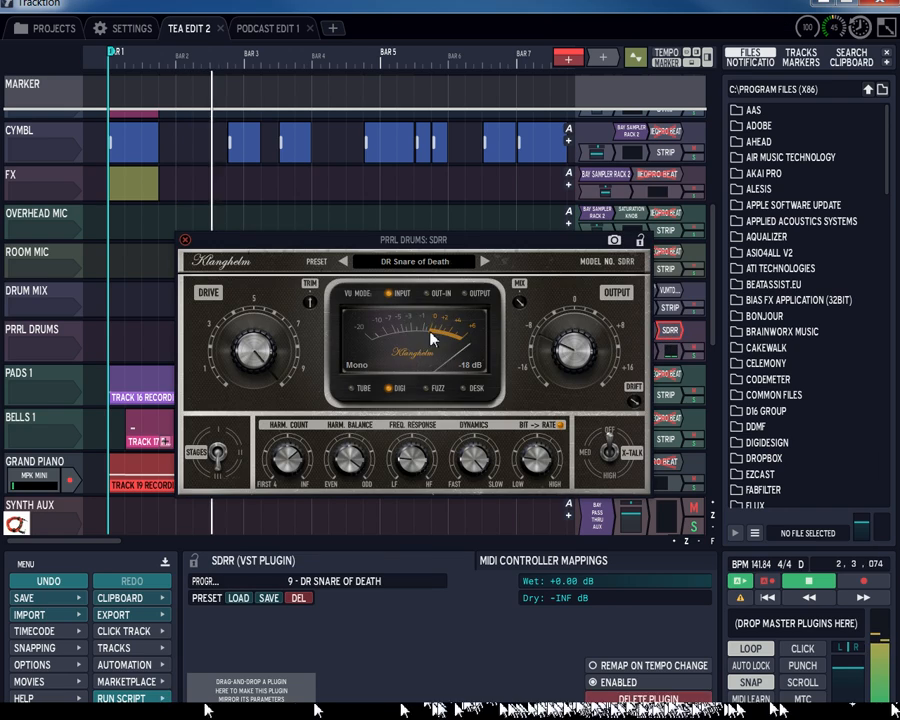
pyautogui.moveTo(378, 243); pyautogui.dragTo(367, 200)
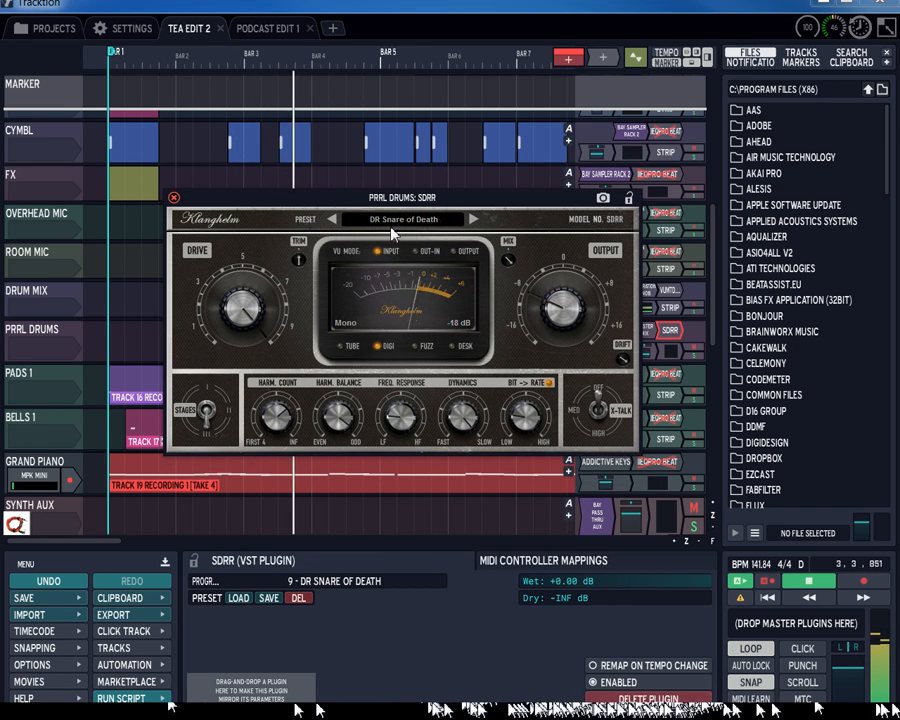
pyautogui.click(173, 198)
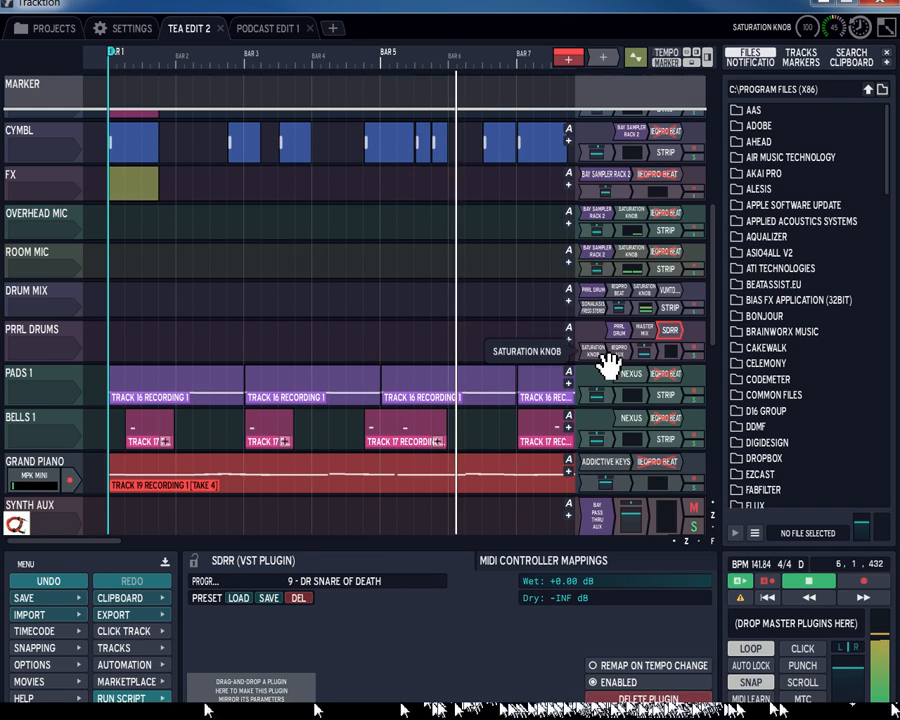
# - View the PRRL Drums track's Saturation Knob and IIEQPro Aux settings and close their windows
pyautogui.doubleClick(600, 353)
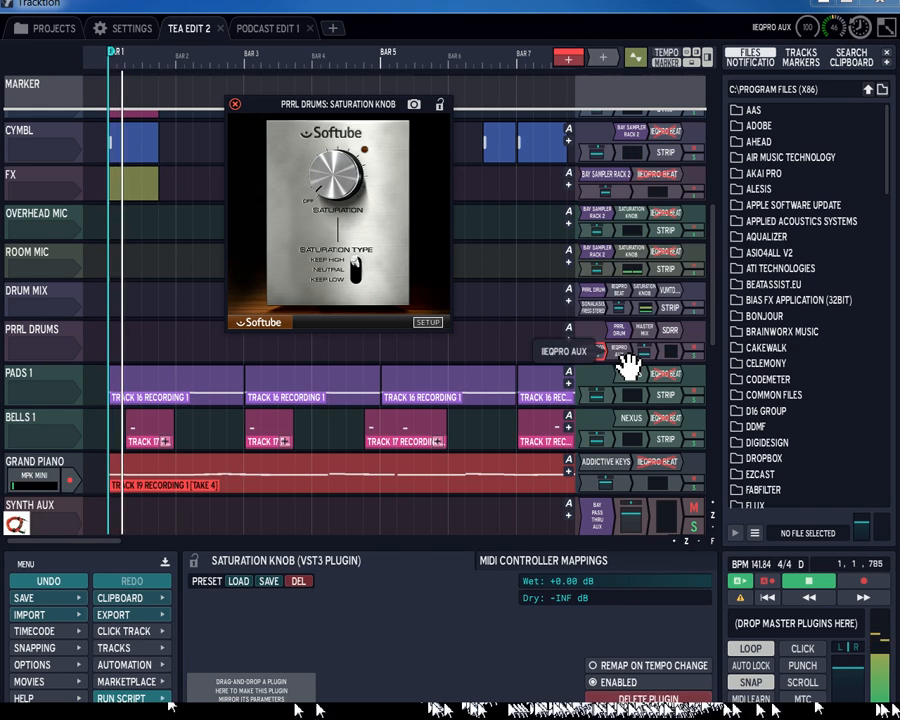
pyautogui.press('Right')
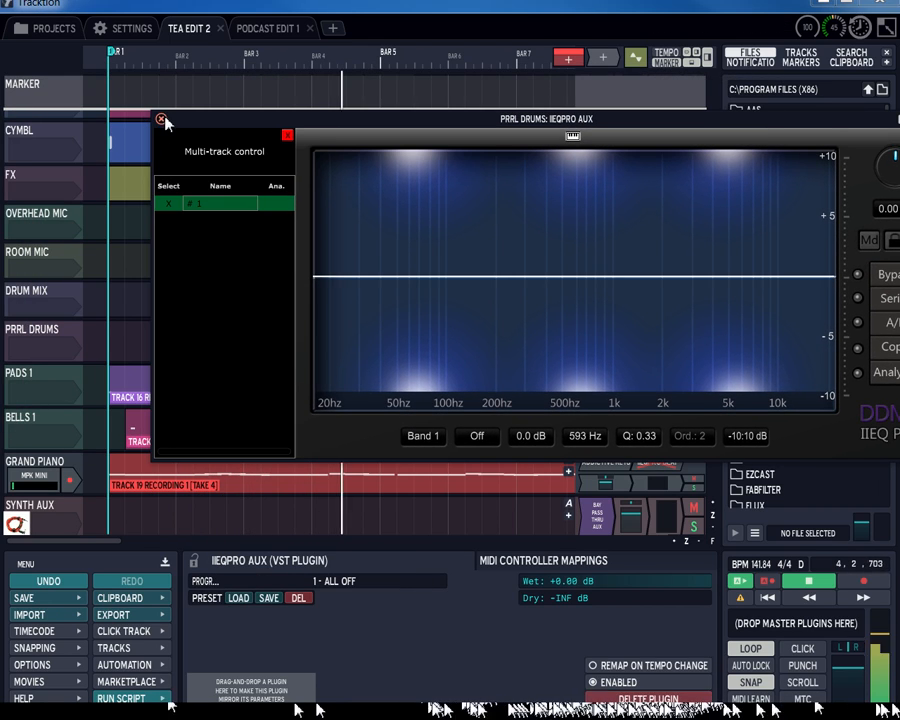
pyautogui.click(161, 119)
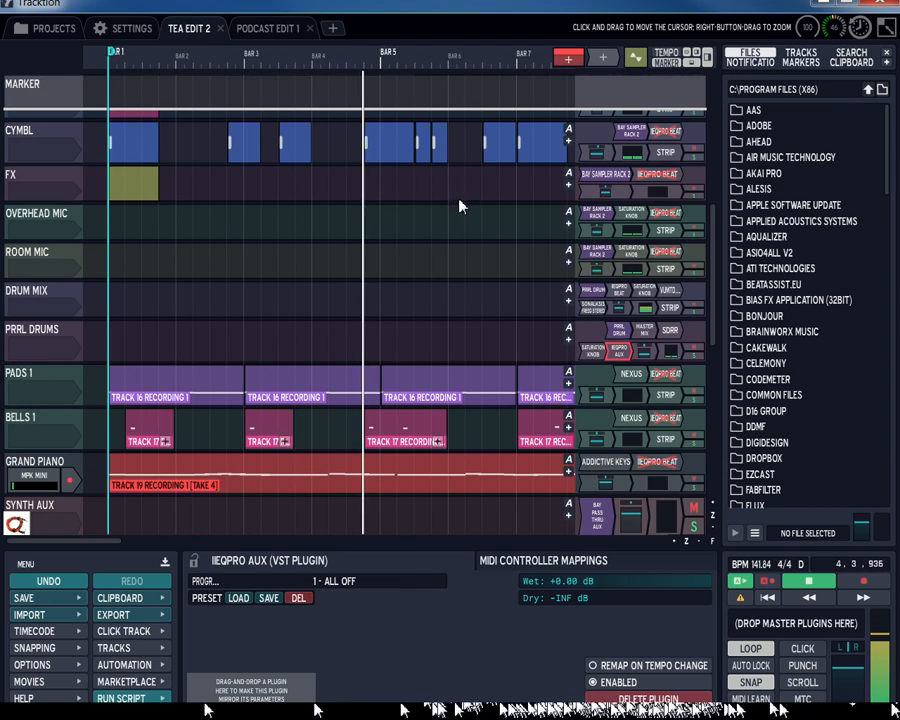
# - Audition the PRRL Drums track with its volume raised to +0.66 dB, and bring it back down to -20.01 dB
pyautogui.click(664, 346)
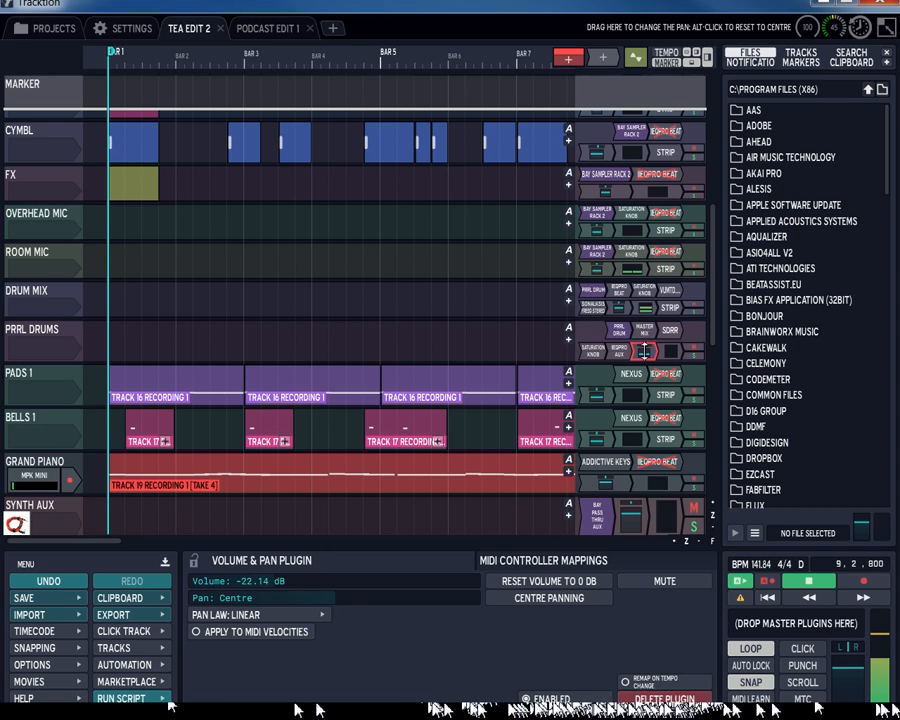
pyautogui.click(645, 351)
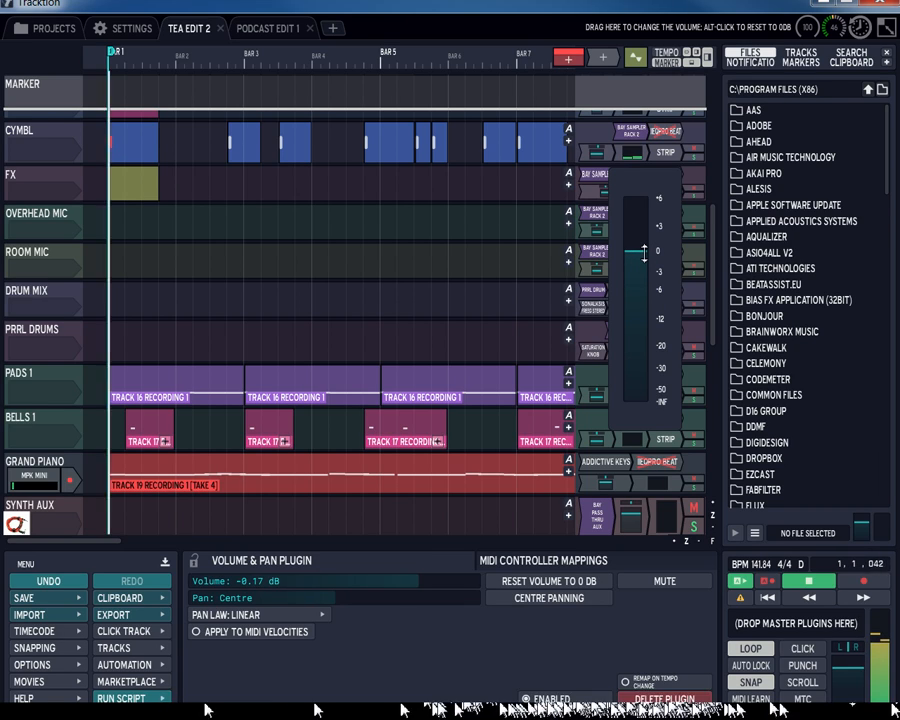
pyautogui.moveTo(644, 253)
pyautogui.mouseDown()
pyautogui.moveTo(655, 213)
pyautogui.moveTo(660, 248)
pyautogui.mouseUp()
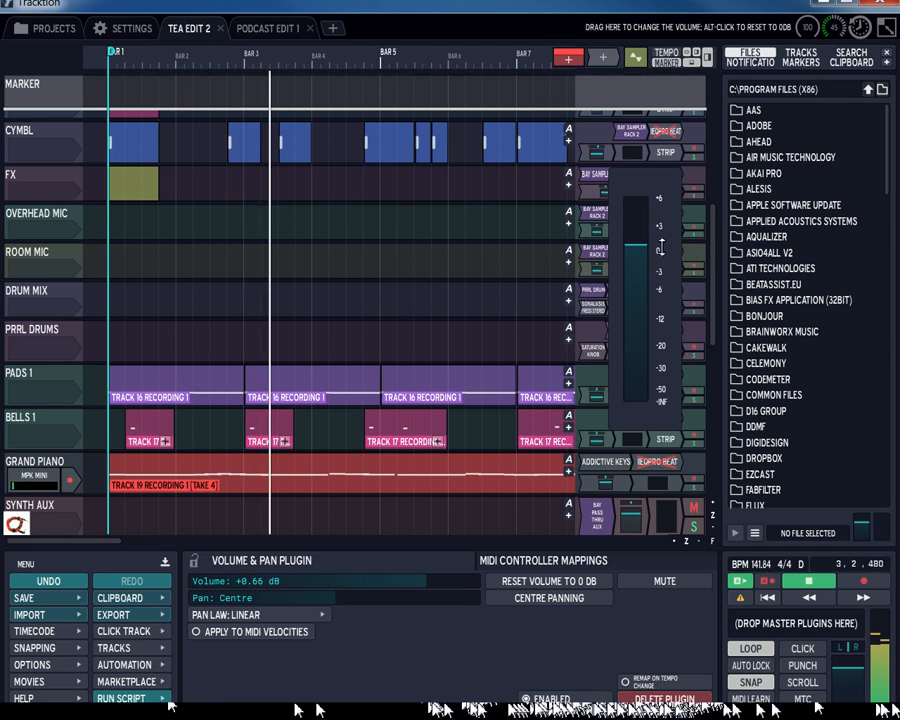
pyautogui.moveTo(660, 248); pyautogui.dragTo(670, 347)
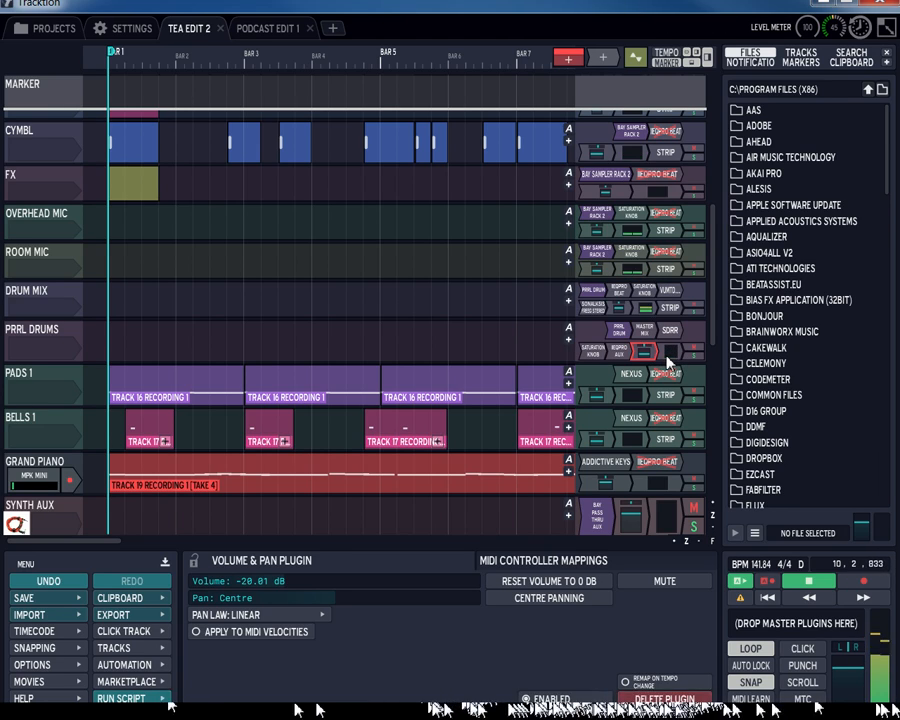
# - Check the PRRL Drums track's level meter and set its volume to -19.02 dB
pyautogui.click(668, 353)
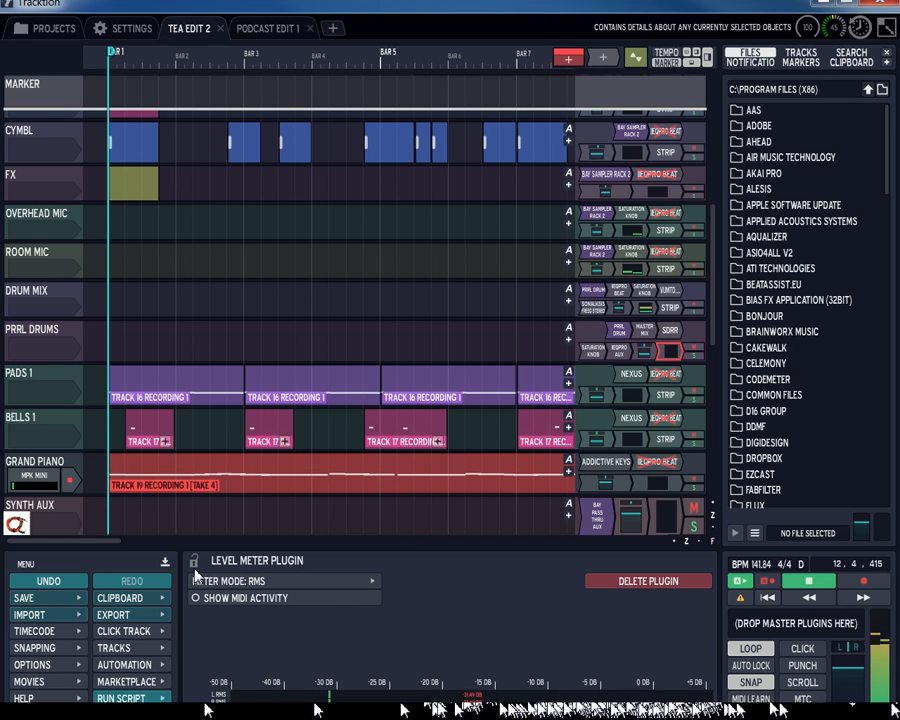
pyautogui.click(645, 357)
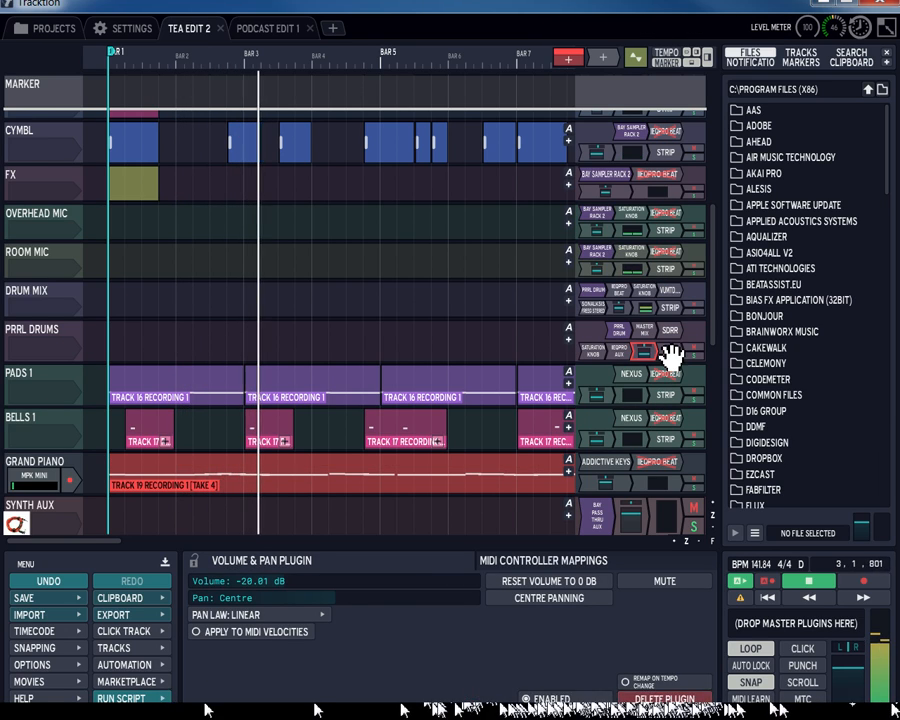
pyautogui.click(668, 350)
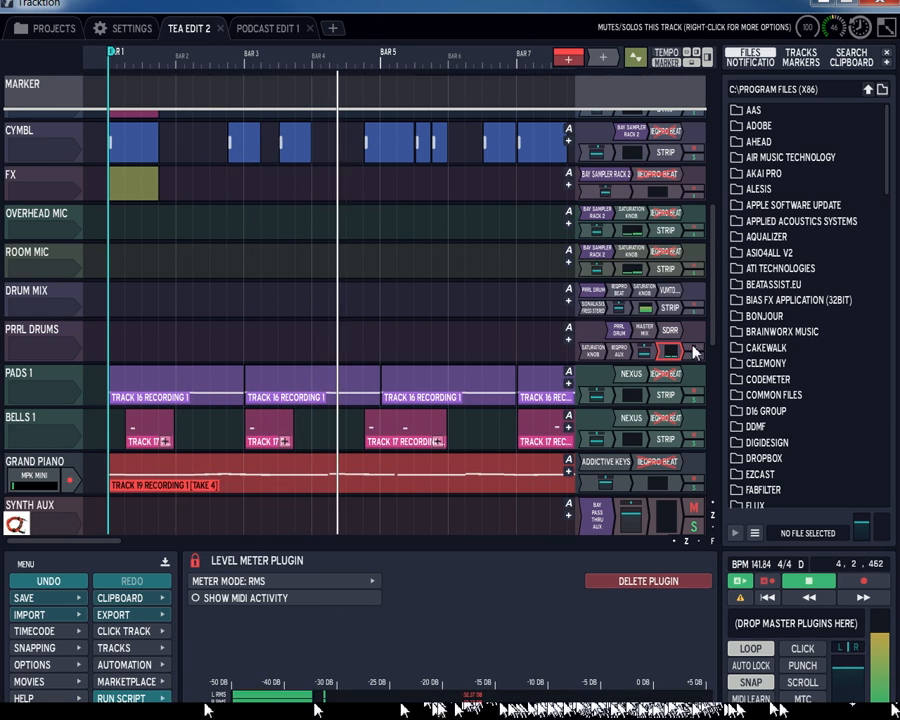
pyautogui.click(645, 352)
pyautogui.moveTo(645, 352); pyautogui.dragTo(646, 351)
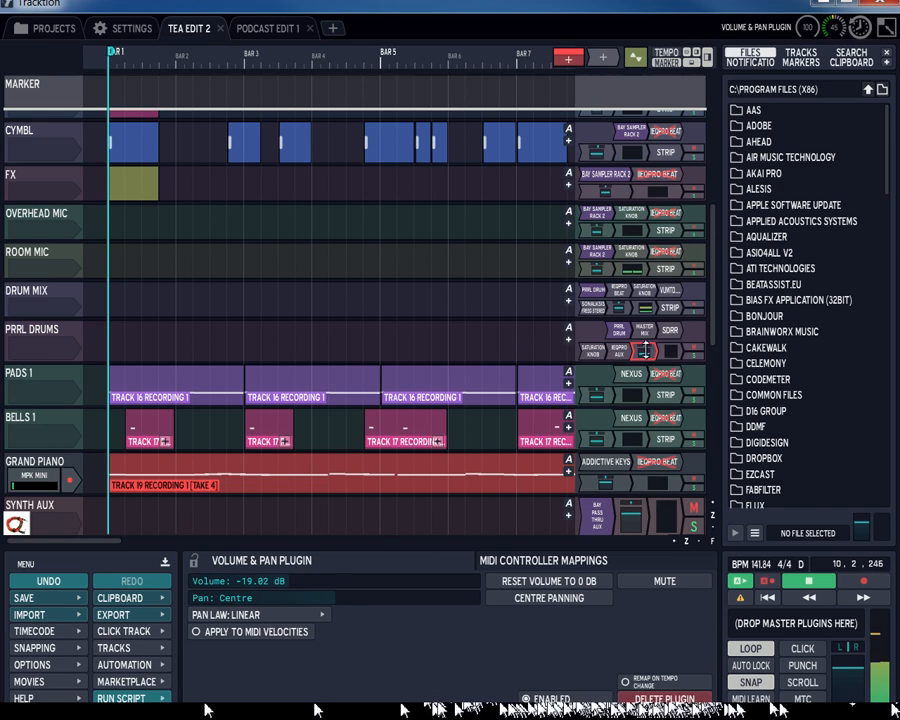
# - Select the Drum Fader track and view its IIEQPro Faders curve and multi-track control list, closing the window
pyautogui.scroll(-1, 546, 388)
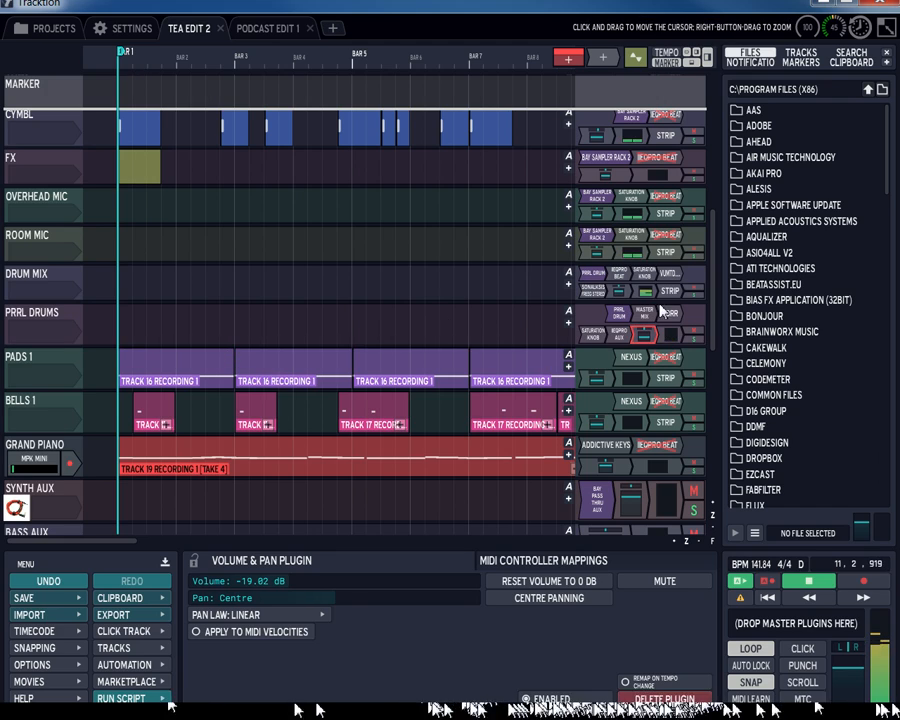
pyautogui.moveTo(713, 301); pyautogui.dragTo(712, 456)
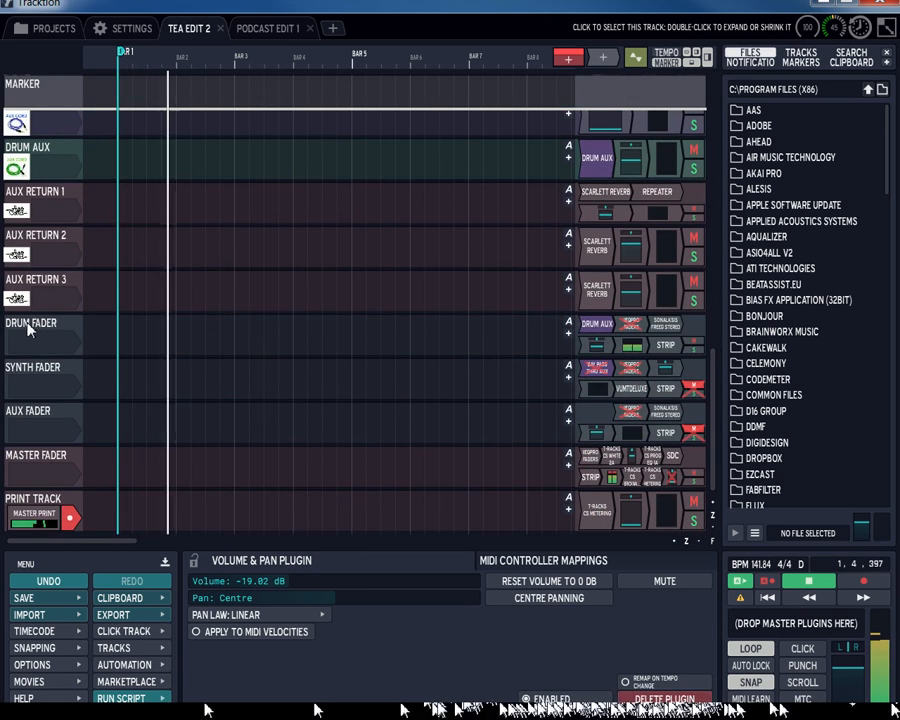
pyautogui.click(30, 330)
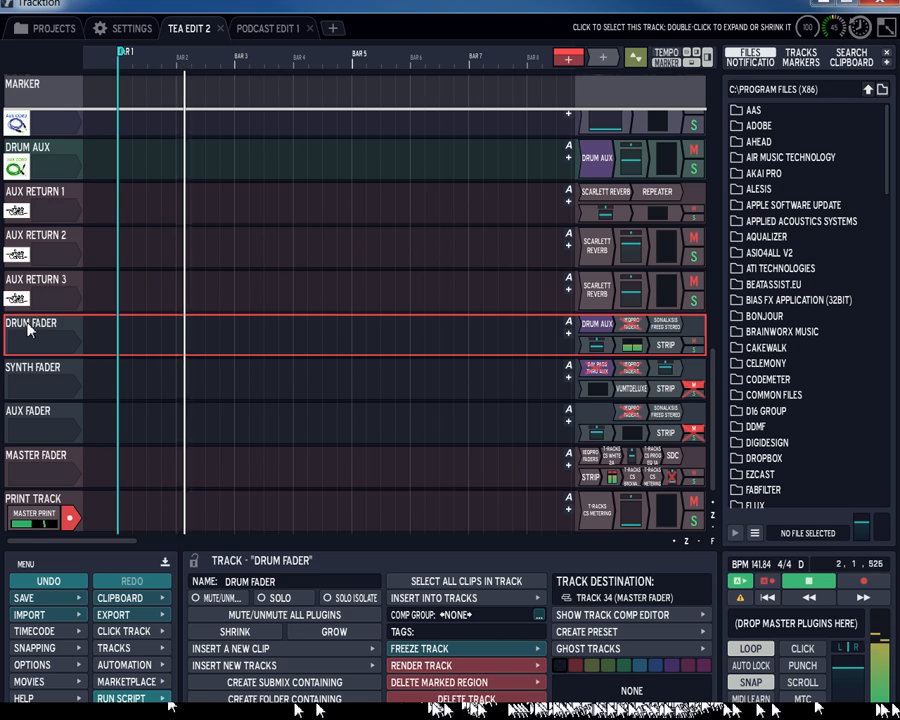
pyautogui.doubleClick(634, 326)
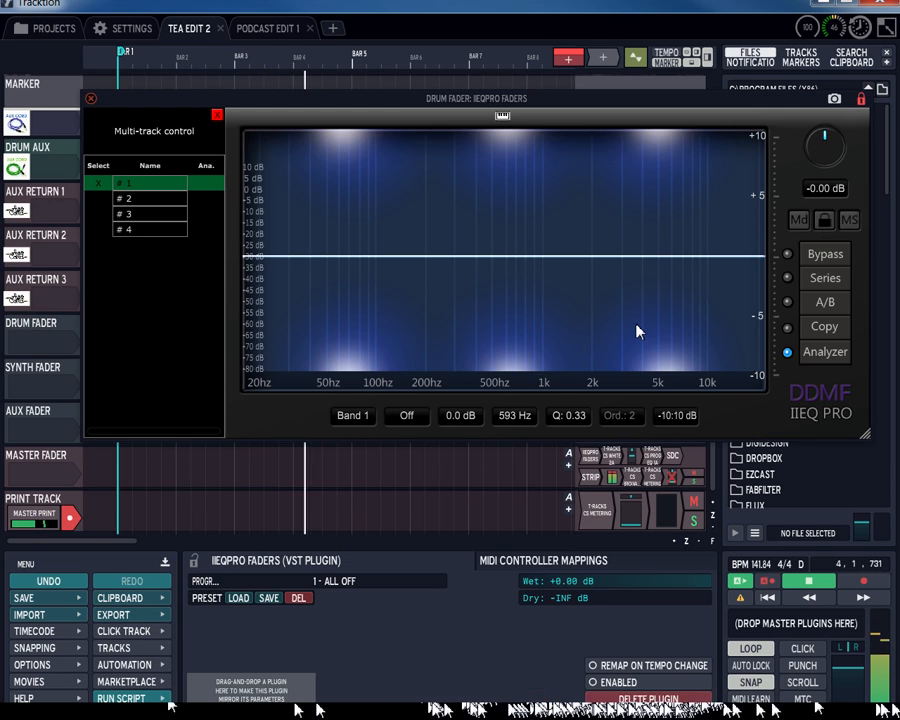
pyautogui.click(88, 101)
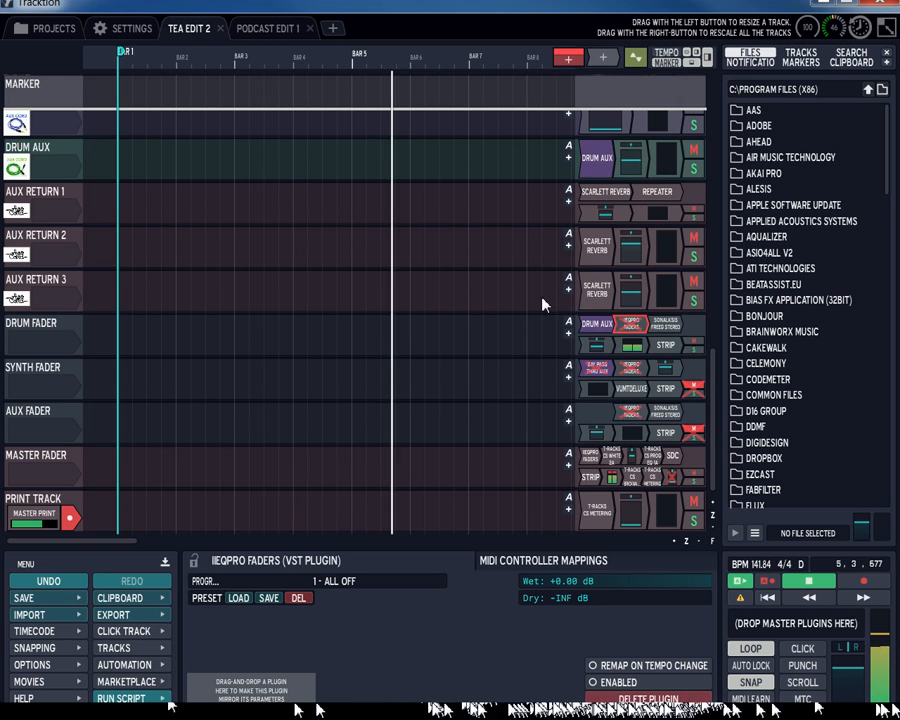
# - Enable the IIEQPro Faders EQ on the Drum Fader, Synth Fader and Aux Fader tracks, viewing the latter two windows
pyautogui.doubleClick(630, 372)
pyautogui.moveTo(90, 80); pyautogui.dragTo(14, 472)
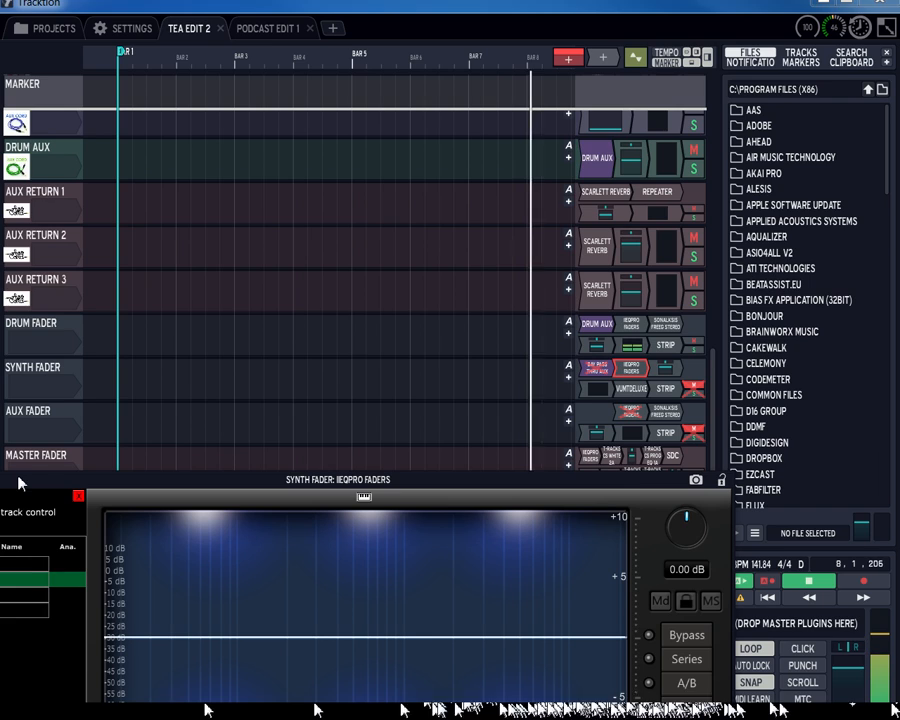
pyautogui.doubleClick(631, 412)
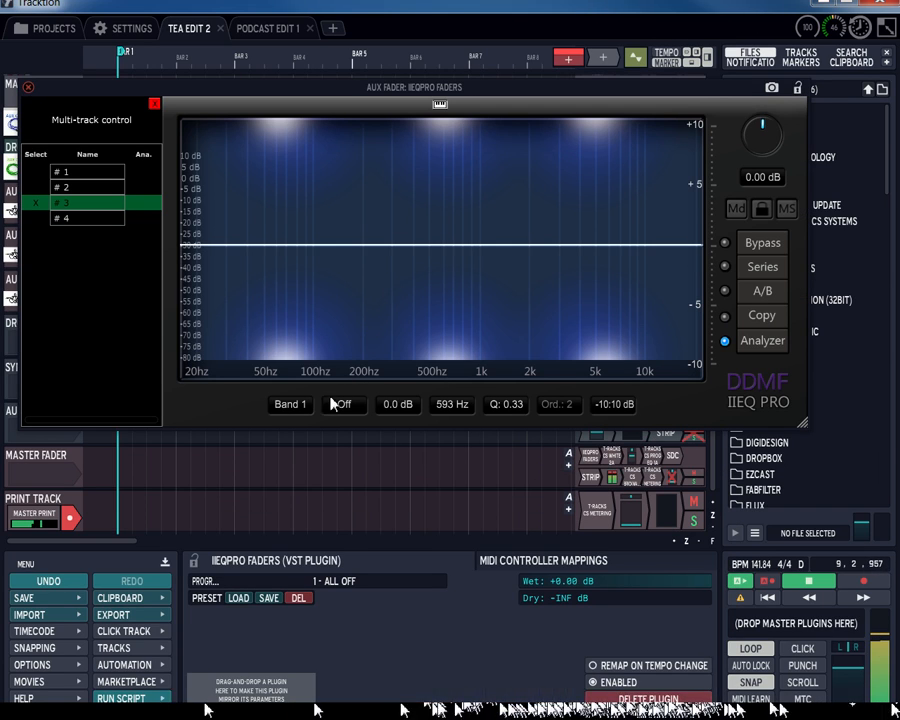
pyautogui.click(28, 88)
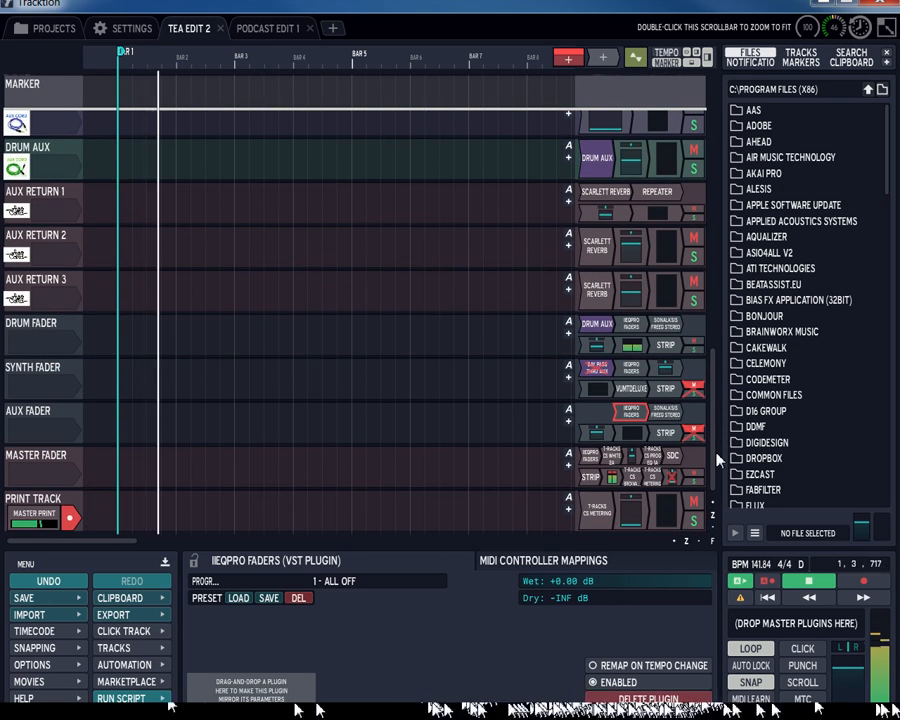
# - View the T-RackS CS Prog EQ 1A and SDC compressor windows on the Master Fader track, closing each one
pyautogui.doubleClick(662, 462)
pyautogui.click(662, 461)
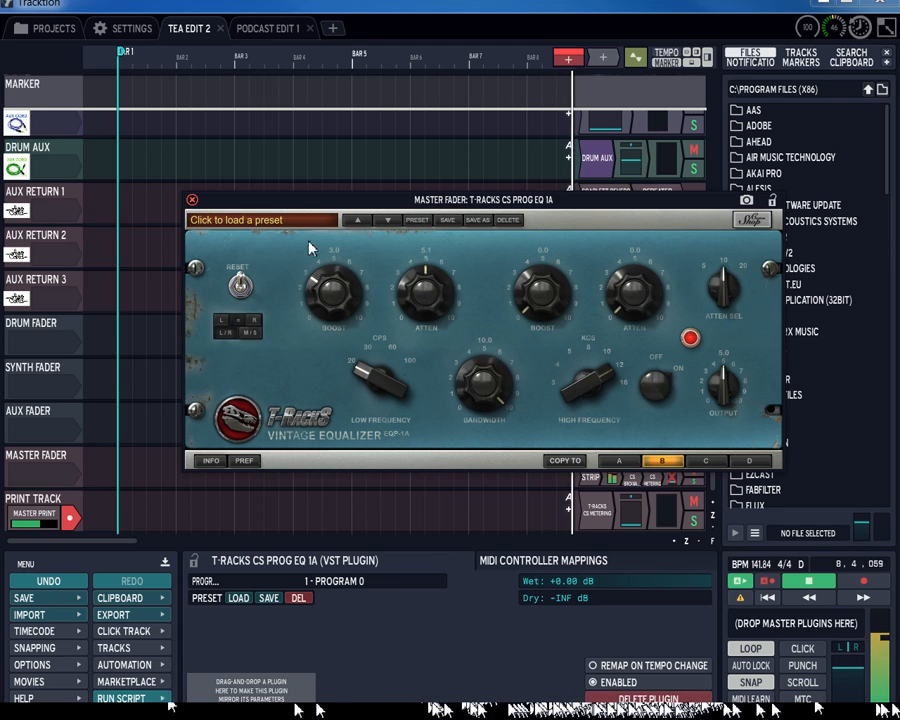
pyautogui.click(192, 201)
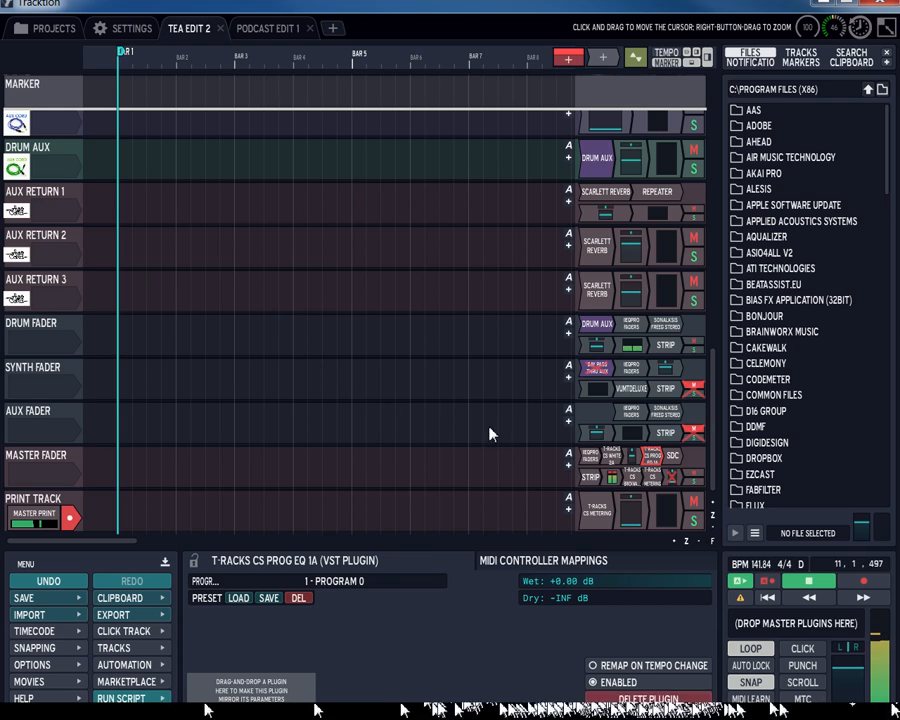
pyautogui.doubleClick(678, 462)
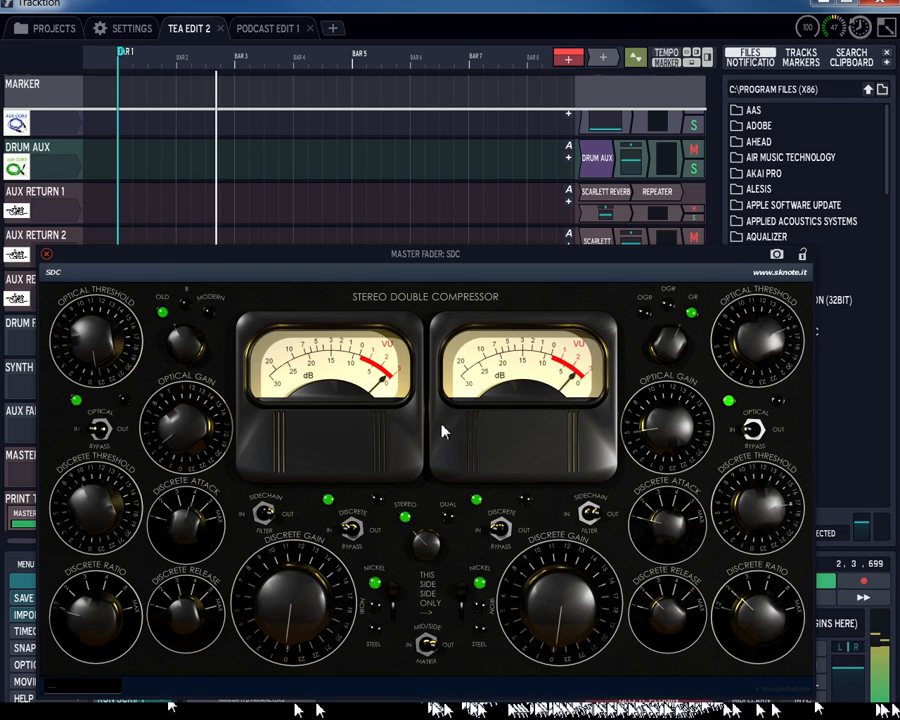
pyautogui.click(46, 255)
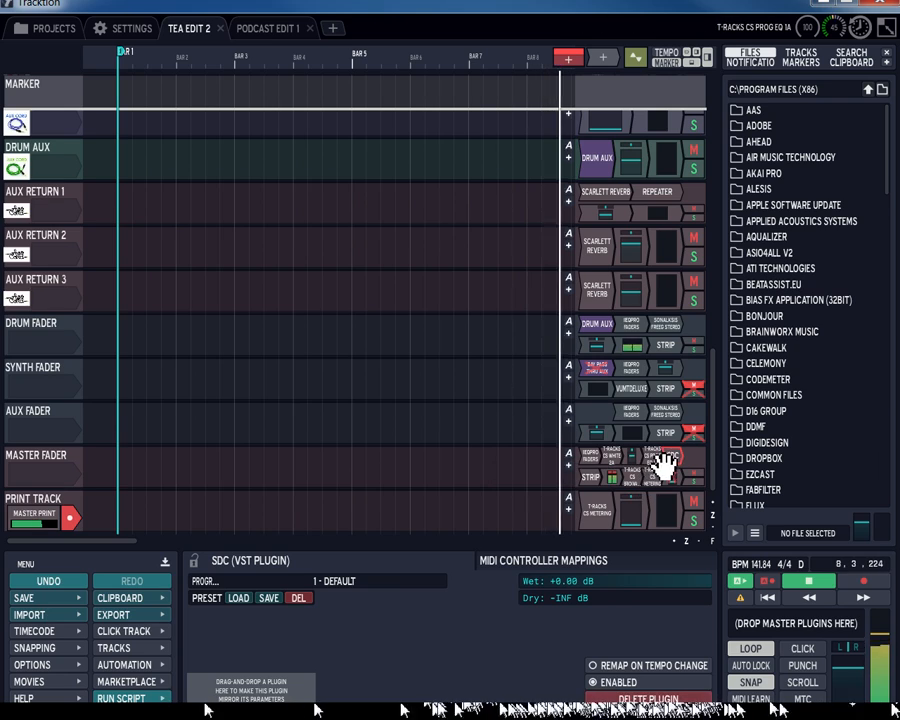
# - View the T-RackS CS White 2A leveling amplifier on the Master Fader track and close its window
pyautogui.scroll(1, 704, 458)
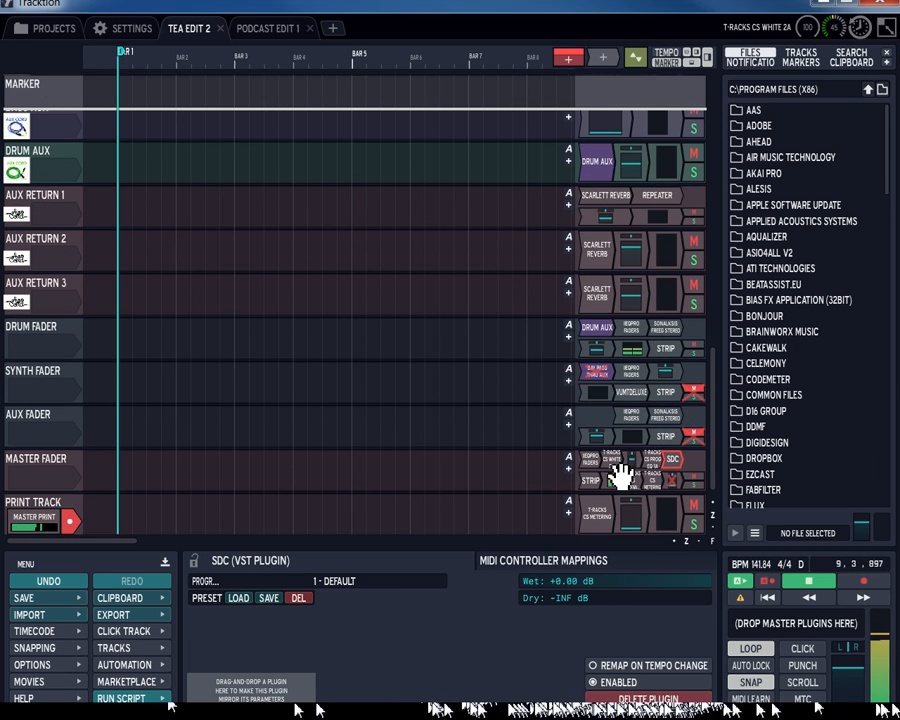
pyautogui.doubleClick(621, 468)
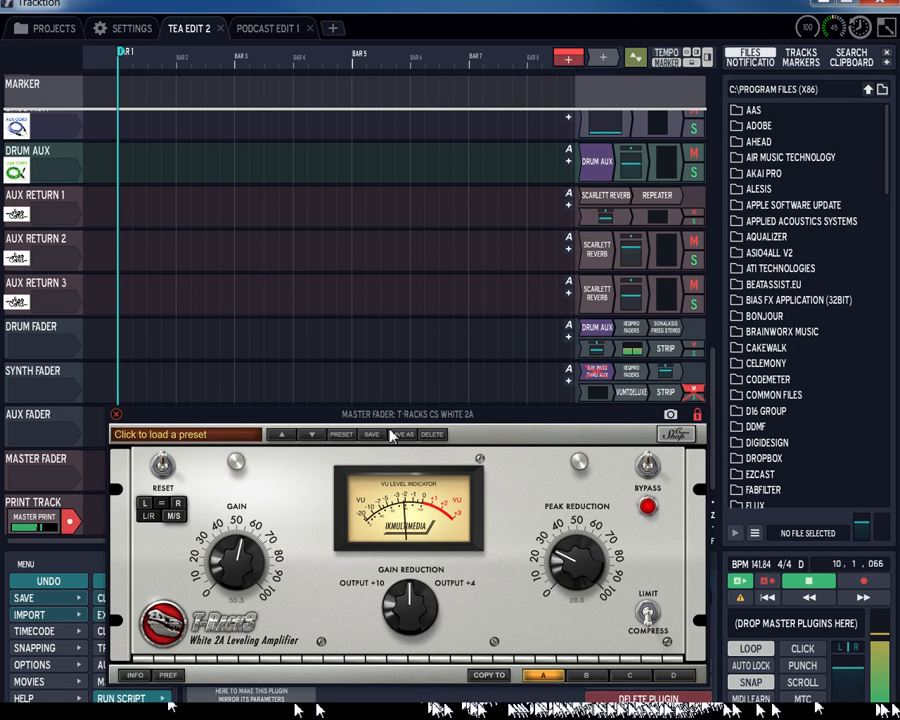
pyautogui.click(117, 415)
# - Look over the aux, synth and parallel drum tracks, and review the Master Fader's SDC compressor once more, closing it
pyautogui.scroll(4, 710, 418)
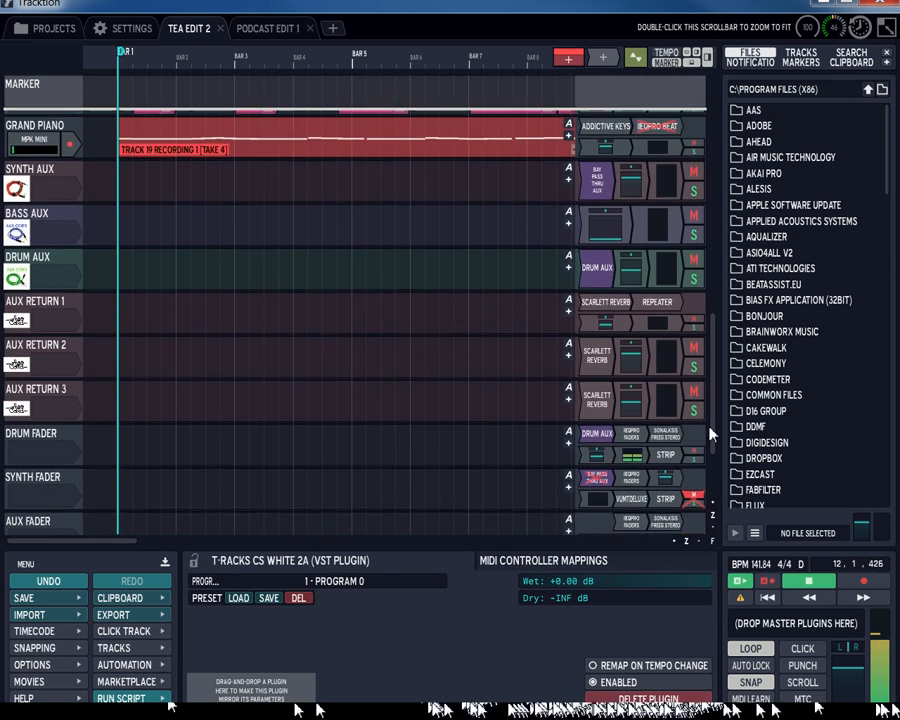
pyautogui.press('space')
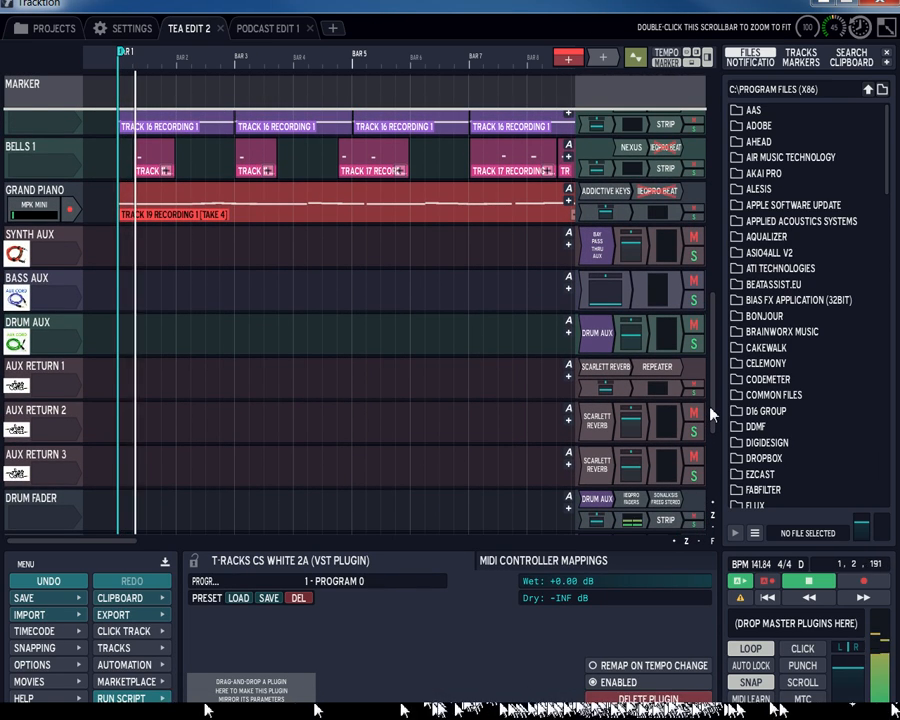
pyautogui.scroll(2, 709, 410)
pyautogui.scroll(3, 705, 385)
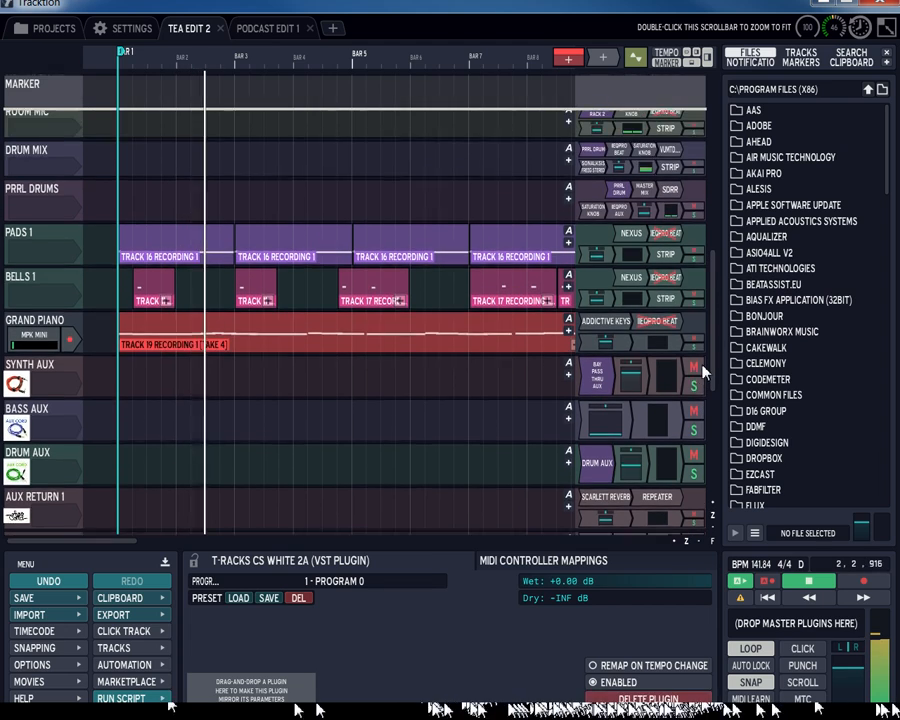
pyautogui.moveTo(705, 390); pyautogui.dragTo(700, 488)
pyautogui.doubleClick(673, 459)
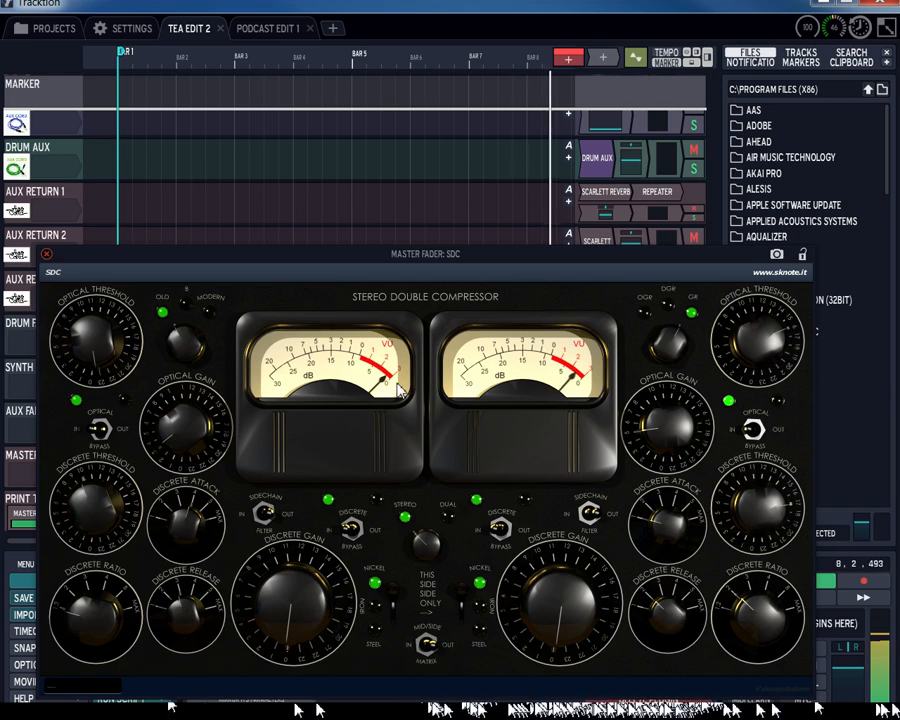
pyautogui.click(46, 256)
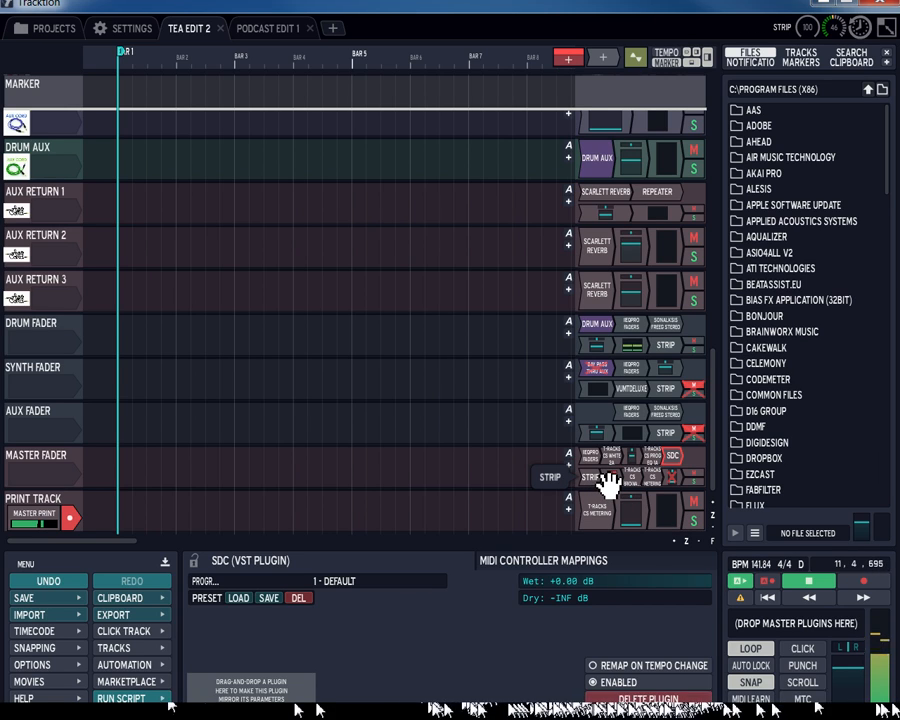
# - Review the aux return tracks, audition the Aux Fader and Synth Fader tracks unmuted, and mute both again
pyautogui.moveTo(712, 463)
pyautogui.mouseDown()
pyautogui.moveTo(719, 312)
pyautogui.moveTo(712, 473)
pyautogui.mouseUp()
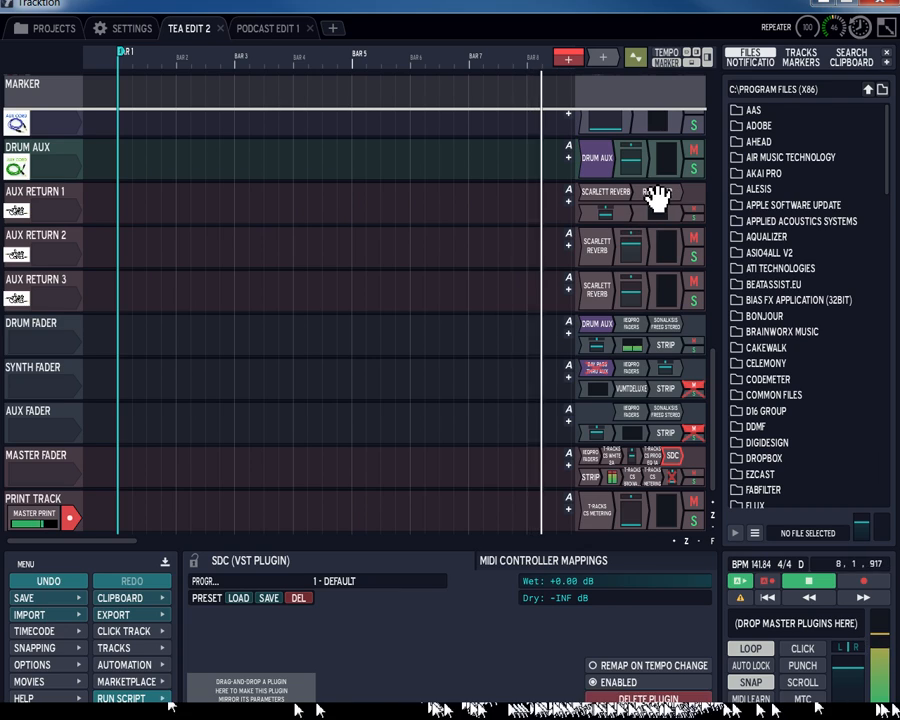
pyautogui.scroll(3, 30, 275)
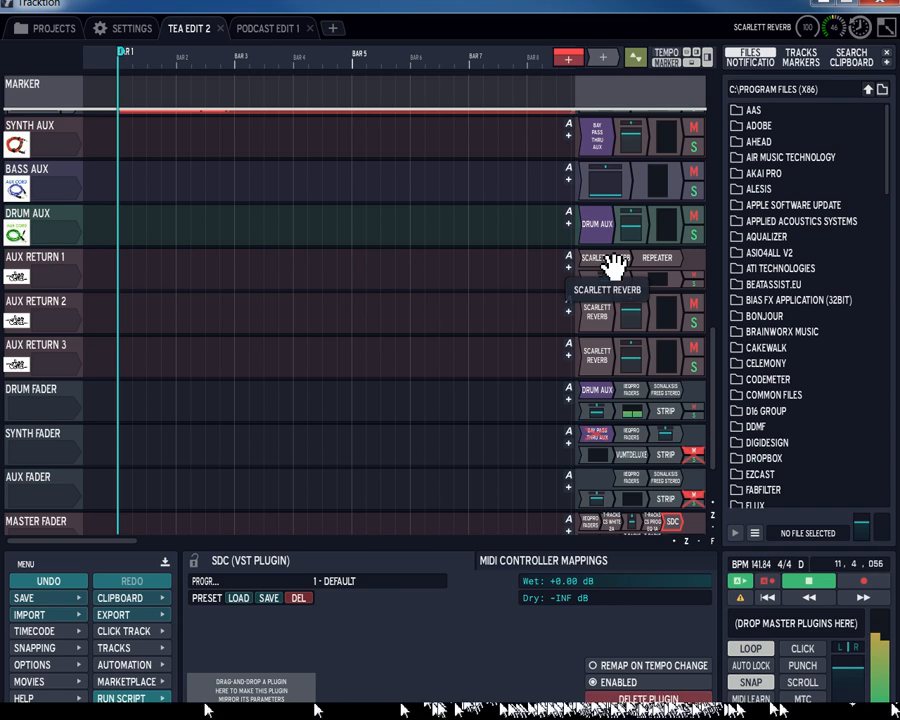
pyautogui.scroll(1, 45, 218)
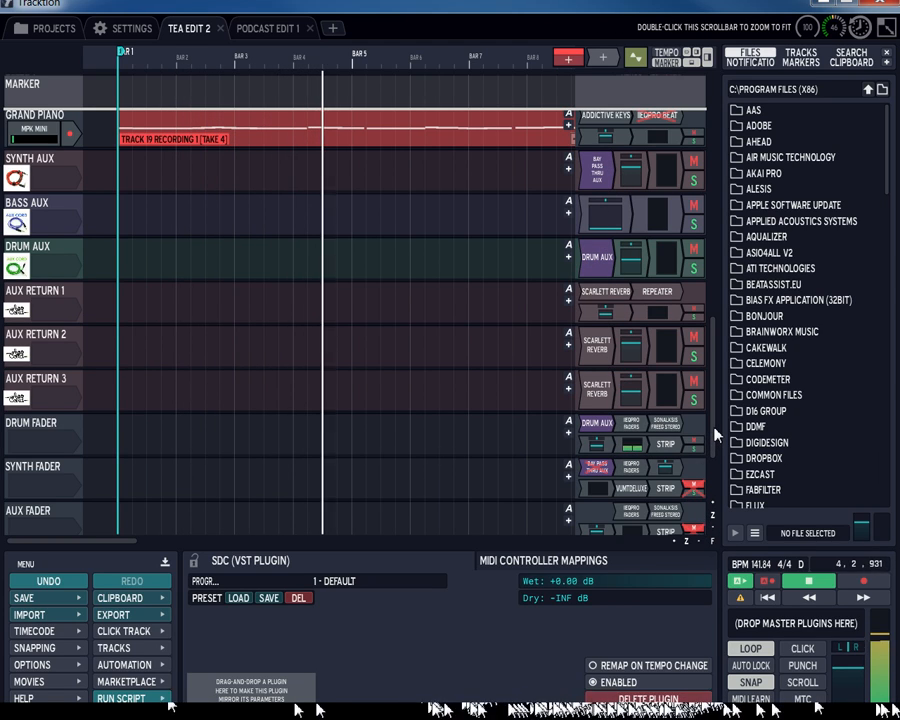
pyautogui.scroll(-2, 712, 430)
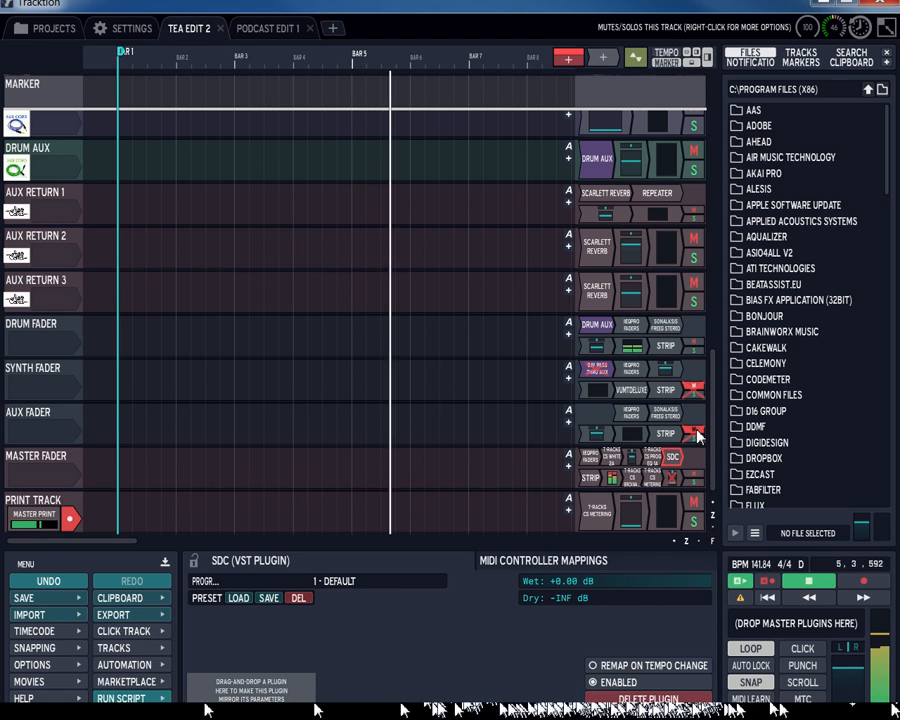
pyautogui.click(693, 434)
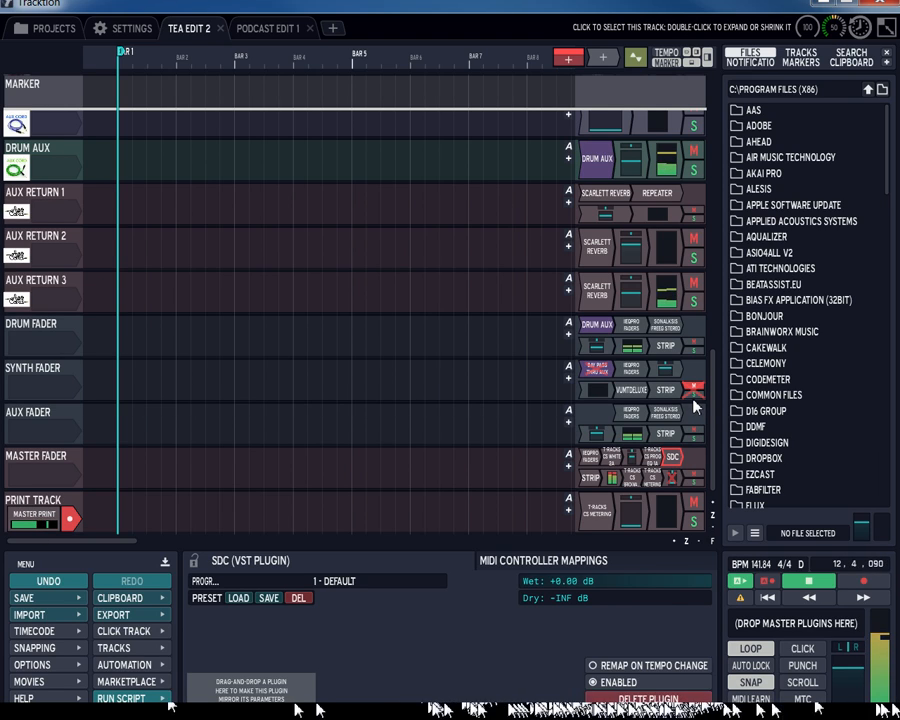
pyautogui.click(695, 395)
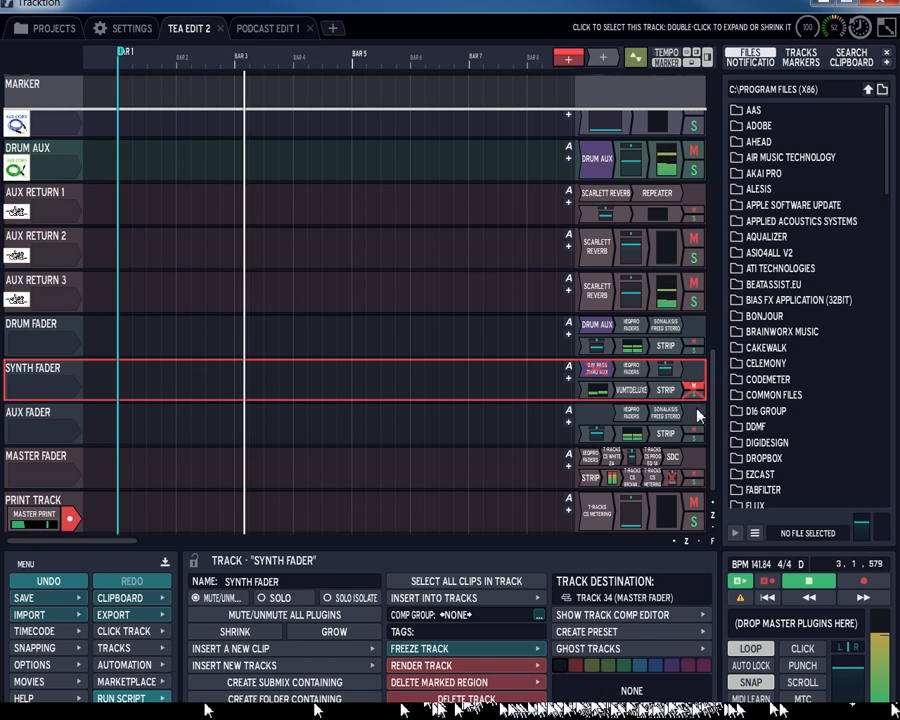
pyautogui.click(692, 432)
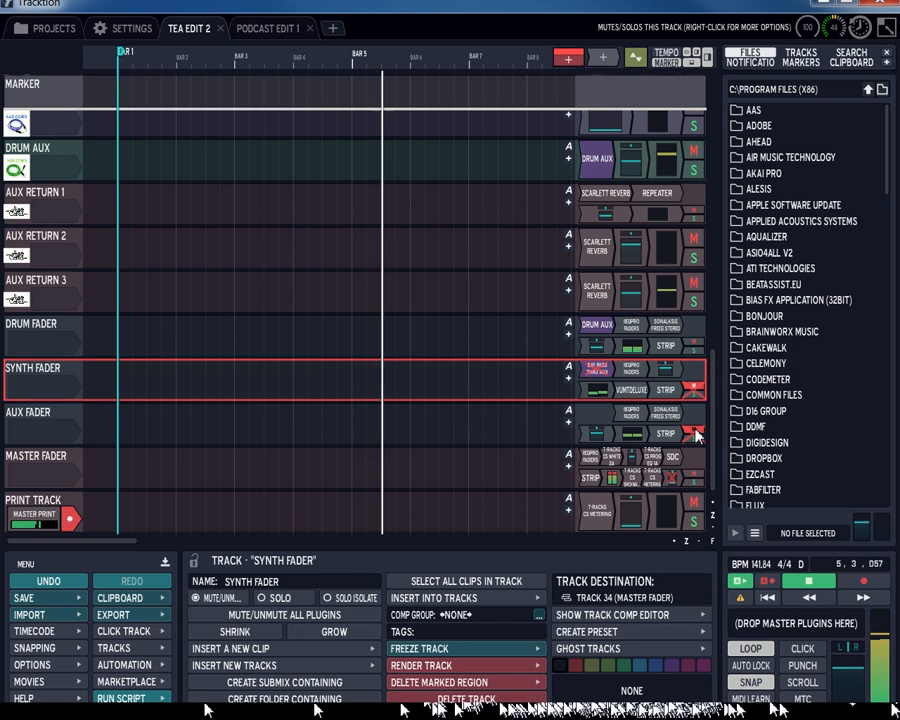
# - Audition the Aux Fader track unmuted once more, mute it again and stop playback
pyautogui.click(693, 431)
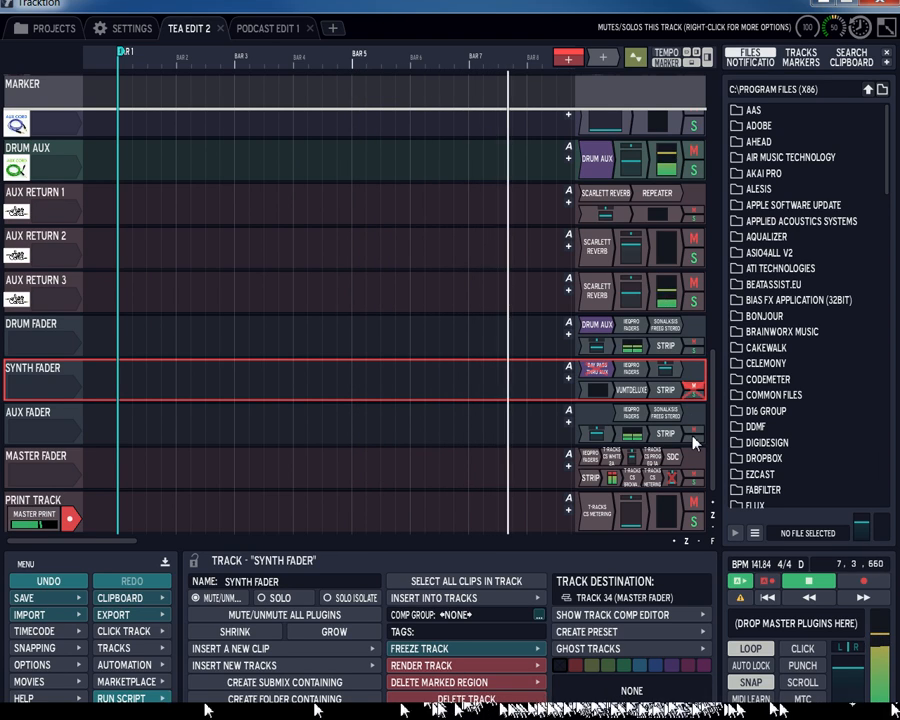
pyautogui.click(697, 432)
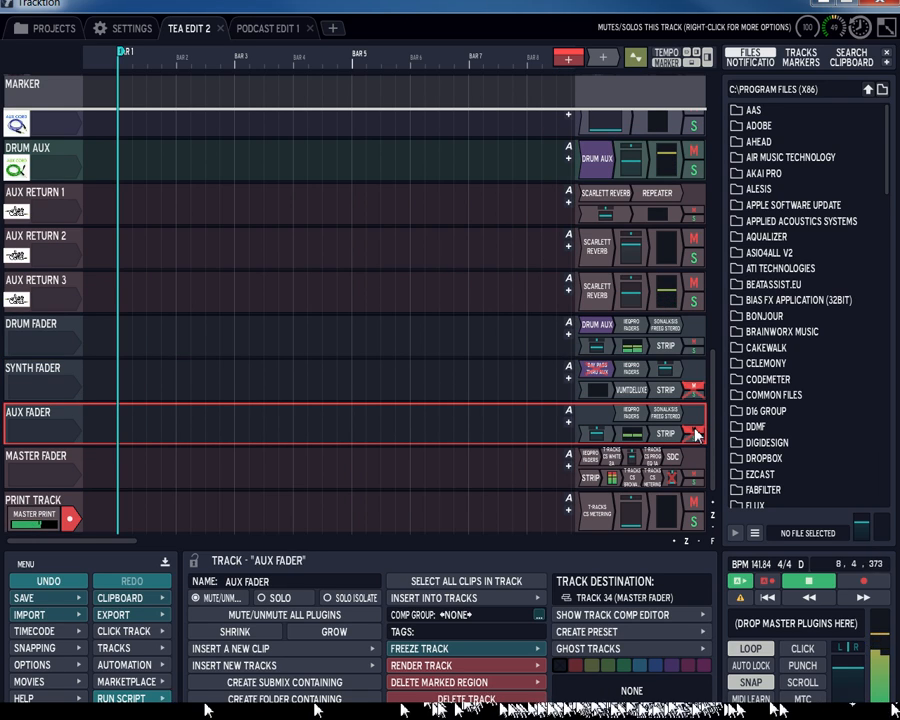
pyautogui.click(806, 581)
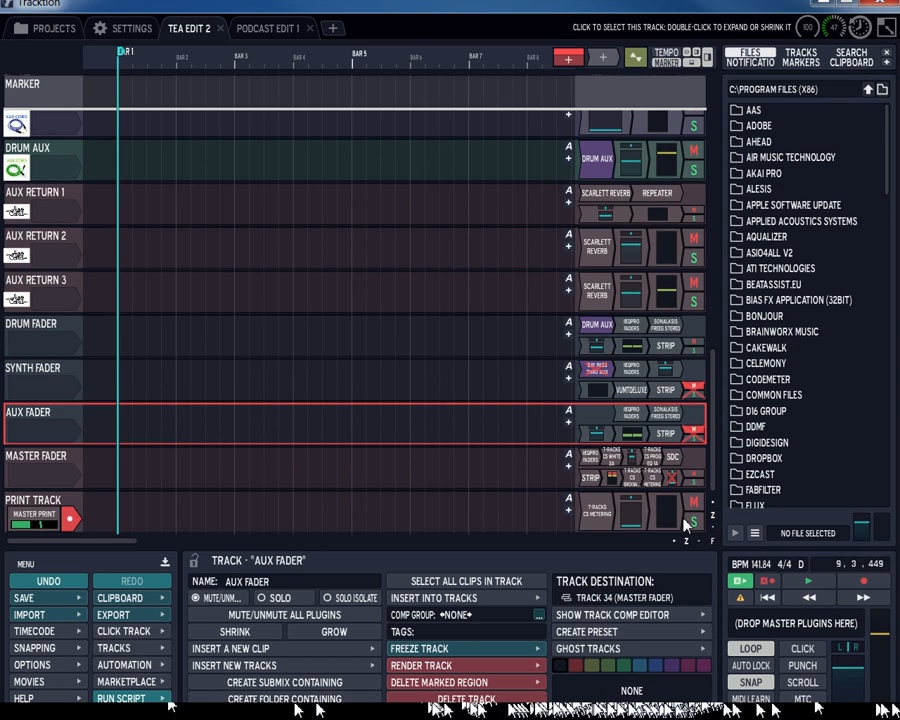
# - View the STRIP plugin on the Aux Fader track, moving its window fully into view before closing it
pyautogui.doubleClick(665, 433)
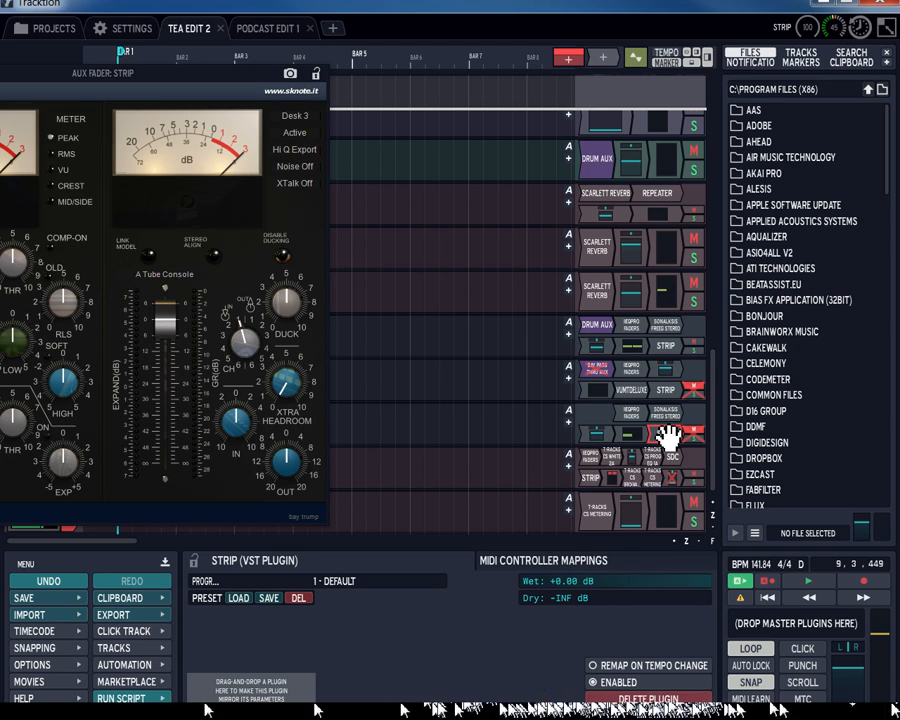
pyautogui.moveTo(207, 78); pyautogui.dragTo(497, 107)
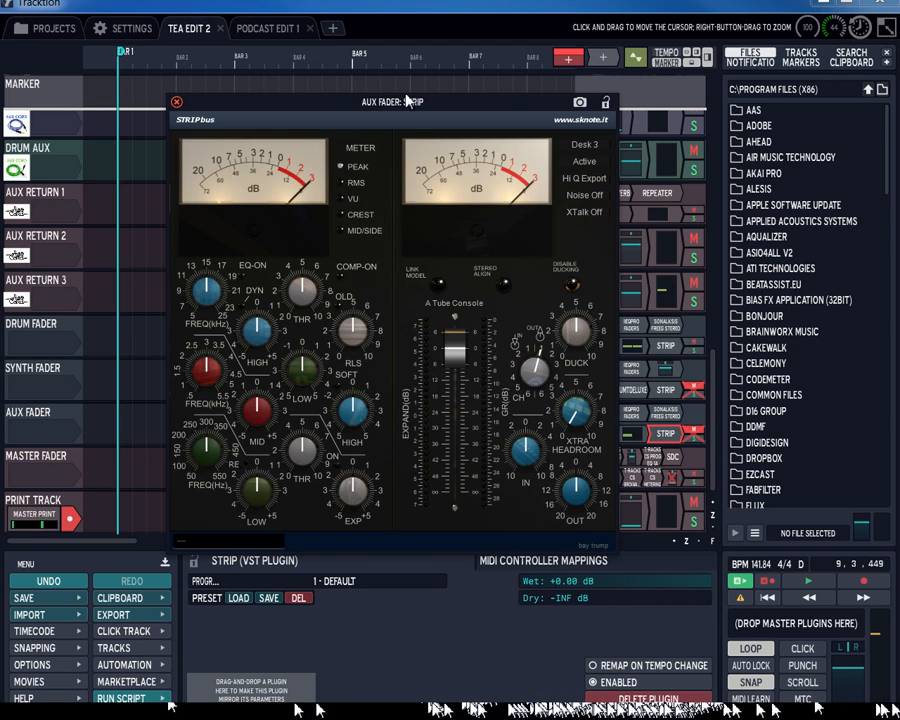
pyautogui.click(176, 103)
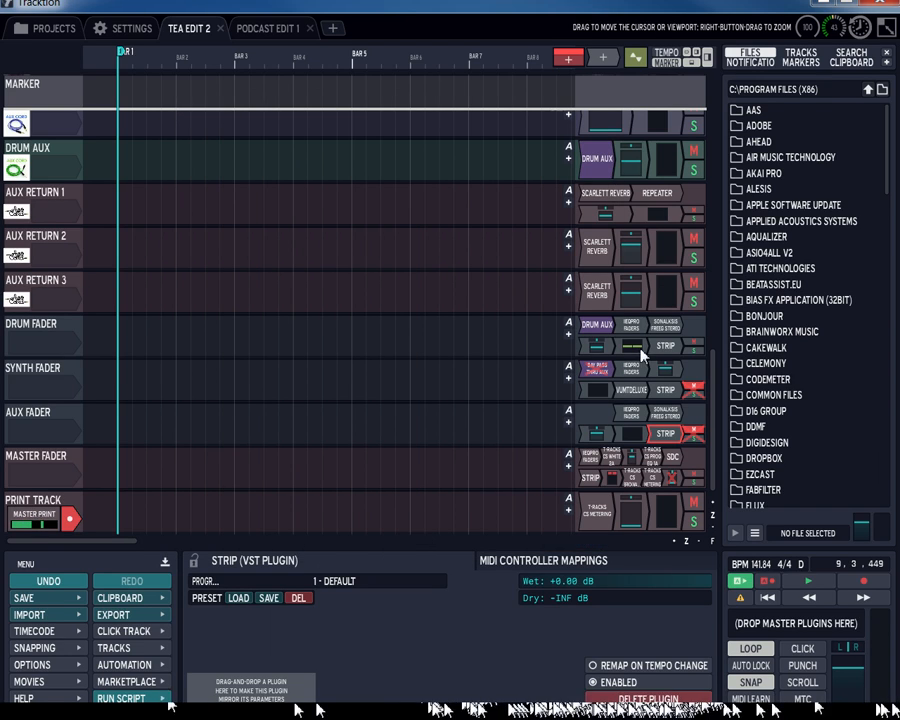
pyautogui.scroll(1, 710, 405)
pyautogui.scroll(-1, 714, 430)
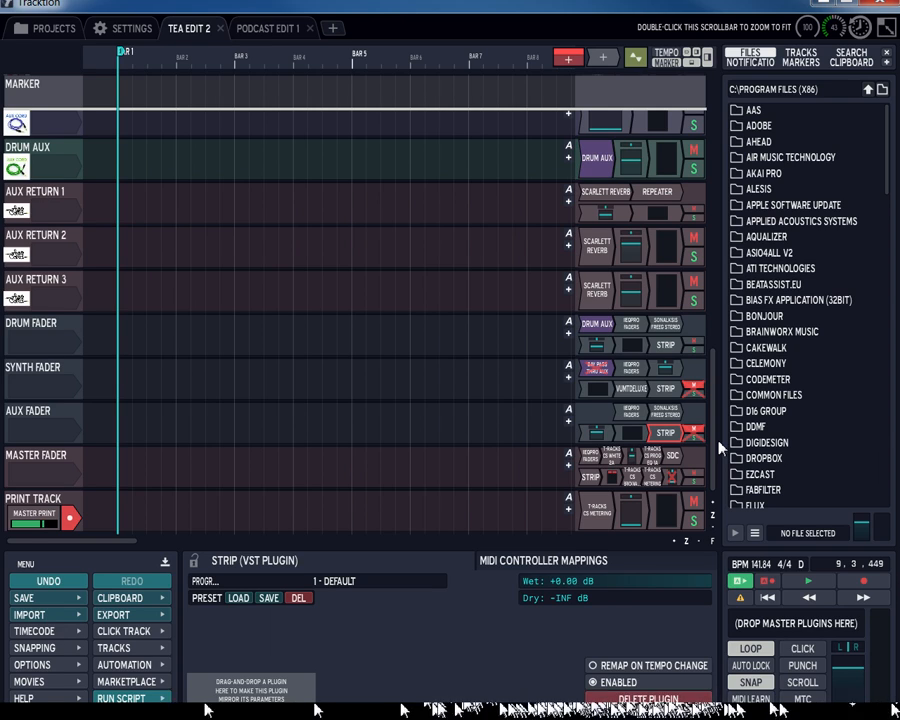
# - Examine the list of desk options in the Aux Fader's STRIP plugin and close it without choosing another desk
pyautogui.doubleClick(681, 436)
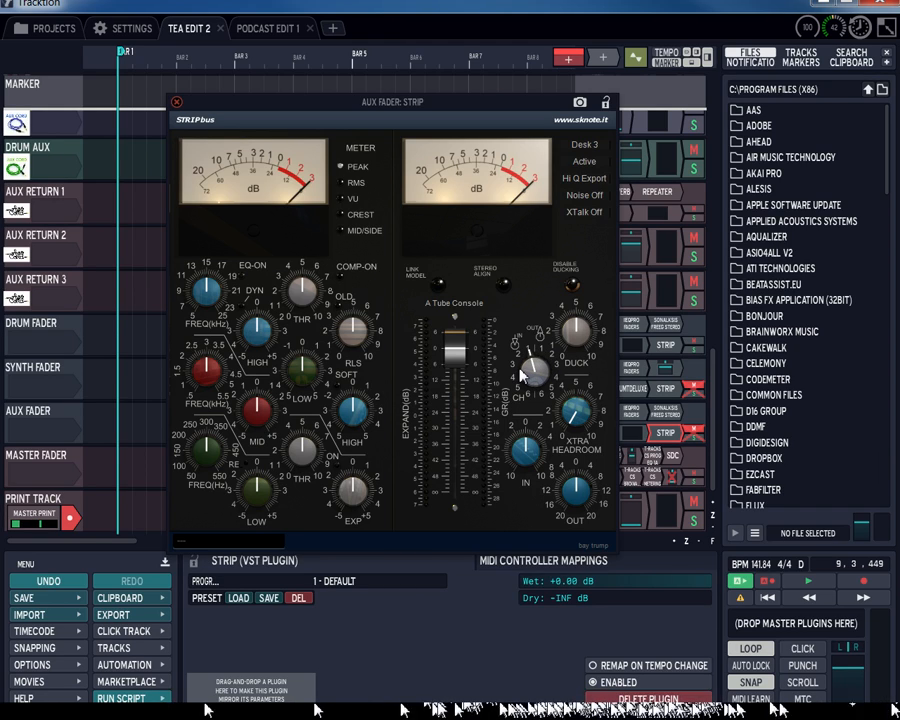
pyautogui.click(582, 147)
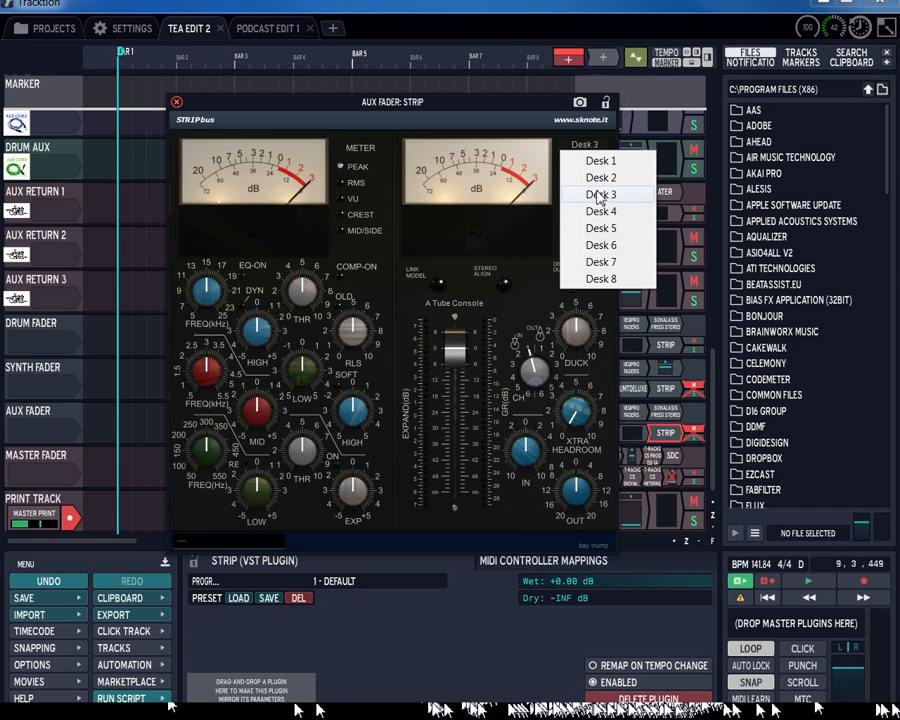
pyautogui.click(177, 103)
pyautogui.click(177, 103)
# - View the IIEQPro Beat EQ curve of the first Kick track and show the piano keyboard above the graph
pyautogui.moveTo(716, 421); pyautogui.dragTo(683, 131)
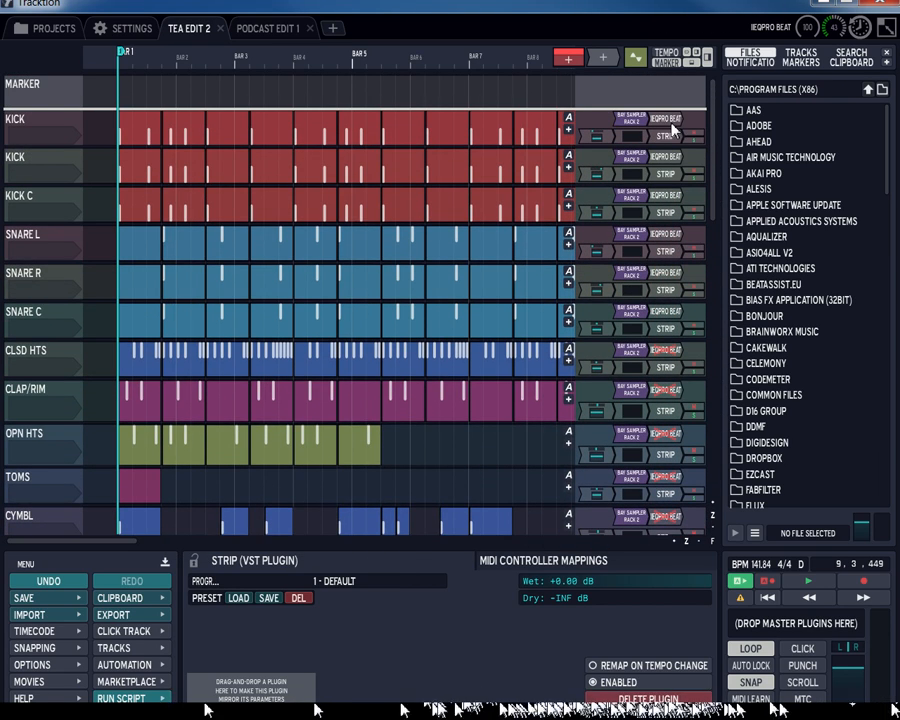
pyautogui.doubleClick(632, 147)
pyautogui.moveTo(517, 163); pyautogui.dragTo(521, 238)
pyautogui.click(470, 247)
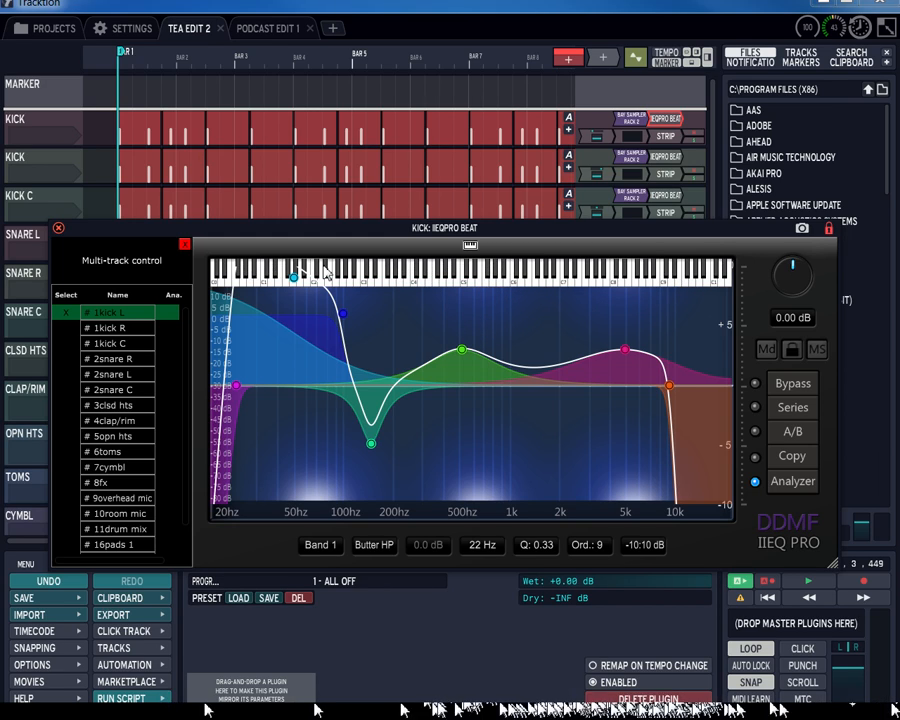
# - Add an AnaPeak band of 8.7 dB at 1184 Hz to the Kick EQ and remove it again
pyautogui.doubleClick(521, 285)
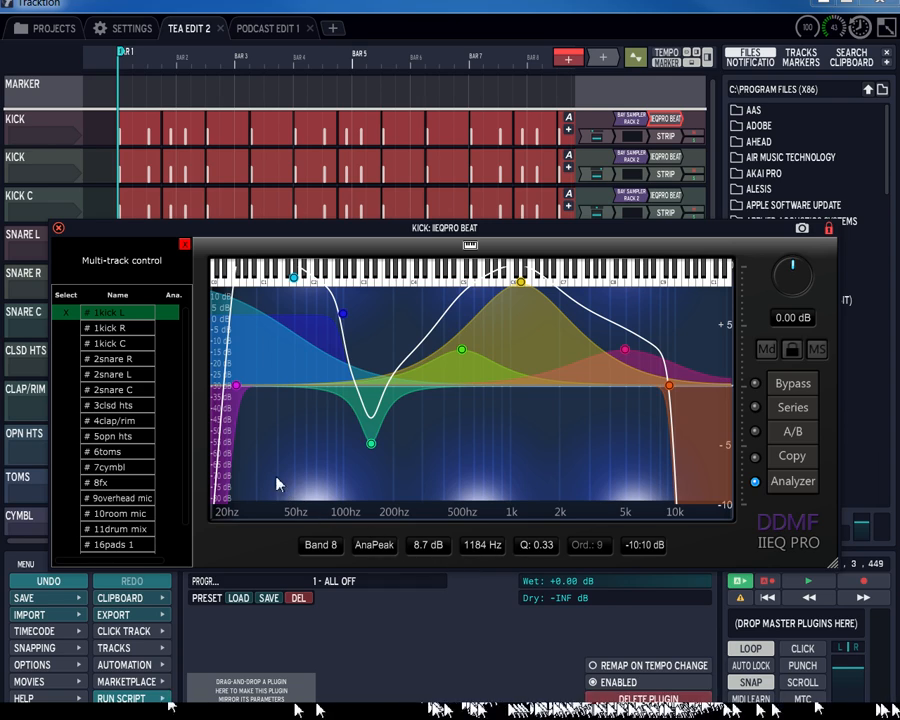
pyautogui.doubleClick(520, 284)
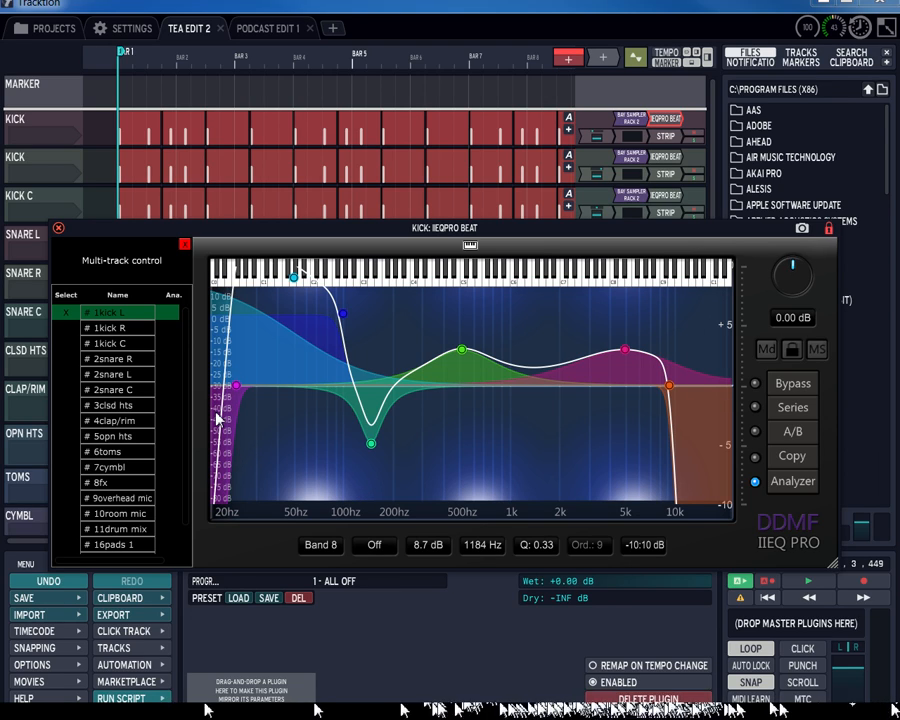
# - Hide the piano keyboard in the Kick EQ and shift the analyzer's dB scale to about -50 to -90 dB
pyautogui.moveTo(217, 418); pyautogui.dragTo(216, 265)
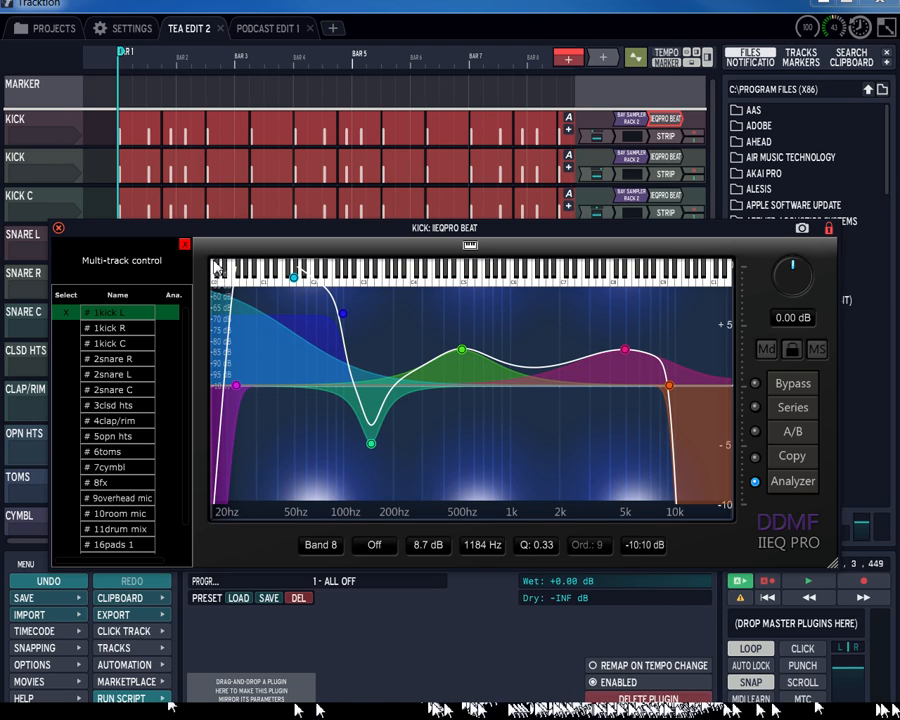
pyautogui.moveTo(217, 336); pyautogui.dragTo(224, 400)
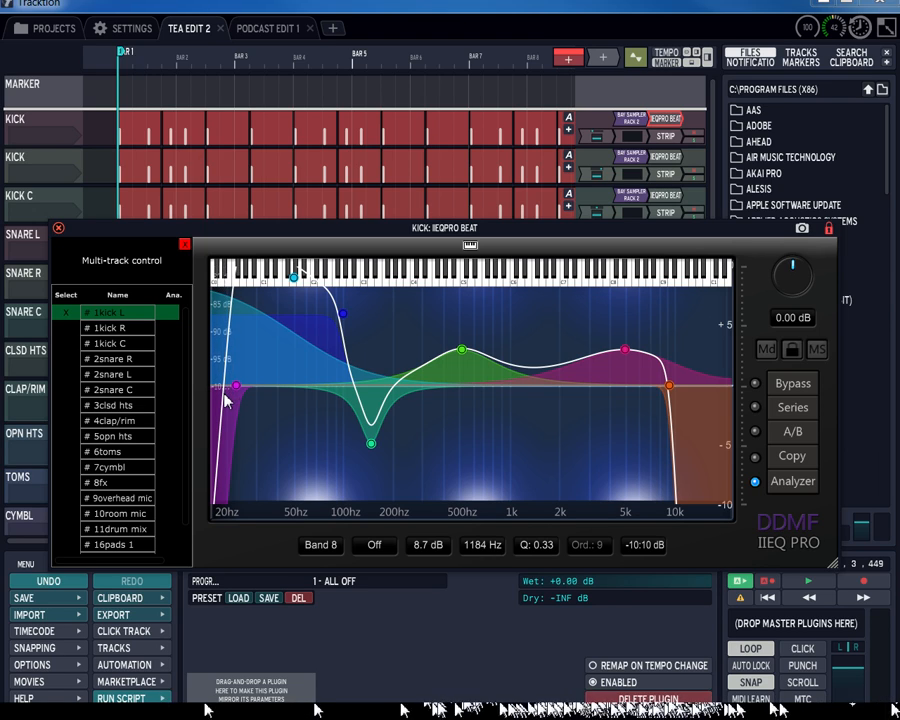
pyautogui.click(470, 245)
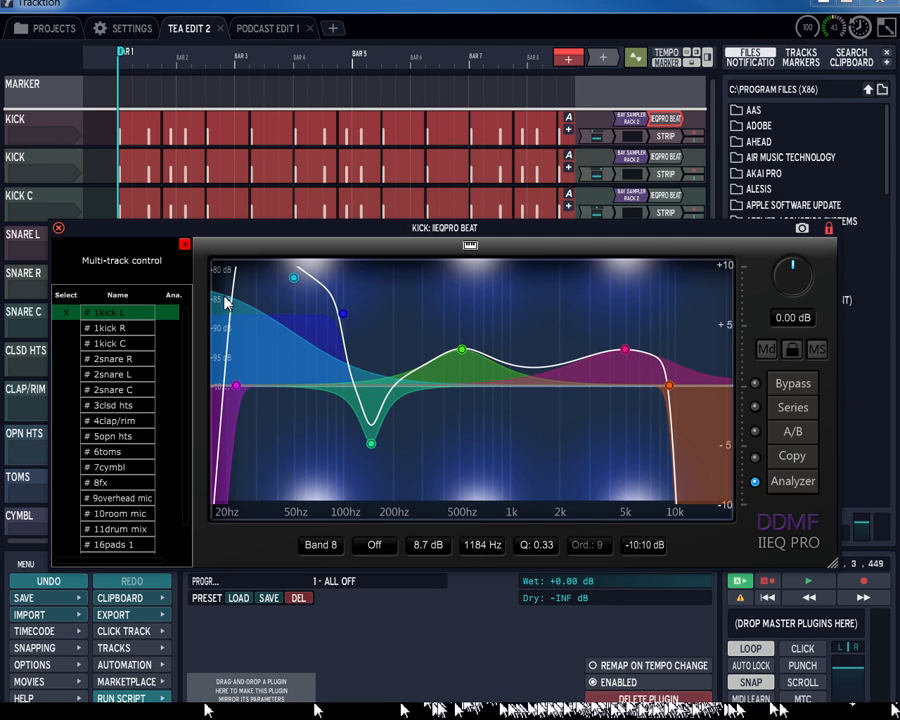
pyautogui.moveTo(226, 302); pyautogui.dragTo(232, 475)
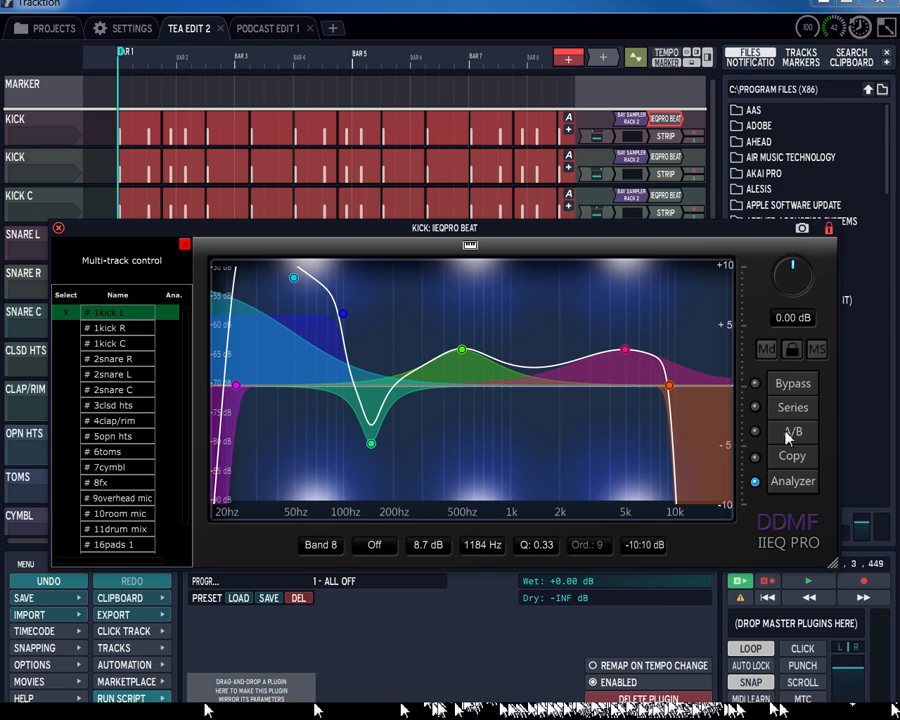
# - Play the edit, shift the Kick EQ analyzer's dB scale to about -10 to -95 dB, and close the EQ
pyautogui.click(808, 580)
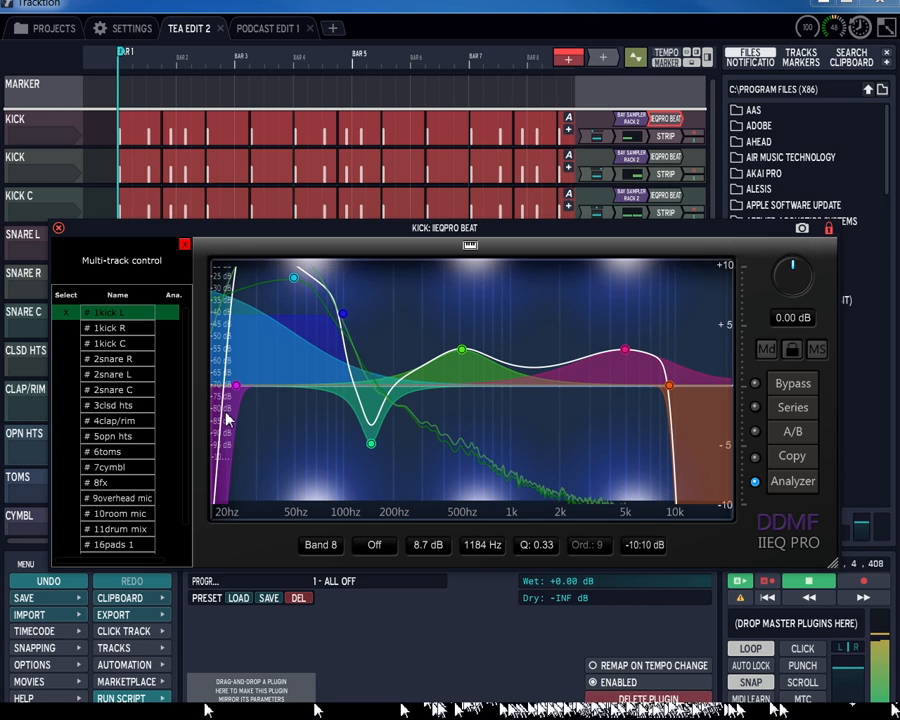
pyautogui.doubleClick(226, 450)
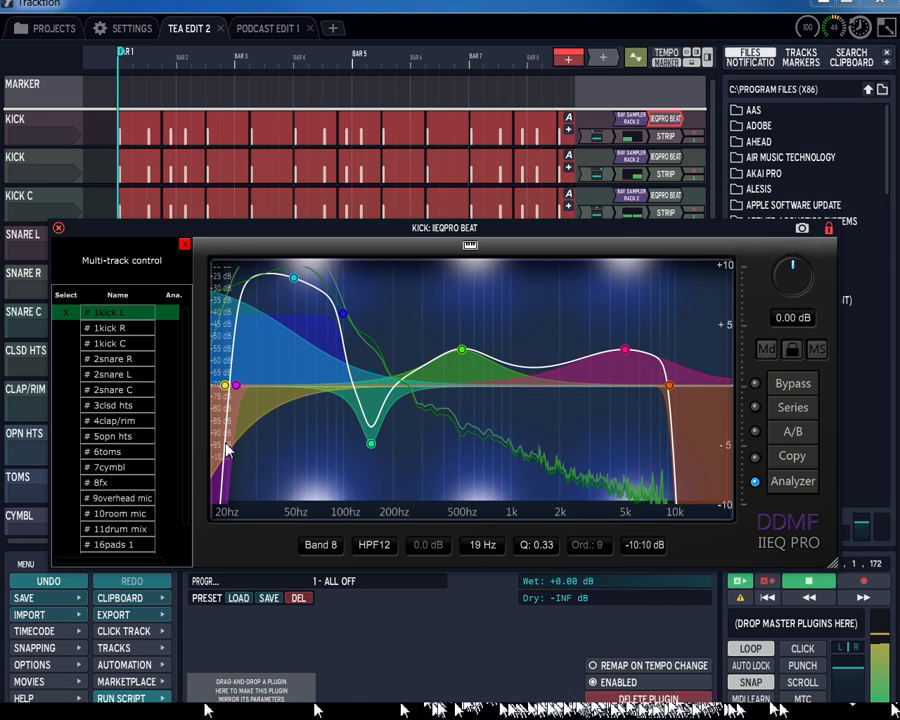
pyautogui.doubleClick(228, 387)
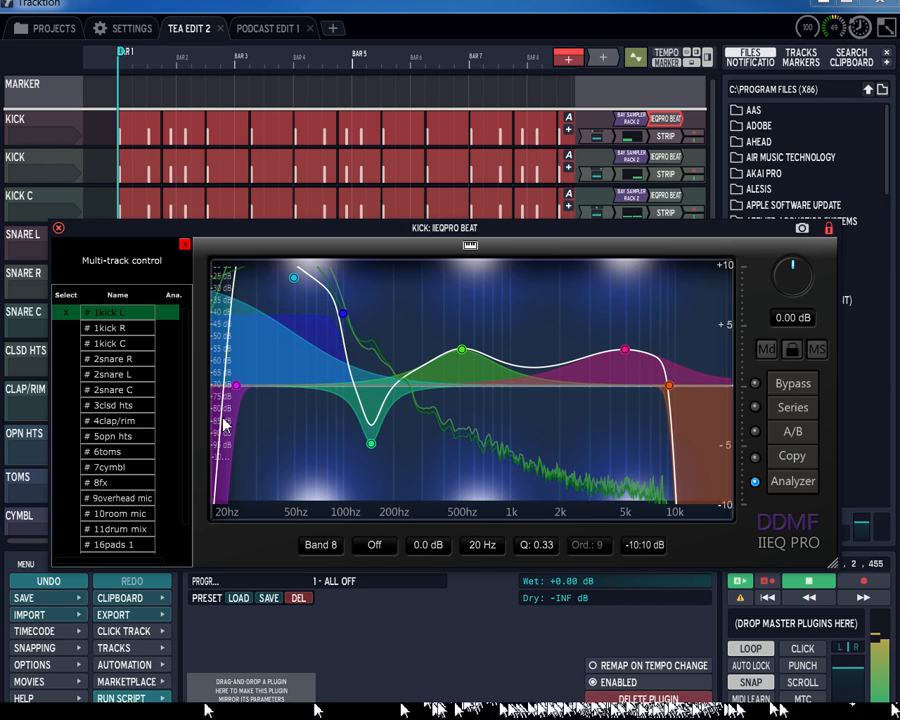
pyautogui.moveTo(219, 390); pyautogui.dragTo(235, 358)
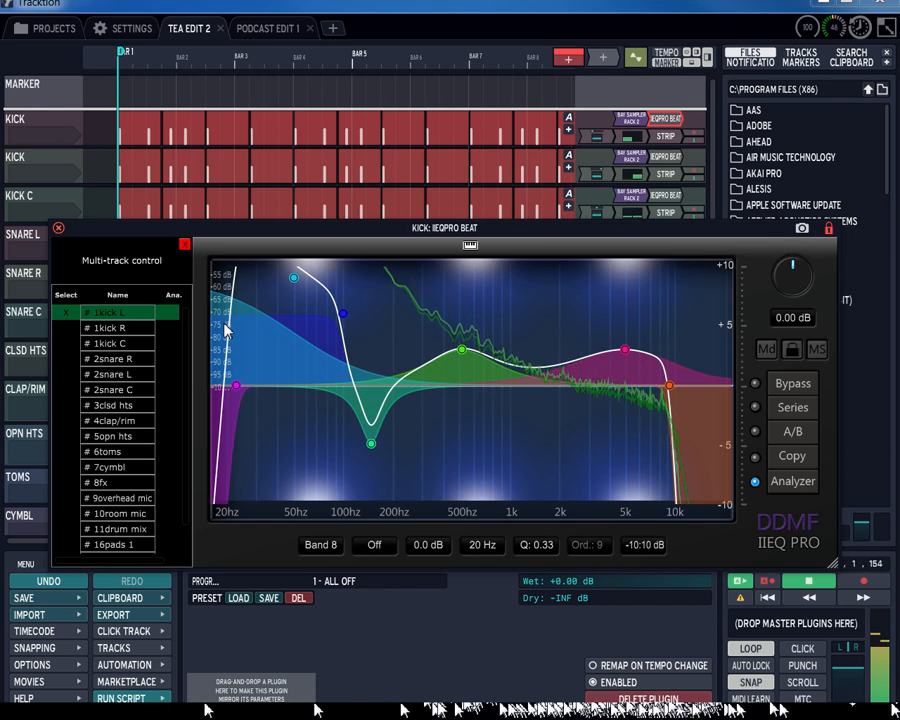
pyautogui.moveTo(226, 330); pyautogui.dragTo(232, 441)
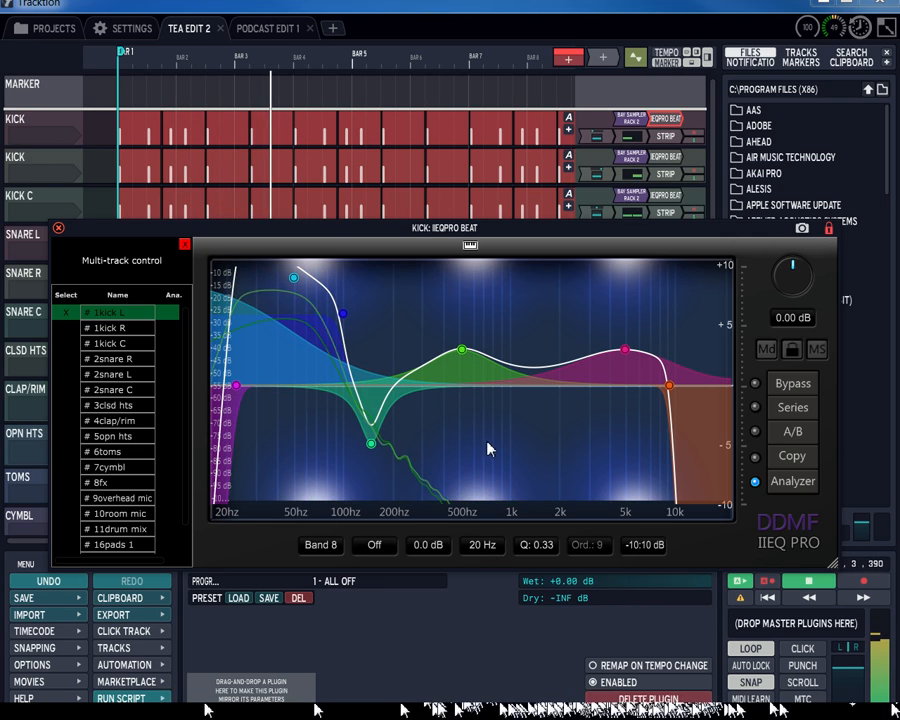
pyautogui.click(59, 230)
# - Open the Master Fader's IIEQPro Faders EQ and shift its analyzer scale to about -35 to -75 dB
pyautogui.scroll(-5, 715, 240)
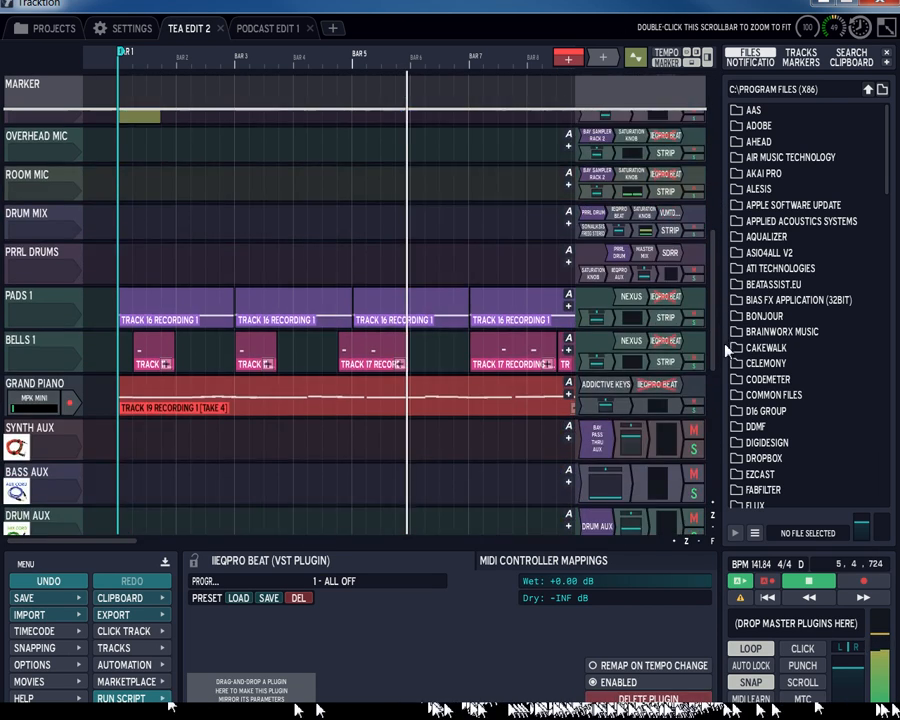
pyautogui.scroll(-5, 725, 350)
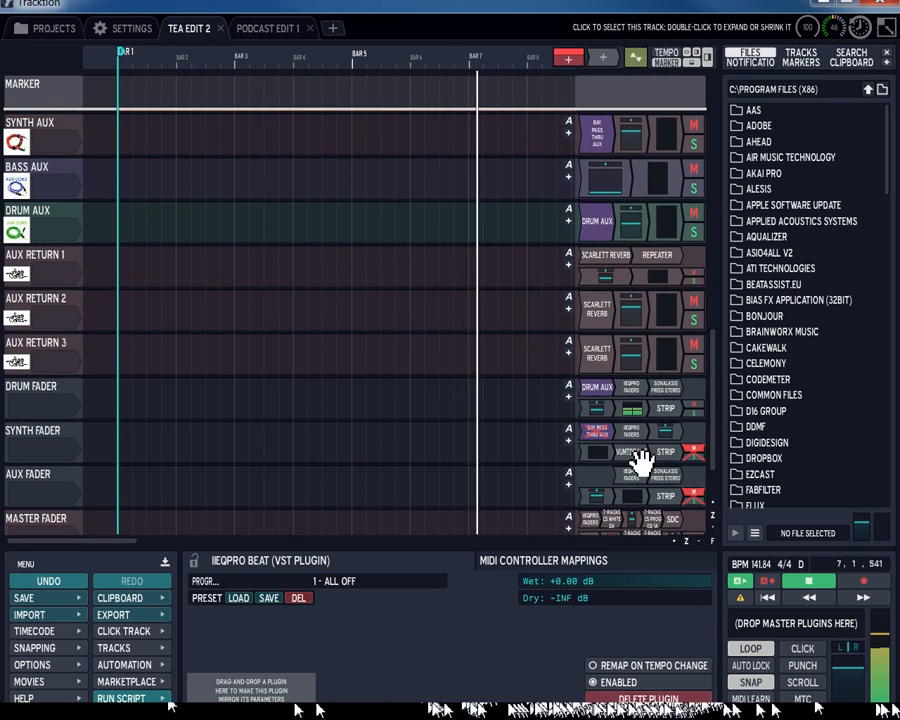
pyautogui.scroll(-2, 714, 455)
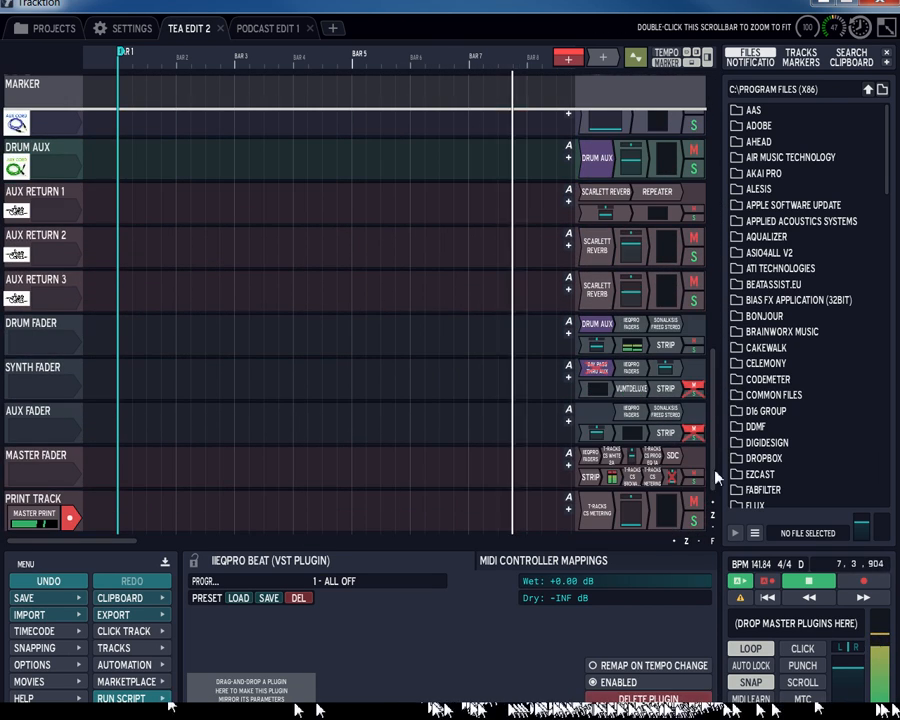
pyautogui.doubleClick(597, 464)
pyautogui.click(438, 105)
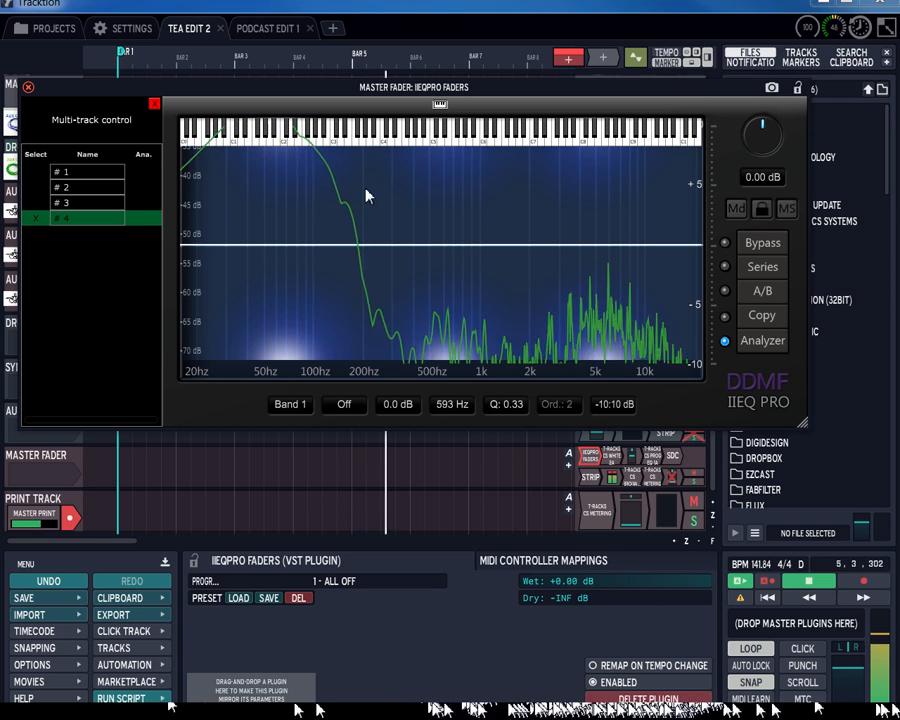
pyautogui.moveTo(196, 319); pyautogui.dragTo(196, 304)
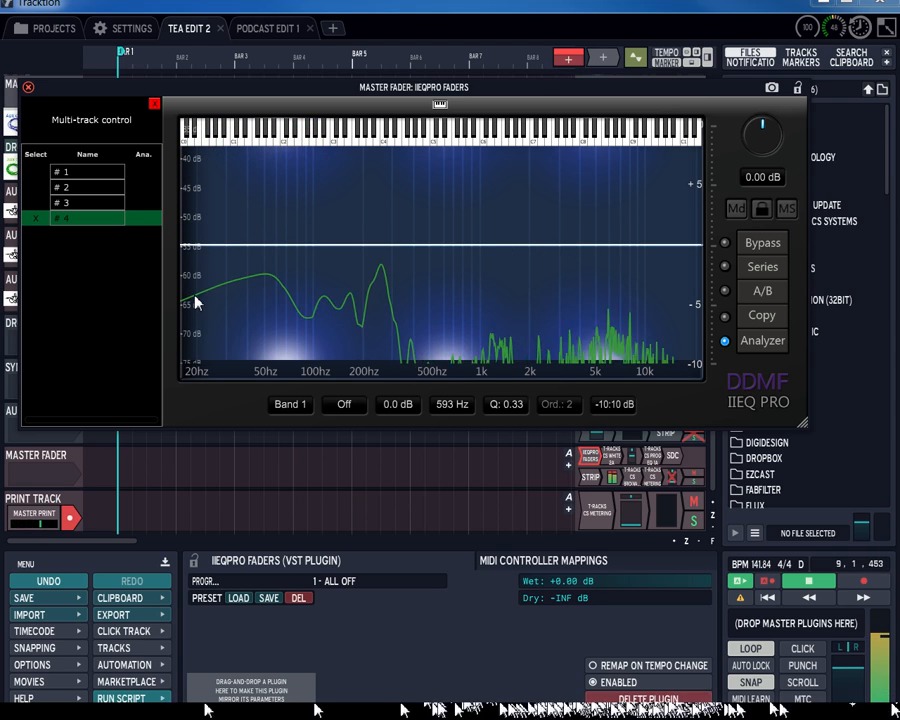
pyautogui.click(440, 104)
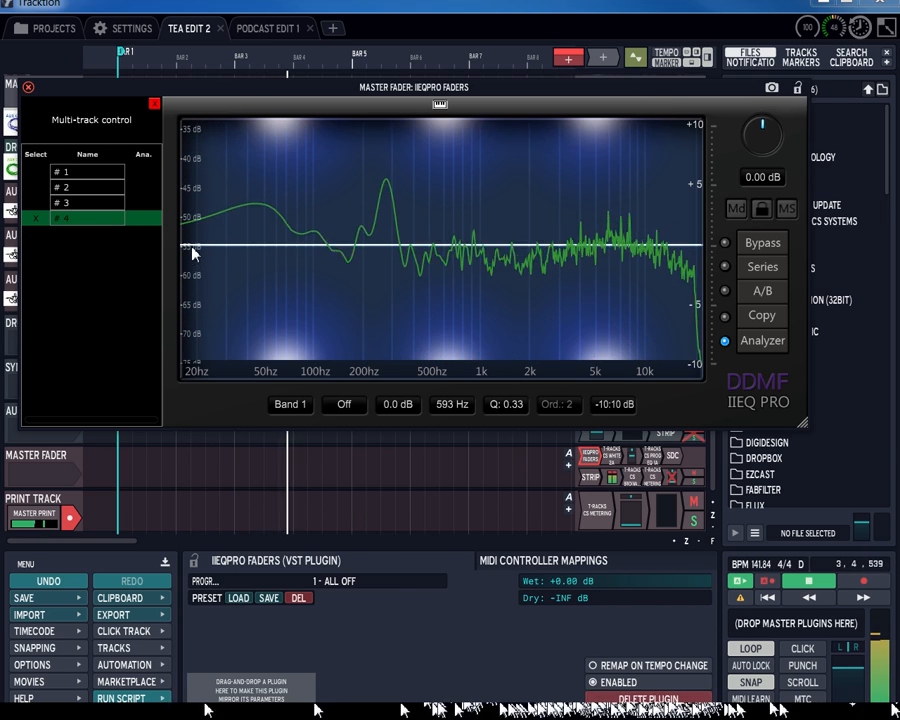
pyautogui.click(461, 244)
pyautogui.scroll(10, 461, 241)
pyautogui.doubleClick(461, 241)
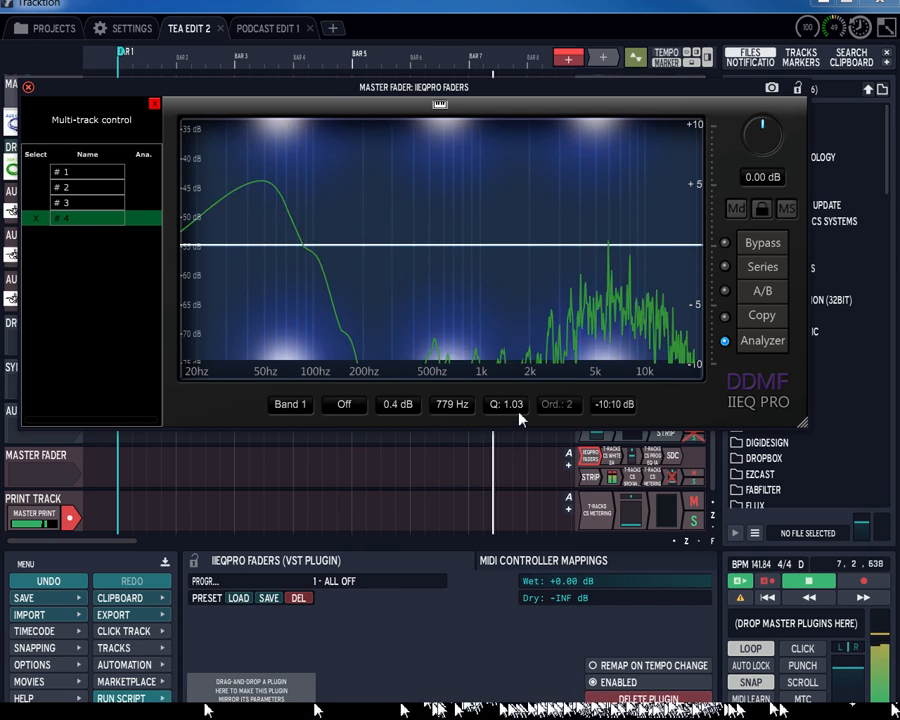
# - Add an AnaPeak band of -10 dB at 6024 Hz with a Q of 50 to the Master Fader EQ
pyautogui.click(444, 244)
pyautogui.scroll(10, 444, 243)
pyautogui.moveTo(445, 243); pyautogui.dragTo(612, 424)
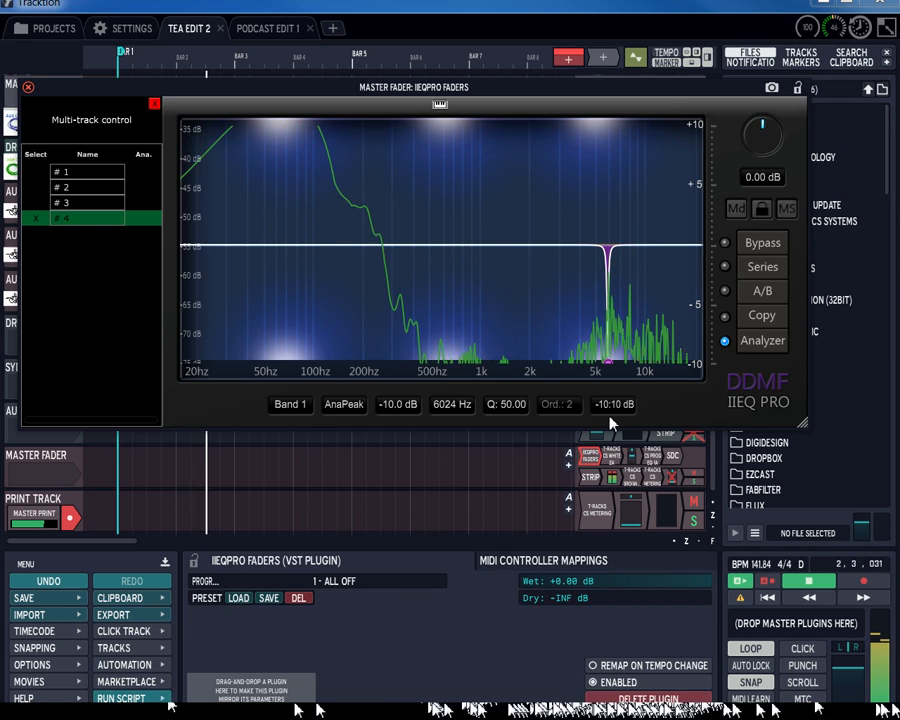
# - Add a second AnaPeak band of -1.9 dB at 4242 Hz and narrow it to a Q of 50
pyautogui.doubleClick(581, 247)
pyautogui.moveTo(581, 247); pyautogui.dragTo(583, 268)
pyautogui.scroll(2, 585, 271)
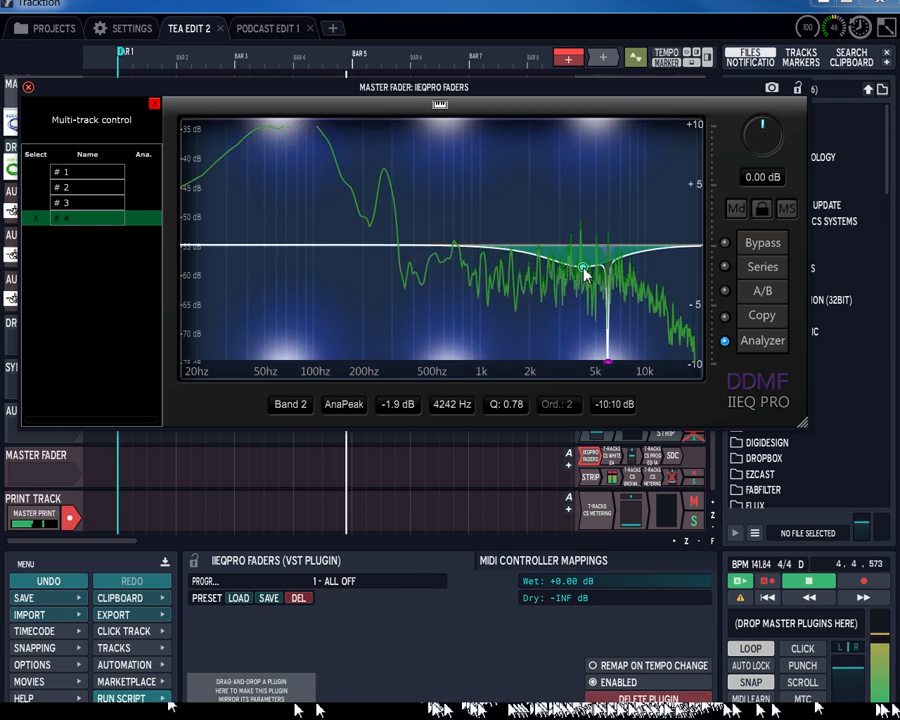
pyautogui.scroll(2, 588, 270)
pyautogui.scroll(-2, 588, 270)
pyautogui.scroll(-2, 590, 272)
pyautogui.moveTo(507, 405); pyautogui.dragTo(498, 155)
# - Change both Master Fader EQ bands to DigiPeak and lower the 4242 Hz band to -10 dB
pyautogui.click(346, 406)
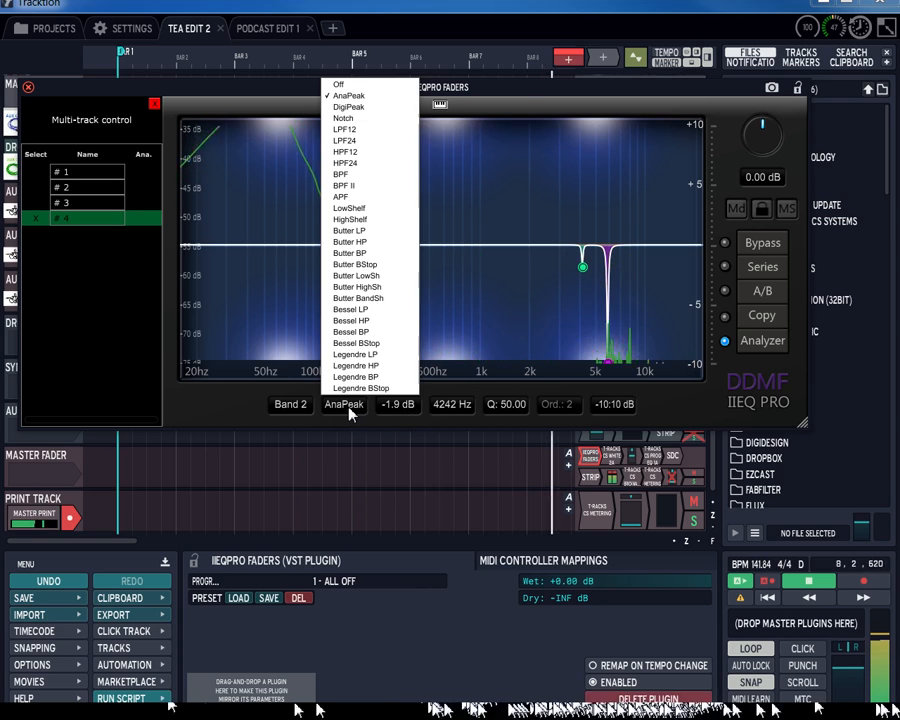
pyautogui.click(349, 106)
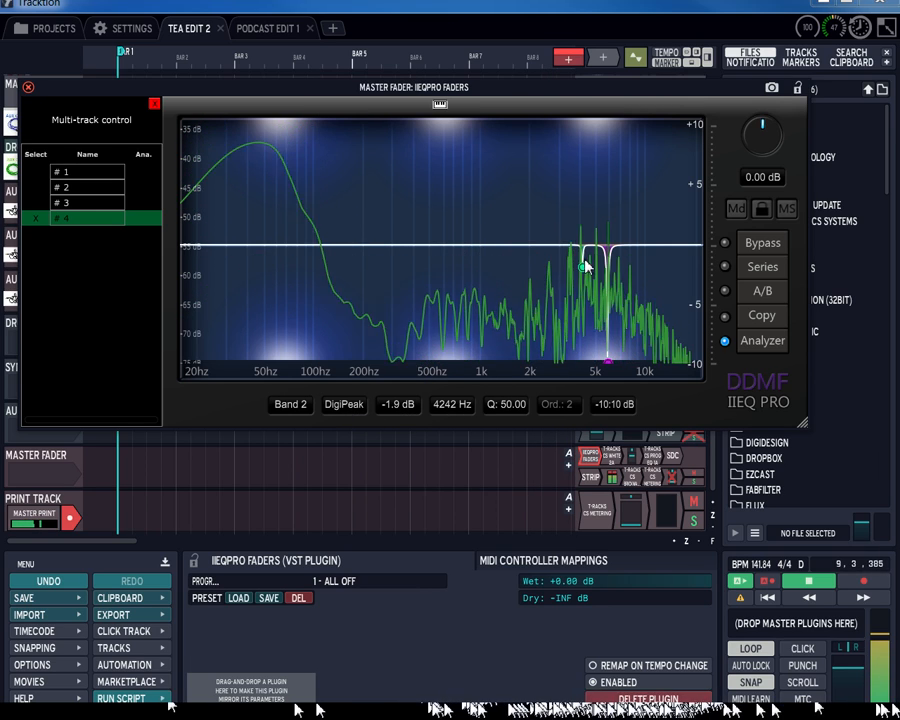
pyautogui.click(611, 365)
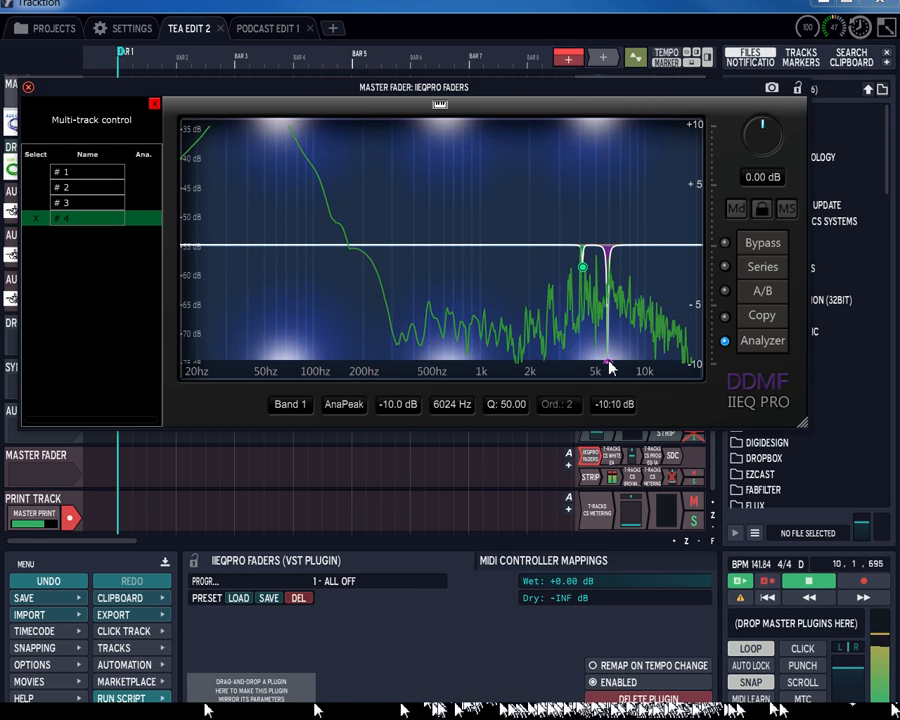
pyautogui.click(344, 402)
pyautogui.click(349, 106)
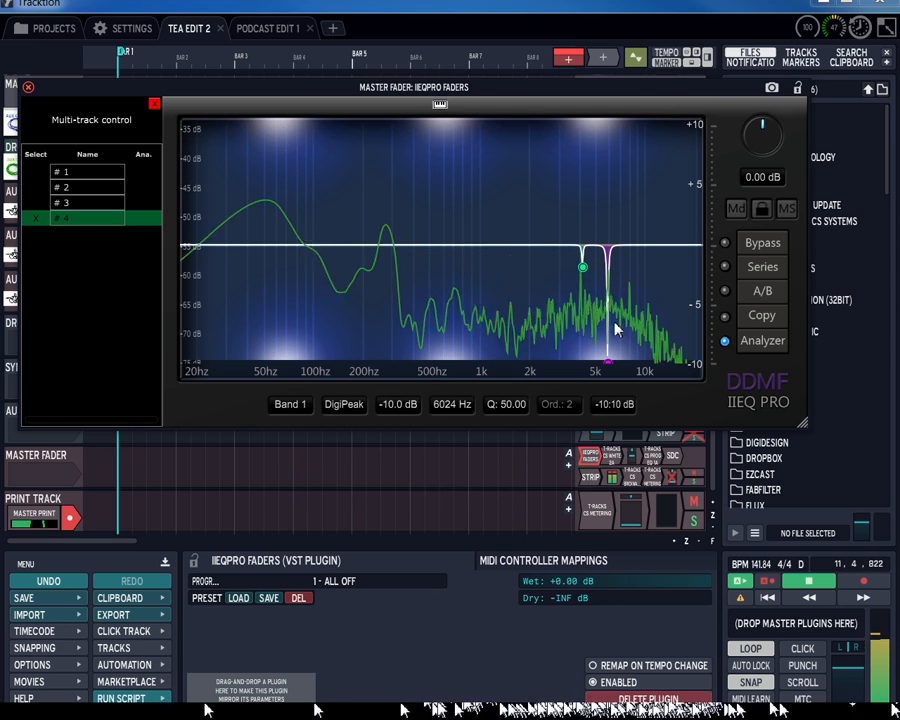
pyautogui.moveTo(585, 272)
pyautogui.mouseDown()
pyautogui.moveTo(595, 361)
pyautogui.moveTo(586, 387)
pyautogui.mouseUp()
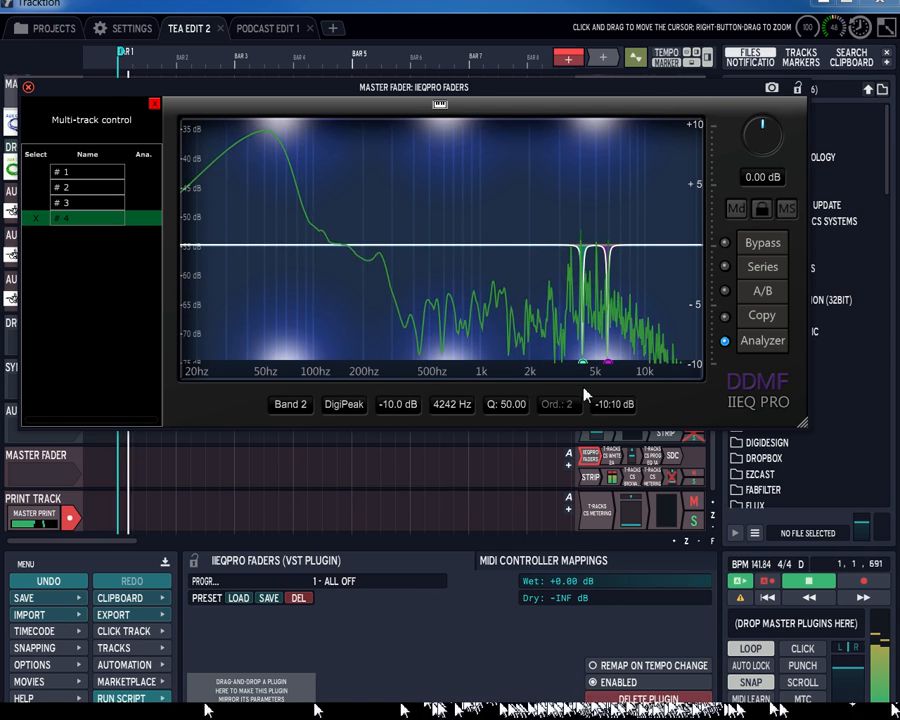
# - Remove both DigiPeak bands from the Master Fader EQ to leave the curve flat
pyautogui.moveTo(584, 360); pyautogui.dragTo(580, 247)
pyautogui.doubleClick(580, 246)
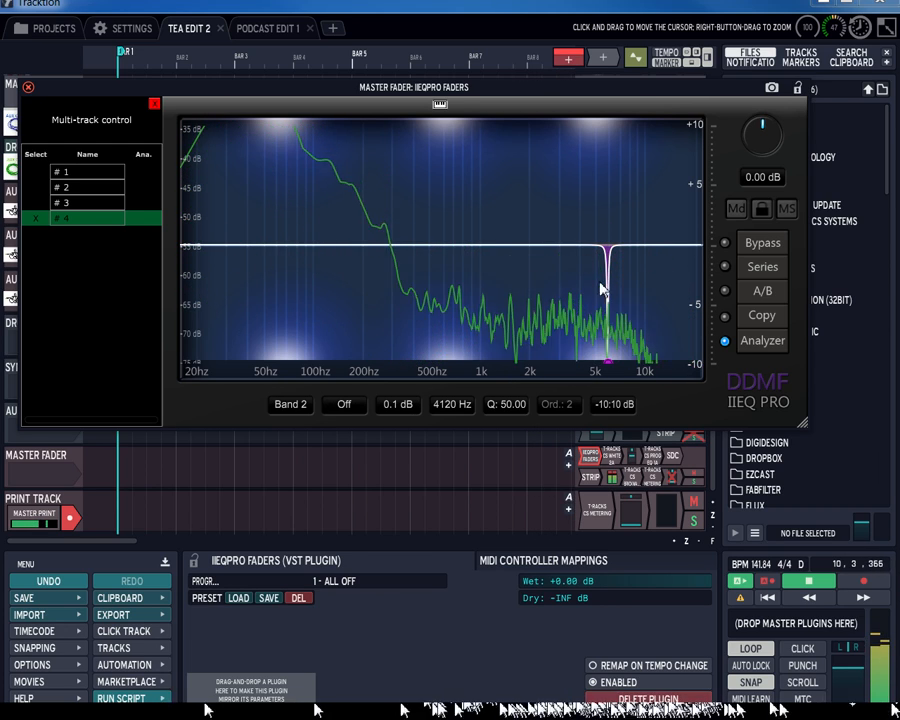
pyautogui.doubleClick(608, 366)
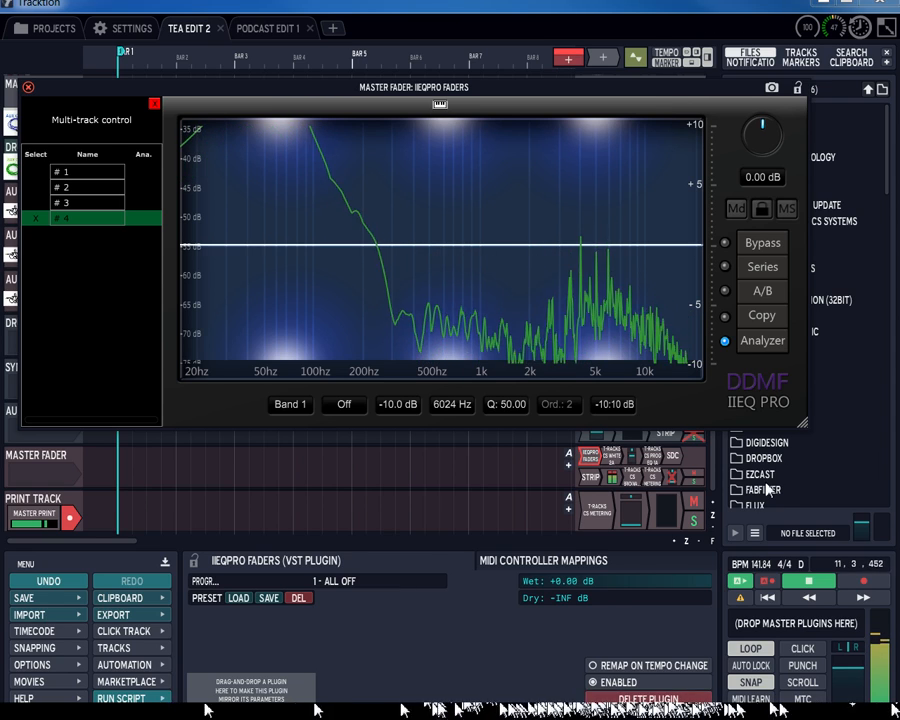
# - Stop playback, then close and reopen the Master Fader's IIEQPro Faders to check its analyzer scale, and close it
pyautogui.click(811, 584)
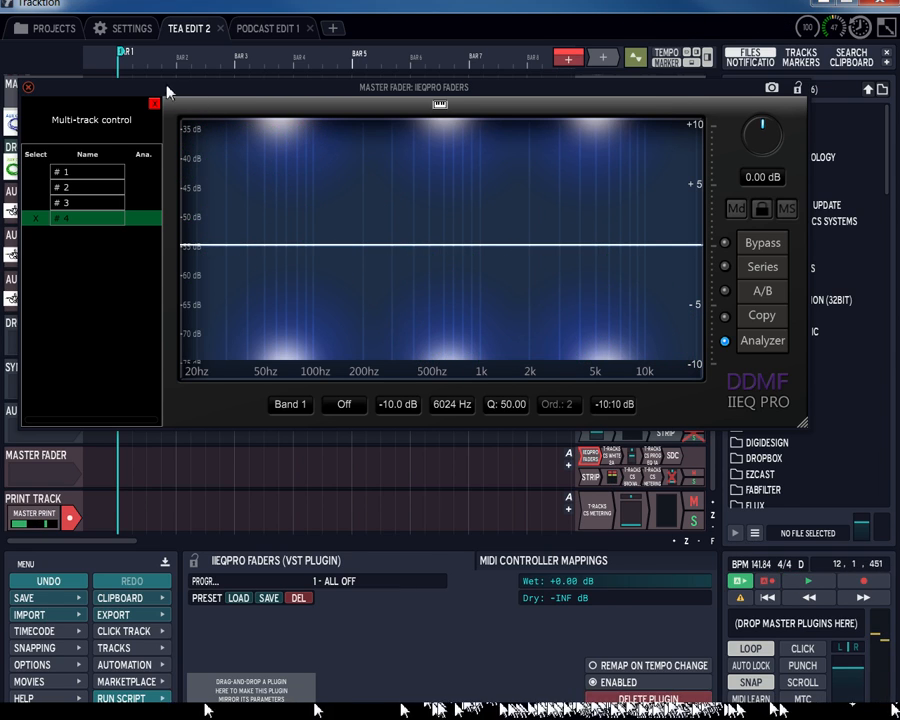
pyautogui.click(28, 88)
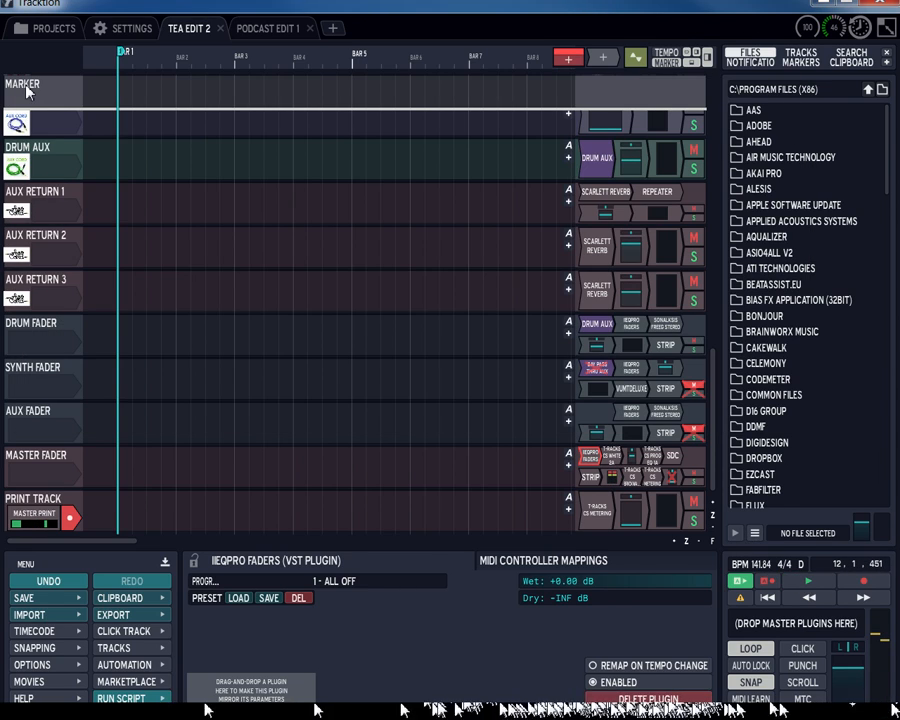
pyautogui.doubleClick(595, 462)
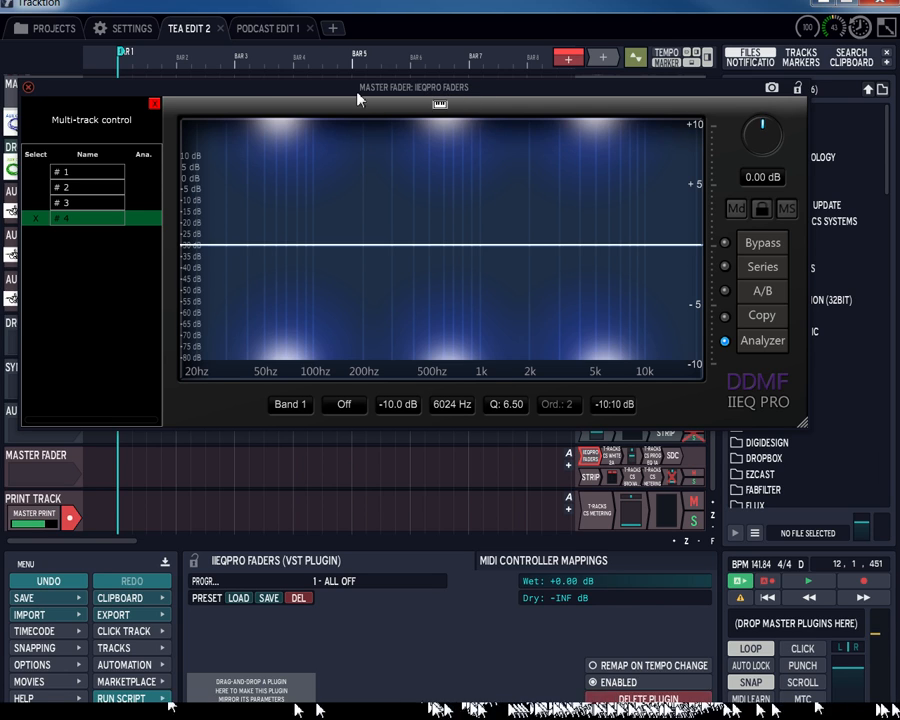
pyautogui.click(30, 88)
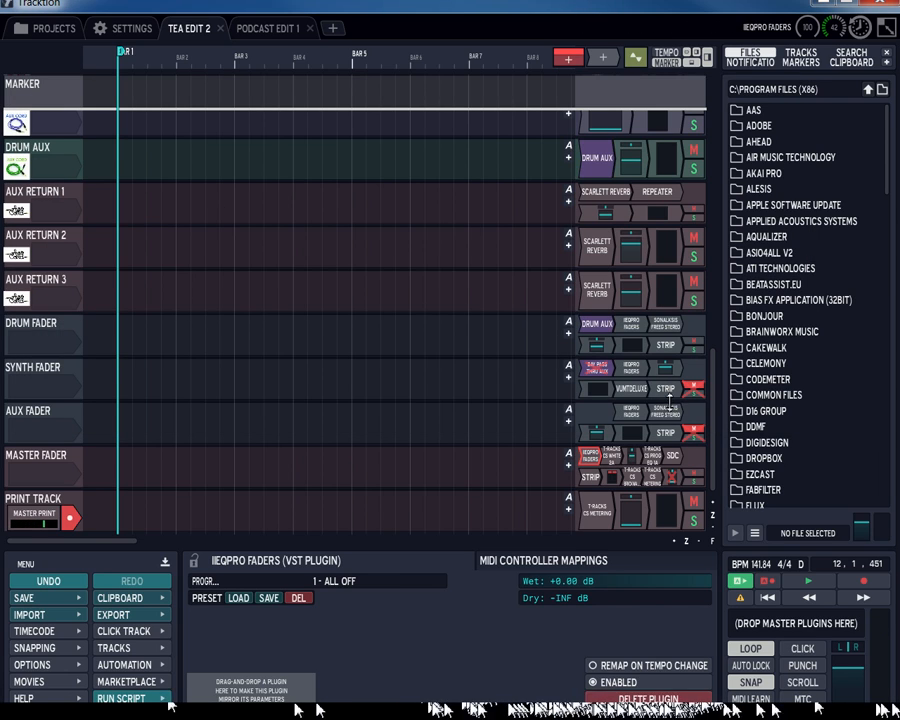
# - Examine the Multi-track control list in the FX track's IIEQPro Beat, from the kicks to the grand piano, and close it
pyautogui.moveTo(718, 453); pyautogui.dragTo(709, 290)
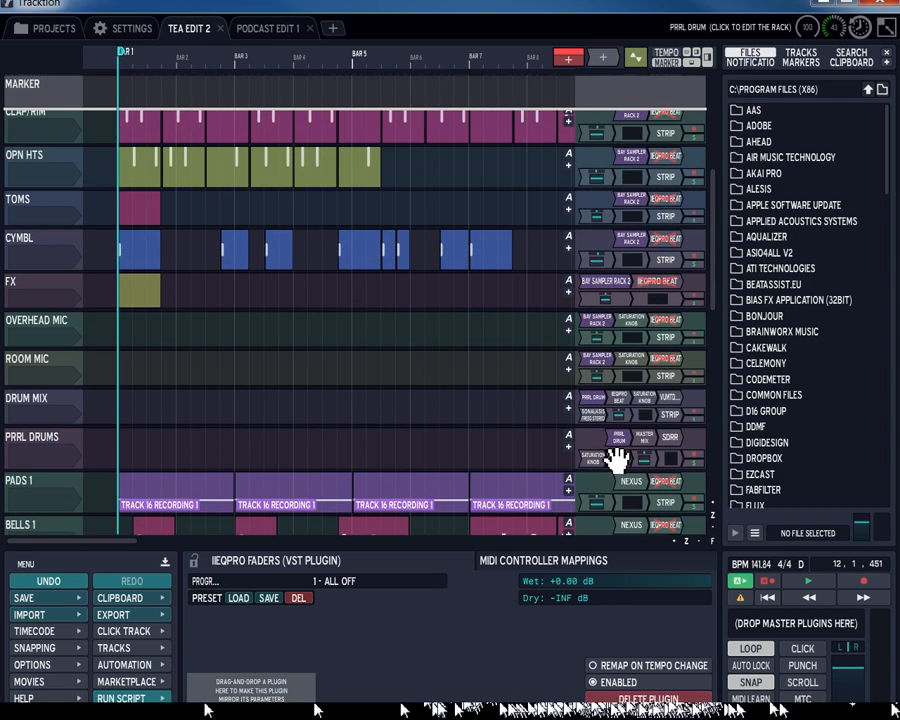
pyautogui.moveTo(713, 300); pyautogui.dragTo(712, 282)
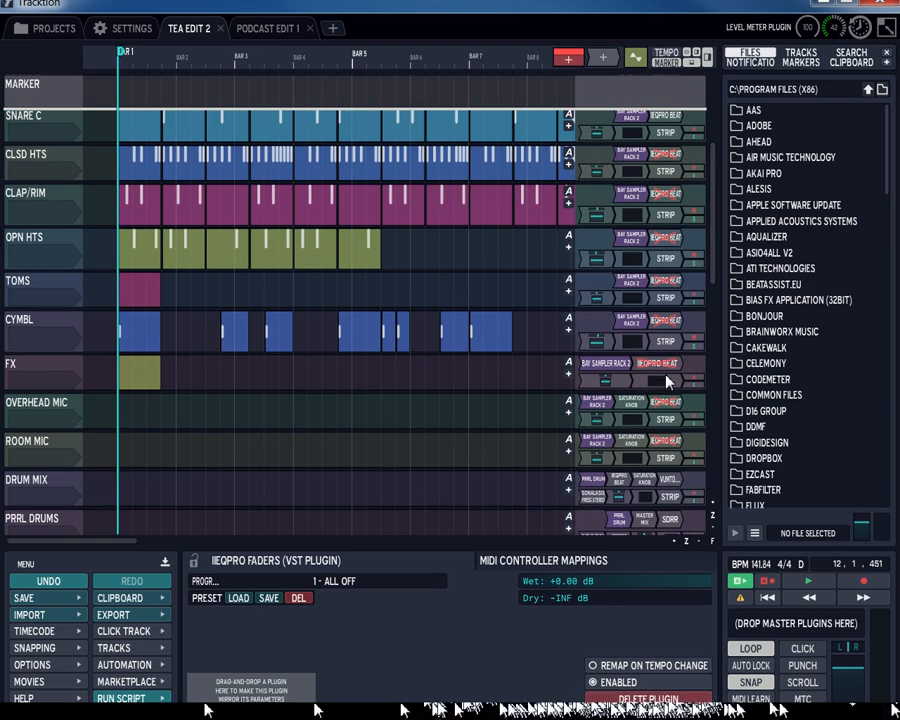
pyautogui.doubleClick(664, 370)
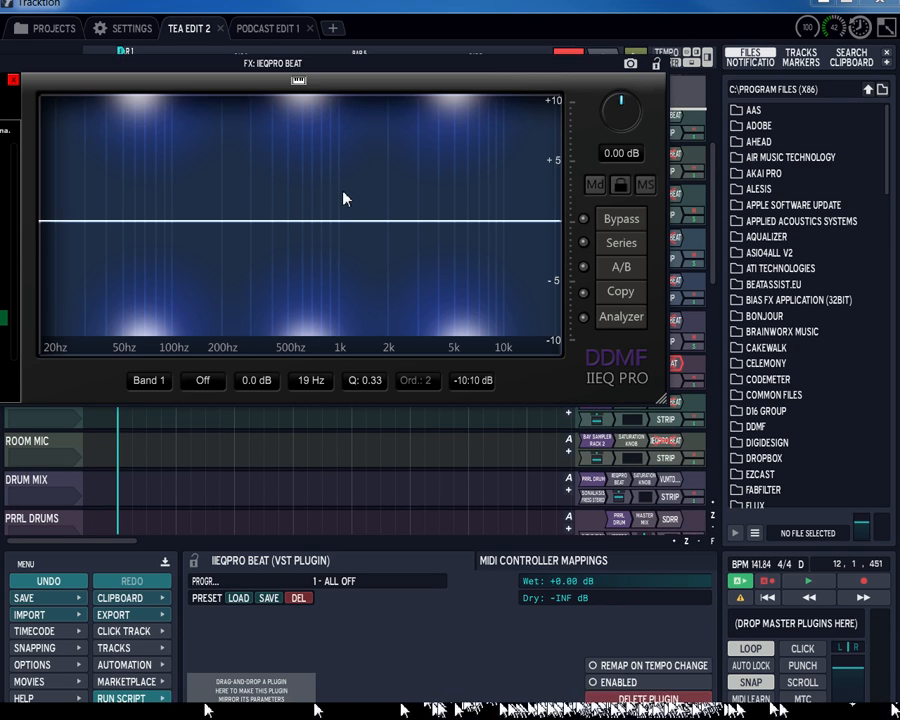
pyautogui.moveTo(295, 78); pyautogui.dragTo(425, 224)
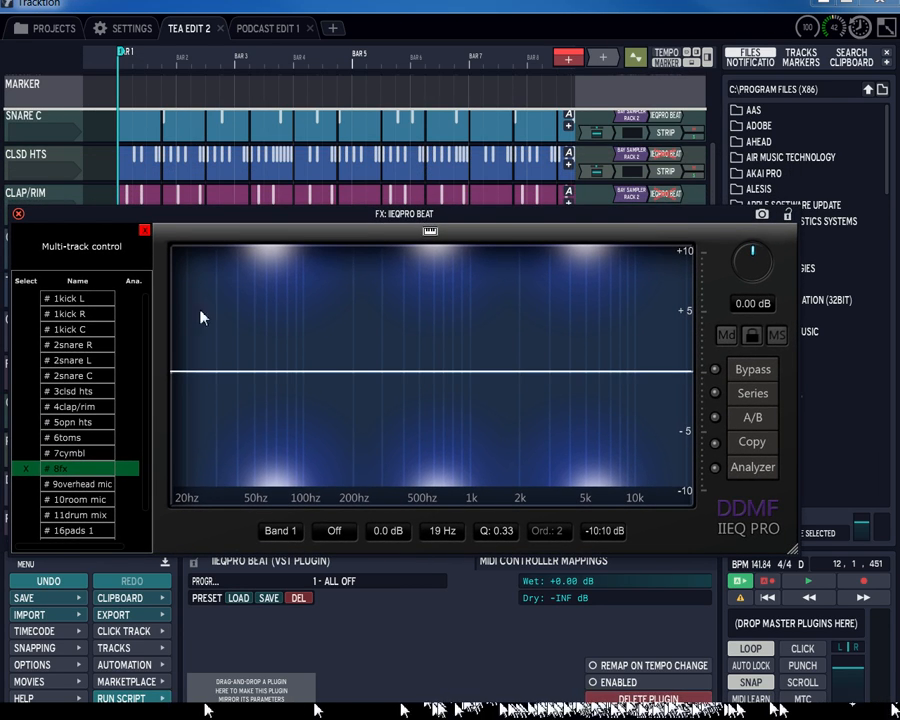
pyautogui.scroll(-2, 93, 403)
pyautogui.scroll(2, 60, 446)
pyautogui.scroll(-2, 146, 425)
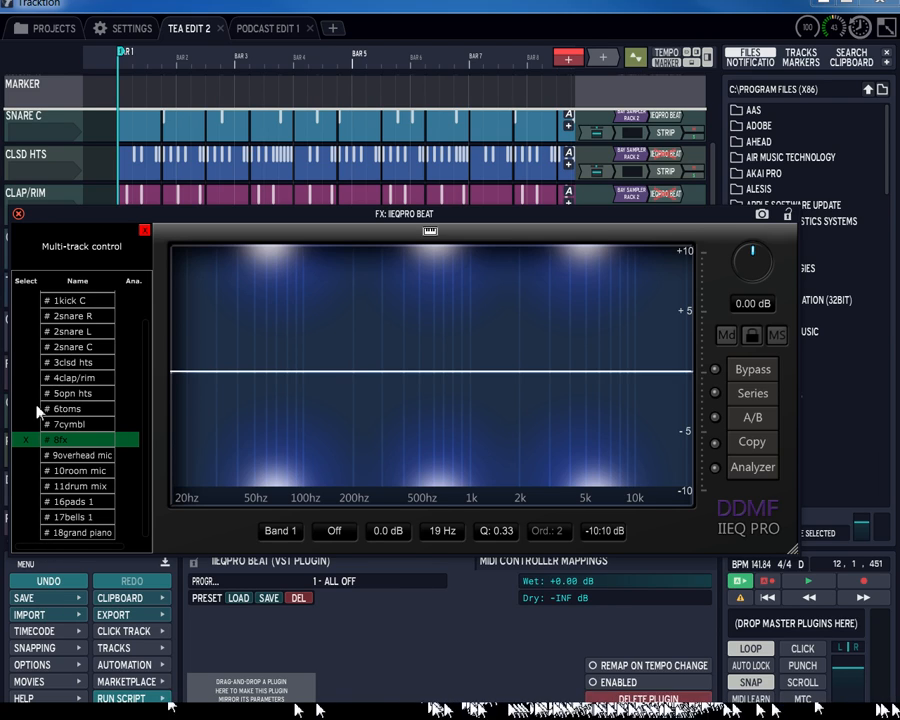
pyautogui.scroll(1, 76, 383)
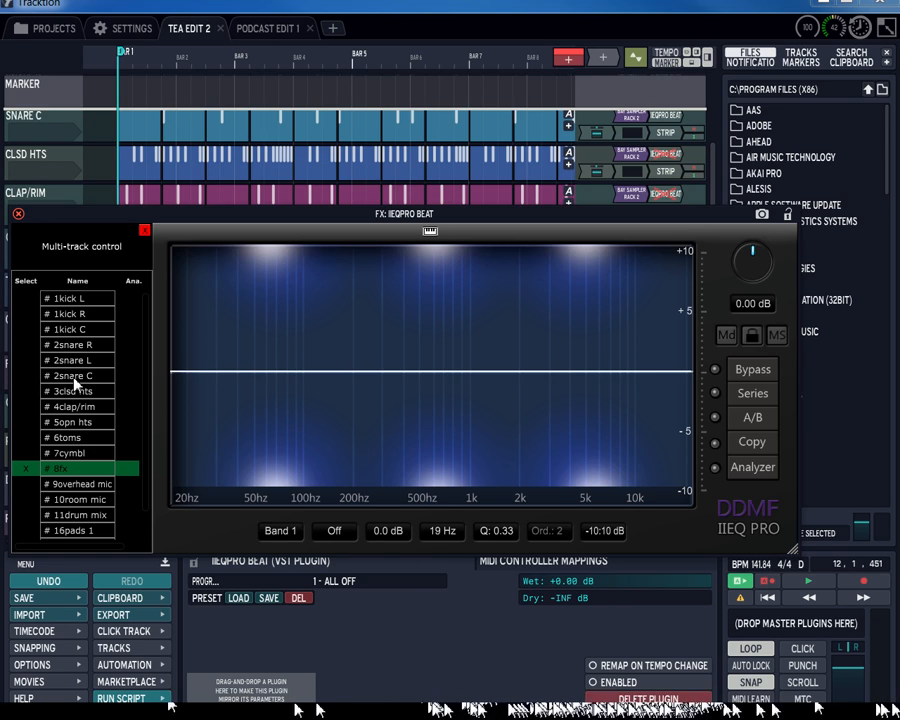
pyautogui.click(18, 215)
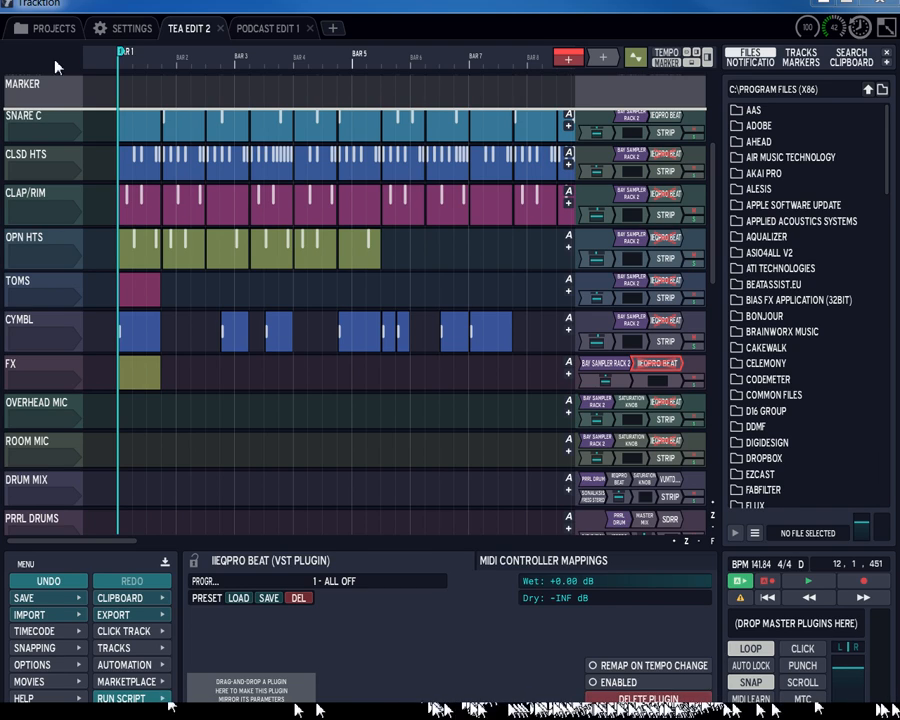
# - Open the plugin list in the settings and examine the IIEQPro variants listed under DDMF
pyautogui.click(132, 28)
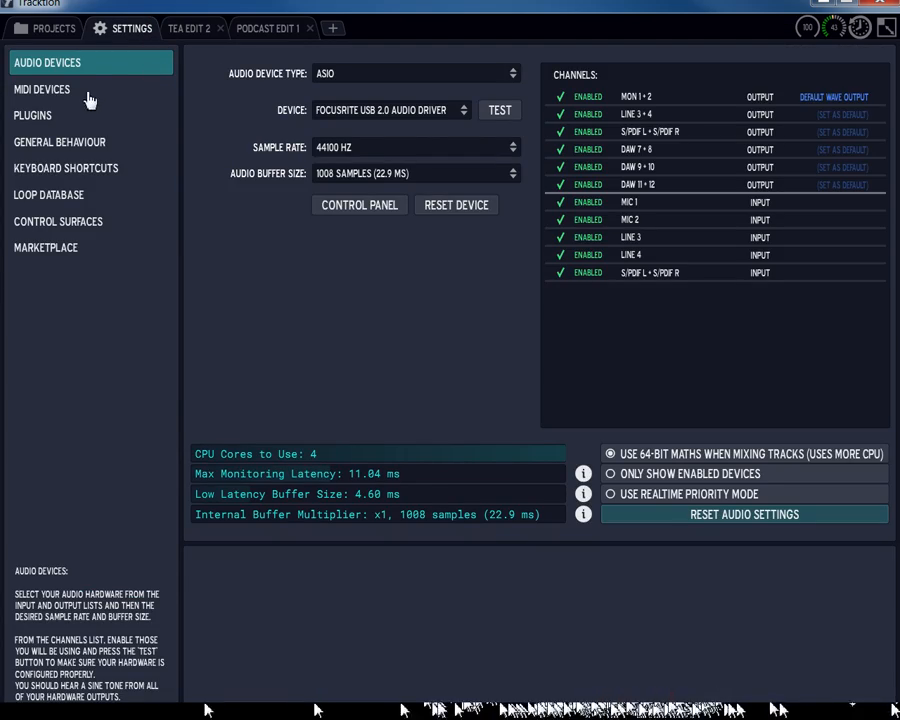
pyautogui.click(35, 117)
pyautogui.scroll(-10, 324, 263)
pyautogui.scroll(-15, 324, 263)
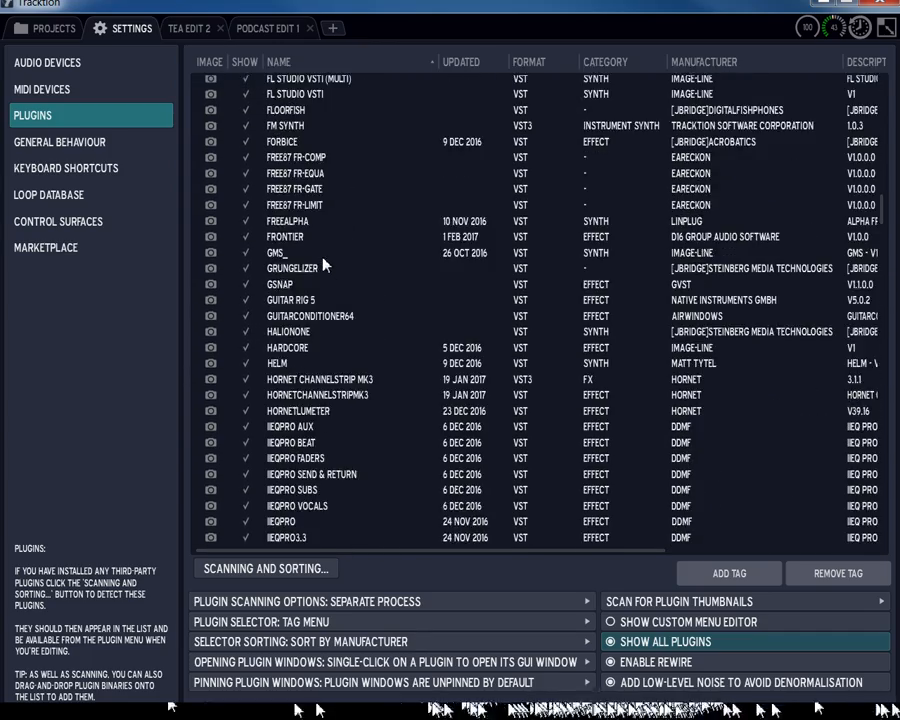
pyautogui.scroll(-5, 324, 263)
pyautogui.scroll(2, 295, 310)
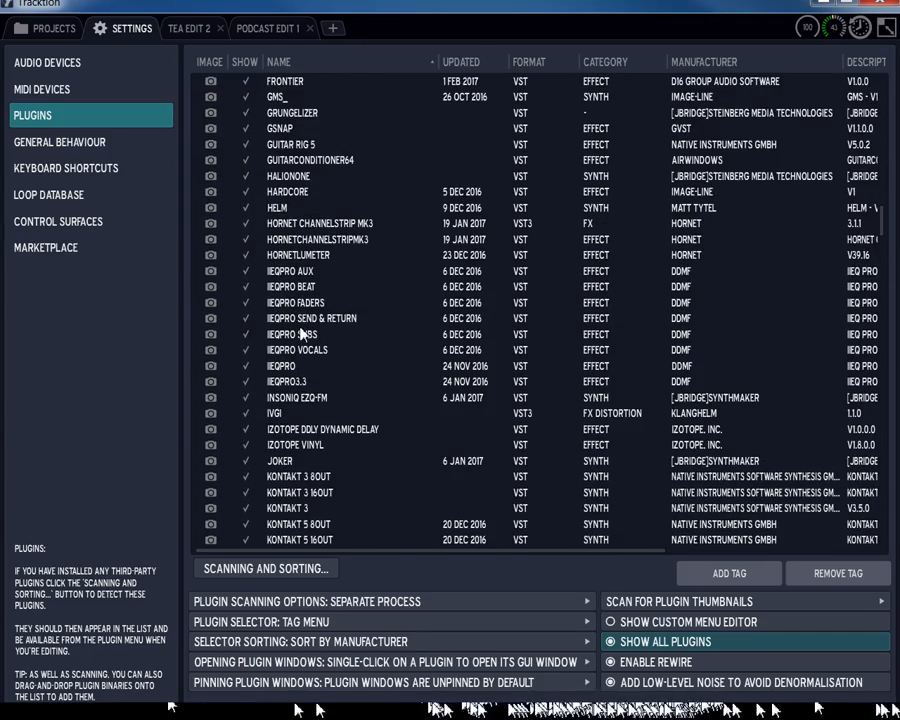
# - Show the folder containing the IIEQPro Send & Return plugin, examine the separately named DLL copies, and close the folder
pyautogui.click(307, 319)
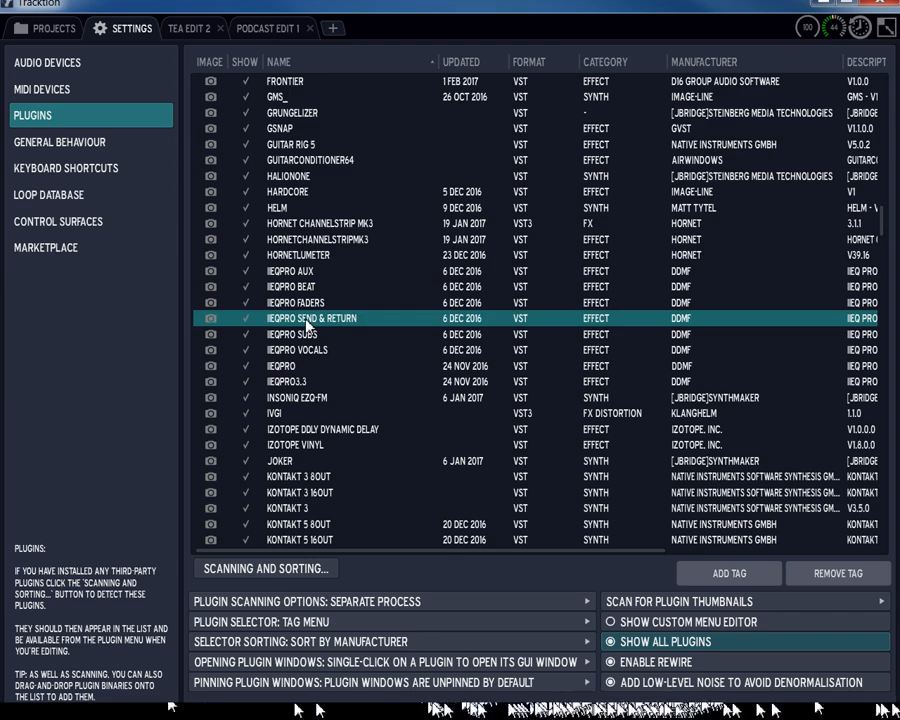
pyautogui.click(265, 568)
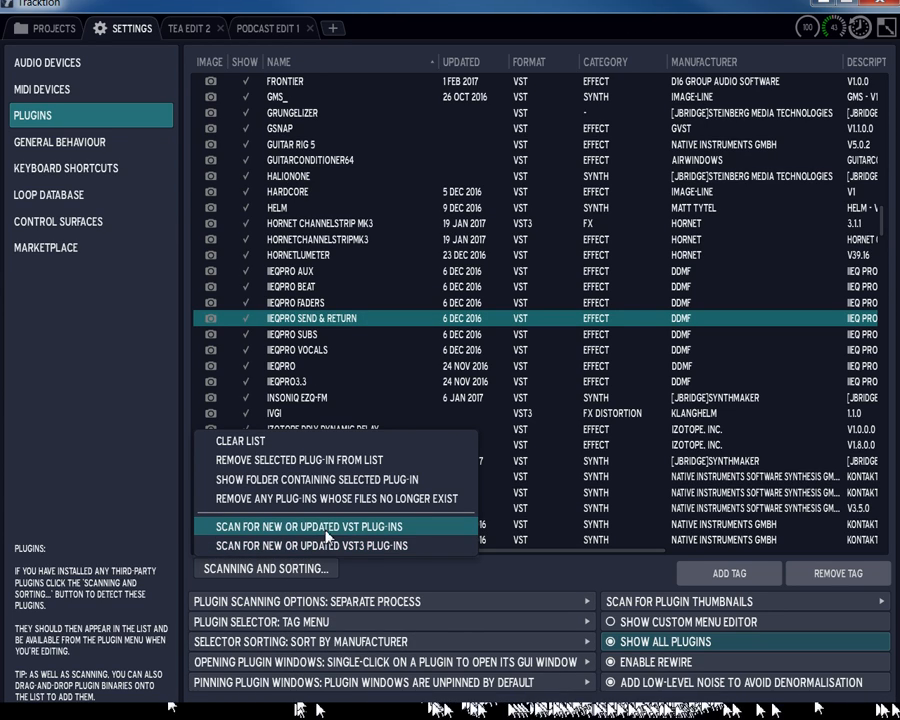
pyautogui.click(320, 480)
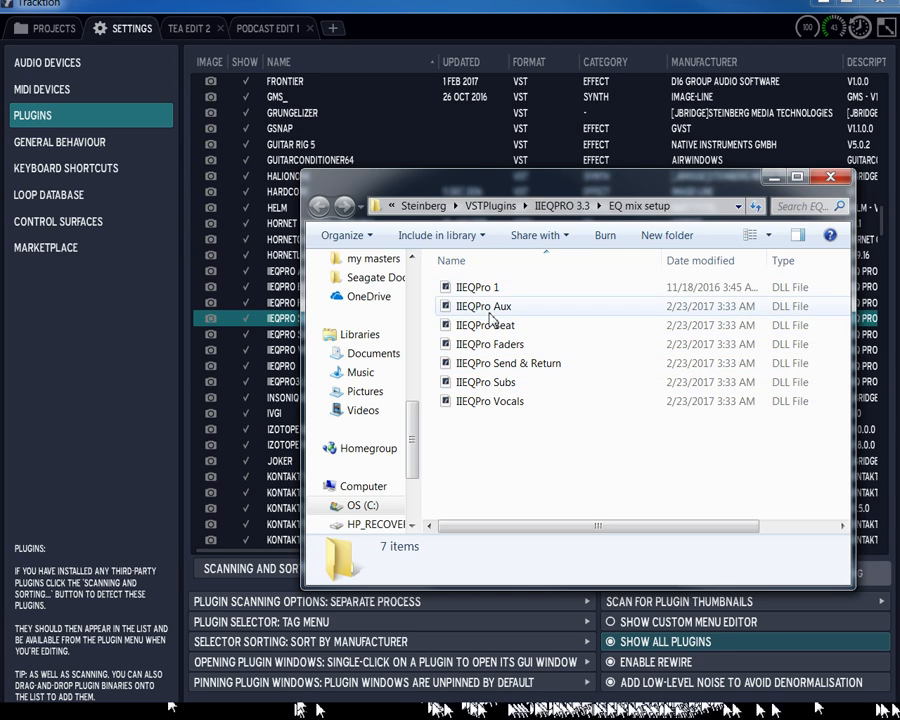
pyautogui.click(830, 178)
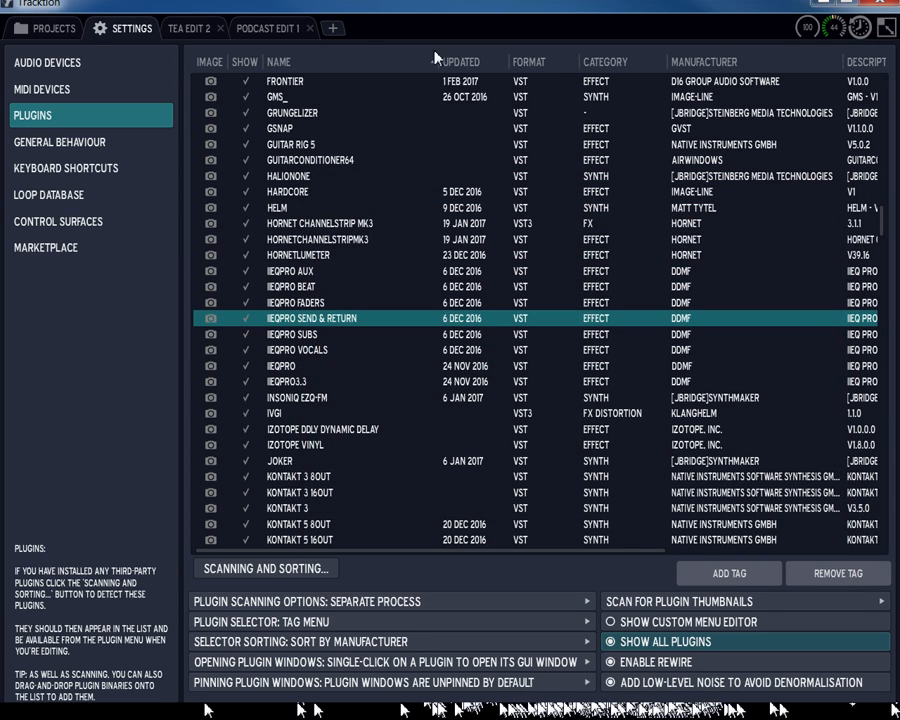
# - Return to Tea Edit 2, check the Multi-track control list in the first Kick track's IIEQPro Beat, and close it
pyautogui.click(190, 28)
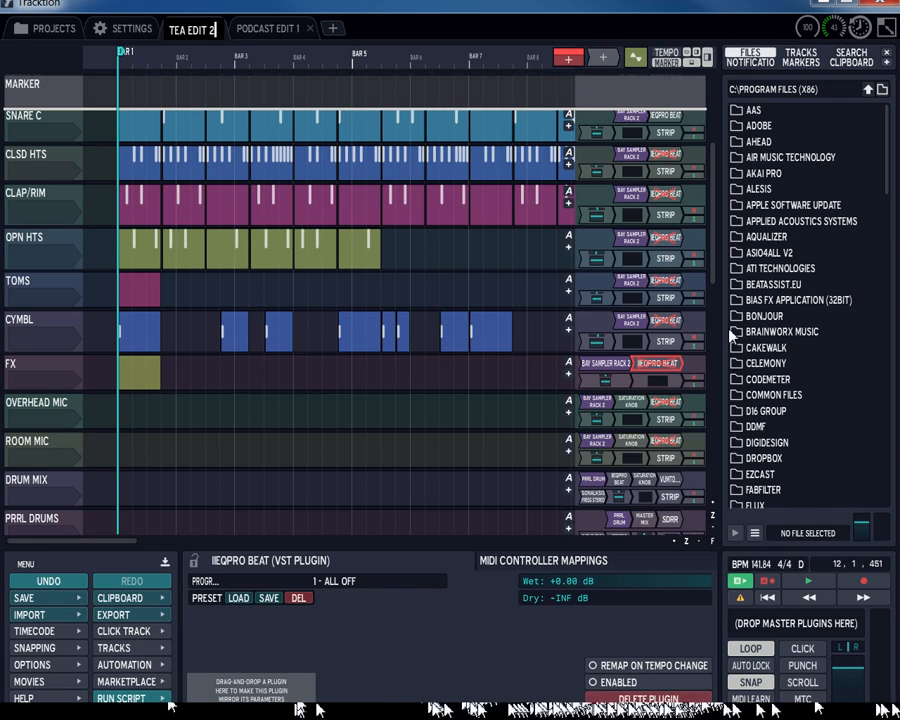
pyautogui.moveTo(712, 240); pyautogui.dragTo(736, 482)
pyautogui.moveTo(721, 424); pyautogui.dragTo(712, 27)
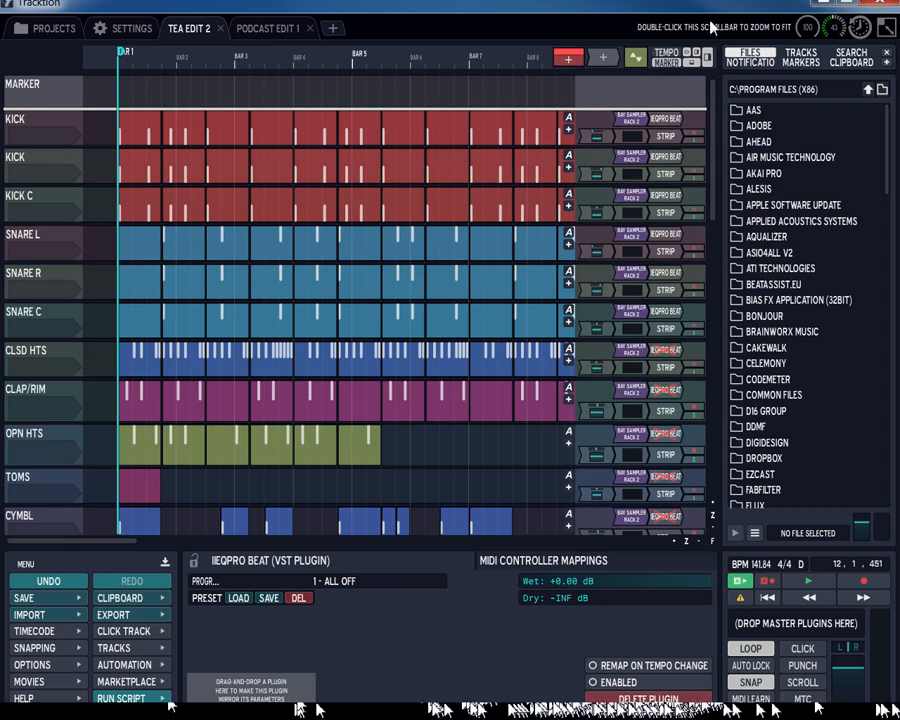
pyautogui.doubleClick(664, 122)
pyautogui.click(33, 95)
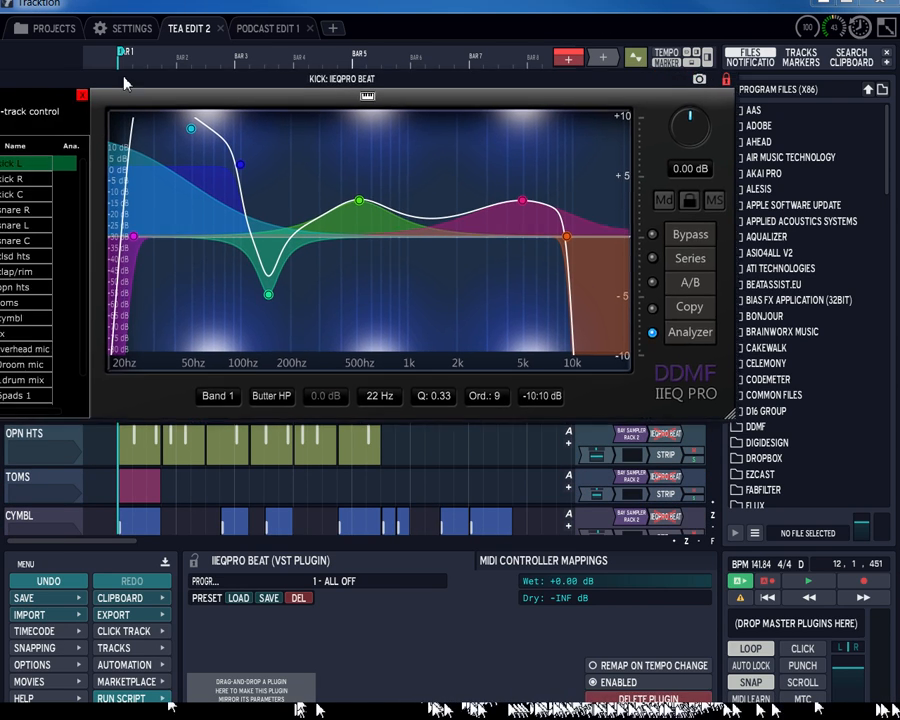
pyautogui.scroll(-1, 72, 225)
pyautogui.scroll(1, 72, 225)
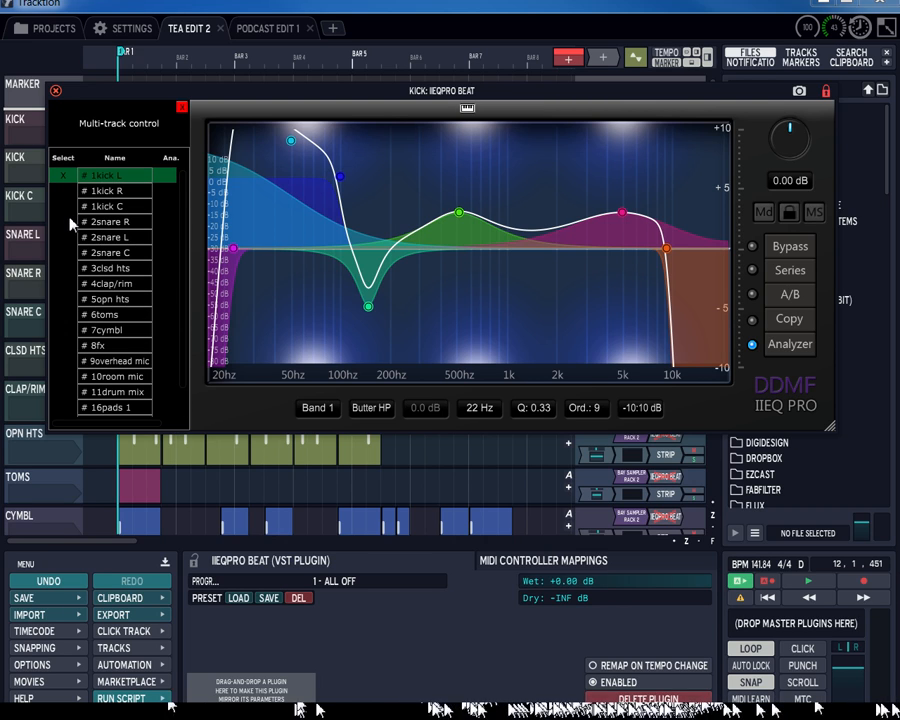
pyautogui.click(55, 90)
# - Check the Multi-track control lists in the Pads 1 IIEQPro Beat and the Aux Fader's IIEQPro Faders, closing both plugin windows
pyautogui.moveTo(711, 225); pyautogui.dragTo(730, 372)
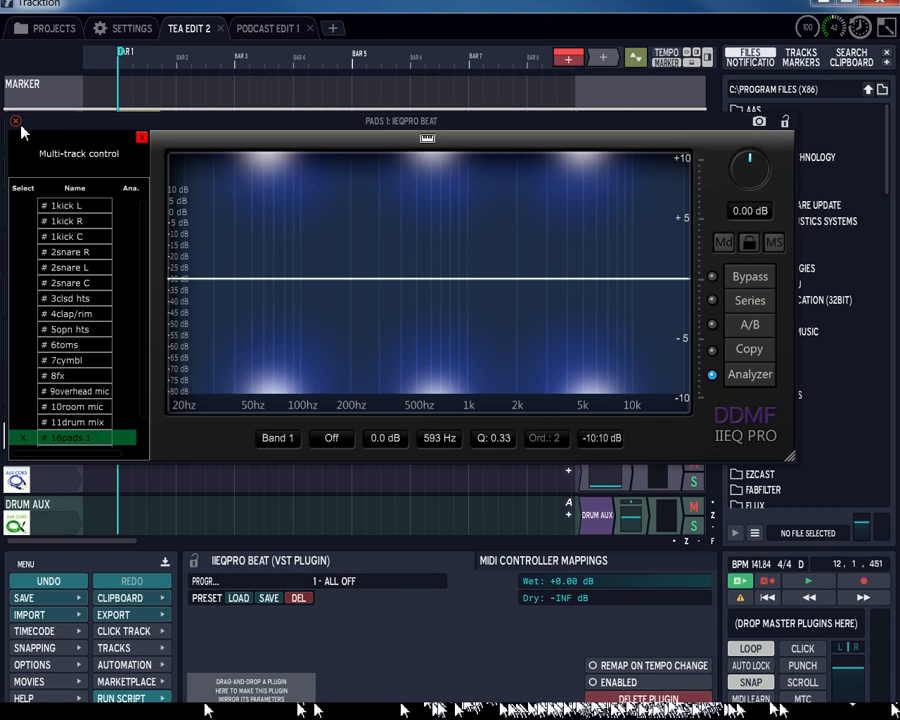
pyautogui.click(15, 121)
pyautogui.moveTo(714, 340); pyautogui.dragTo(719, 495)
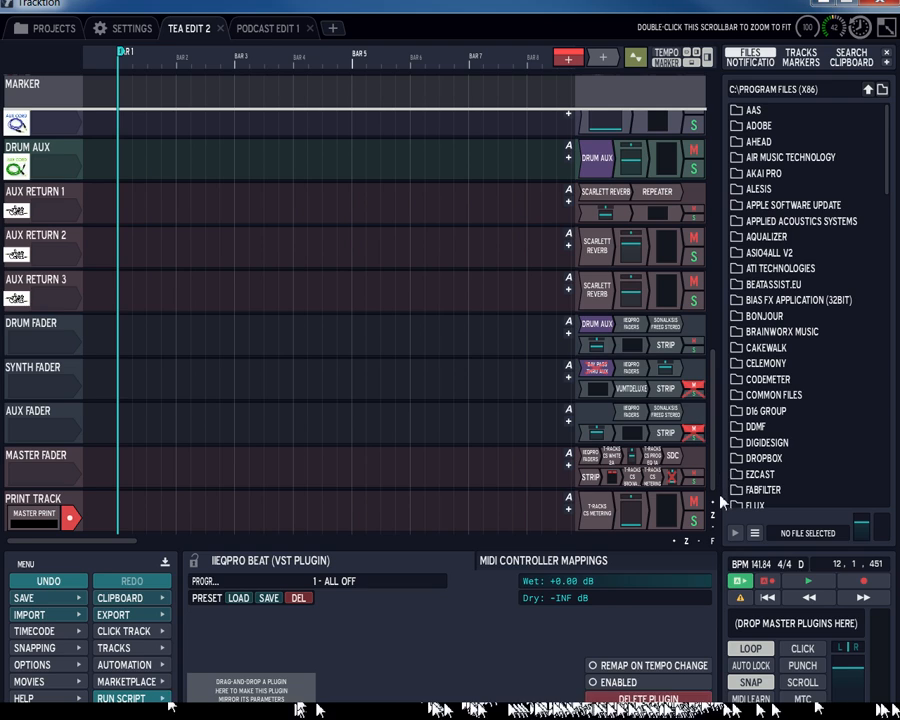
pyautogui.doubleClick(634, 414)
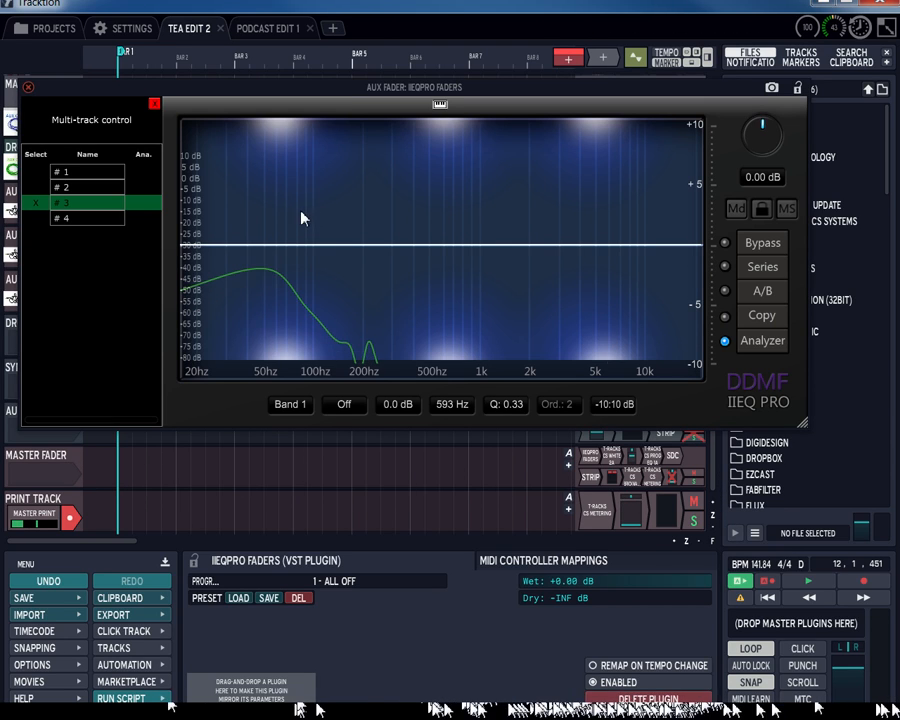
pyautogui.moveTo(448, 92)
pyautogui.mouseDown()
pyautogui.moveTo(408, 108)
pyautogui.moveTo(457, 97)
pyautogui.mouseUp()
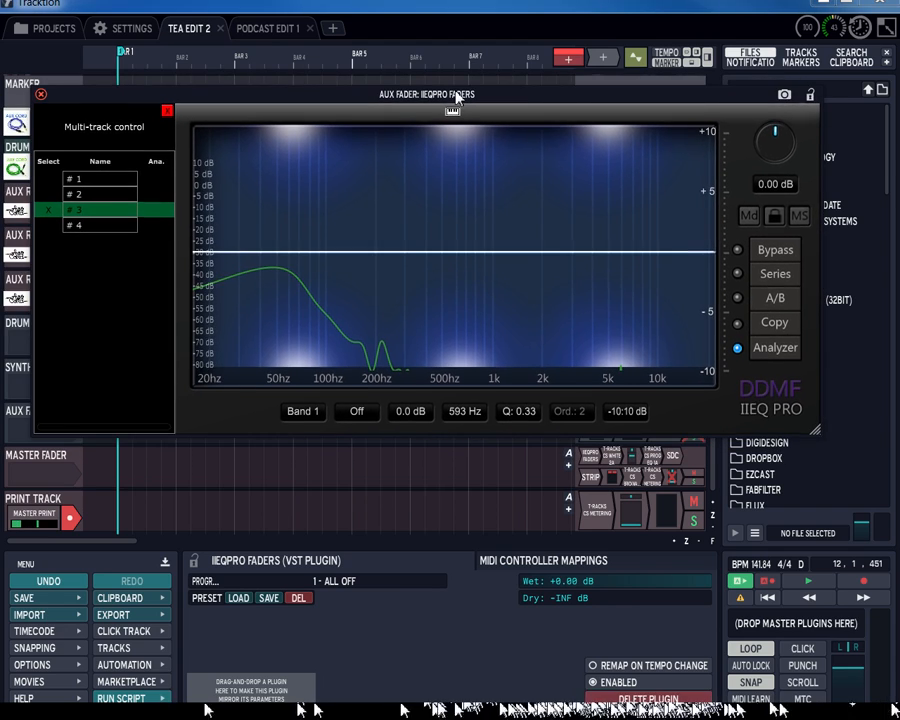
pyautogui.click(41, 94)
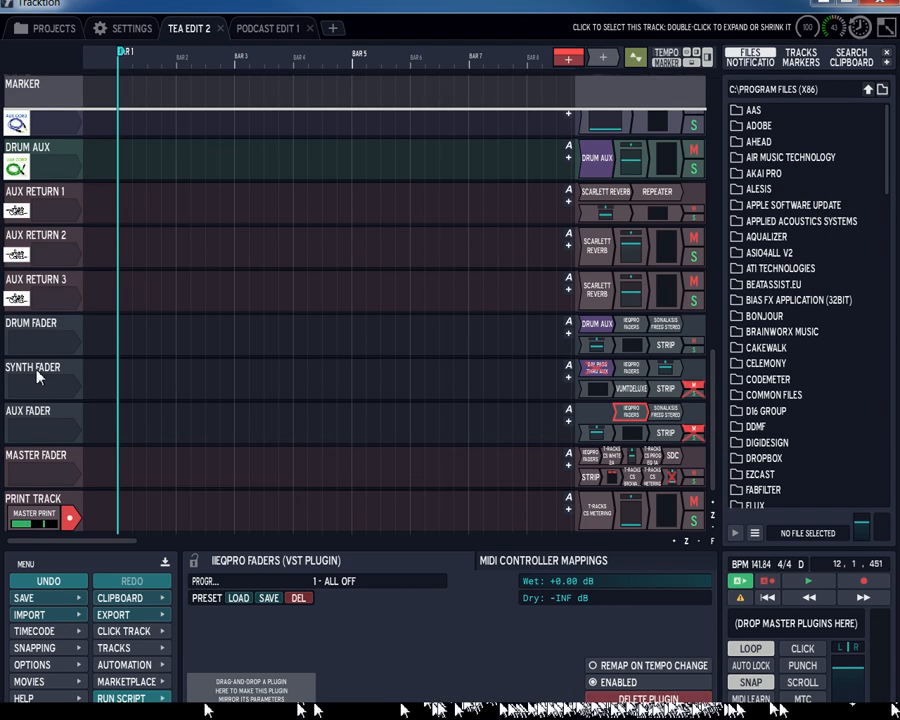
# - Copy the Drum Fader track's name into Multi-track control slot 1 of its IIEQPro Faders, and close the plugin
pyautogui.click(60, 460)
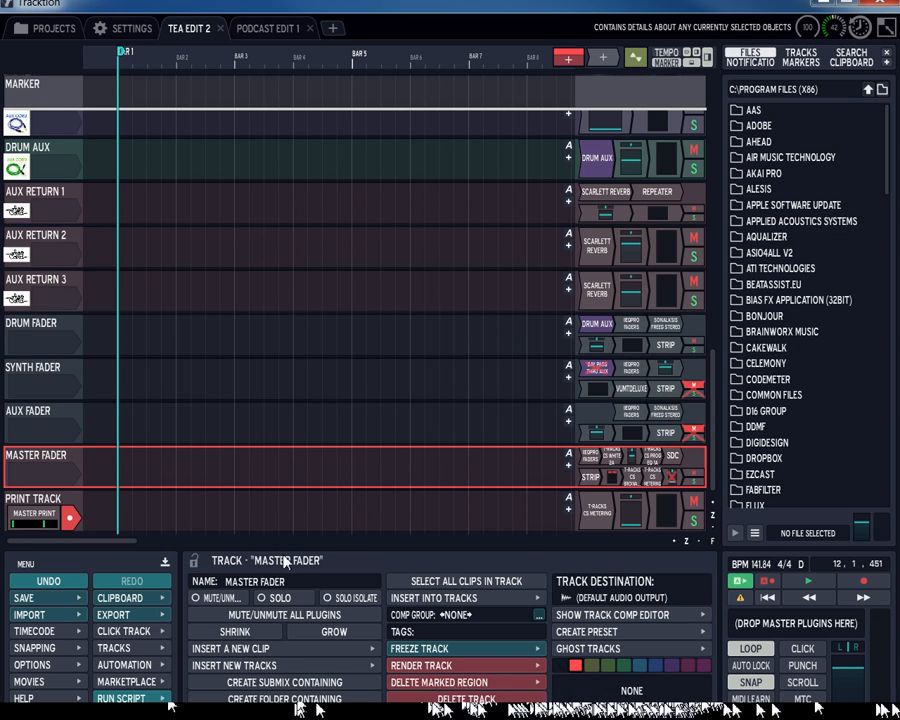
pyautogui.click(43, 335)
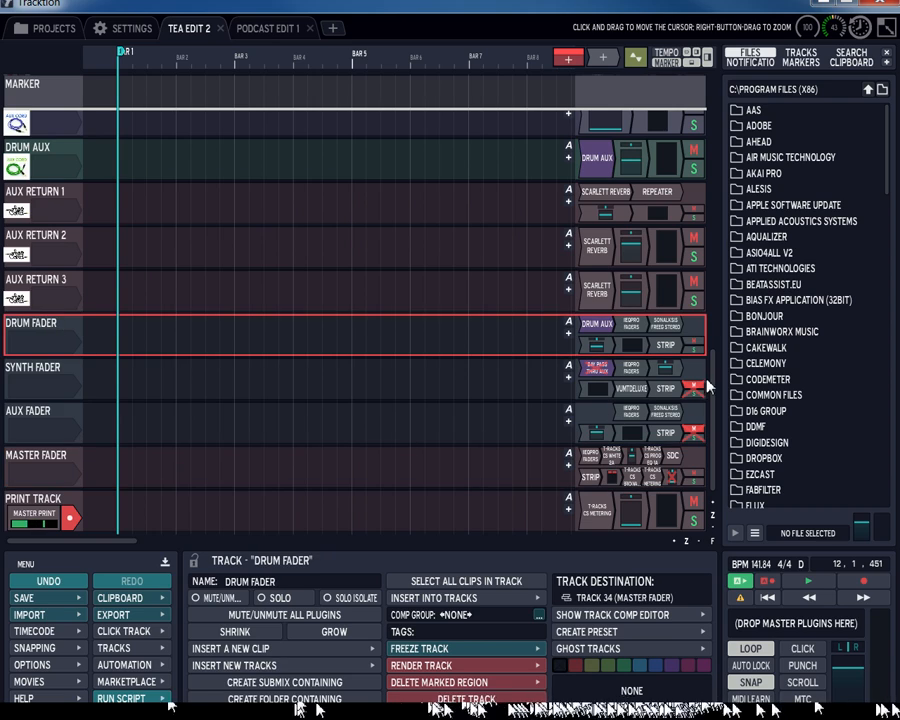
pyautogui.click(265, 581)
pyautogui.rightClick(272, 581)
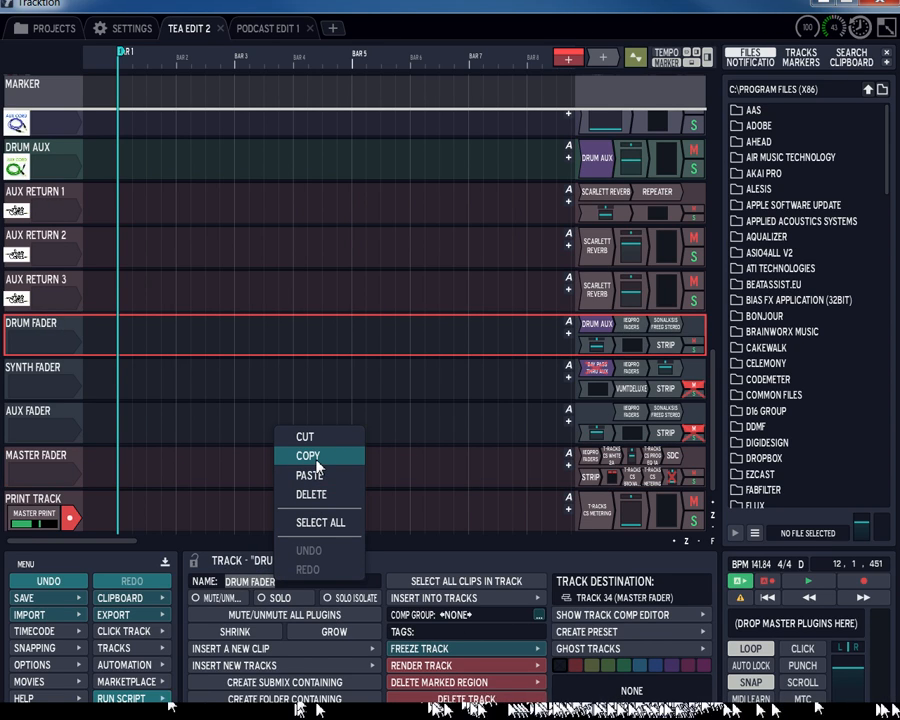
pyautogui.click(316, 461)
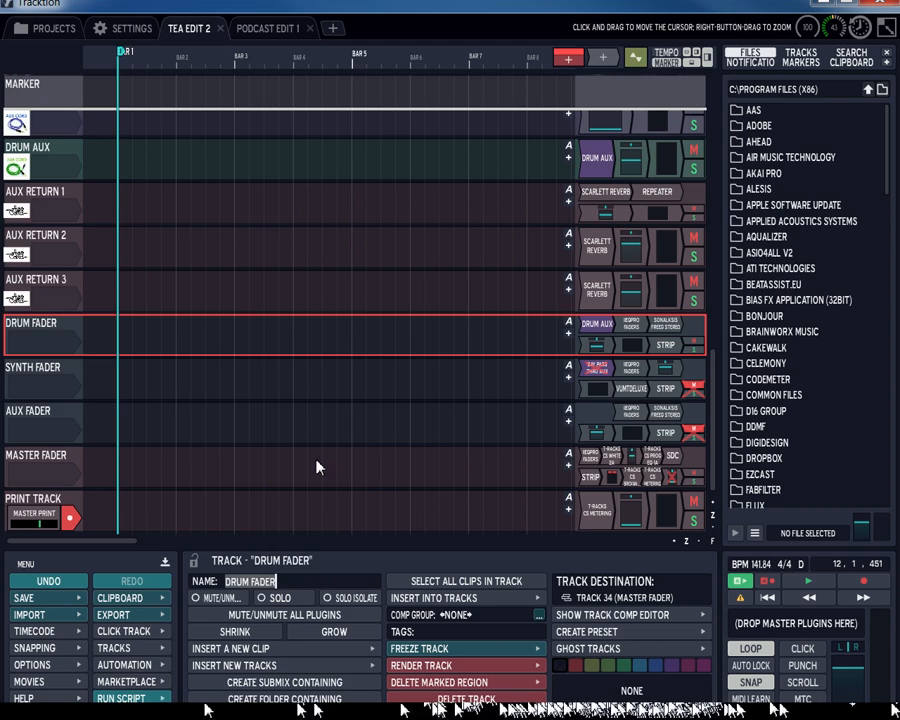
pyautogui.doubleClick(634, 329)
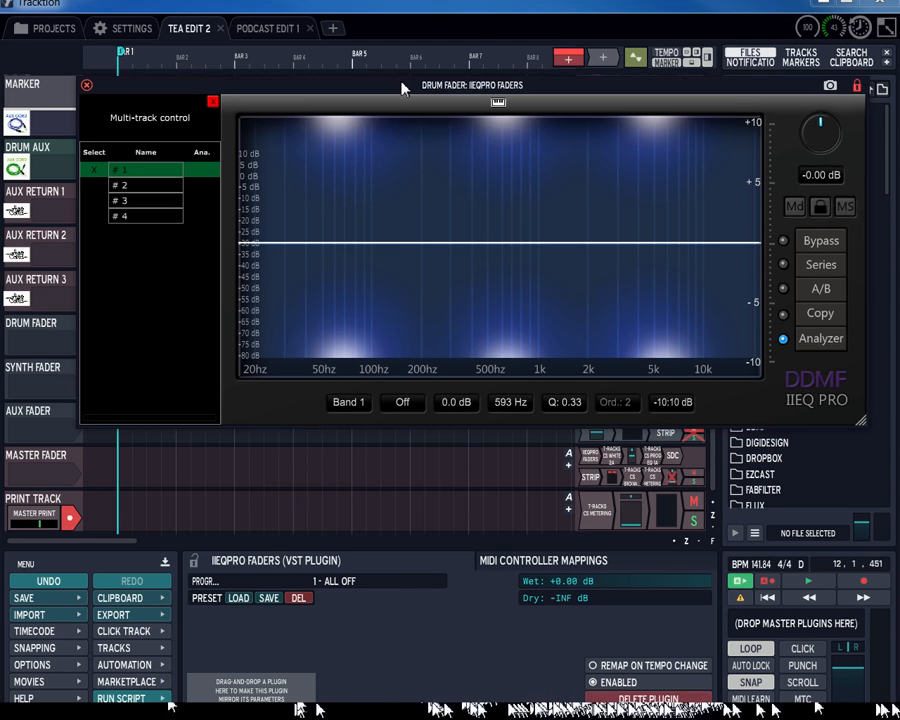
pyautogui.click(128, 165)
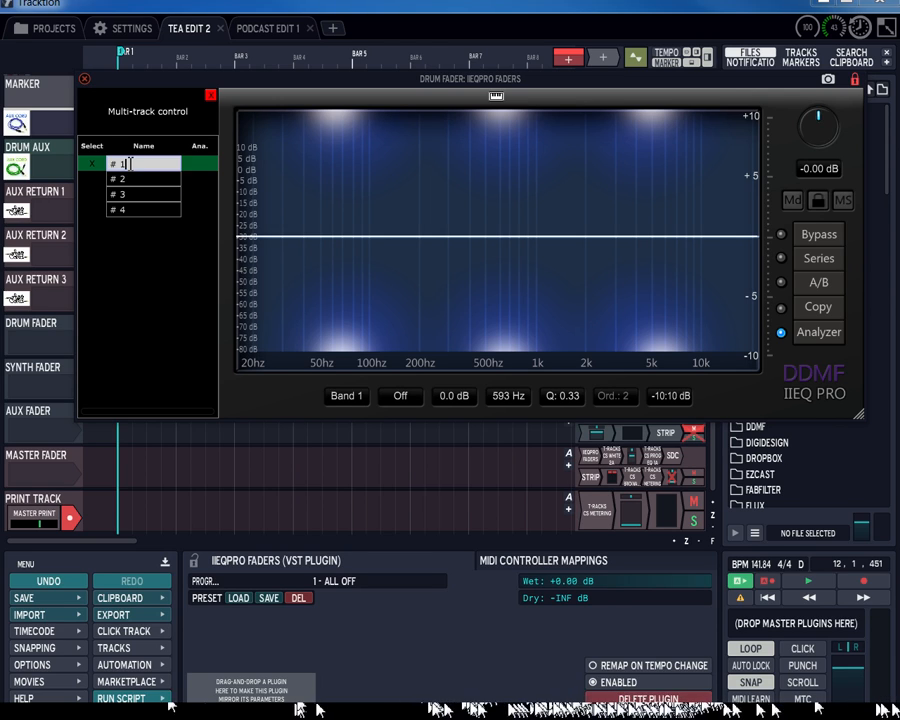
pyautogui.rightClick(130, 164)
pyautogui.click(160, 202)
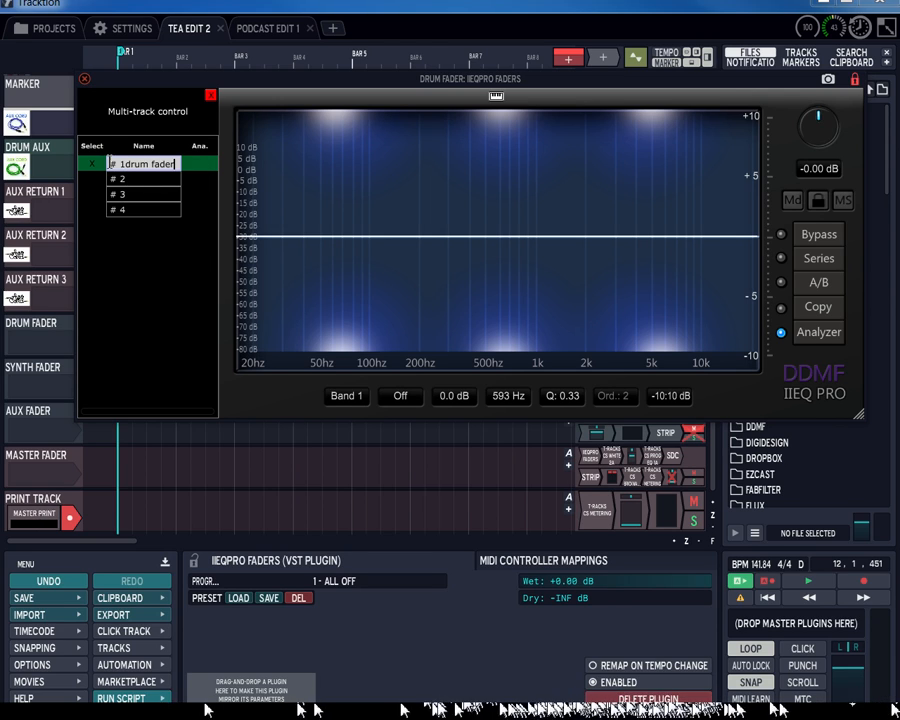
pyautogui.click(84, 79)
# - Copy the Synth Fader track's name into Multi-track control slot 2 of its IIEQPro Faders, and close the plugin
pyautogui.click(44, 372)
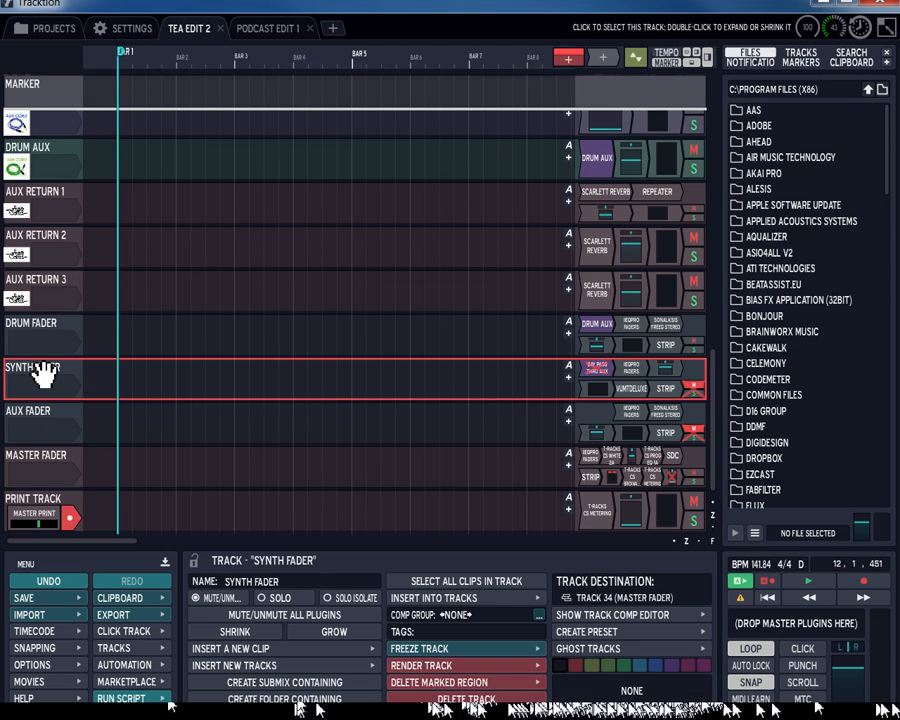
pyautogui.click(250, 581)
pyautogui.rightClick(262, 581)
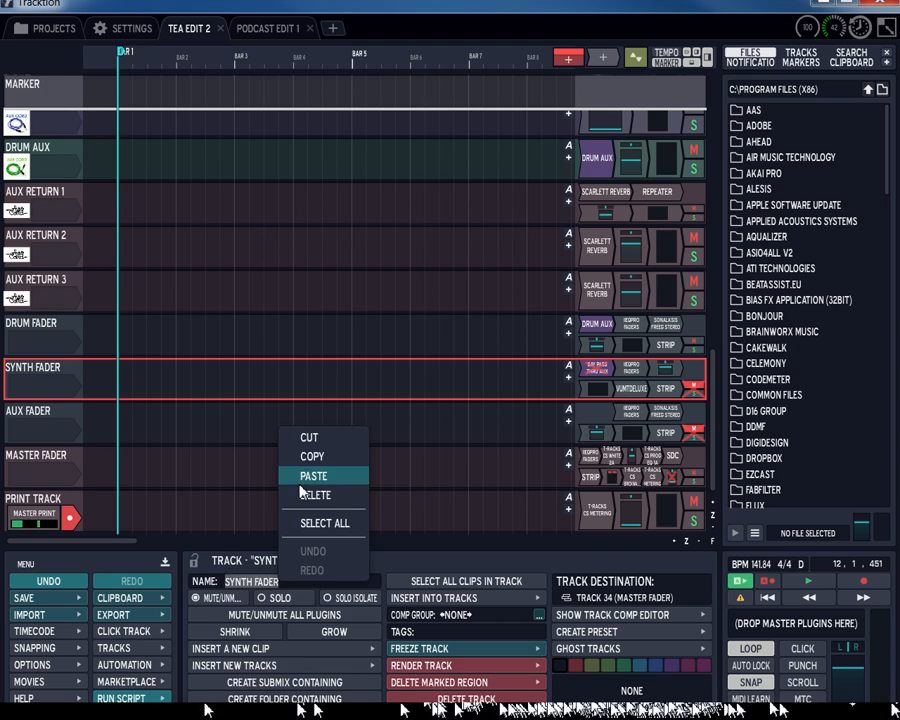
pyautogui.click(308, 457)
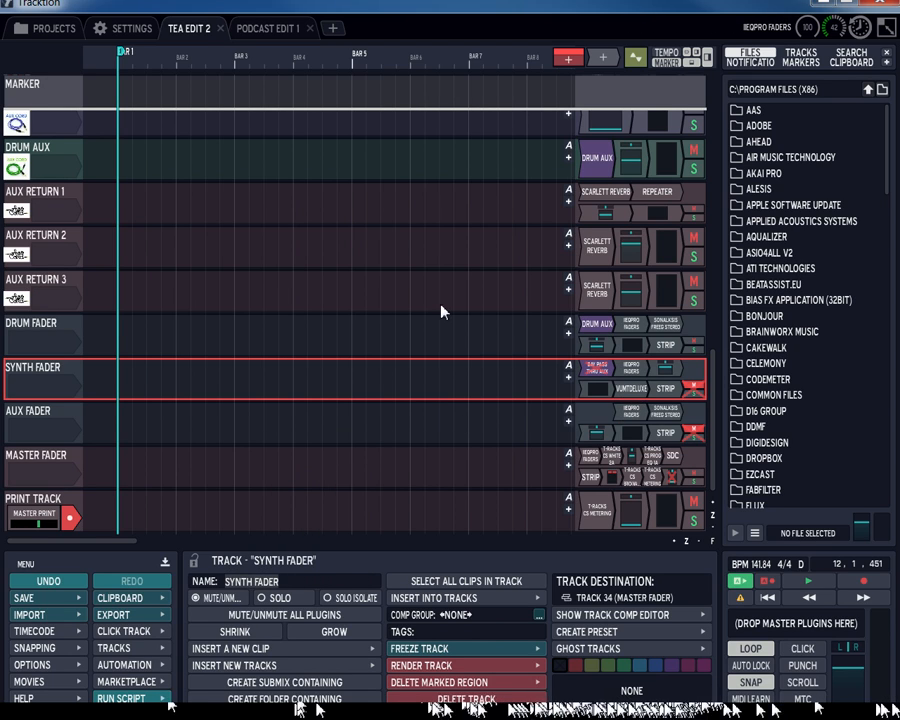
pyautogui.doubleClick(631, 368)
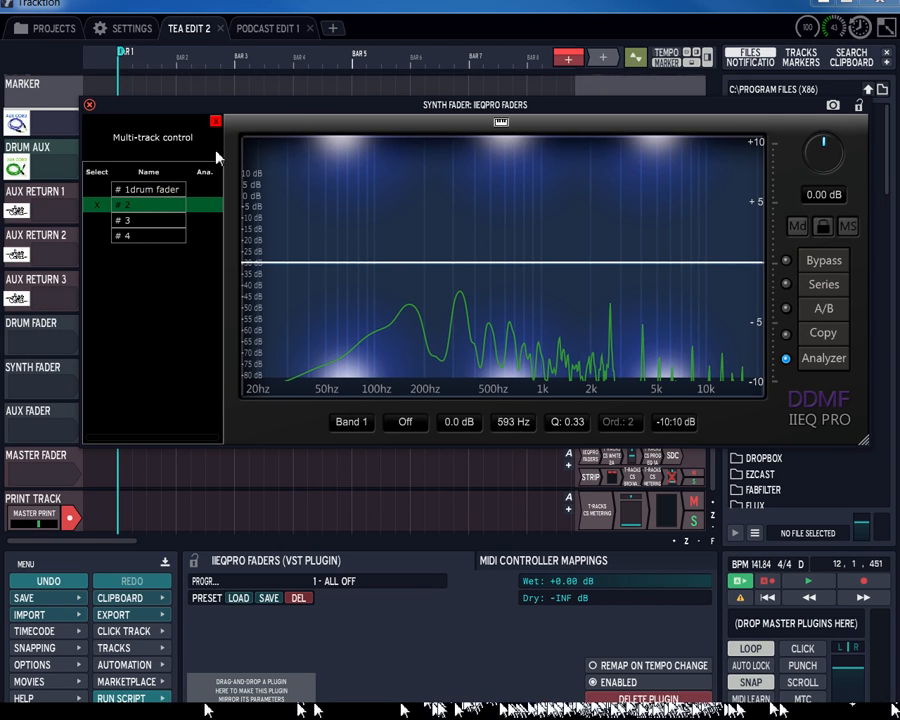
pyautogui.click(140, 207)
pyautogui.rightClick(140, 208)
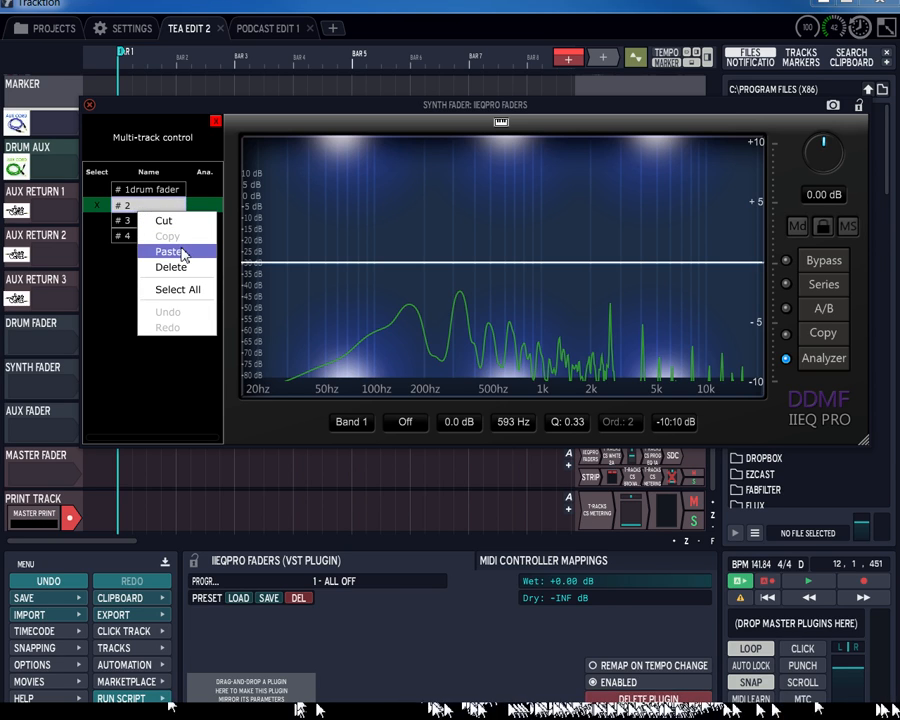
pyautogui.click(156, 250)
pyautogui.click(89, 105)
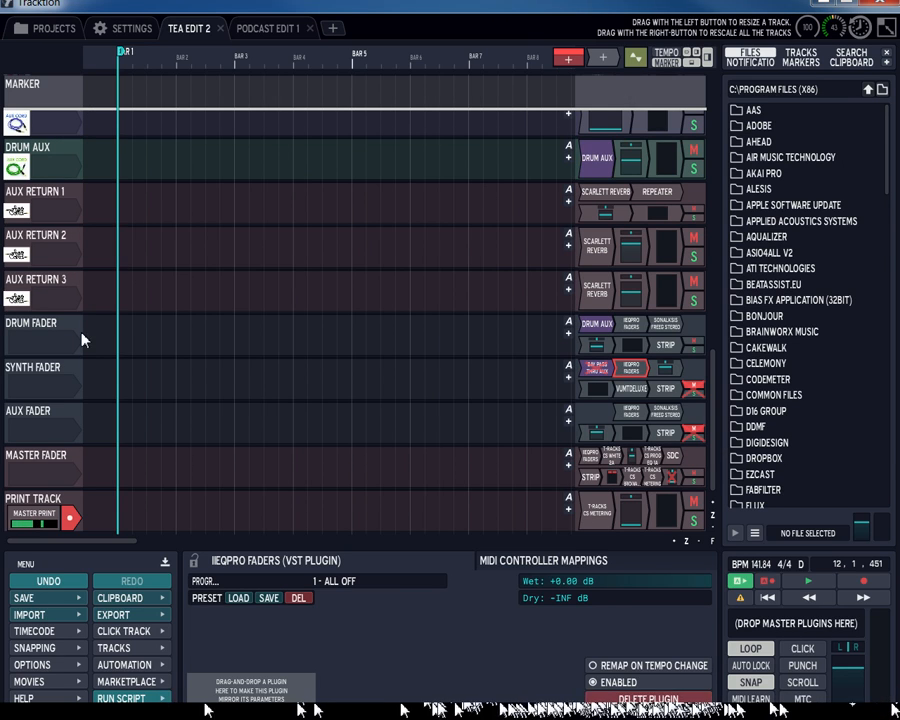
# - Copy the Aux Fader track's name into Multi-track control slot 3 of its IIEQPro Faders, and close the plugin
pyautogui.click(33, 415)
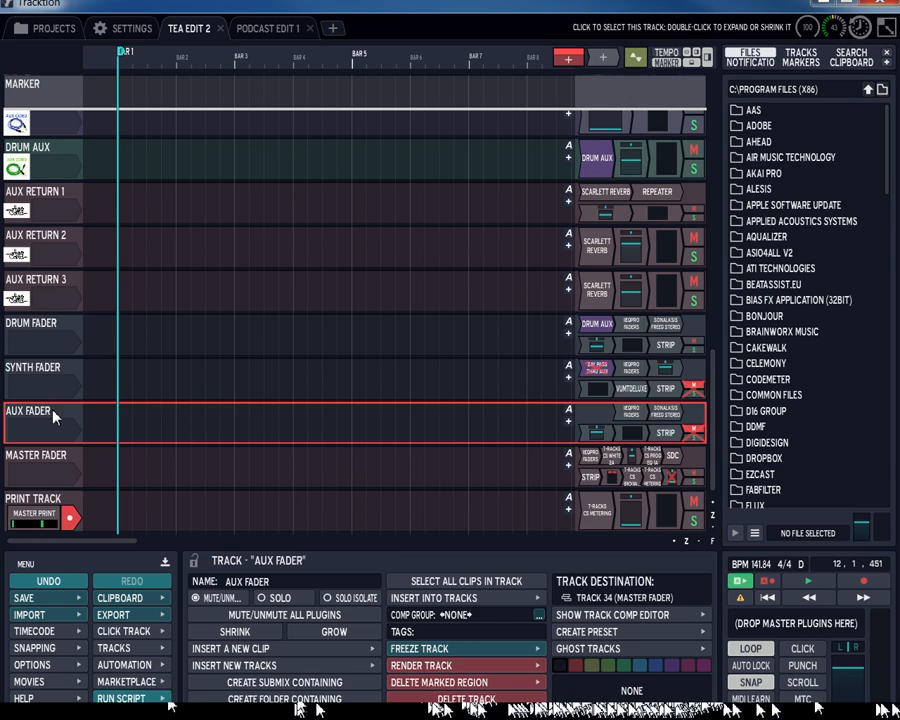
pyautogui.click(276, 579)
pyautogui.rightClick(276, 579)
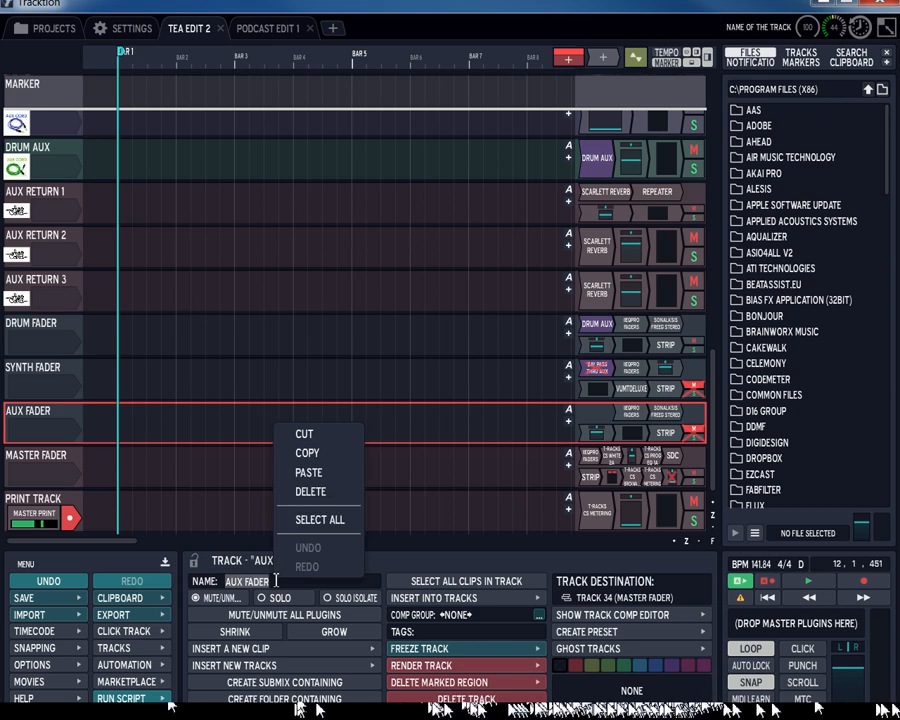
pyautogui.click(306, 453)
pyautogui.doubleClick(631, 411)
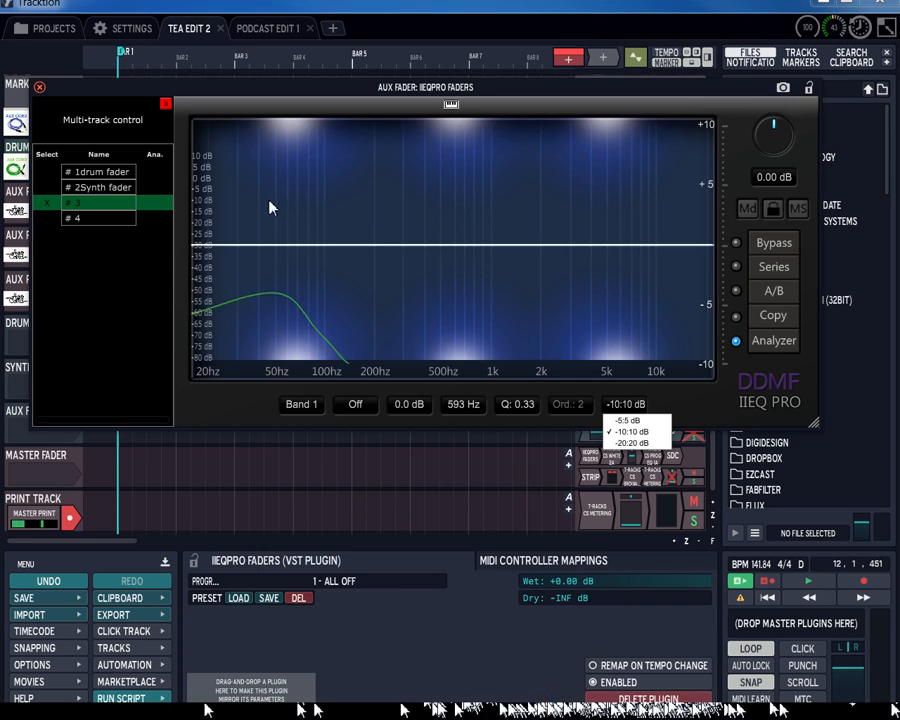
pyautogui.doubleClick(90, 202)
pyautogui.rightClick(90, 200)
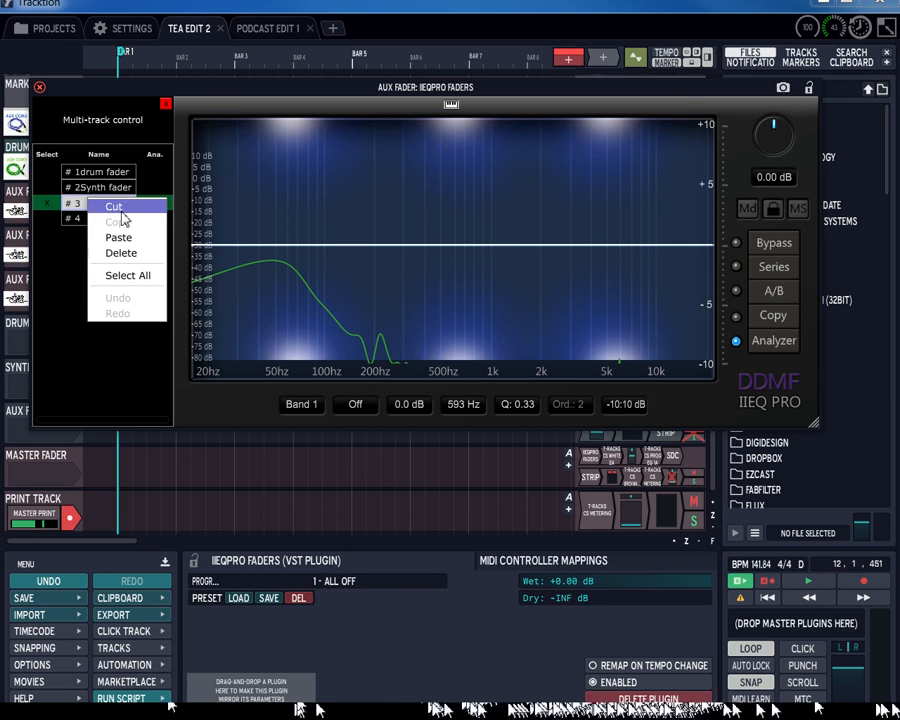
pyautogui.click(121, 250)
pyautogui.rightClick(90, 202)
pyautogui.click(112, 242)
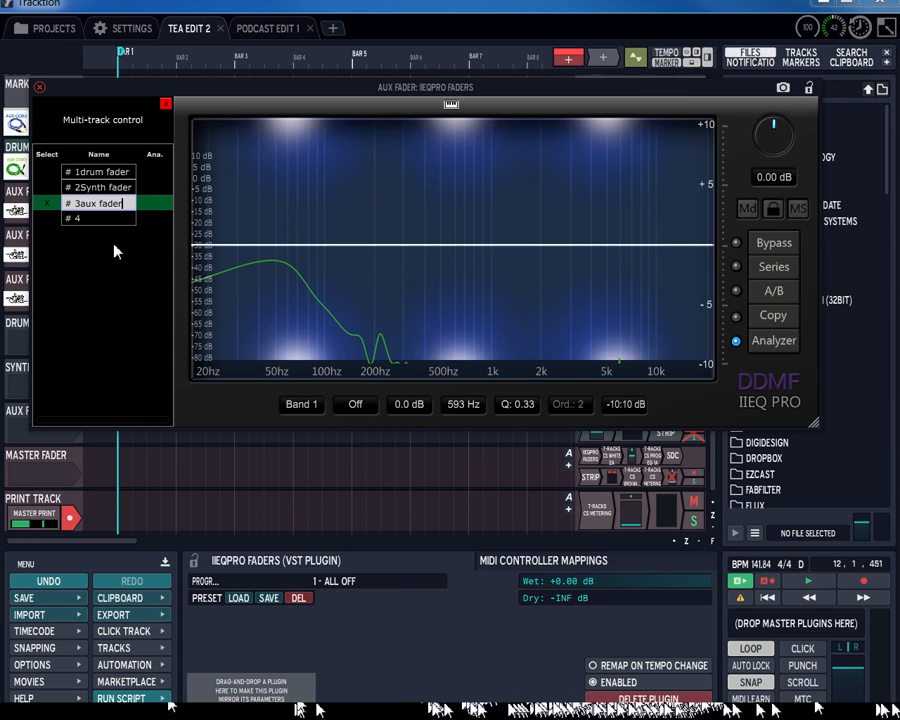
pyautogui.click(39, 88)
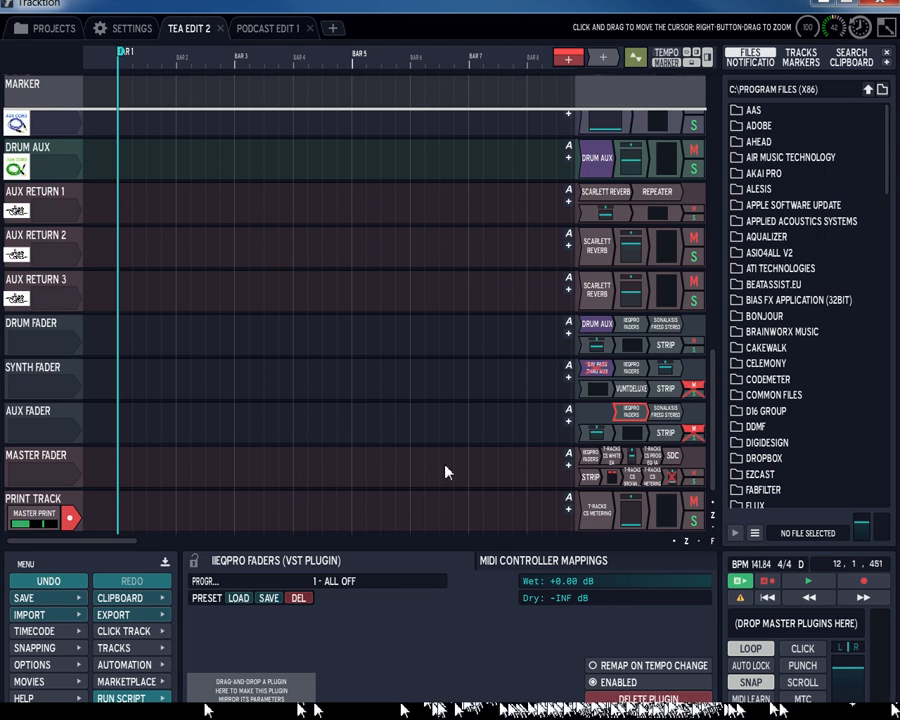
# - Copy the Master Fader track's name into Multi-track control slot 4 of its IIEQPro Faders, and close the plugin
pyautogui.click(38, 460)
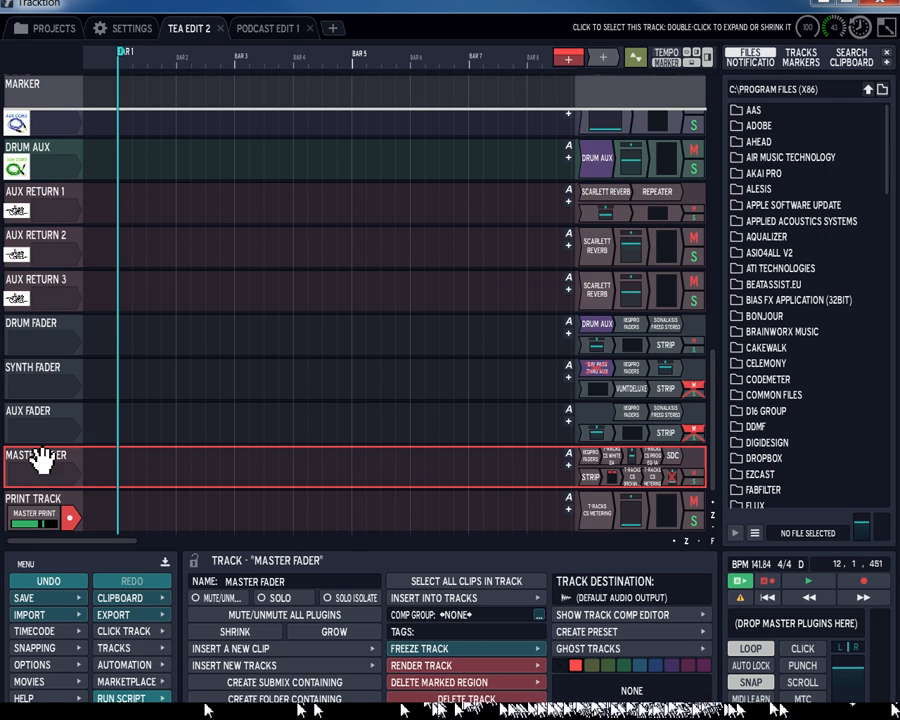
pyautogui.click(270, 581)
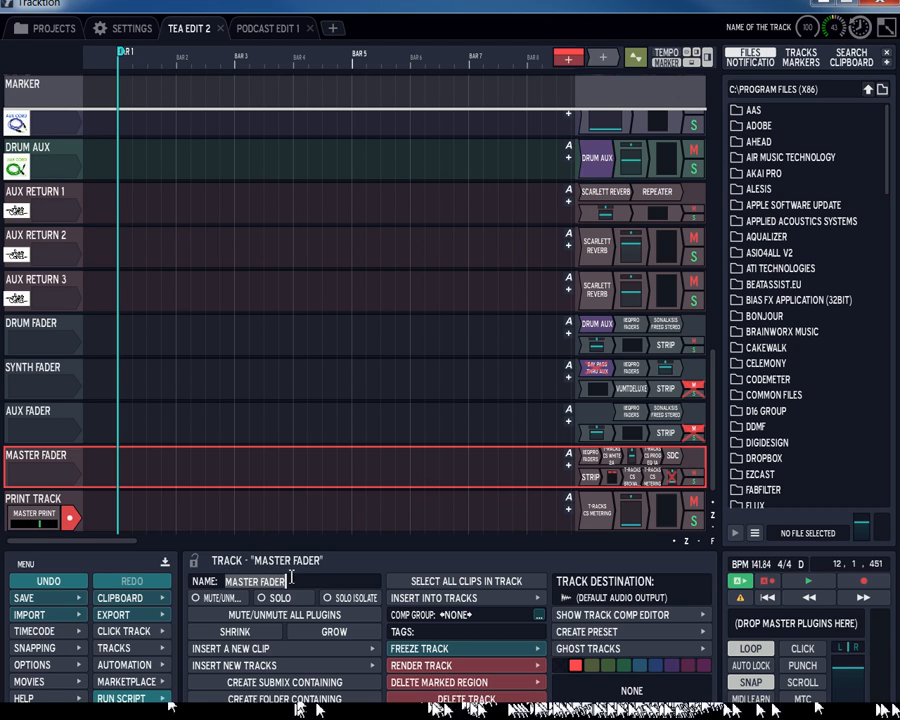
pyautogui.rightClick(290, 581)
pyautogui.click(324, 452)
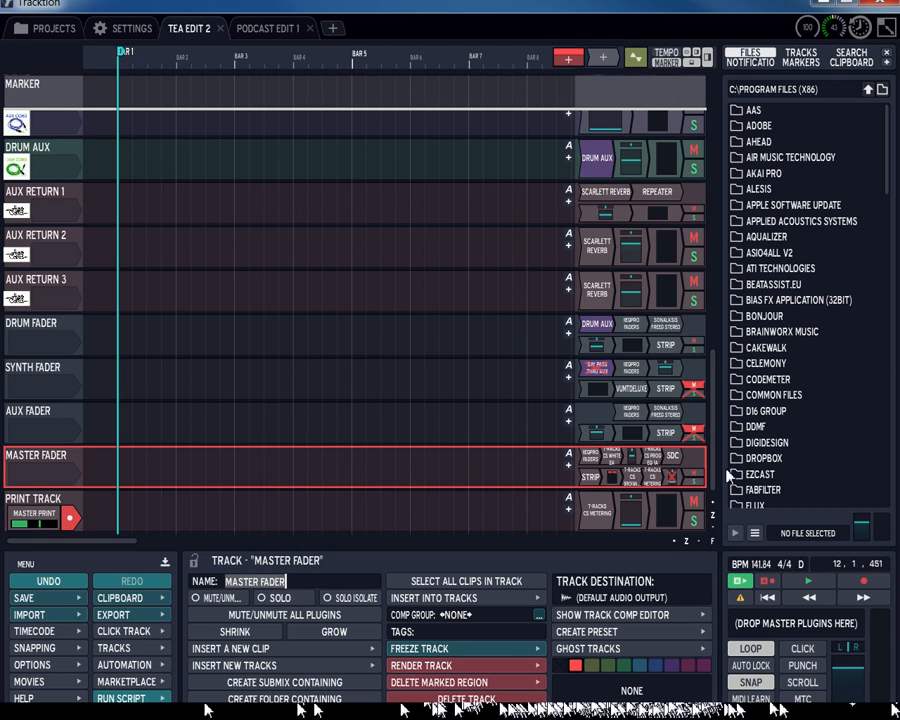
pyautogui.doubleClick(597, 458)
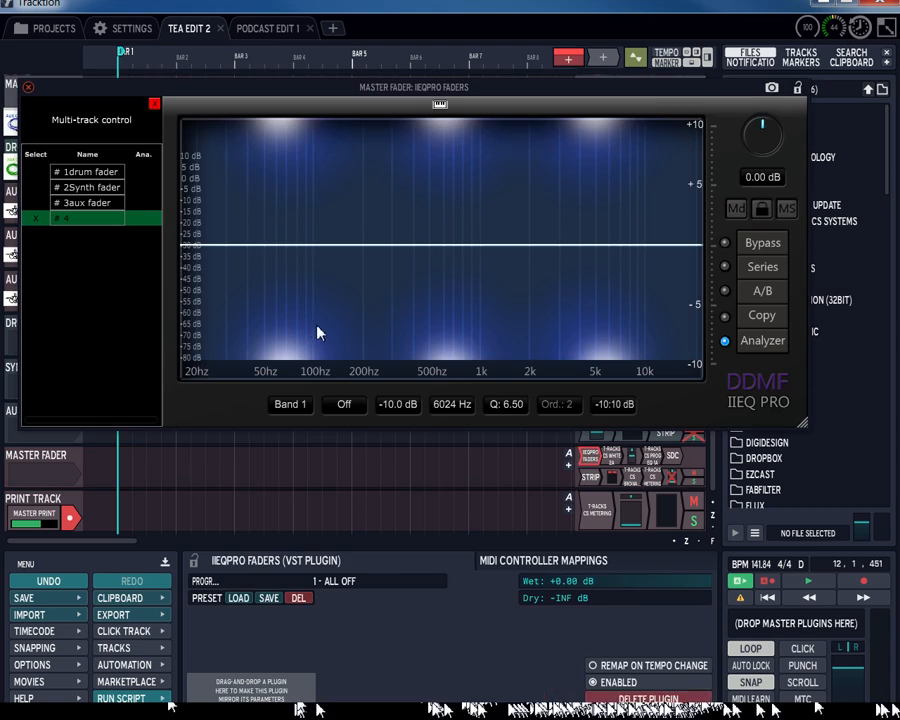
pyautogui.click(76, 222)
pyautogui.rightClick(76, 222)
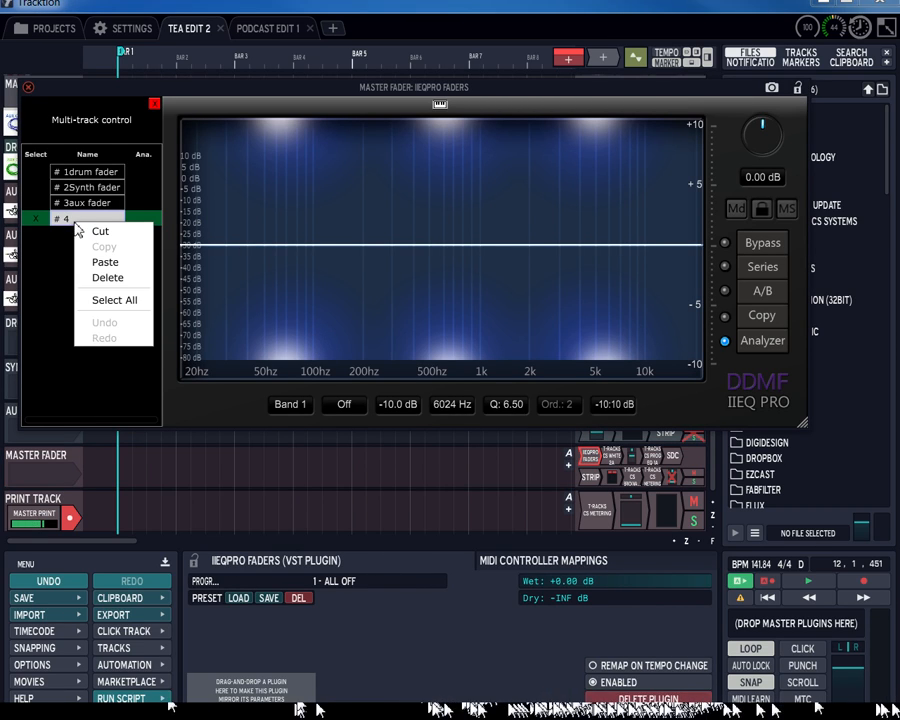
pyautogui.click(29, 88)
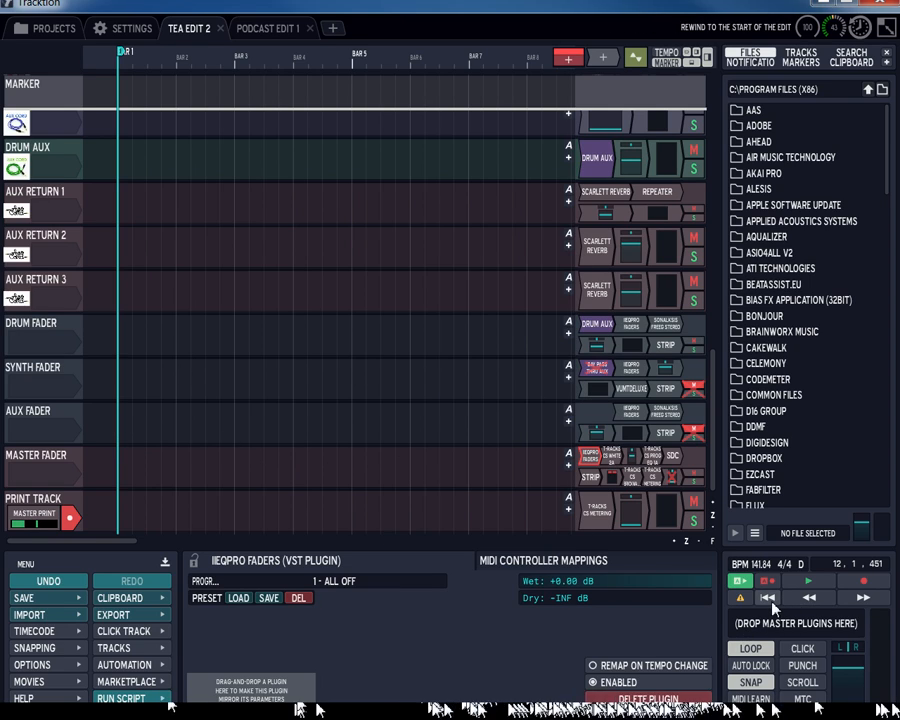
# - Unmute the Synth Fader and Aux Fader tracks during playback, and return the stopped edit to its start
pyautogui.click(806, 584)
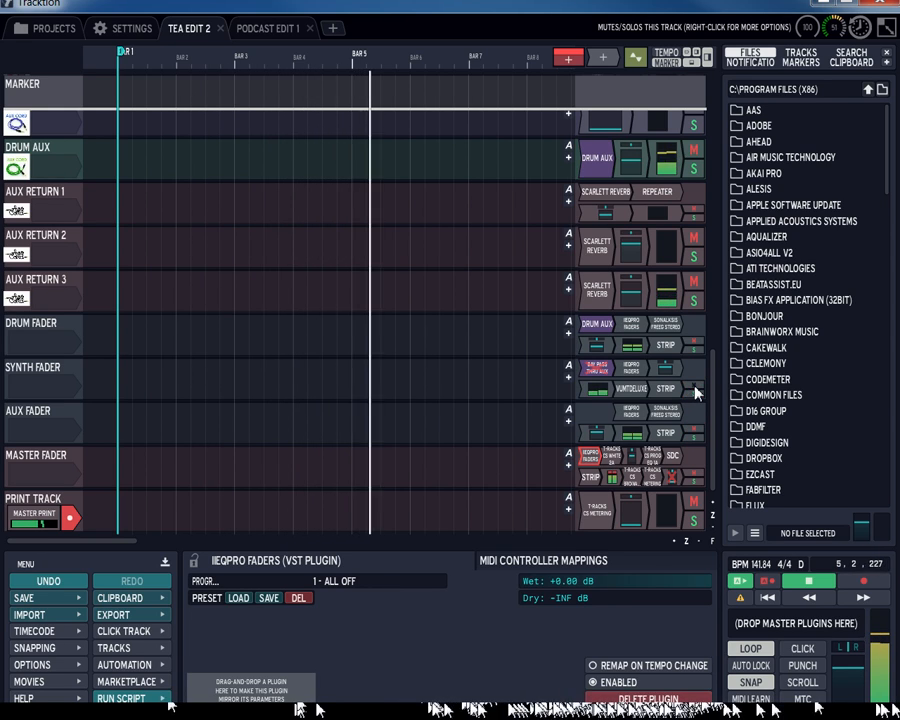
pyautogui.moveTo(712, 372); pyautogui.dragTo(712, 343)
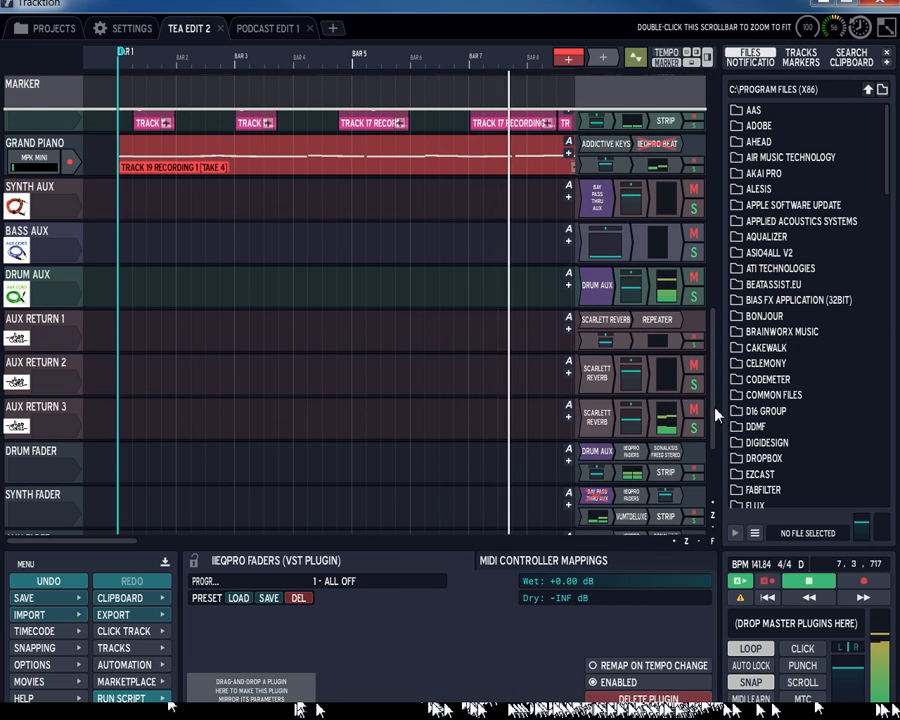
pyautogui.moveTo(716, 412); pyautogui.dragTo(712, 360)
pyautogui.click(808, 580)
pyautogui.click(767, 597)
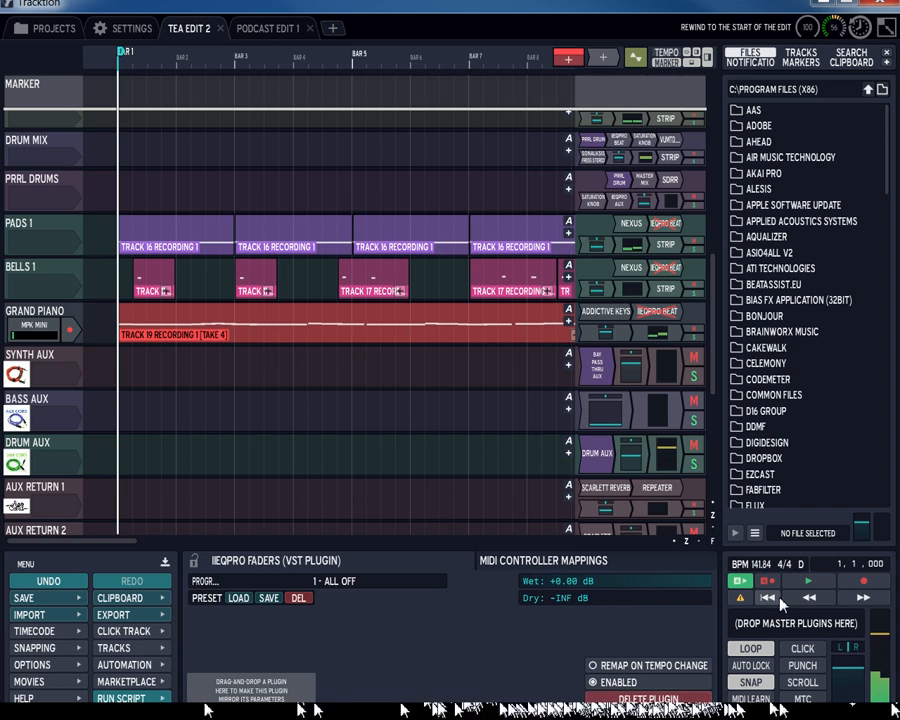
# - Play the edit from the start and examine the level meters from the Kick tracks down to the Master Fader
pyautogui.click(805, 582)
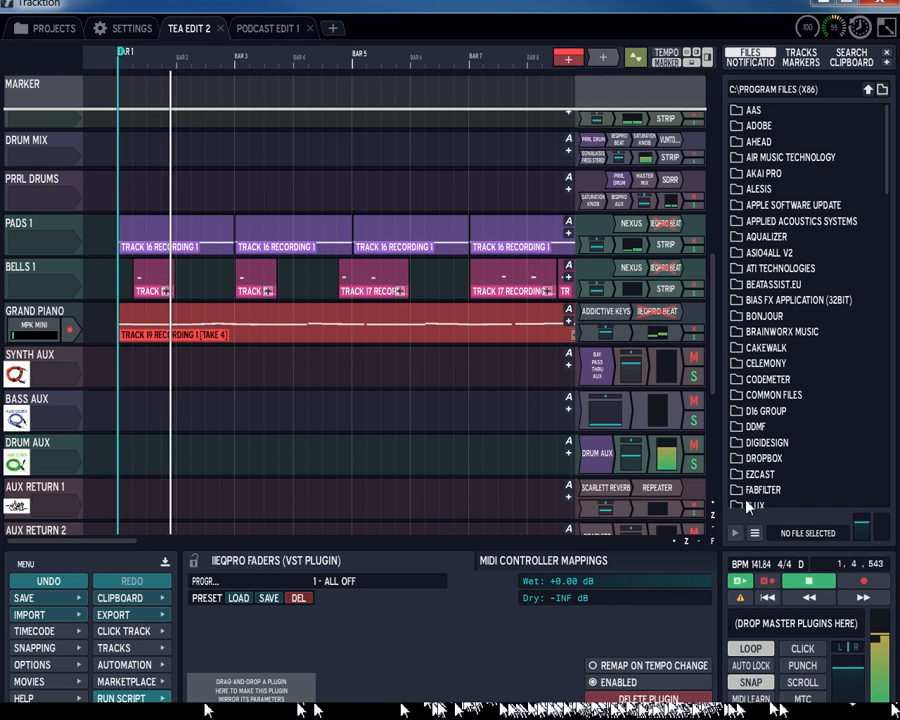
pyautogui.moveTo(703, 364); pyautogui.dragTo(709, 177)
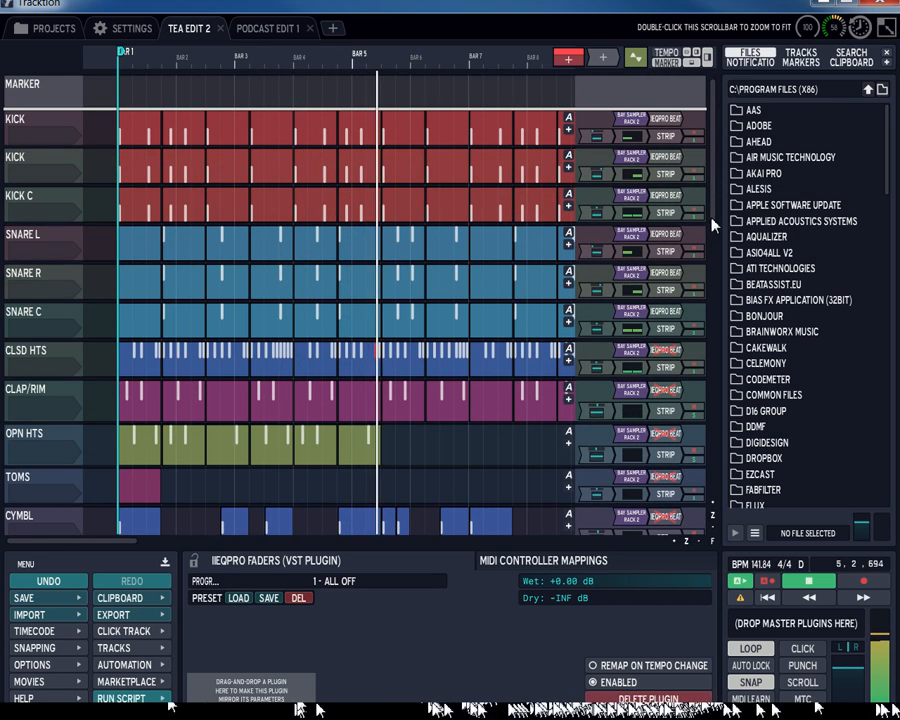
pyautogui.moveTo(713, 215); pyautogui.dragTo(738, 410)
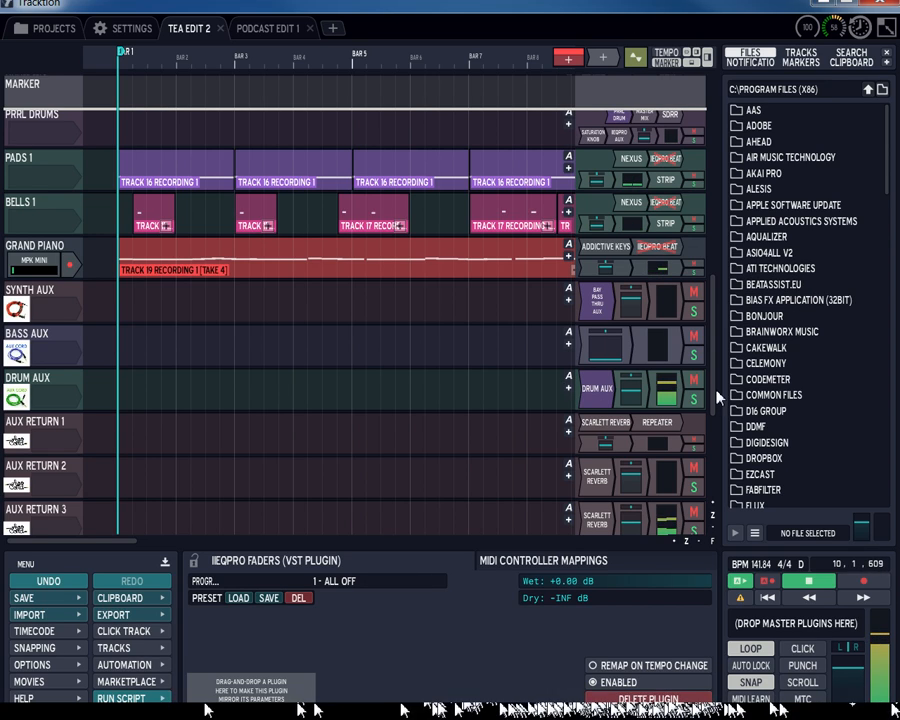
pyautogui.moveTo(716, 395); pyautogui.dragTo(719, 474)
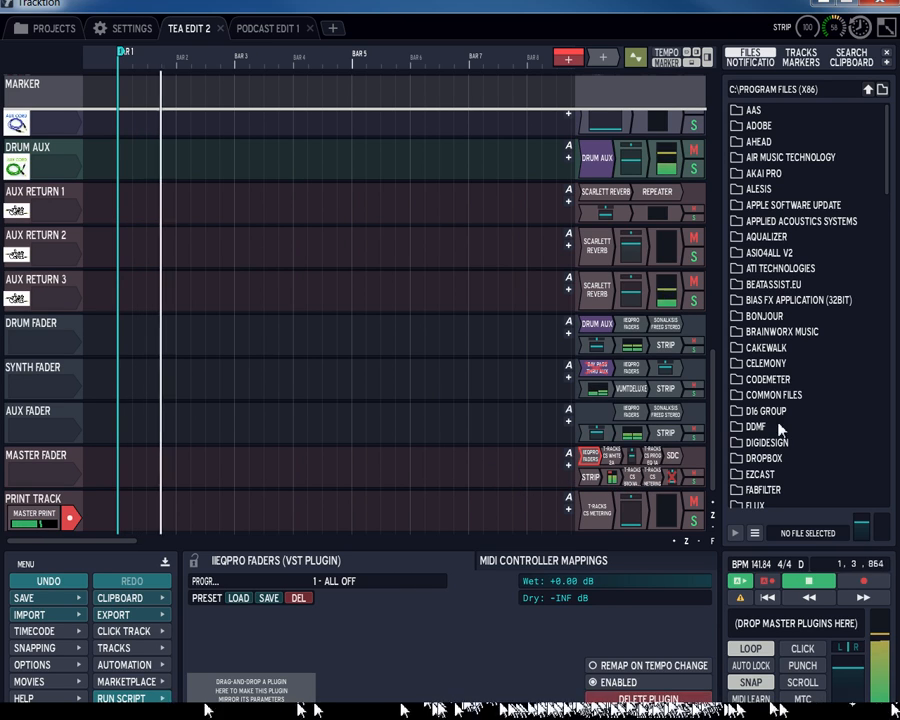
pyautogui.moveTo(712, 462); pyautogui.dragTo(704, 118)
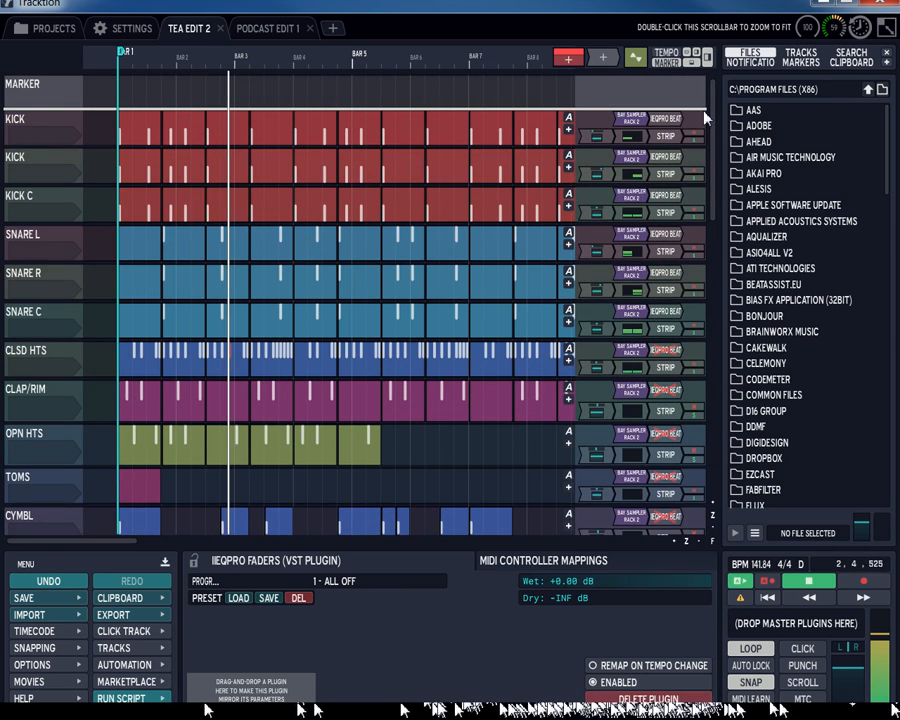
# - Set all level meters to peak mode and select the Snare L track's level meter
pyautogui.rightClick(862, 655)
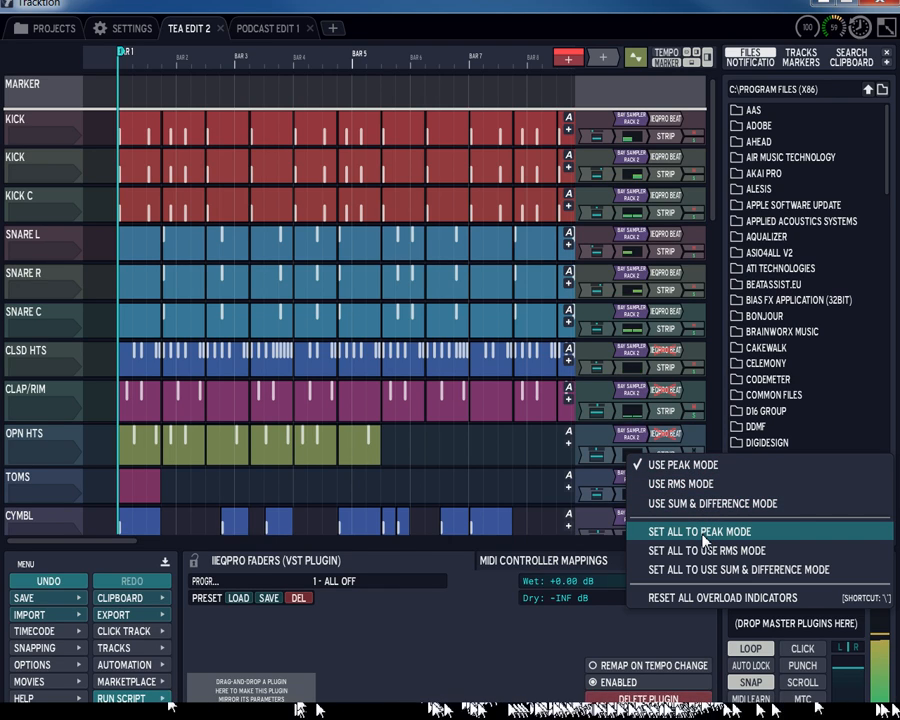
pyautogui.click(704, 540)
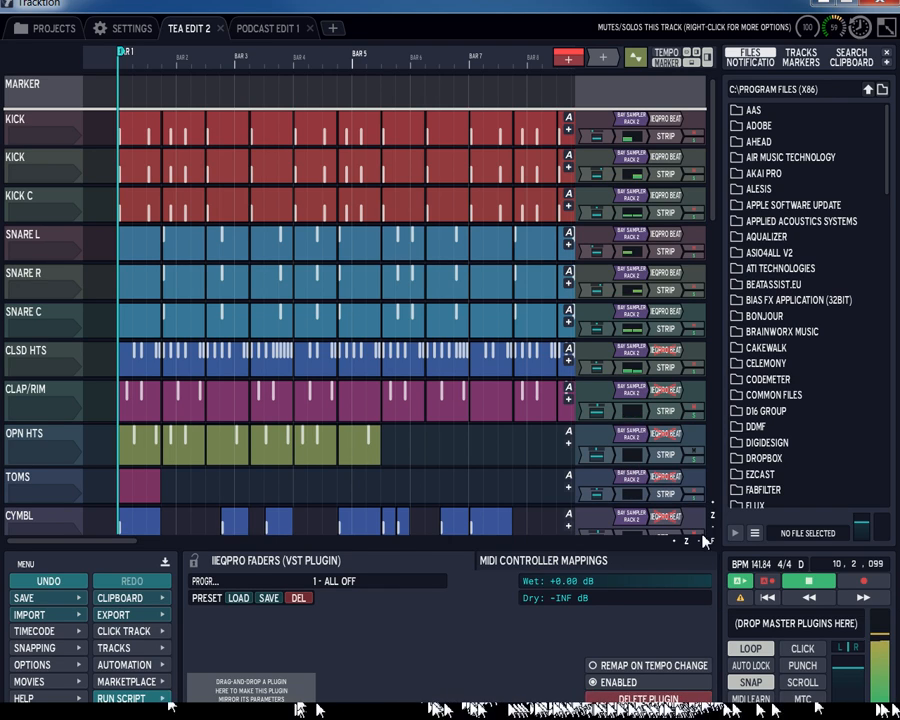
pyautogui.click(628, 253)
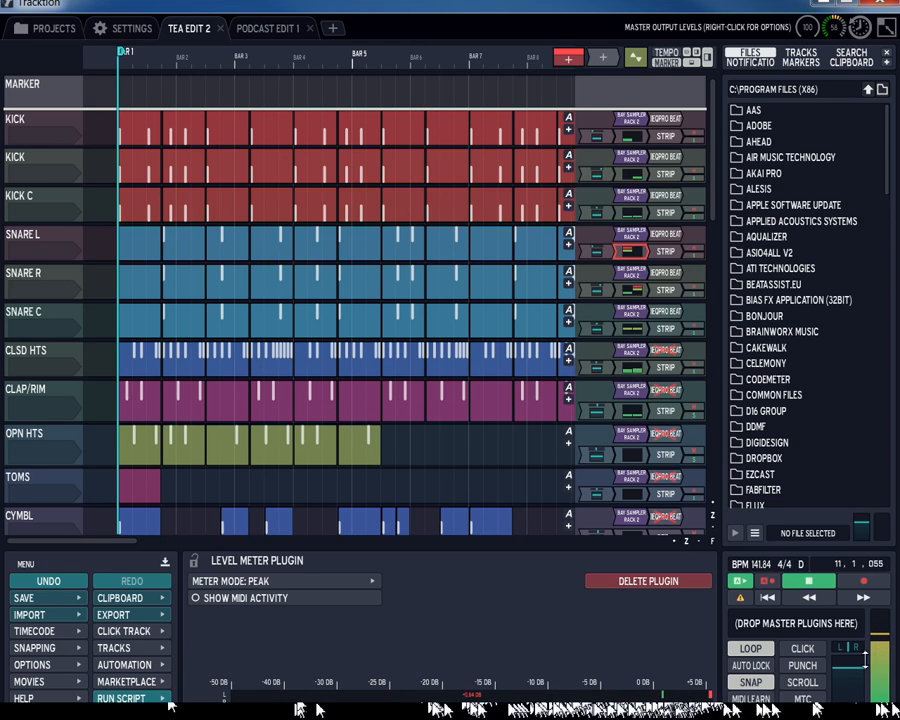
# - Set all level meters to RMS mode, and set only the master output meter to peak mode
pyautogui.click(876, 672)
pyautogui.rightClick(876, 670)
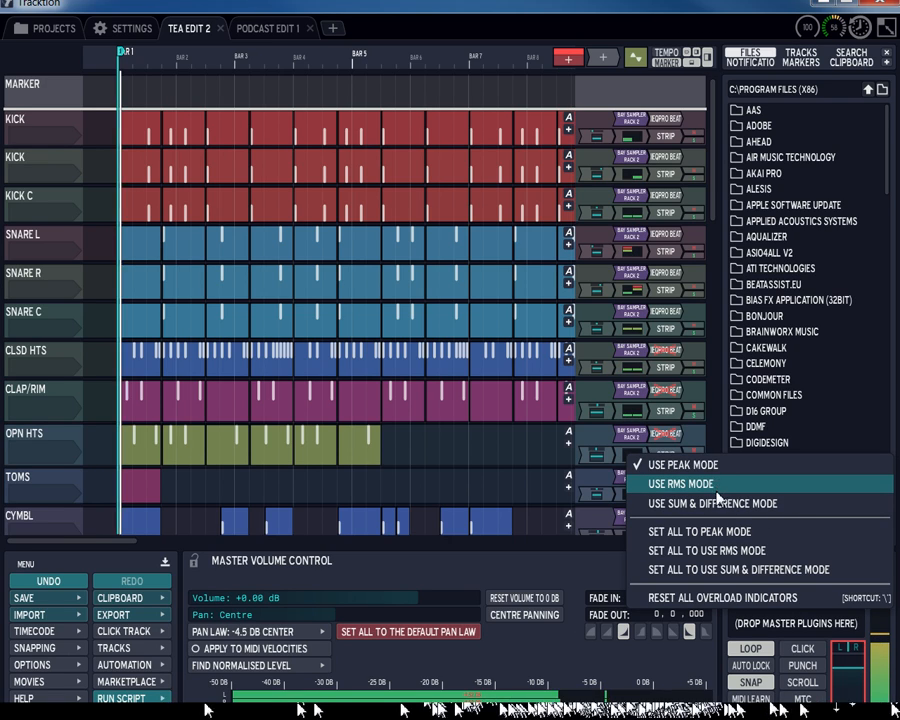
pyautogui.click(714, 550)
pyautogui.rightClick(890, 700)
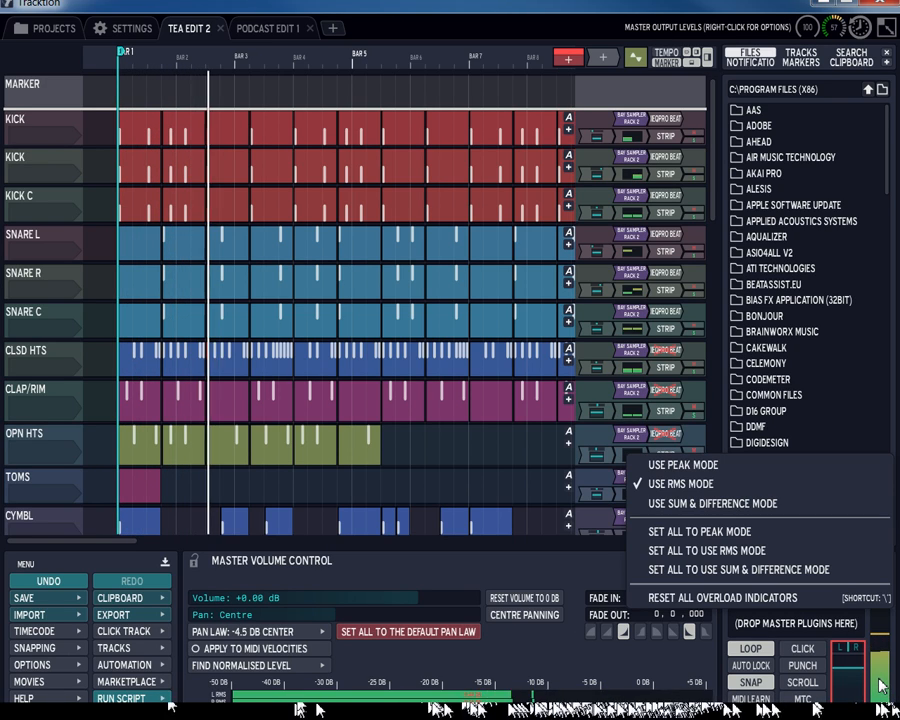
pyautogui.click(703, 462)
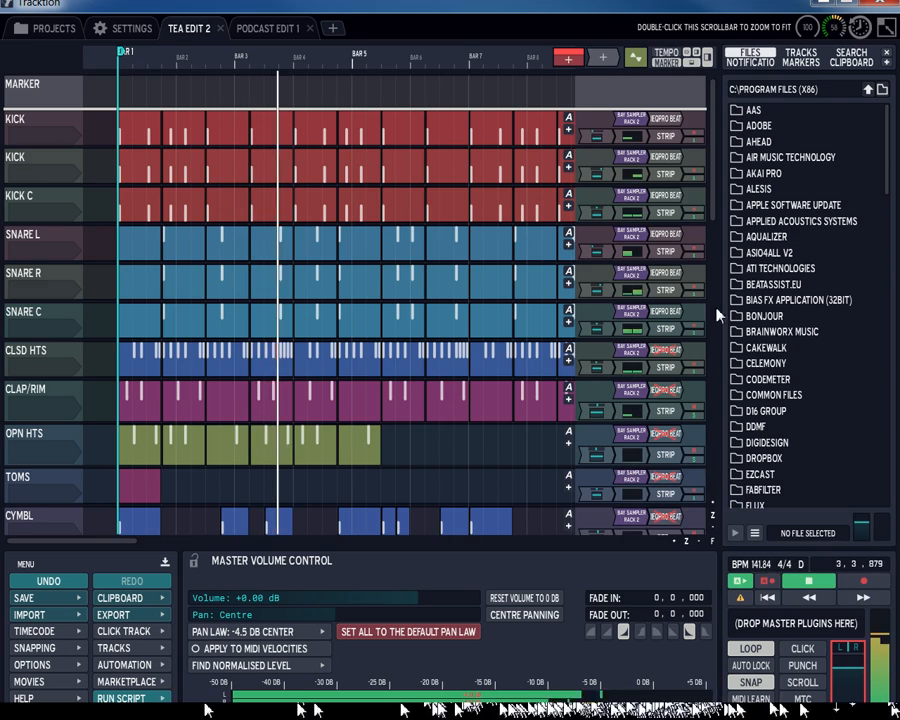
# - Set the level meter plugin on the Master Fader track to peak mode
pyautogui.moveTo(714, 217); pyautogui.dragTo(735, 505)
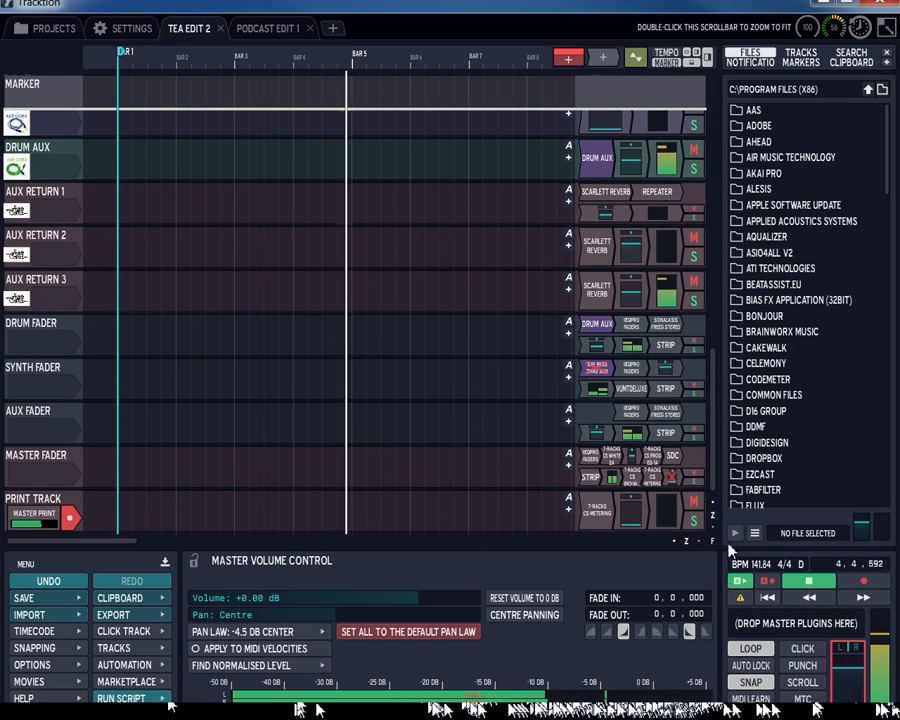
pyautogui.rightClick(630, 485)
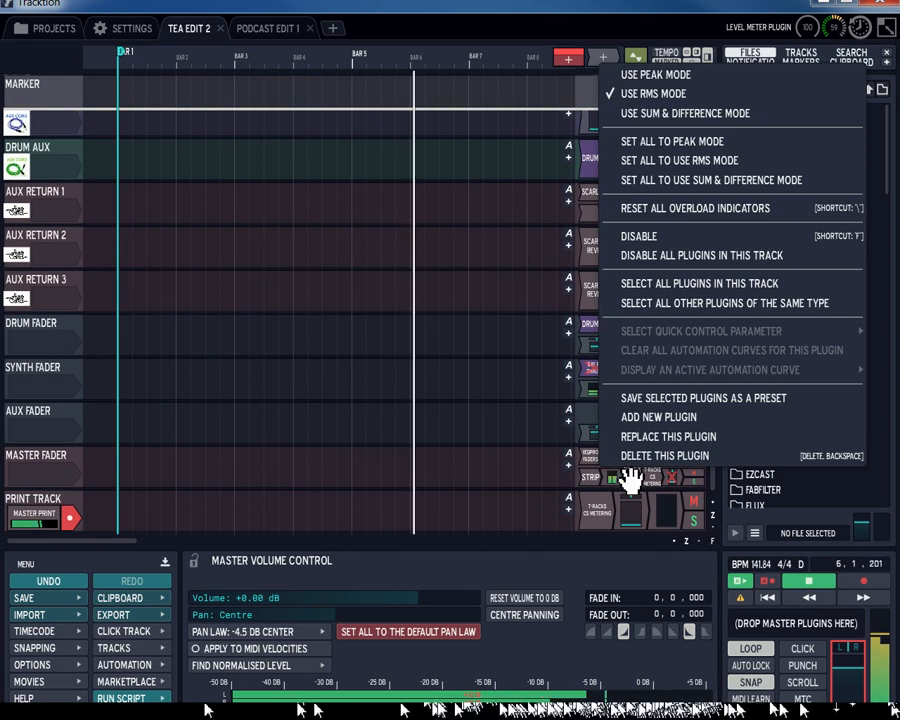
pyautogui.click(611, 480)
pyautogui.click(609, 479)
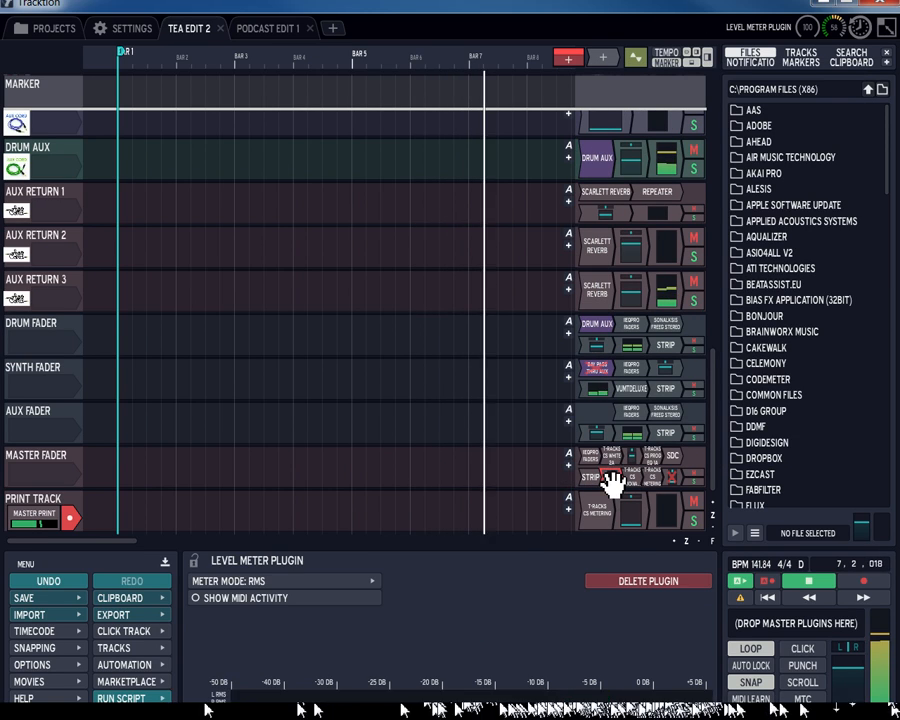
pyautogui.click(246, 588)
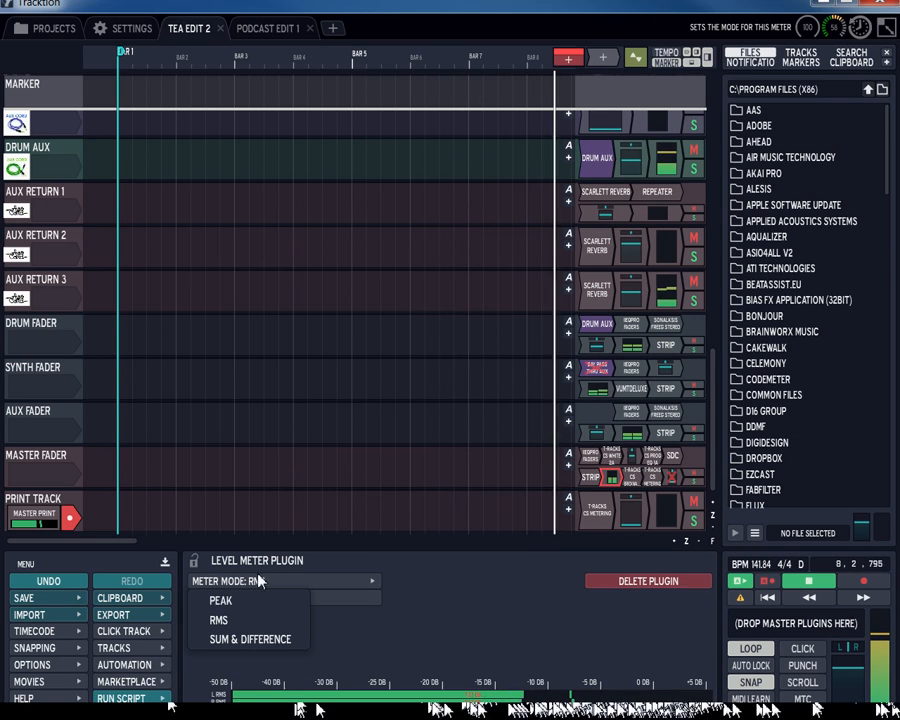
pyautogui.click(222, 601)
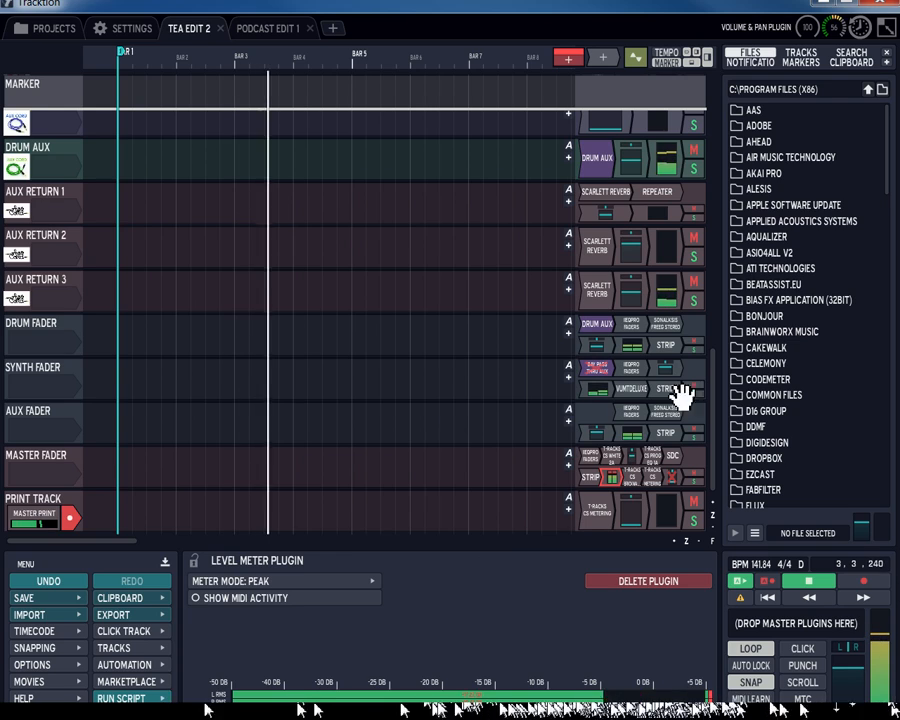
# - Compare RMS with peak mode on the Master Fader's level meter, leaving it in peak mode and placed after T-RackS CS Metering
pyautogui.click(296, 581)
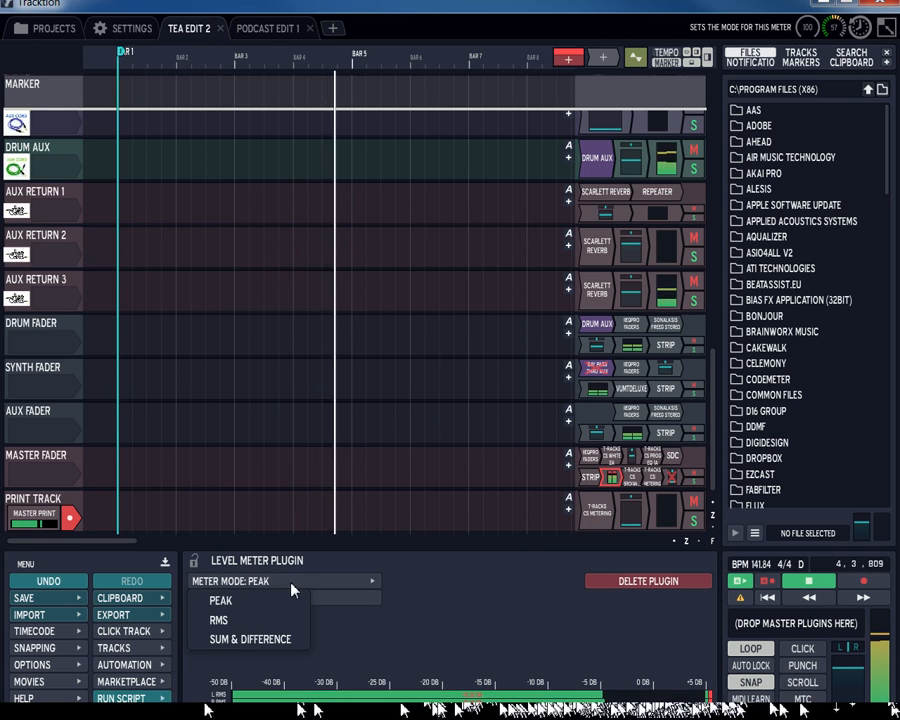
pyautogui.click(262, 619)
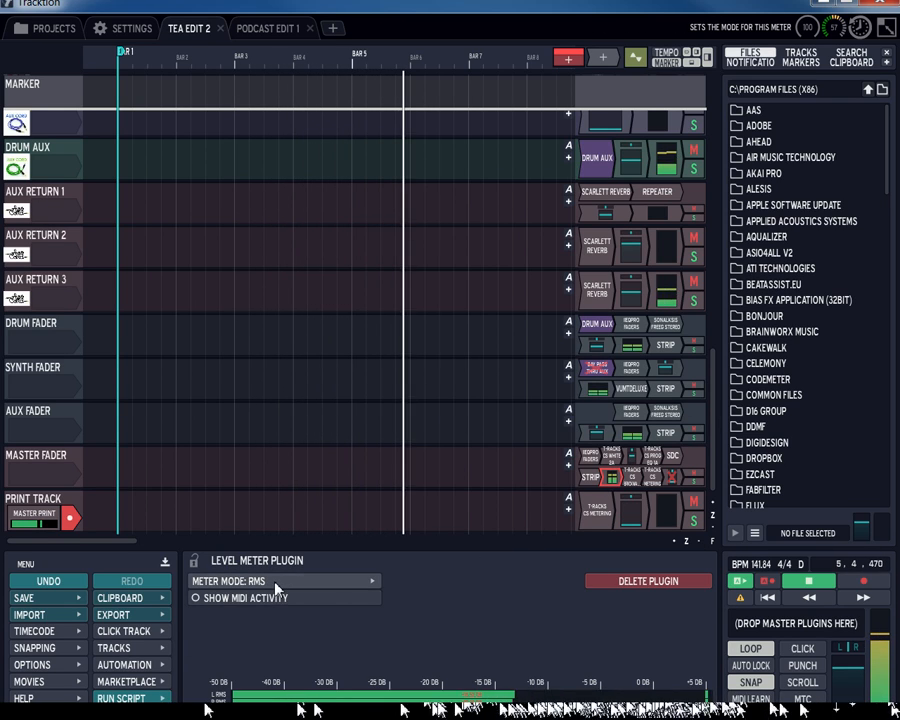
pyautogui.click(274, 583)
pyautogui.click(249, 605)
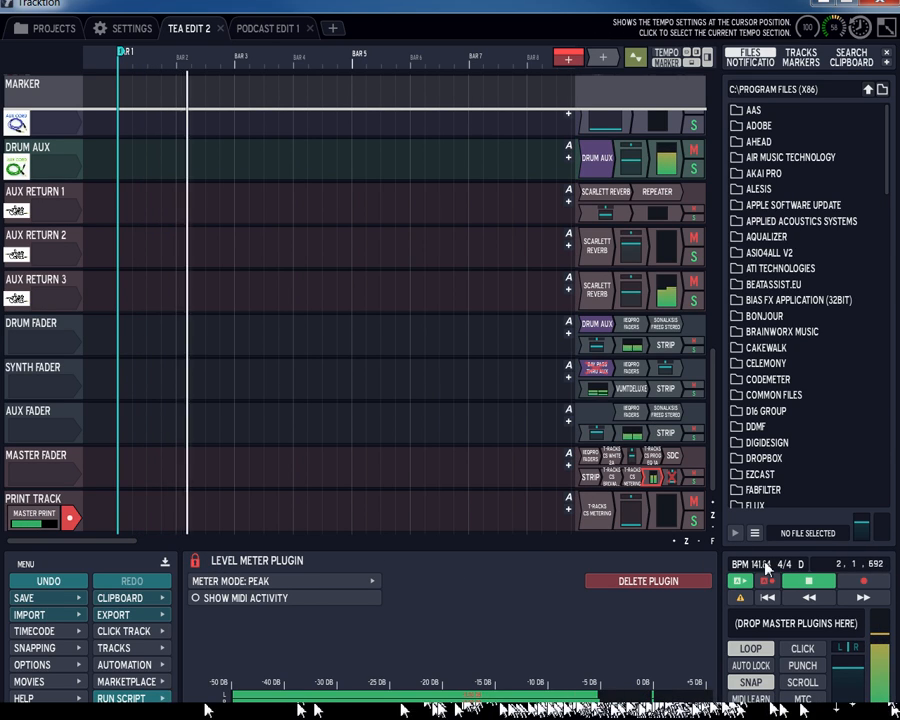
# - Stop playback and view the first Kick track's STRIP plugin, closing its window
pyautogui.click(818, 591)
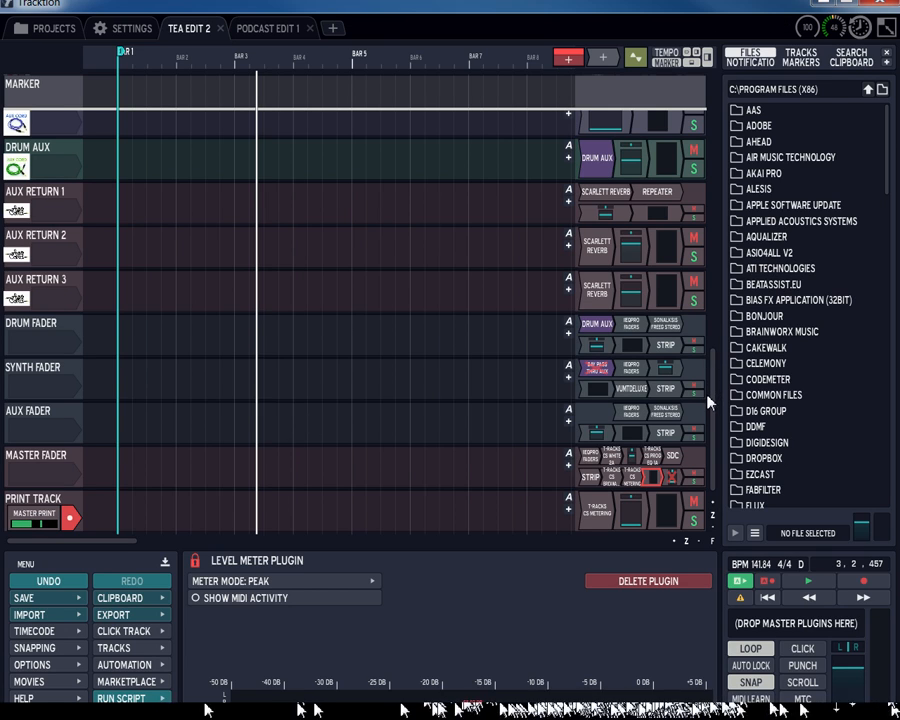
pyautogui.moveTo(714, 395); pyautogui.dragTo(707, 85)
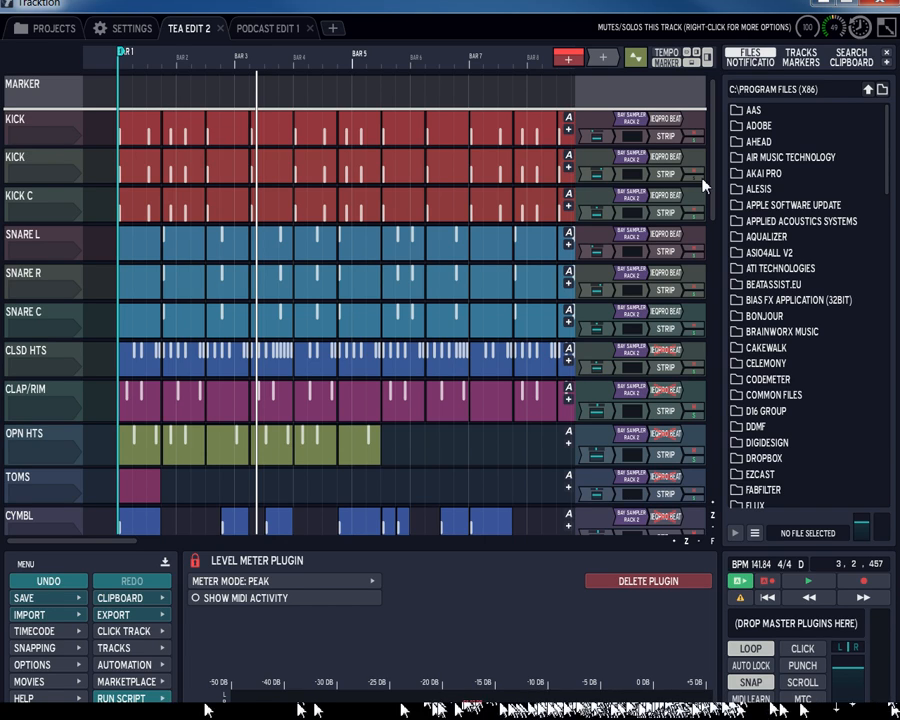
pyautogui.click(668, 137)
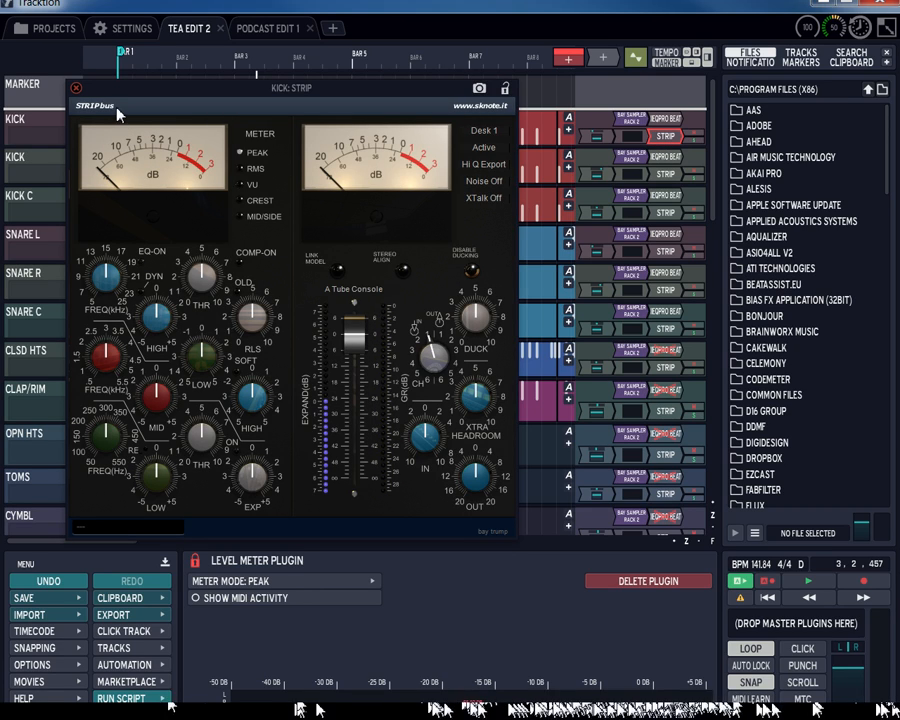
pyautogui.click(76, 90)
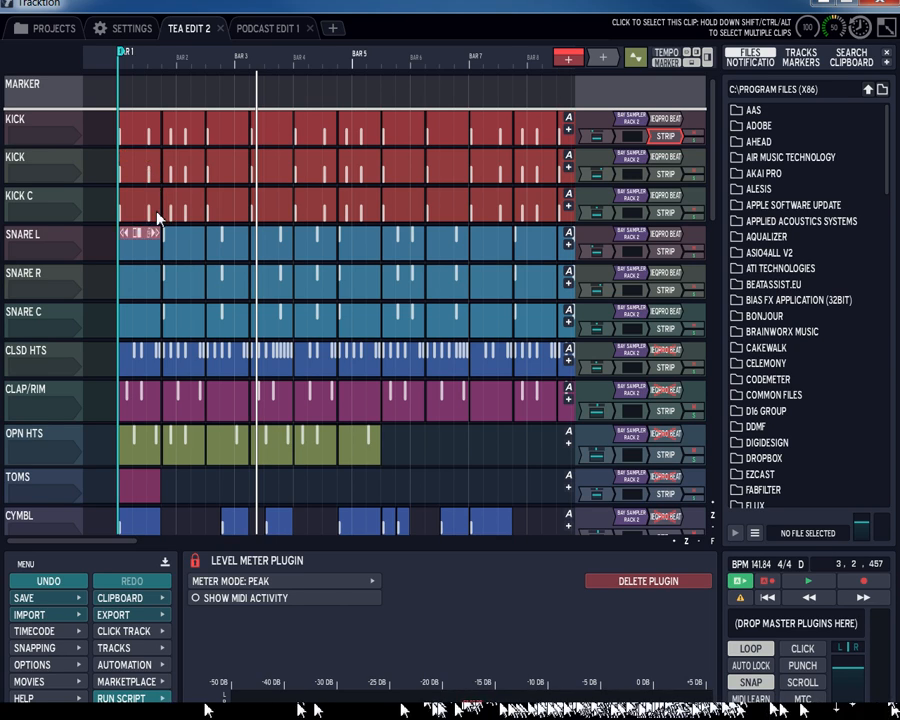
# - Select all plugins of the same type as the Clsd Hts track's IIEQPro Beat, and open that track's IIEQPro Beat
pyautogui.rightClick(663, 357)
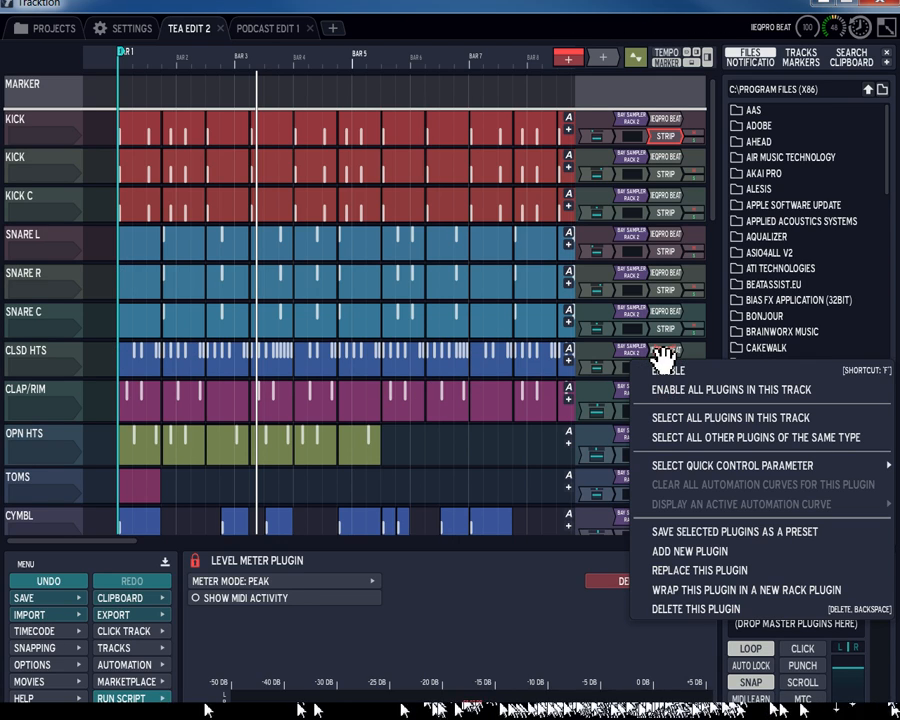
pyautogui.click(660, 434)
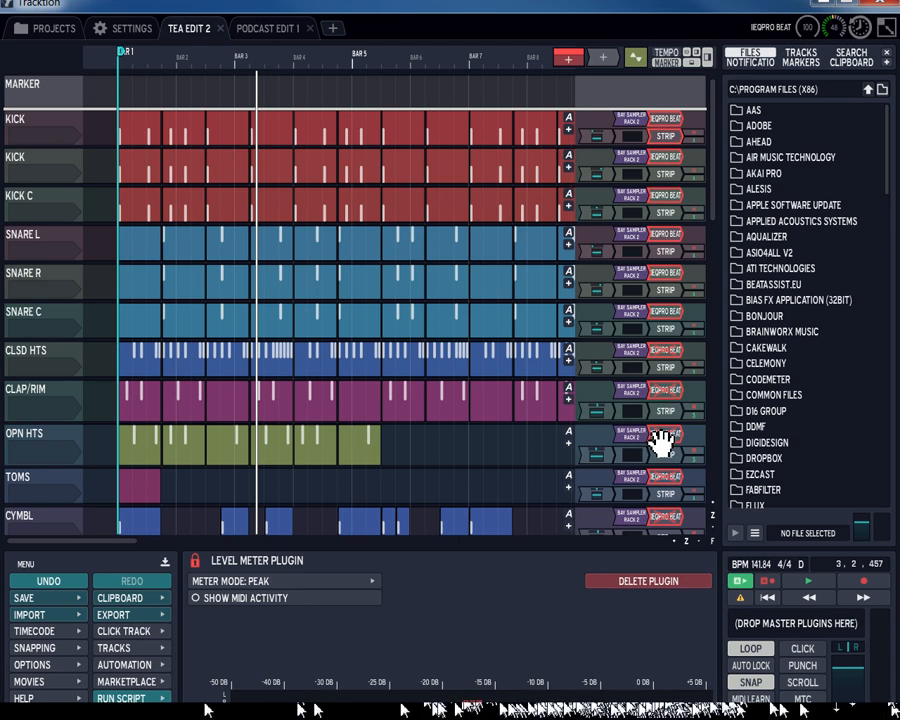
pyautogui.doubleClick(666, 356)
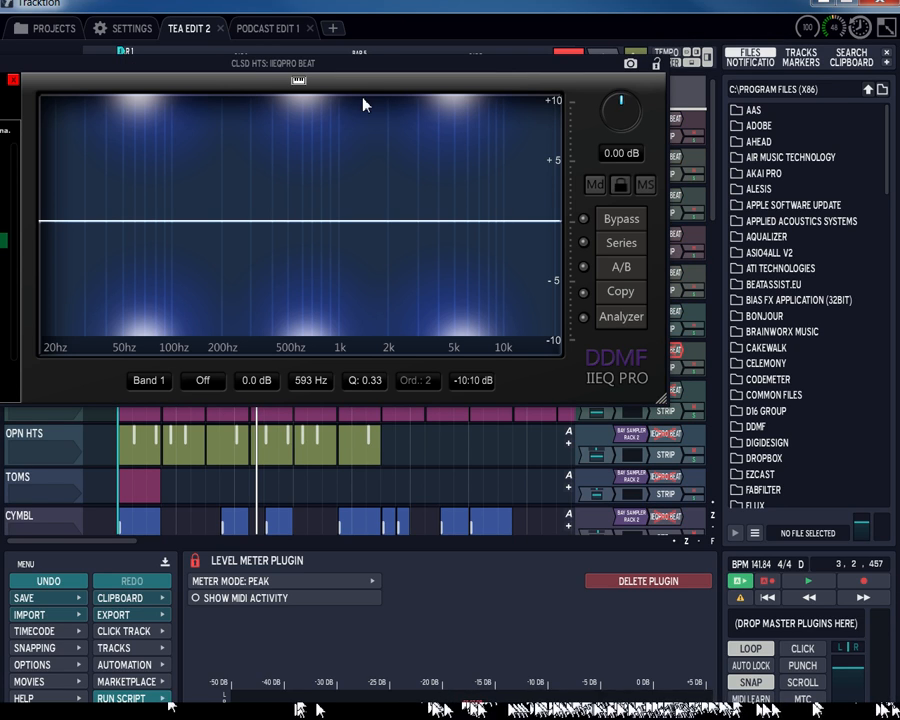
# - View the Clsd Hts track's whole IIEQPro Beat window with its Multi-track control list, and close it
pyautogui.moveTo(350, 83); pyautogui.dragTo(420, 176)
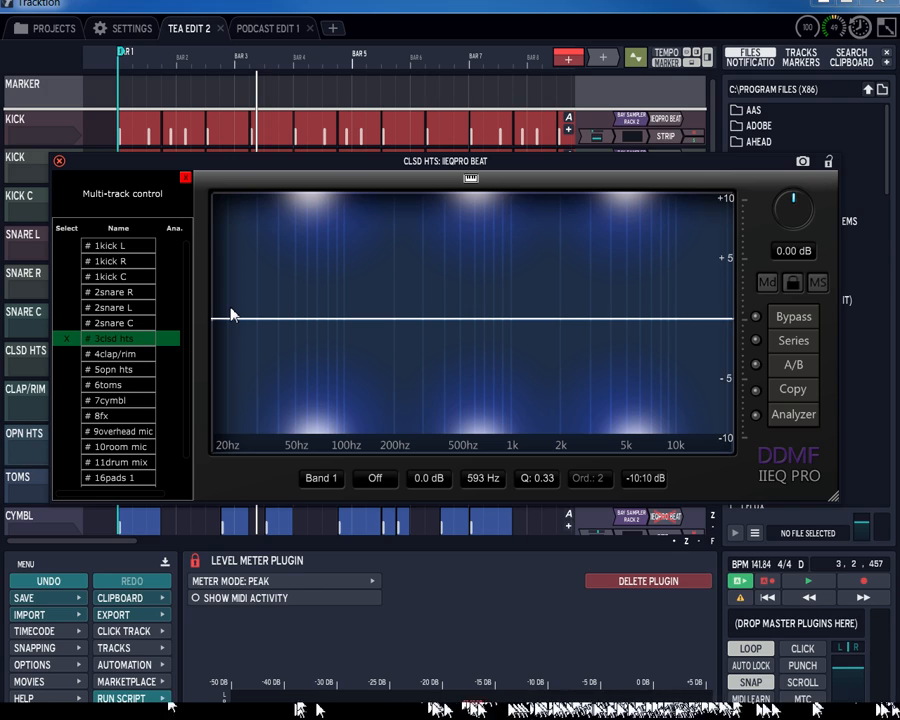
pyautogui.click(59, 161)
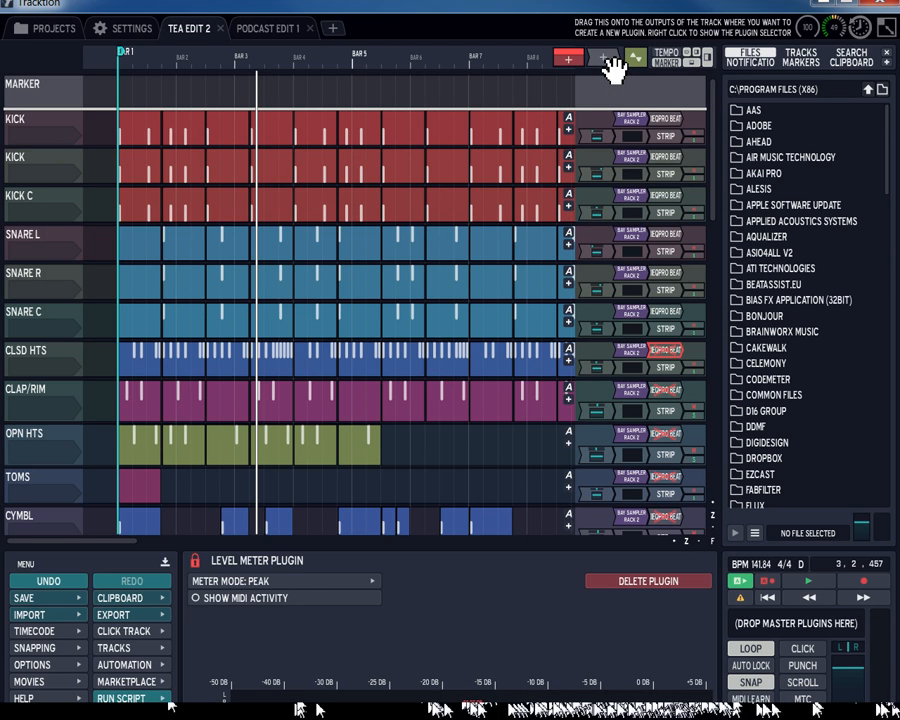
# - Add the FabFilter Pro-Q 2 equalizer to the Clap/Rim track between Bay Sampler Rack 2 and IIEQPro Beat, and open its window fully in view
pyautogui.rightClick(644, 391)
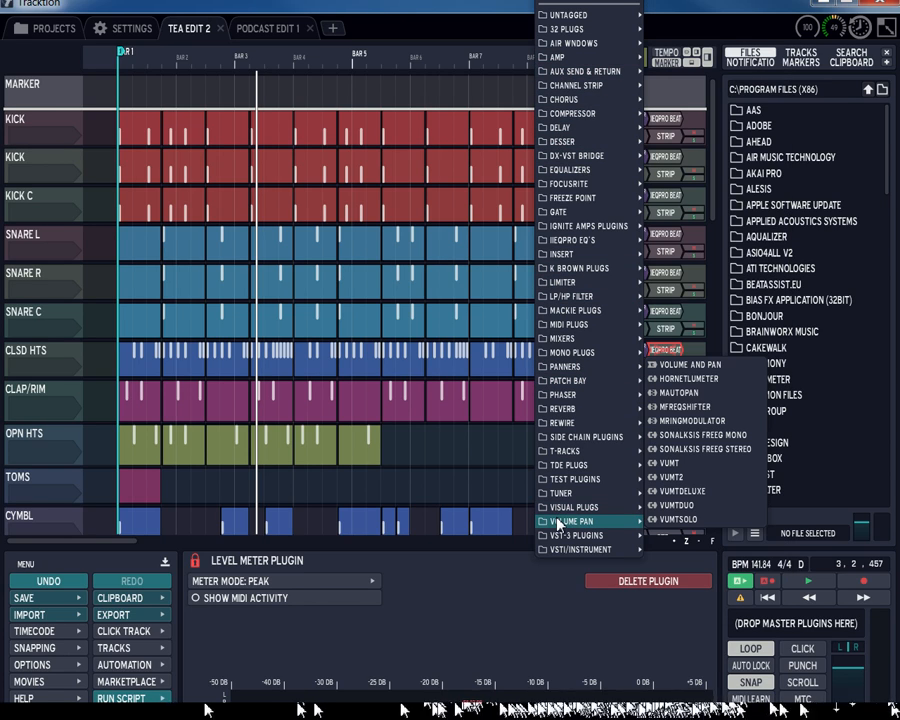
pyautogui.moveTo(565, 537)
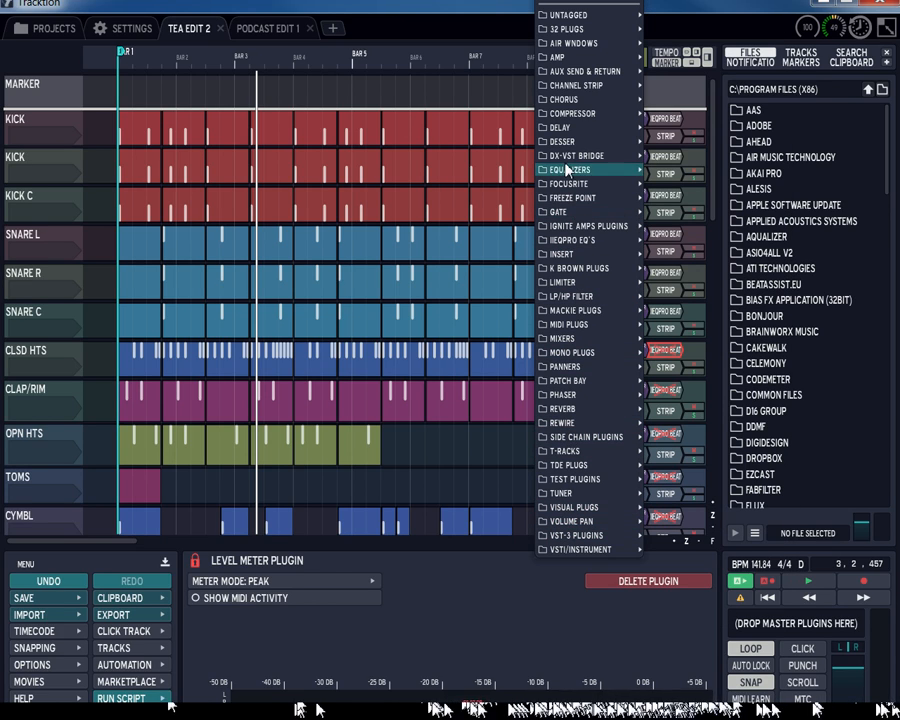
pyautogui.moveTo(567, 172)
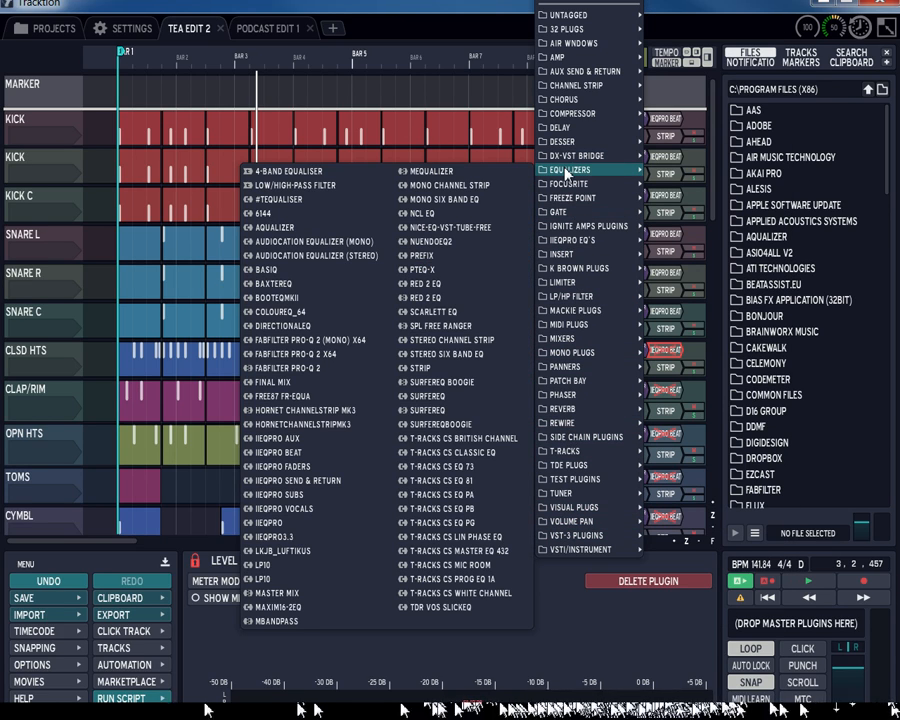
pyautogui.click(311, 368)
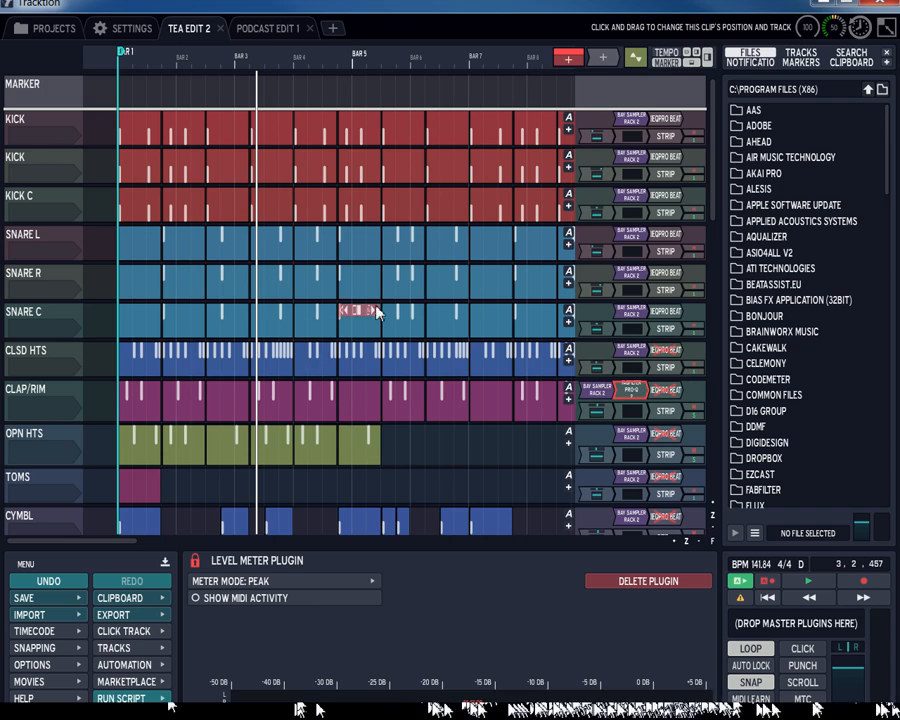
pyautogui.doubleClick(628, 392)
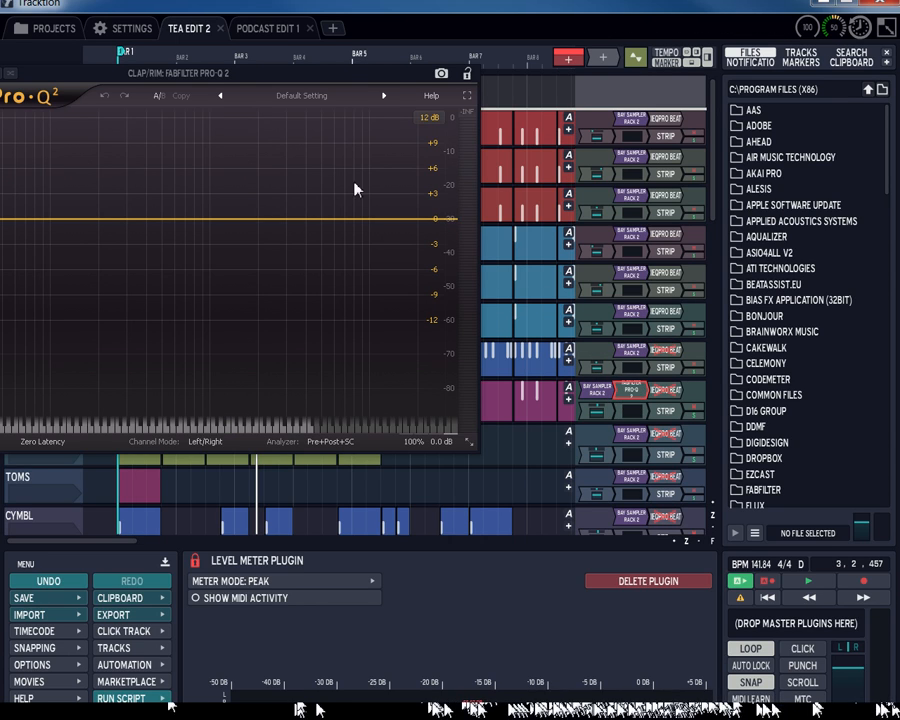
pyautogui.moveTo(320, 72); pyautogui.dragTo(544, 208)
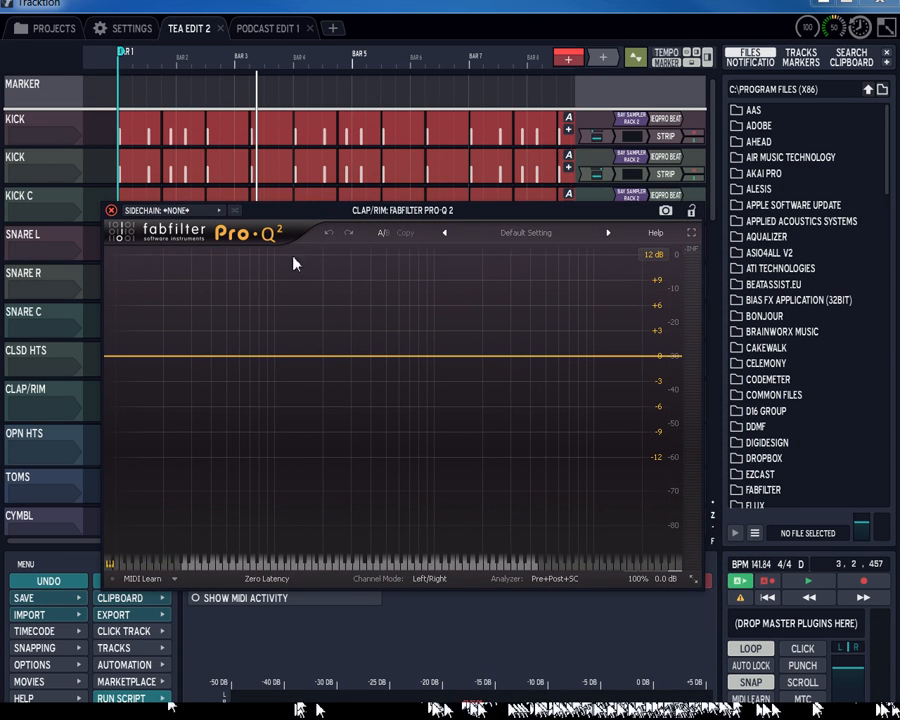
pyautogui.moveTo(454, 208); pyautogui.dragTo(443, 90)
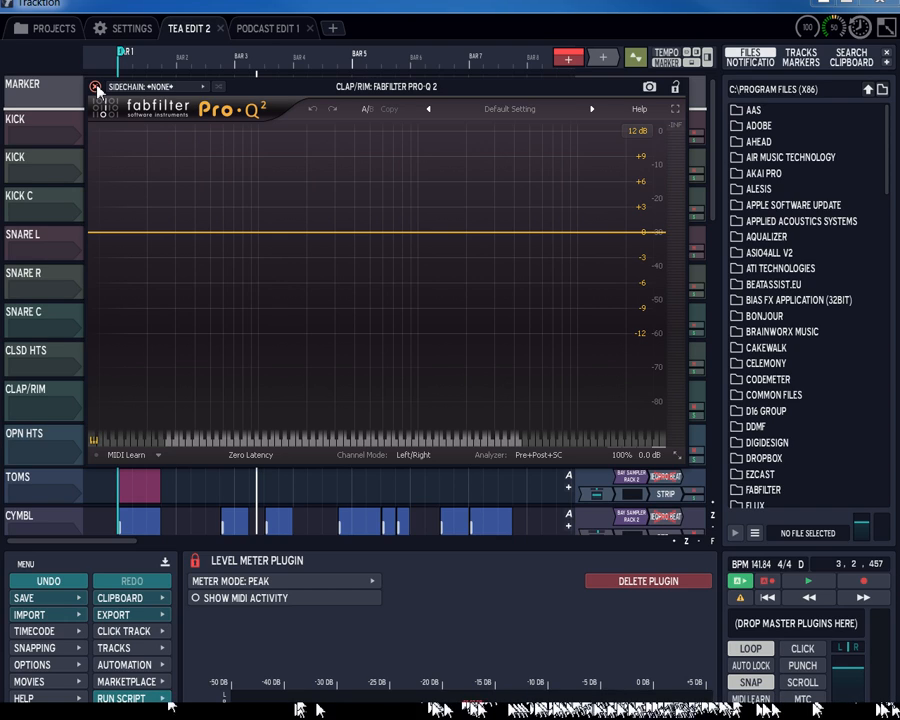
# - Check Pro-Q 2's analyzer settings and processing modes, keeping Zero Latency, and delete the plugin from the Clap/Rim track
pyautogui.moveTo(540, 457)
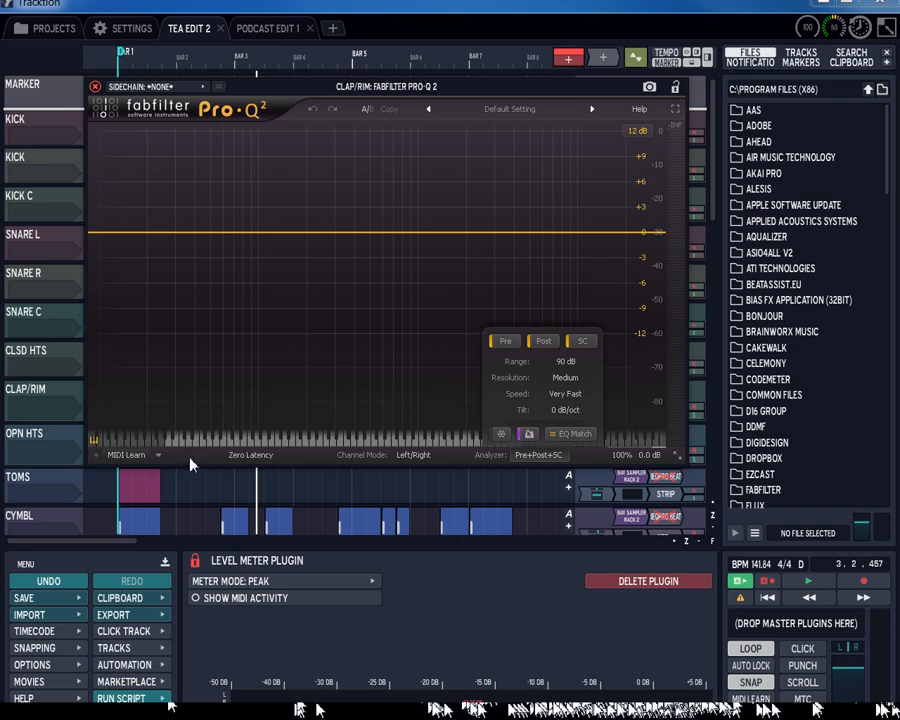
pyautogui.click(258, 455)
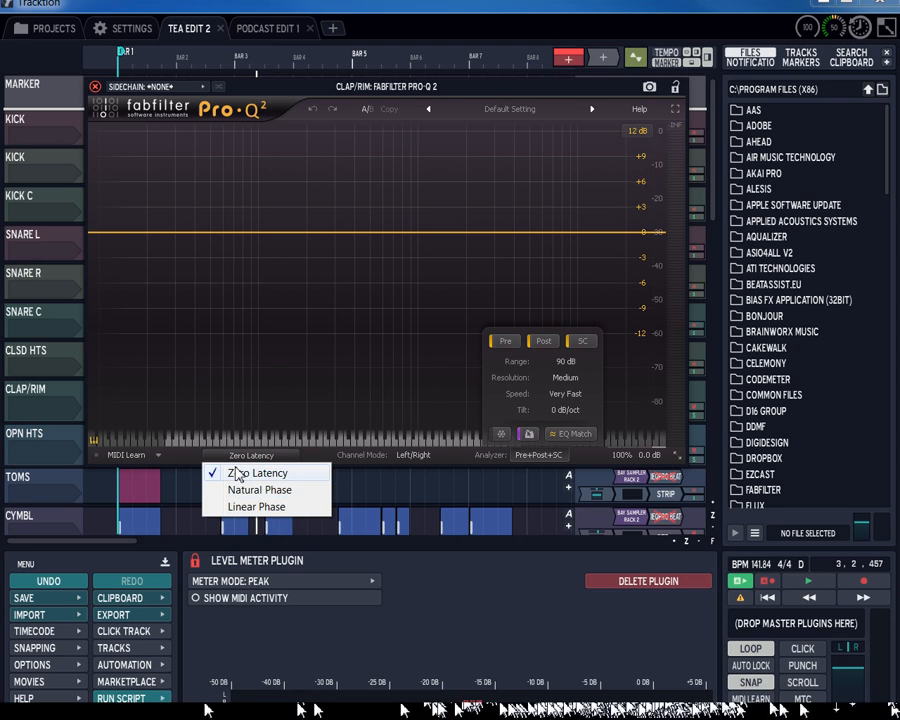
pyautogui.click(237, 472)
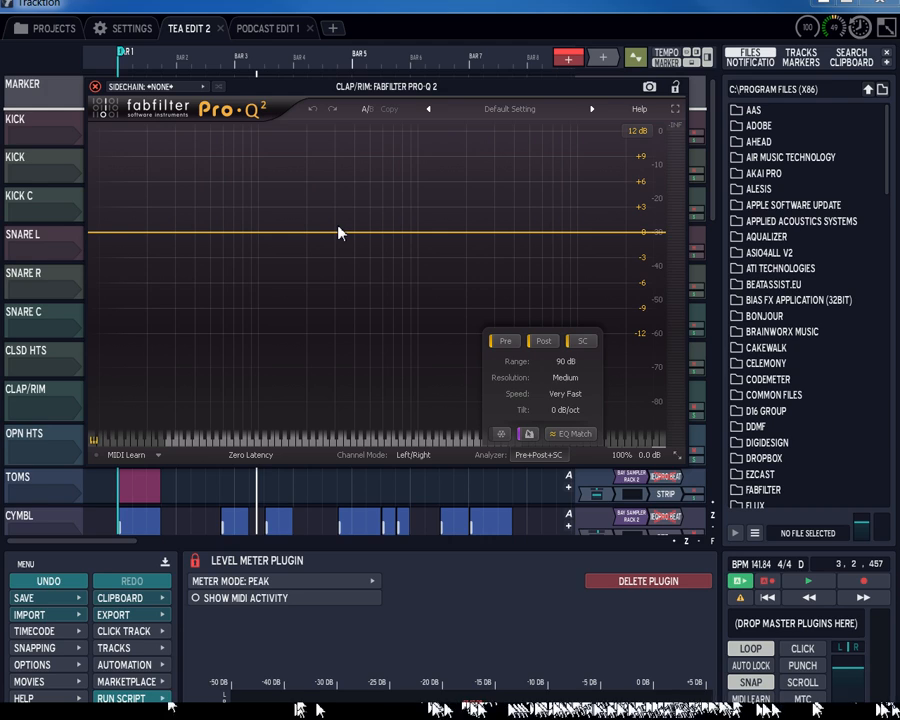
pyautogui.click(93, 87)
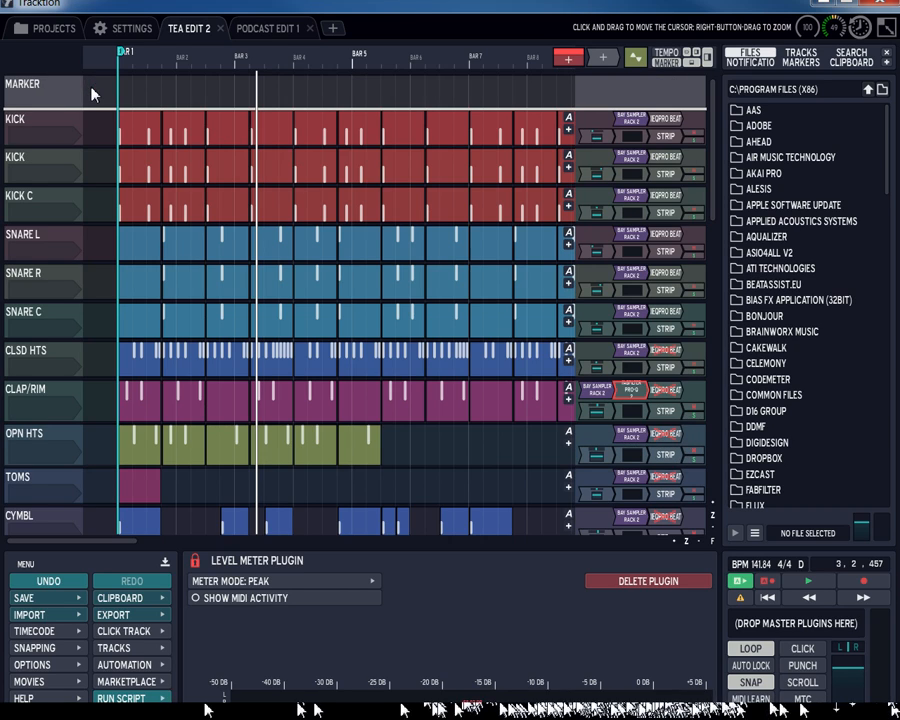
pyautogui.rightClick(632, 393)
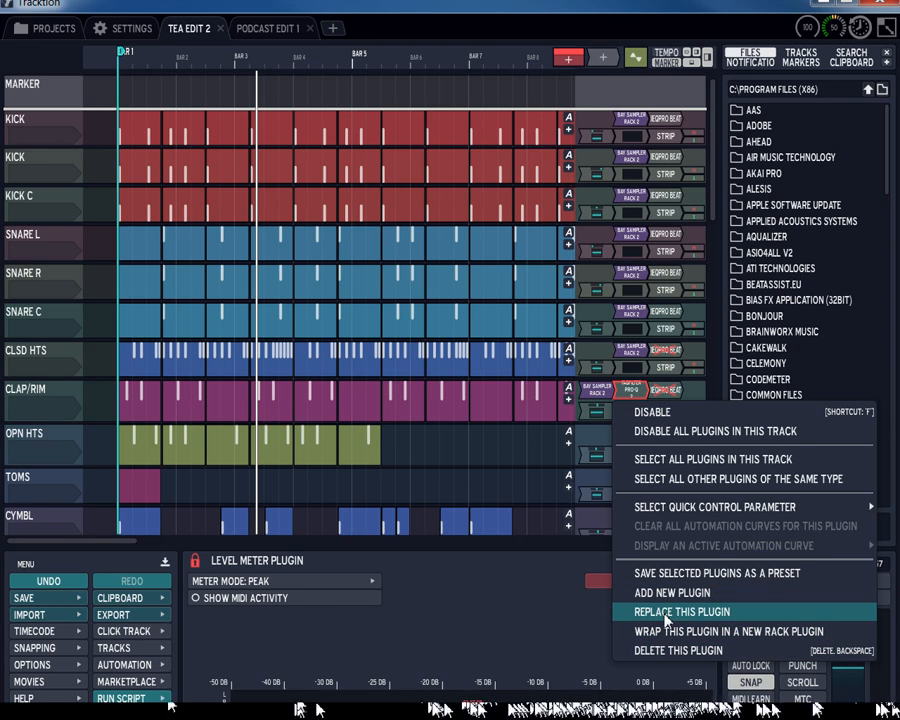
pyautogui.click(672, 650)
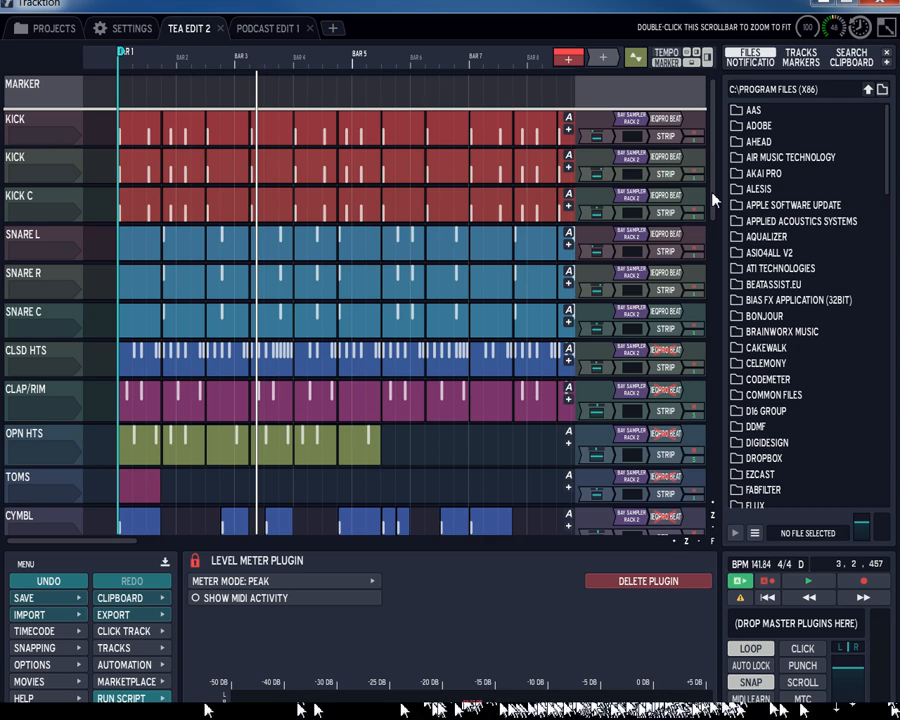
# - Compare Series and Parallel mode in the first Kick track's IIEQPro Beat, leaving it in Series, and close its window
pyautogui.doubleClick(664, 119)
pyautogui.moveTo(589, 93); pyautogui.dragTo(592, 113)
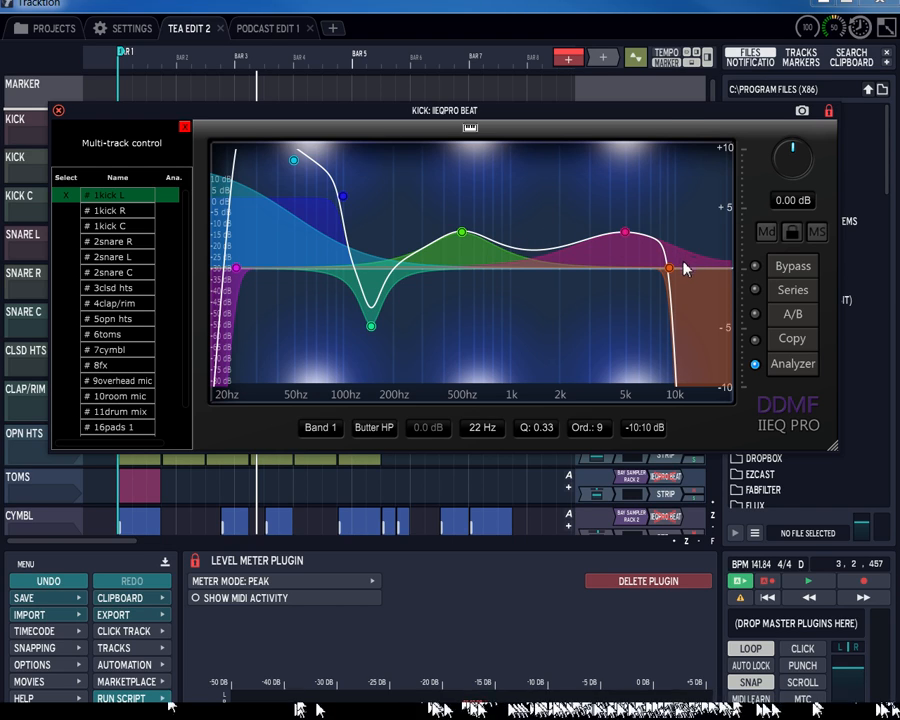
pyautogui.click(788, 291)
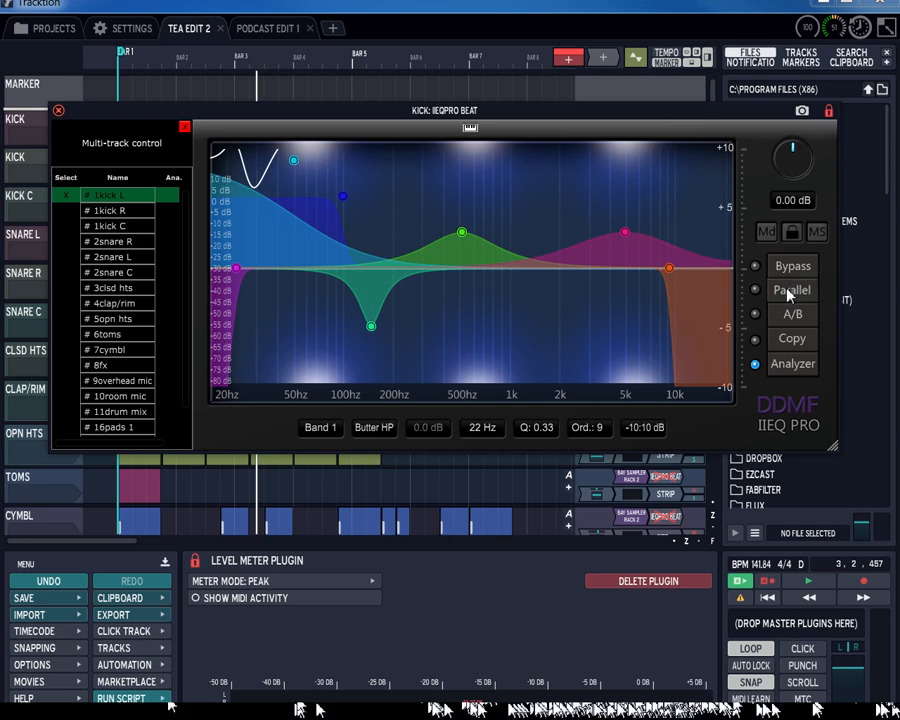
pyautogui.click(788, 291)
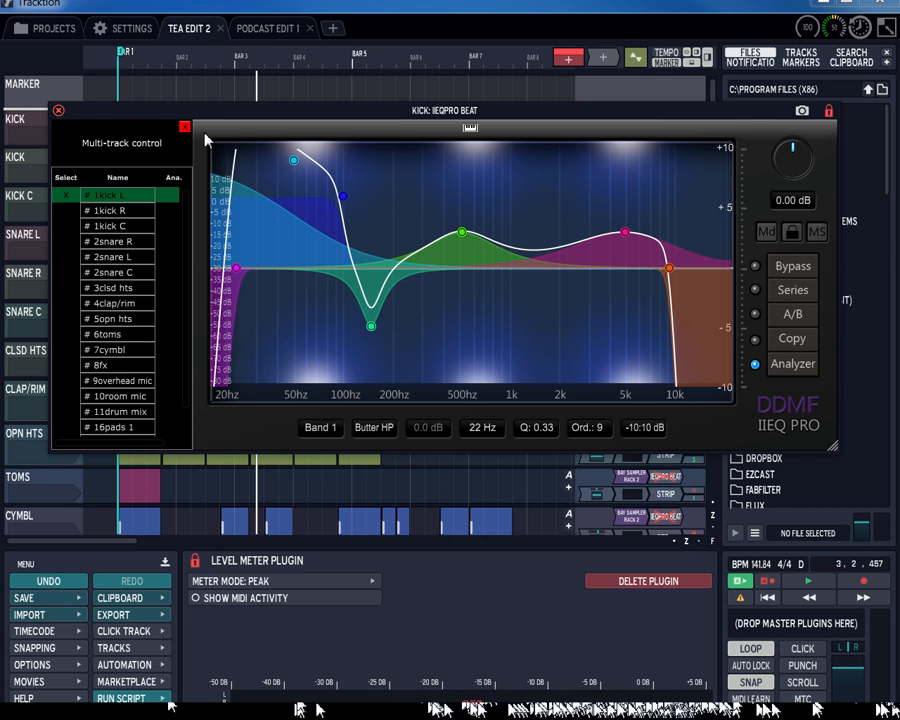
pyautogui.click(818, 291)
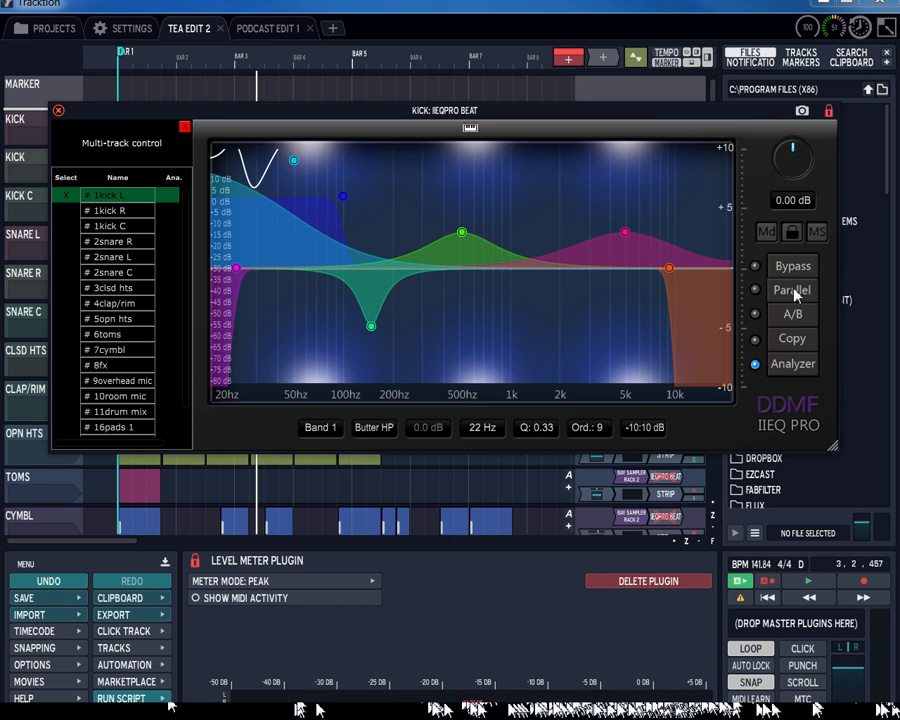
pyautogui.click(818, 291)
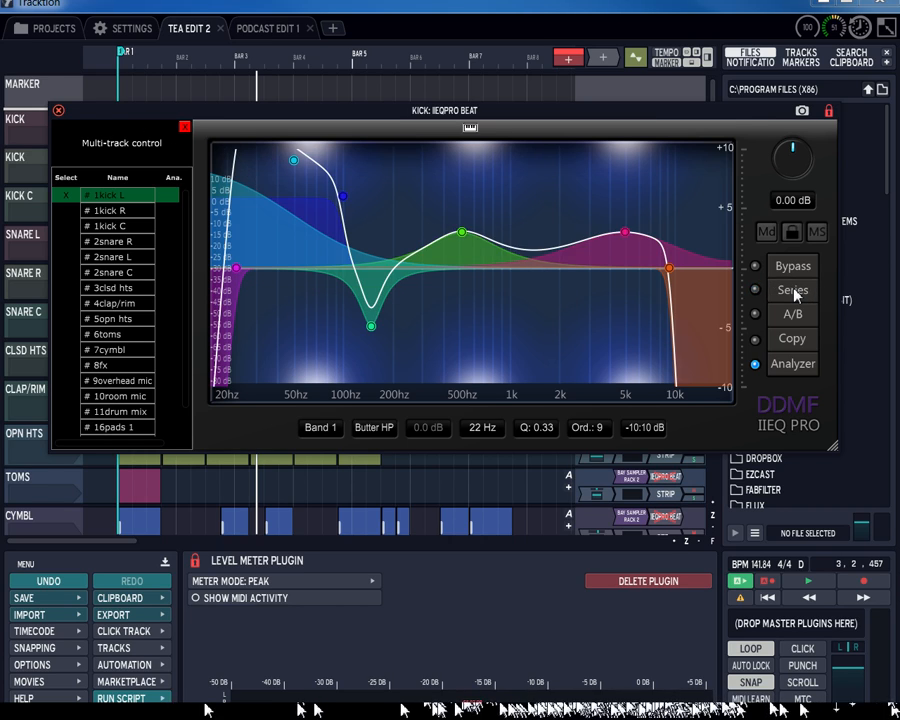
pyautogui.click(58, 111)
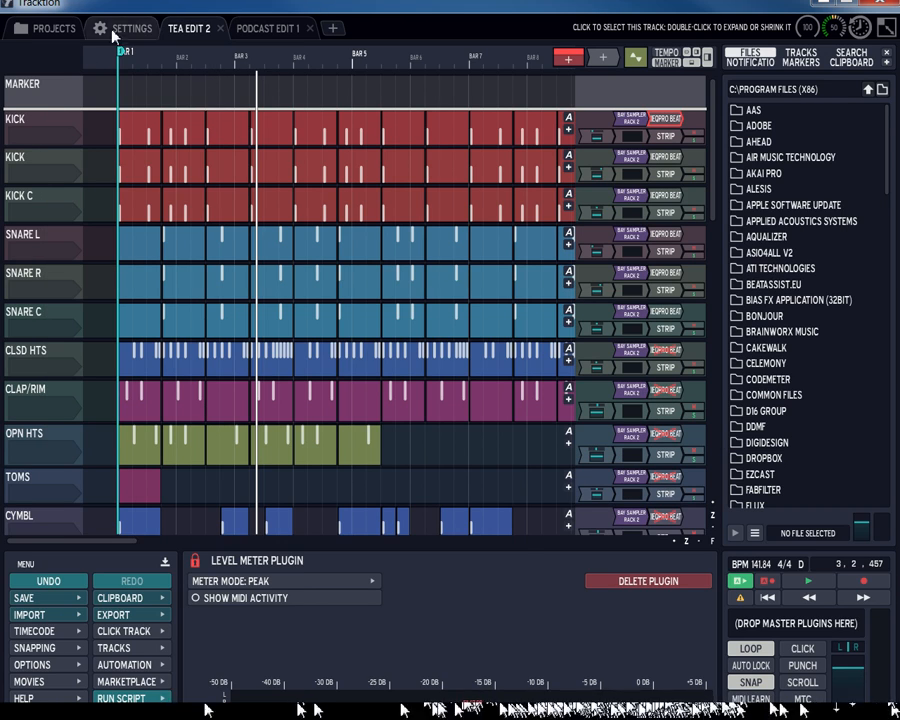
# - View the aux, aux return and fader tracks further down the edit
pyautogui.moveTo(713, 200); pyautogui.dragTo(718, 495)
pyautogui.scroll(2, 303, 392)
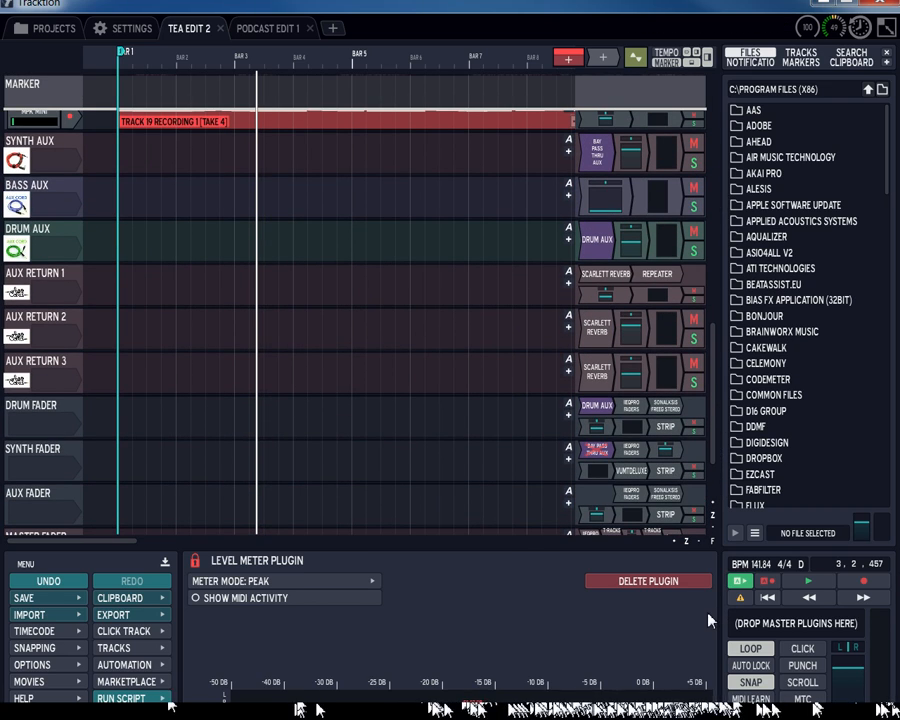